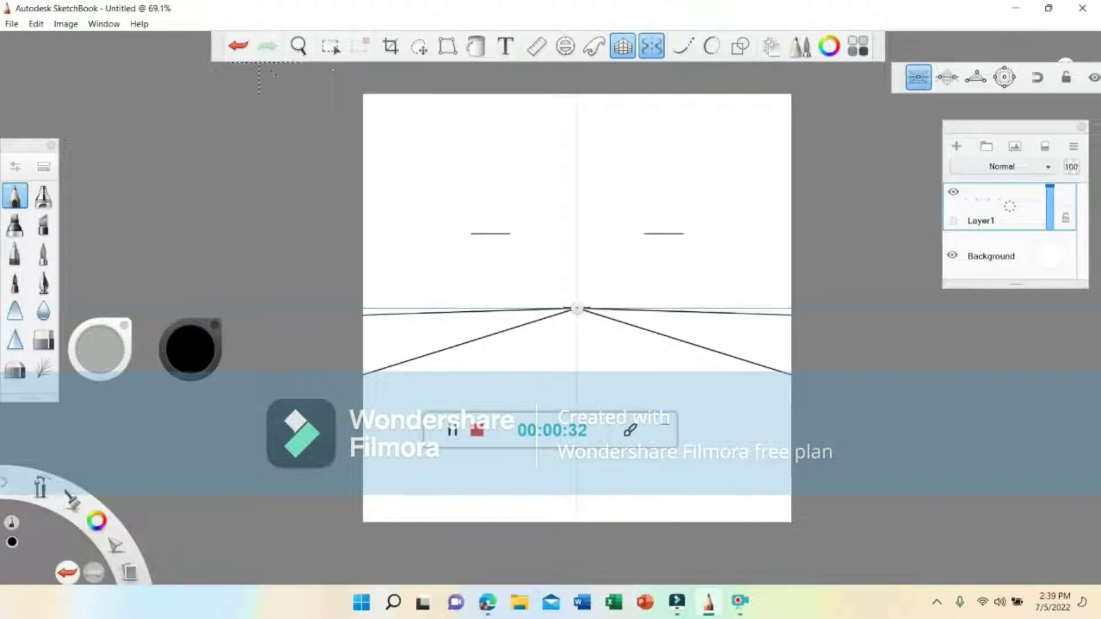
Step: Draw mirrored perspective lines radiating from the central vanishing point to the canvas edges, both above and below the horizon
mouse_move(512, 242)
mouse_down()
mouse_move(437, 167)
mouse_move(562, 292)
mouse_move(366, 95)
mouse_up()
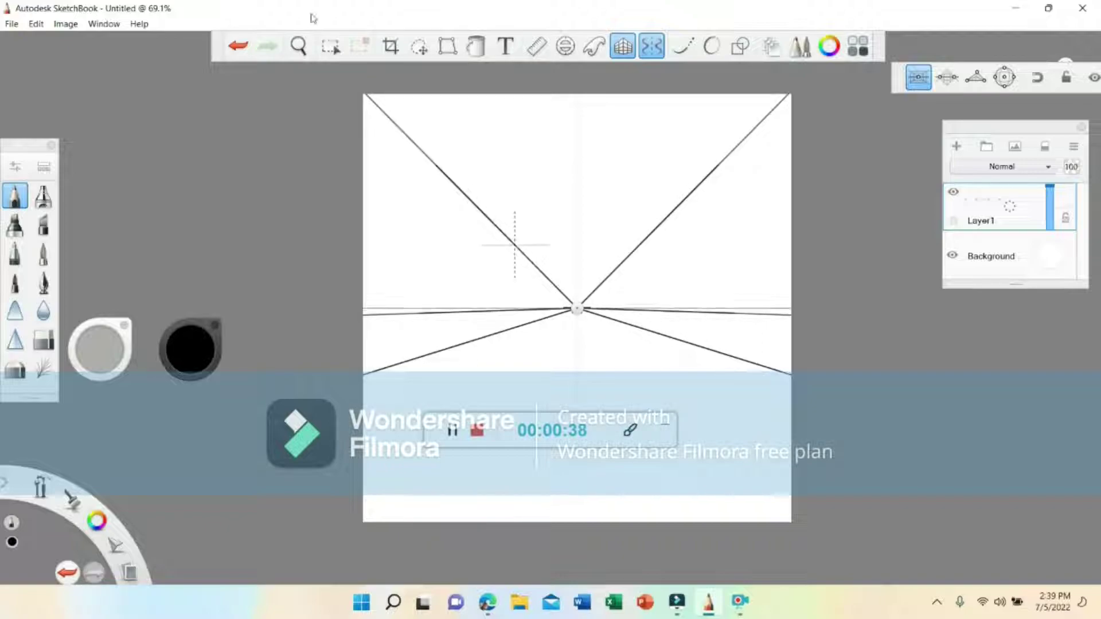
mouse_move(413, 201)
mouse_down()
mouse_move(363, 168)
mouse_move(485, 248)
mouse_up()
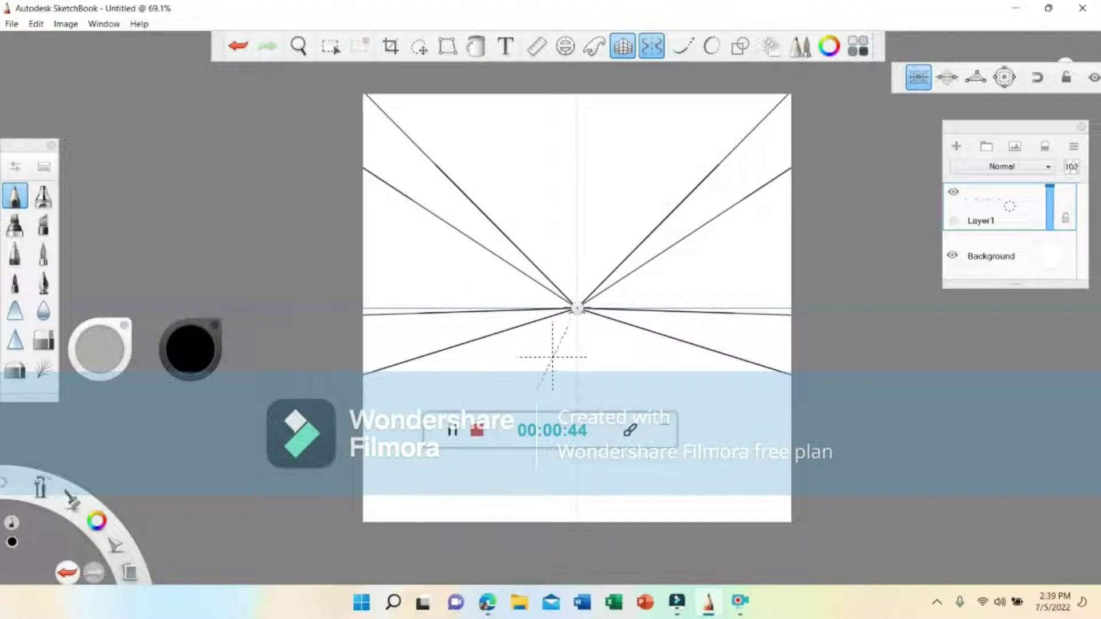
drag(552, 362, 479, 522)
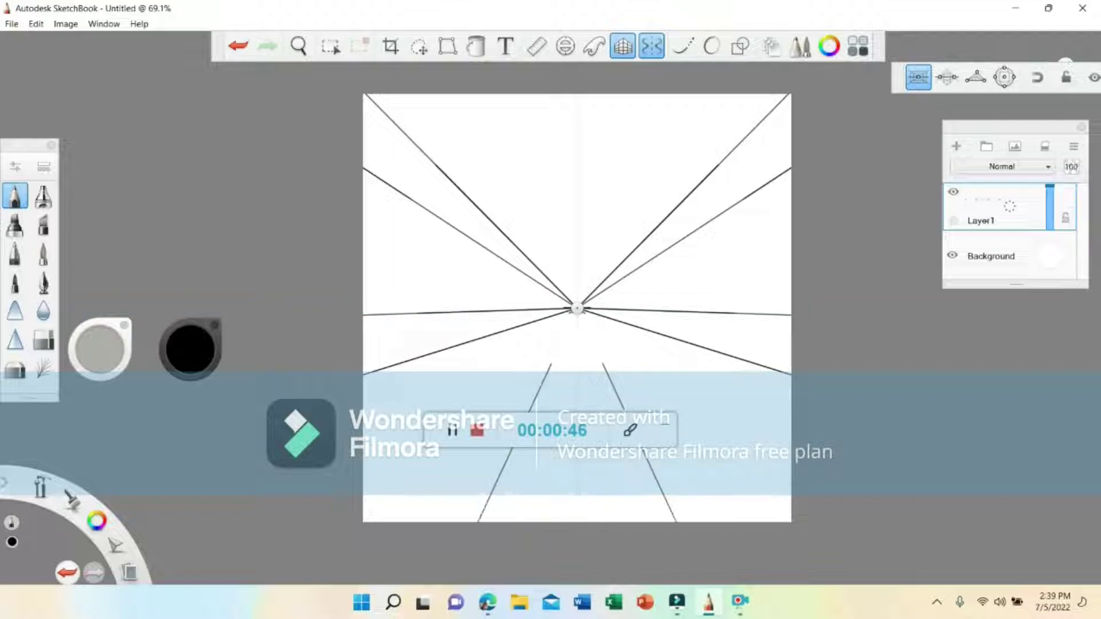
drag(551, 365, 572, 319)
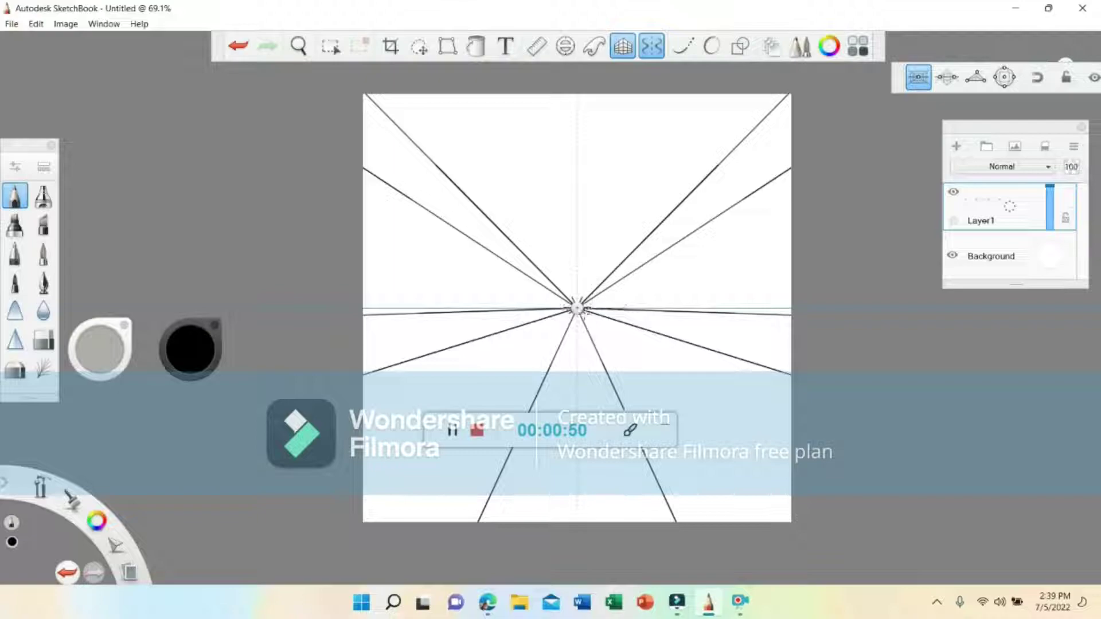
drag(573, 303, 482, 95)
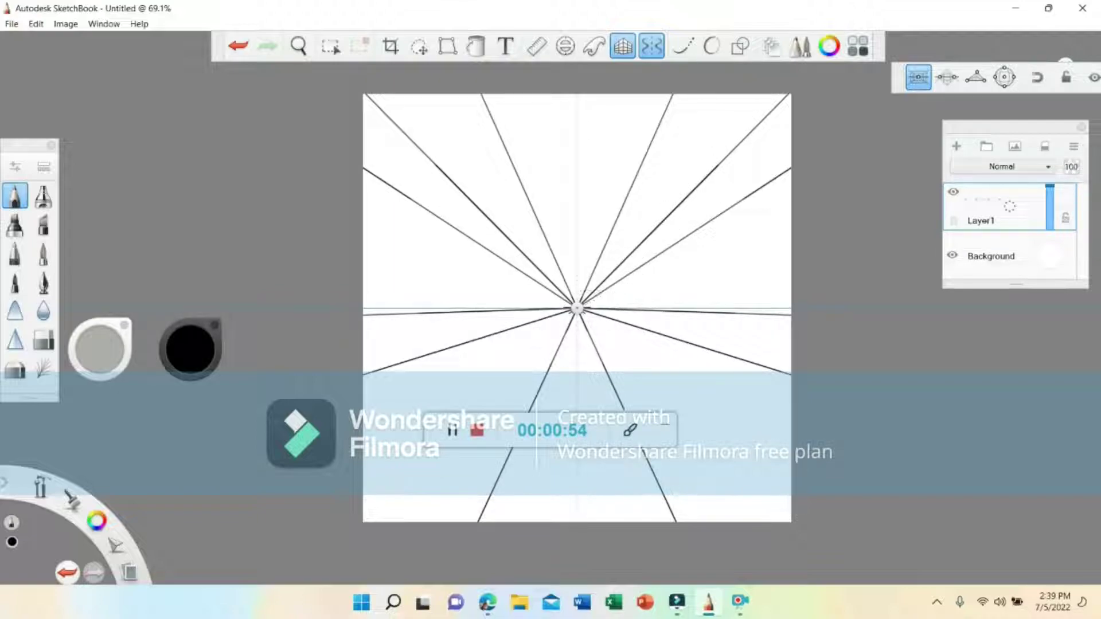
drag(505, 364, 363, 473)
drag(503, 365, 574, 311)
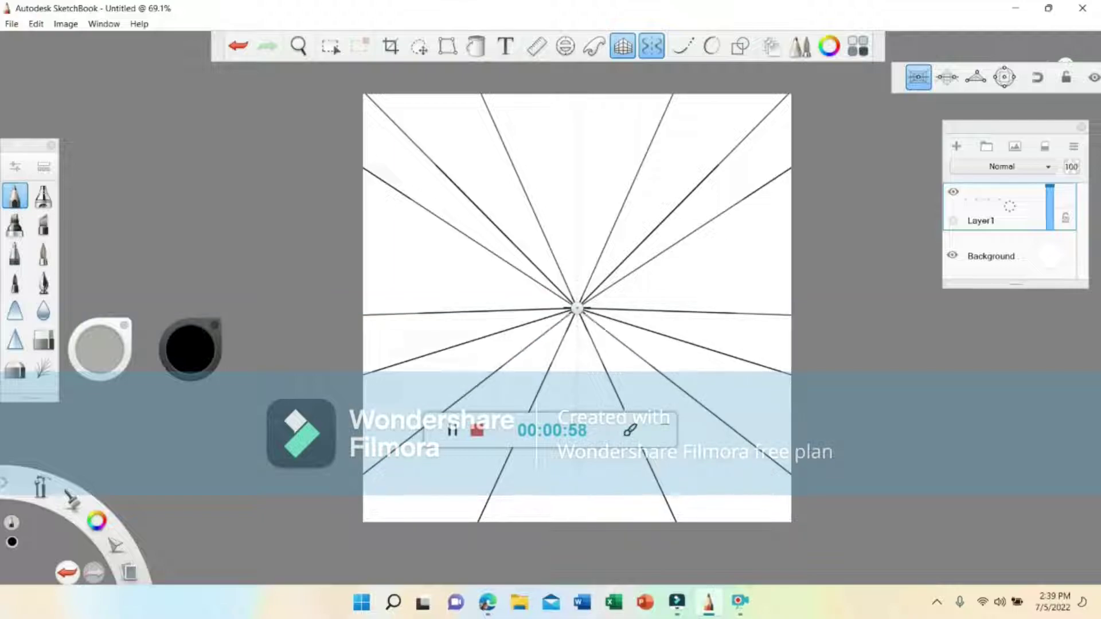
Step: Draw three spaced horizontal lines across the full canvas width above the vanishing point
drag(363, 308, 559, 308)
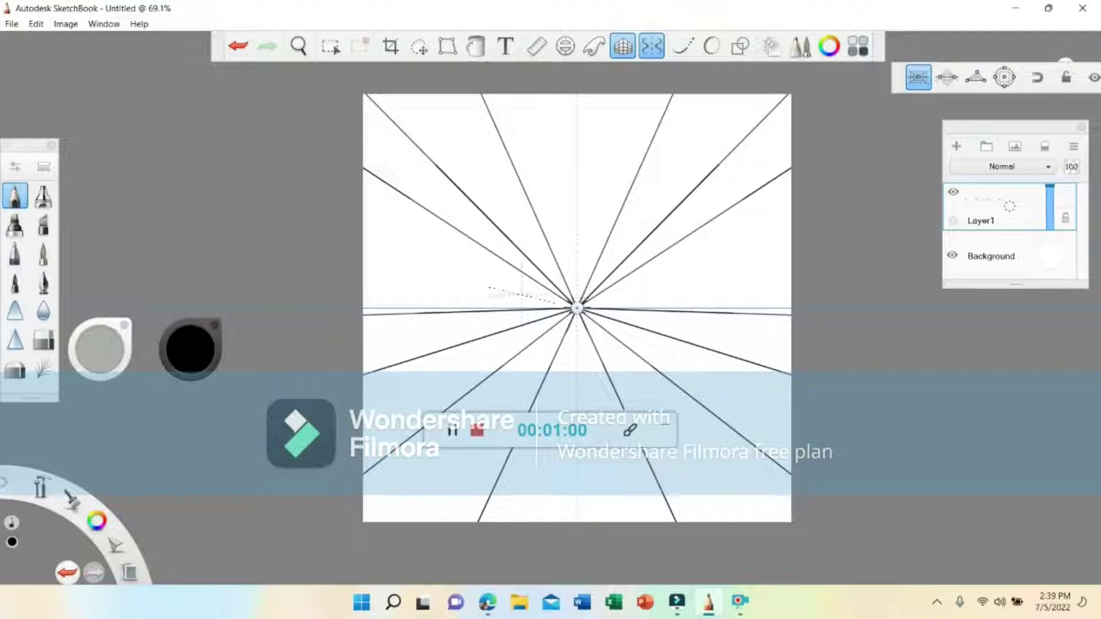
key(ctrl+z)
drag(392, 260, 576, 259)
drag(507, 259, 482, 260)
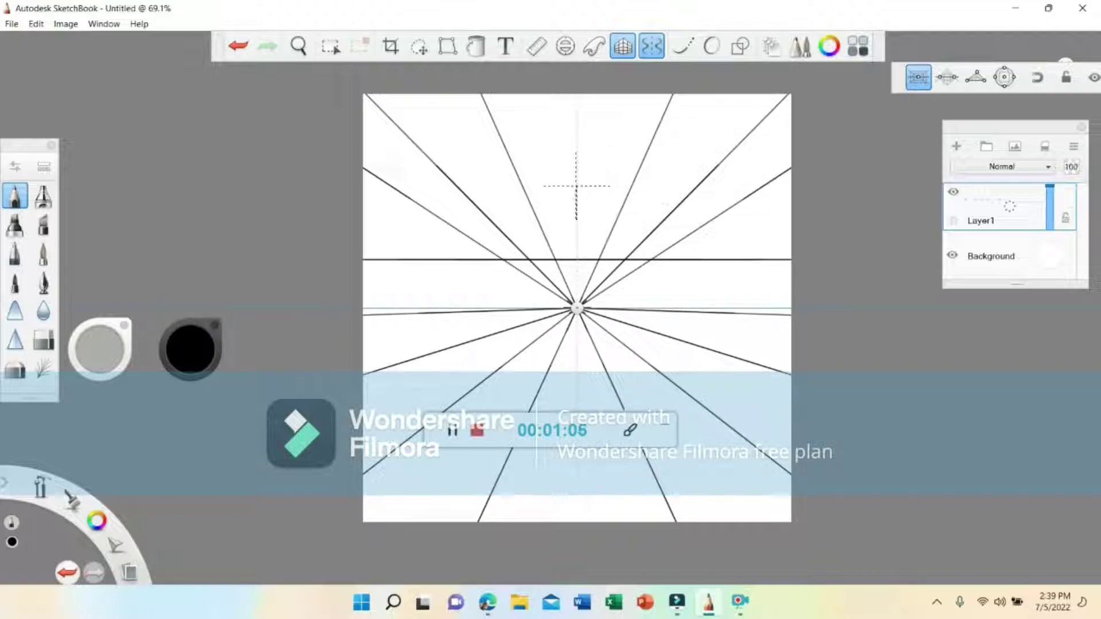
mouse_move(519, 187)
mouse_down()
mouse_move(363, 186)
mouse_move(584, 187)
mouse_up()
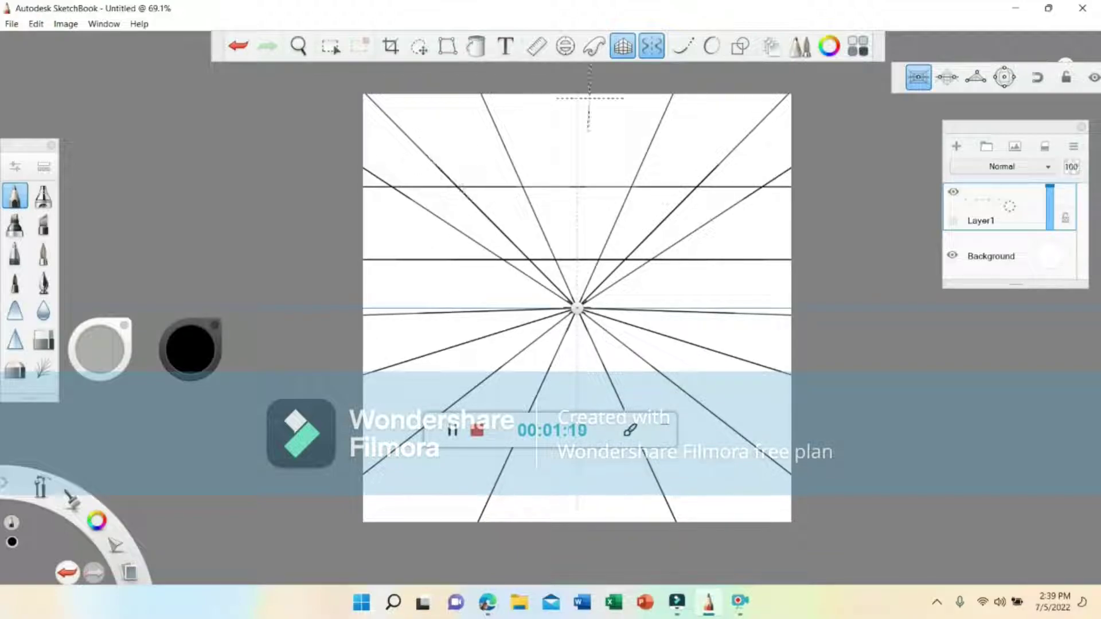
mouse_move(529, 113)
mouse_down()
mouse_move(363, 113)
mouse_move(582, 113)
mouse_up()
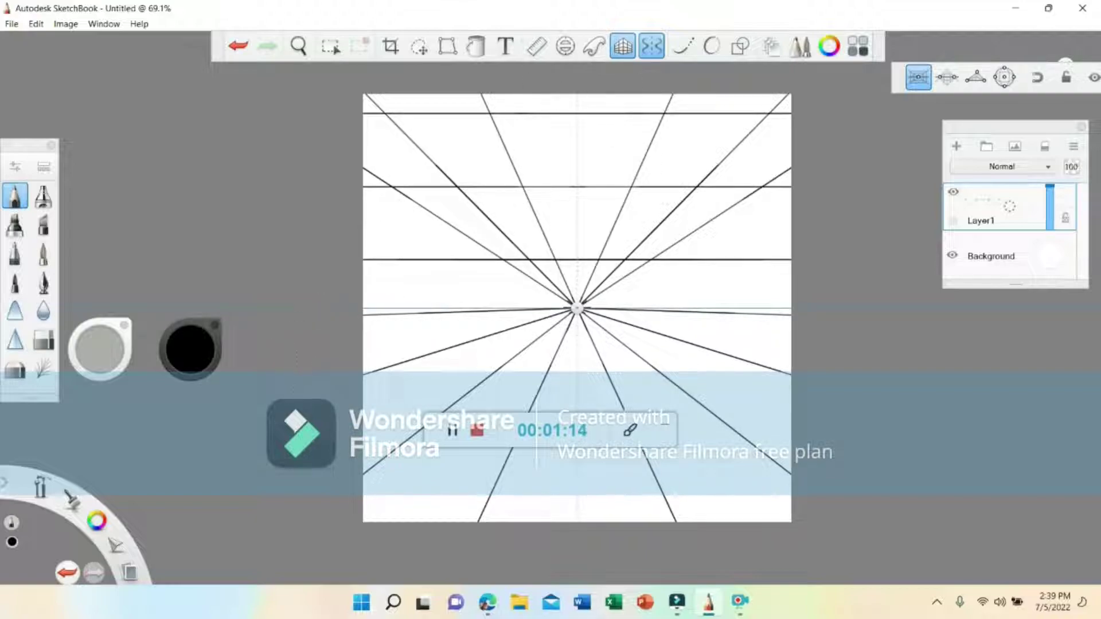
Step: Draw spaced horizontal lines across the full canvas width below the vanishing point
drag(377, 355, 539, 317)
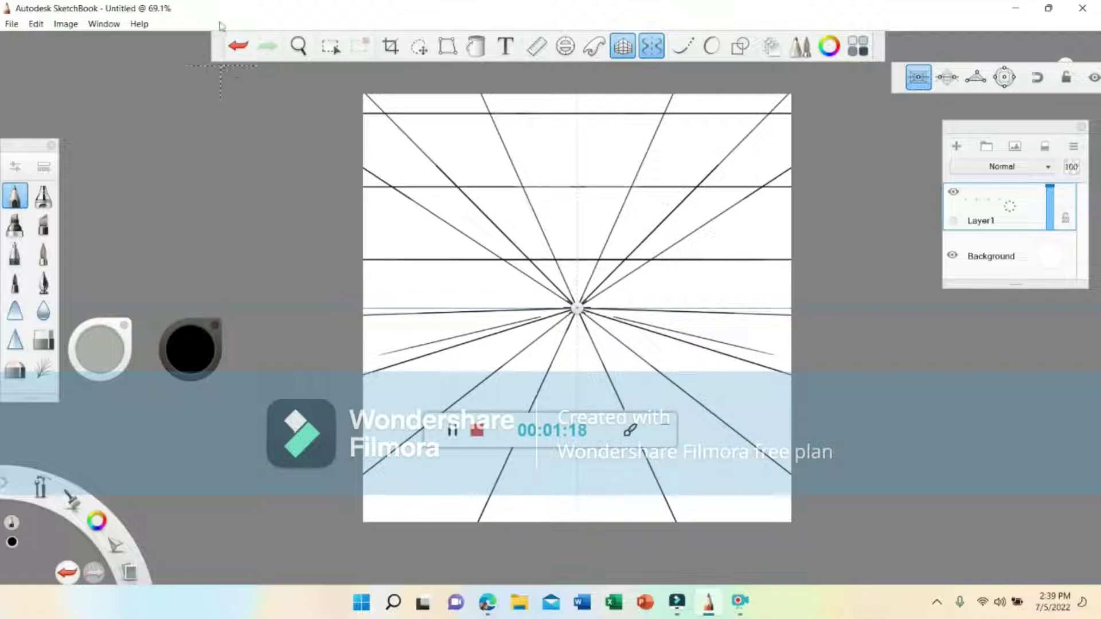
click(238, 46)
drag(525, 373, 409, 373)
mouse_move(789, 372)
mouse_down()
mouse_move(611, 405)
mouse_move(359, 405)
mouse_up()
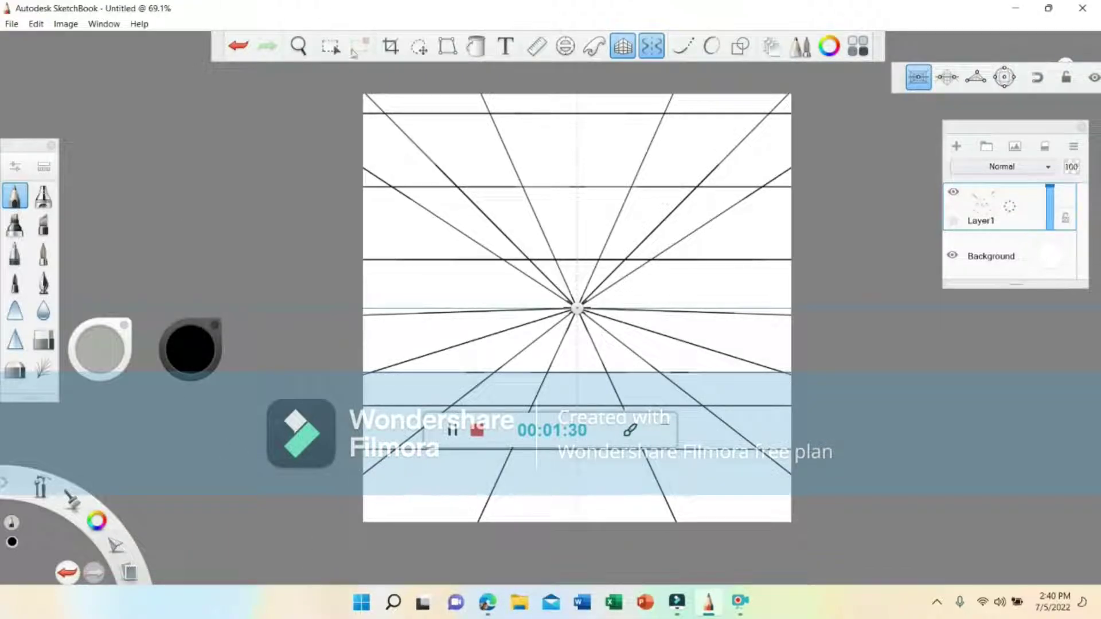
Step: Flood fill the center cell and both corner cells of the grid's top row with solid black
click(298, 45)
drag(573, 232, 504, 148)
drag(558, 168, 568, 234)
drag(583, 199, 582, 179)
click(745, 144)
drag(705, 159, 565, 123)
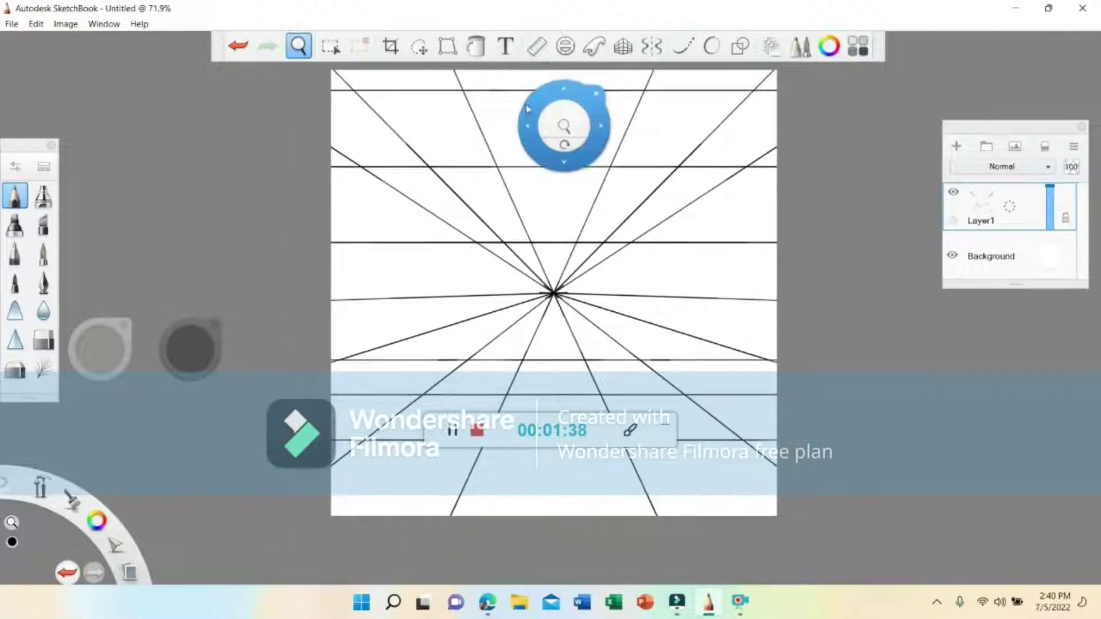
click(476, 45)
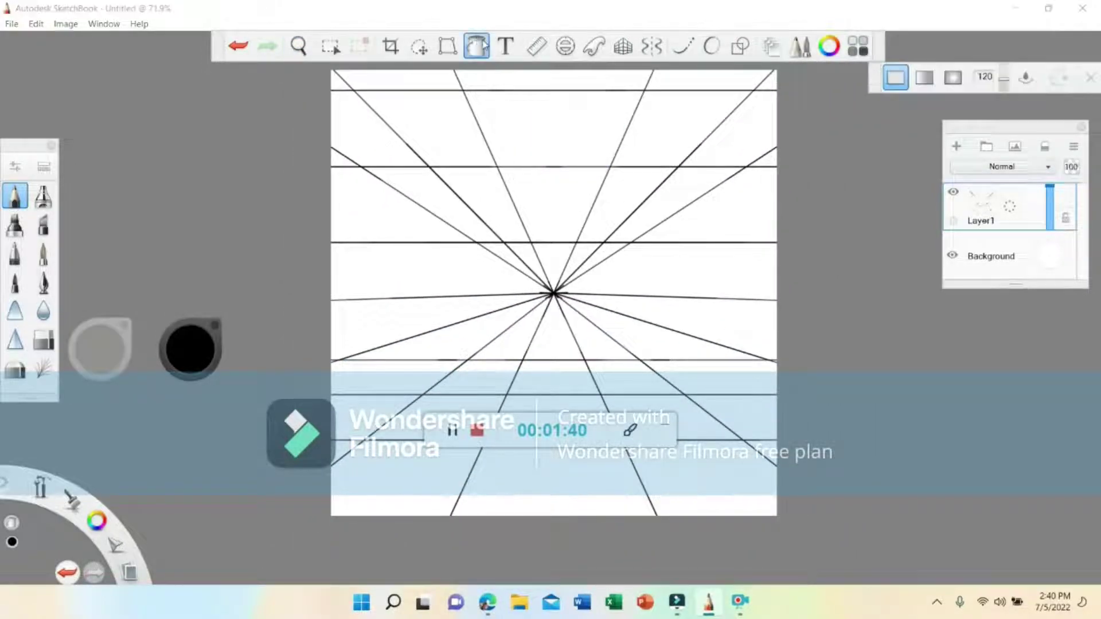
click(767, 82)
click(618, 80)
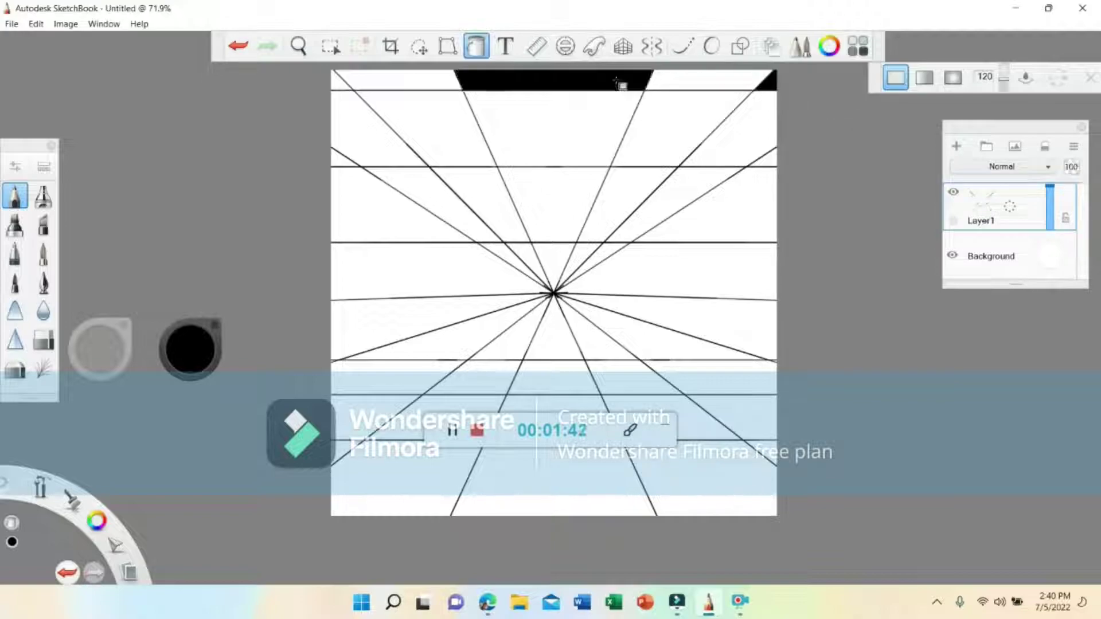
click(334, 80)
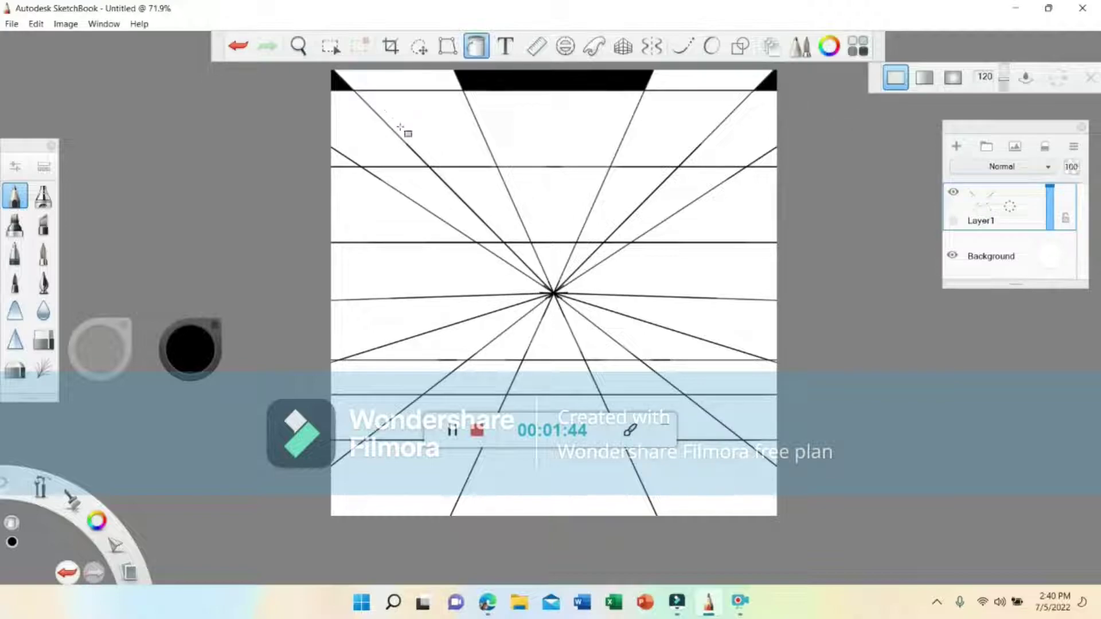
Step: Fill alternating cells of the grid's second row with black, two inner cells and both edge triangles
click(436, 122)
click(337, 161)
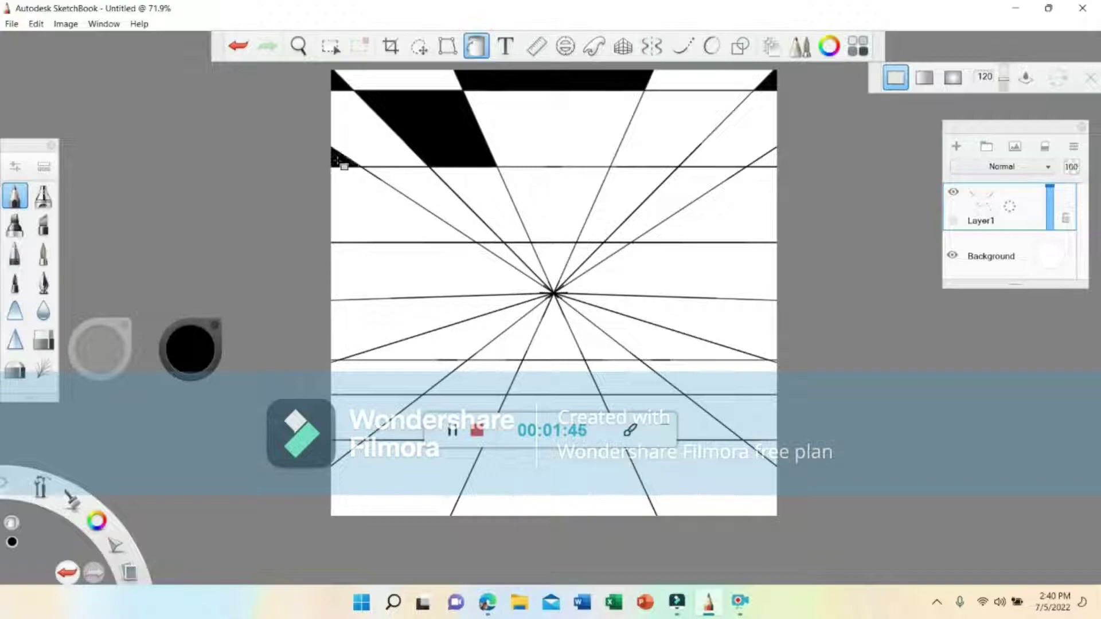
click(646, 108)
click(770, 160)
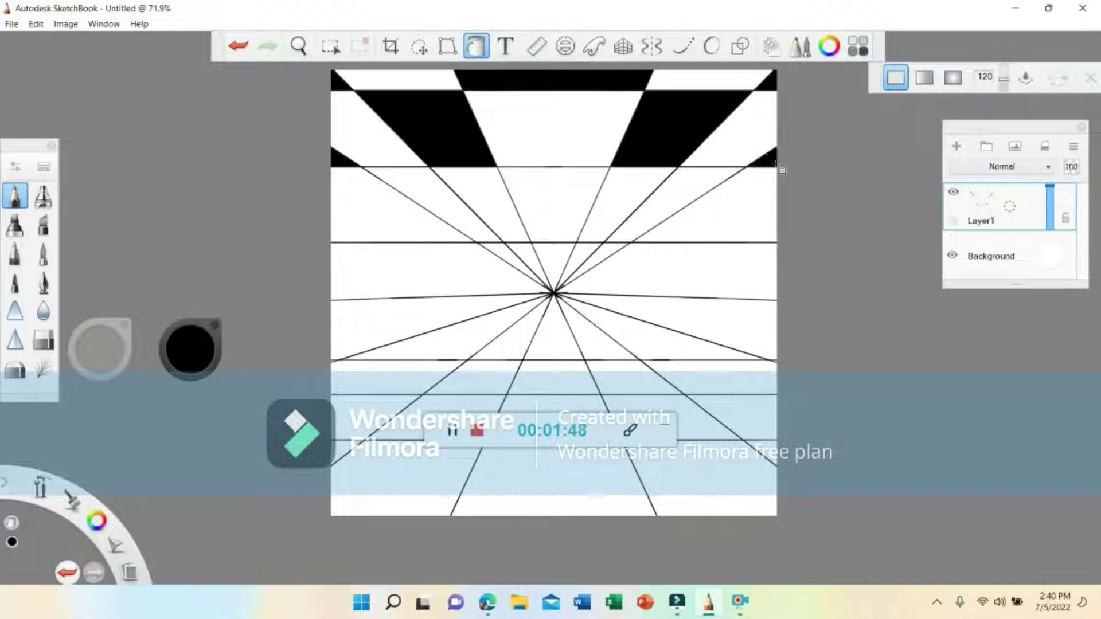
Step: Fill alternating cells of the grid's third row with black: the center cell and one slanted cell on each side
click(693, 203)
click(503, 205)
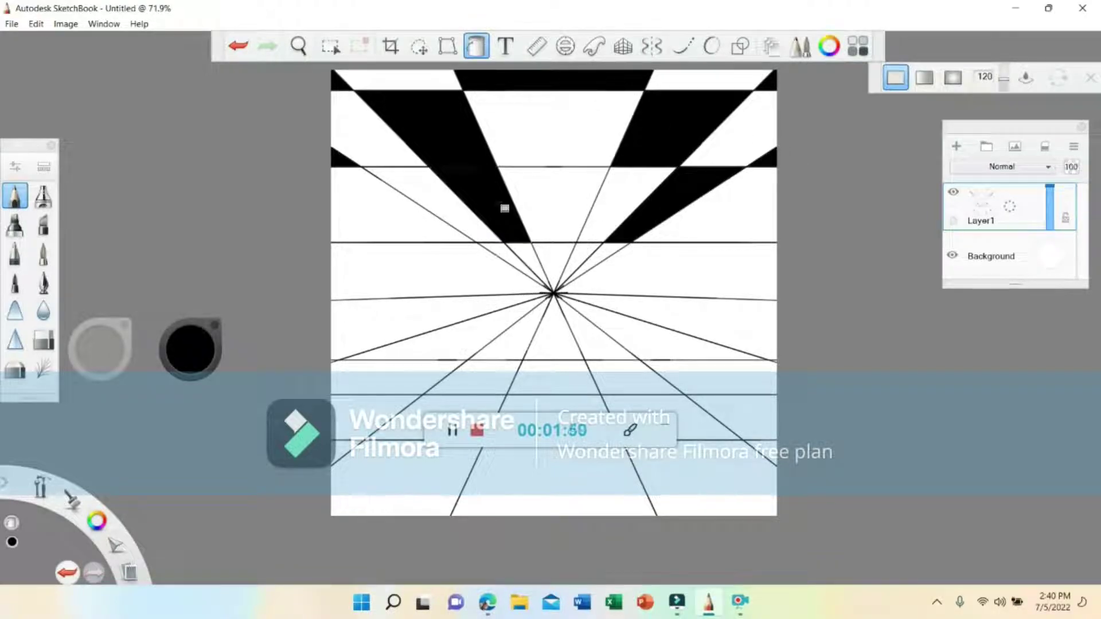
click(237, 46)
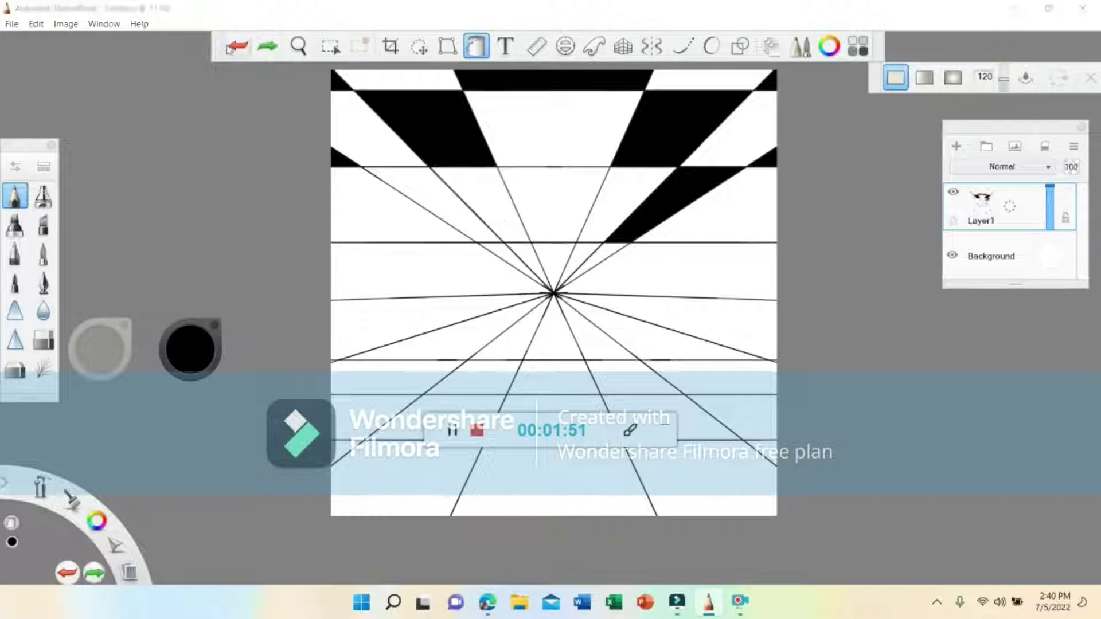
click(555, 177)
click(371, 204)
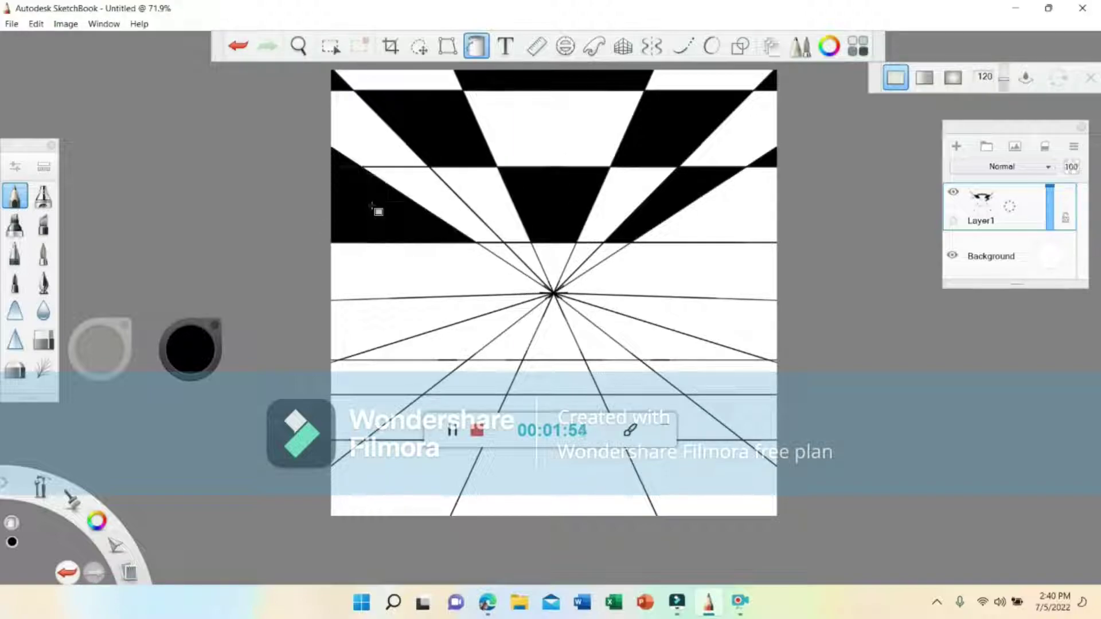
click(236, 45)
click(423, 199)
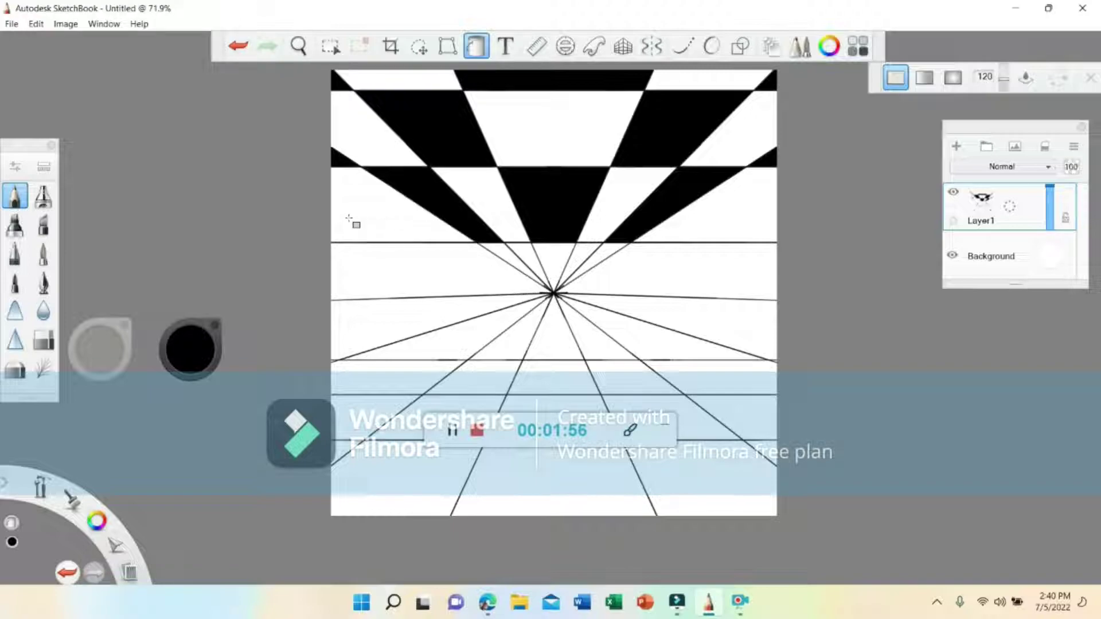
click(450, 258)
click(569, 258)
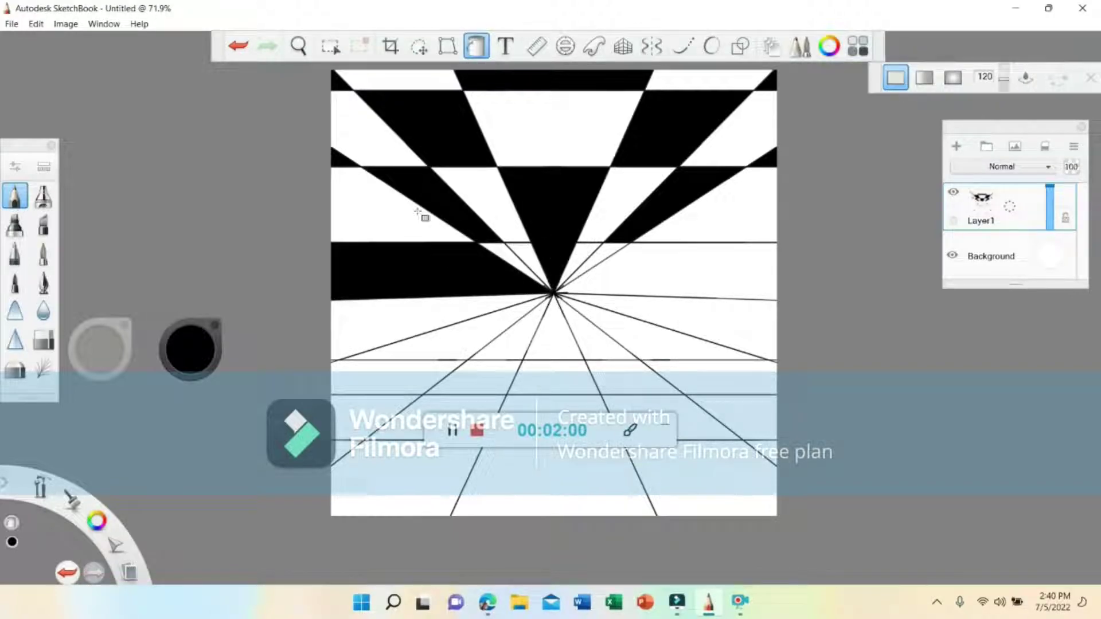
click(238, 46)
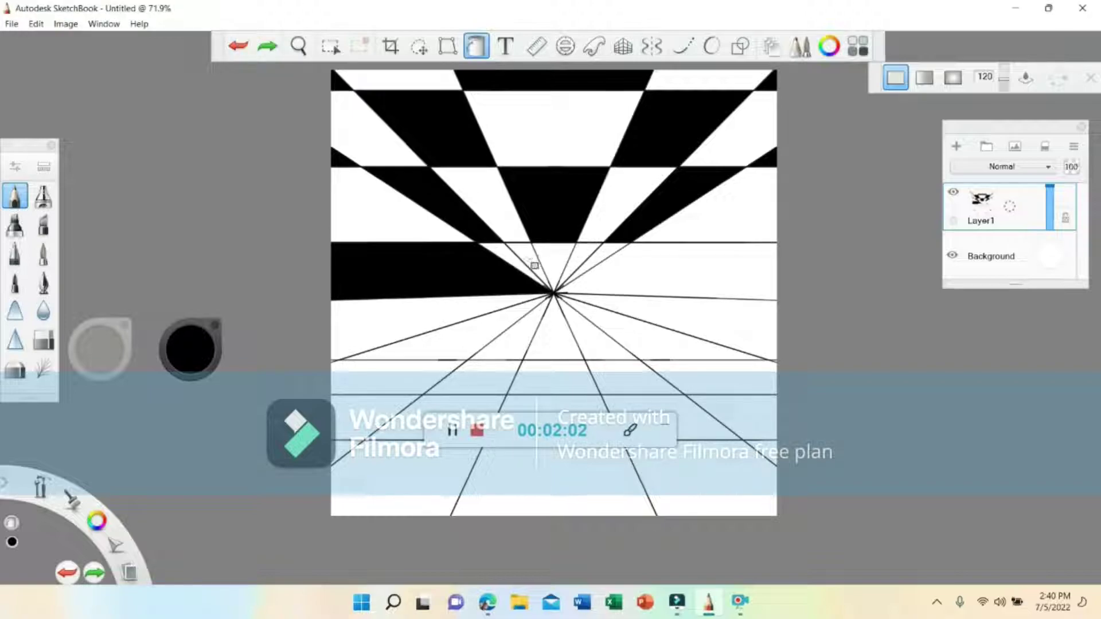
click(528, 262)
click(581, 261)
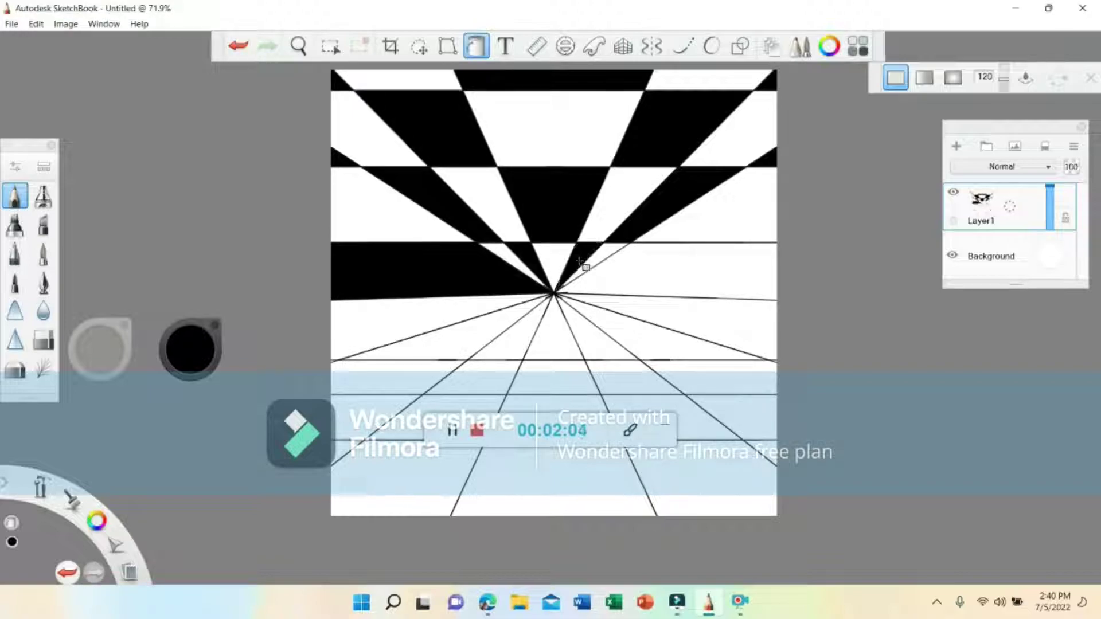
click(627, 264)
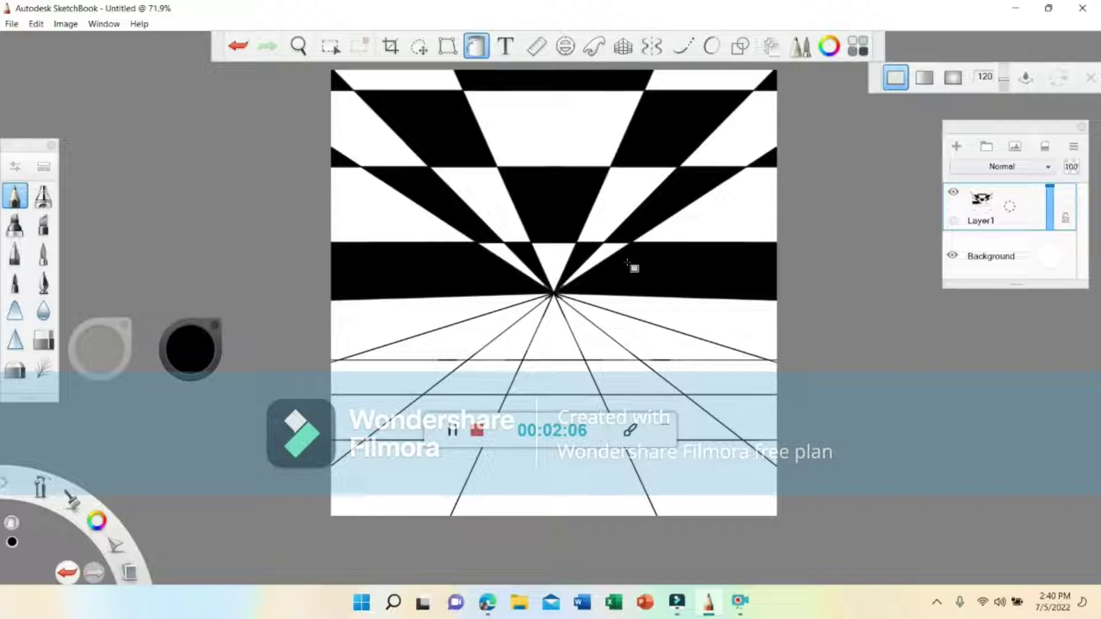
click(238, 46)
click(238, 46)
click(238, 46)
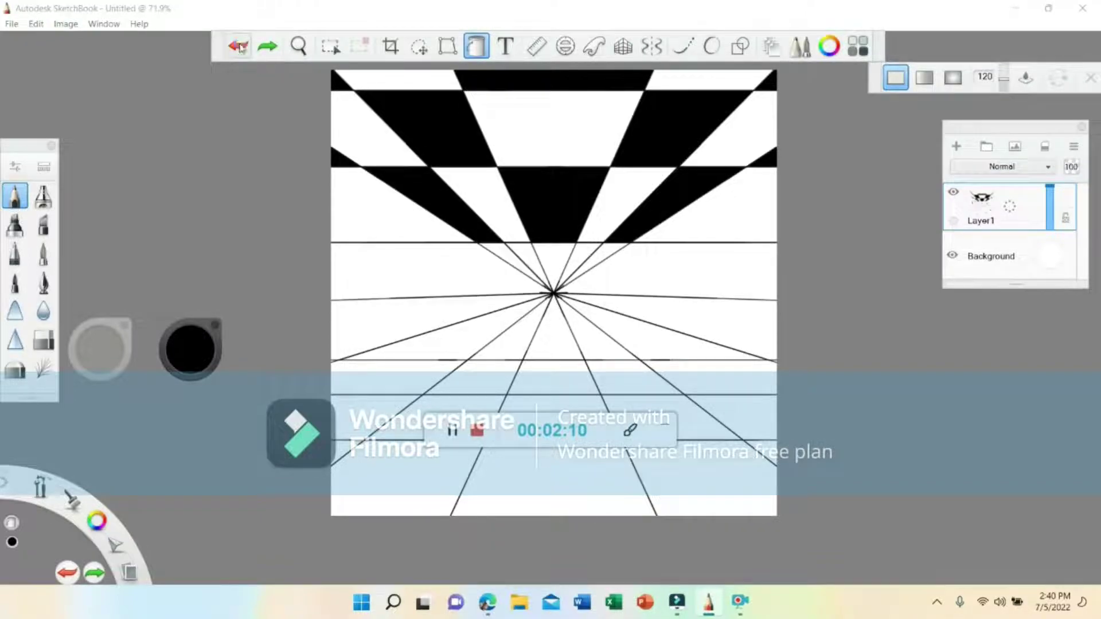
Step: Fill the two narrow cells flanking the center wedge above the vanishing point black, and draw two more mirrored perspective line pairs above the horizon
click(526, 259)
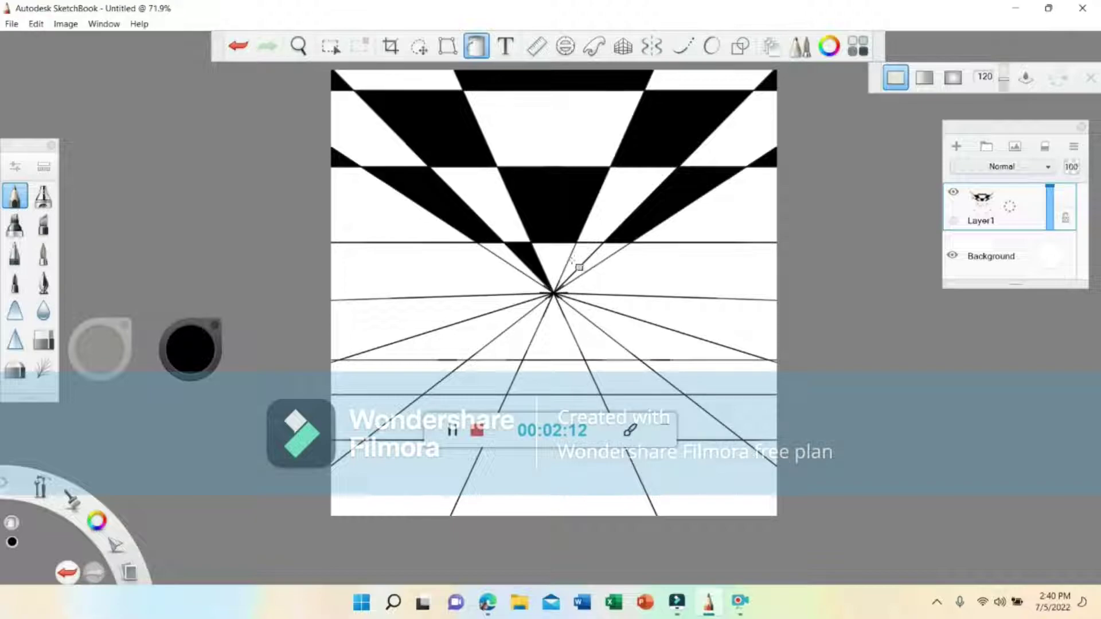
click(572, 260)
click(652, 46)
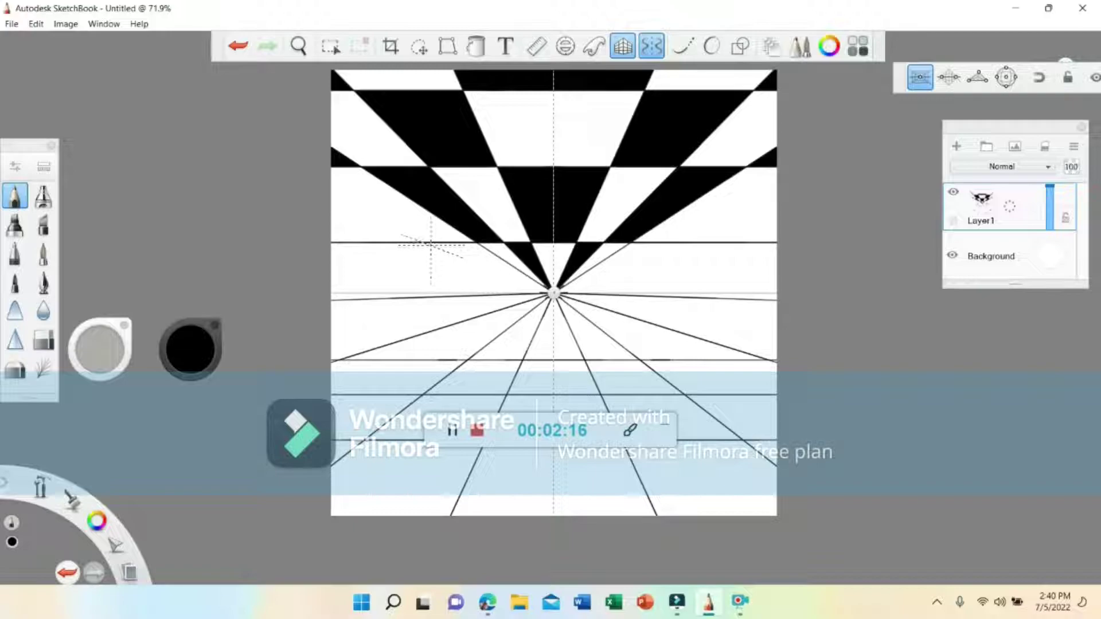
drag(343, 211, 474, 261)
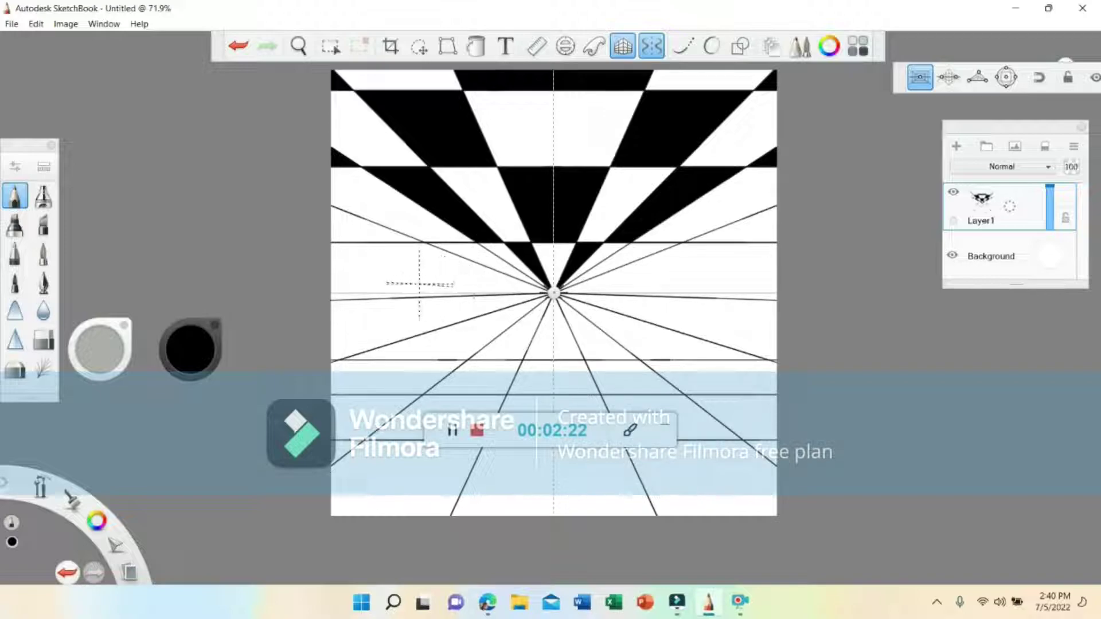
mouse_move(405, 265)
mouse_down()
mouse_move(364, 258)
mouse_move(508, 284)
mouse_up()
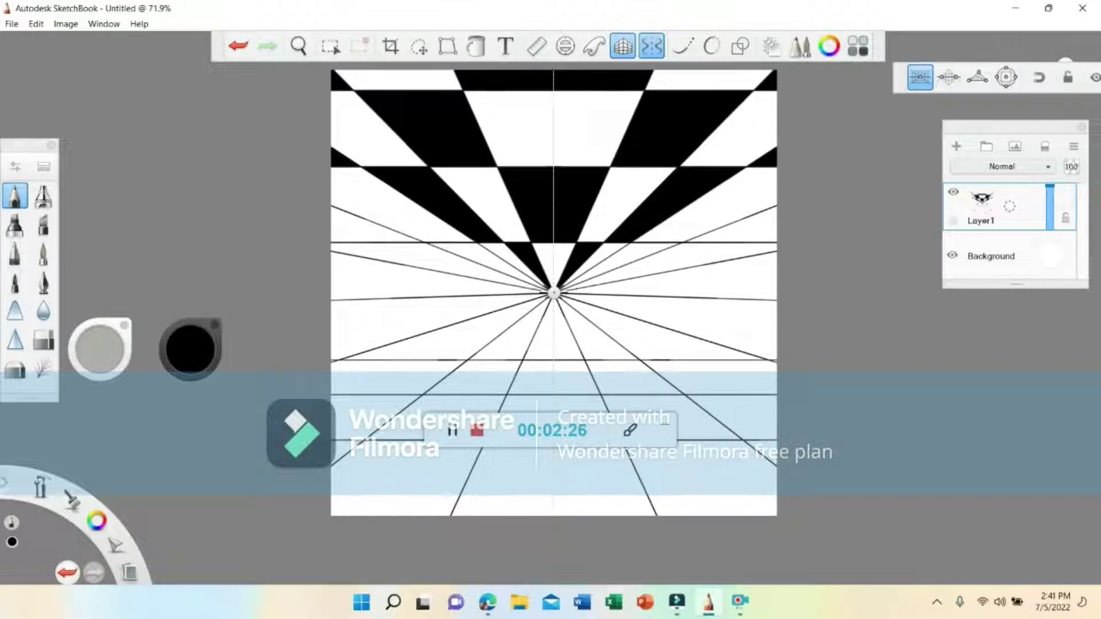
Step: Flood fill the fourth row's outer triangles and side wedges above the horizon, plus the two wedges along the horizon, with black
click(475, 46)
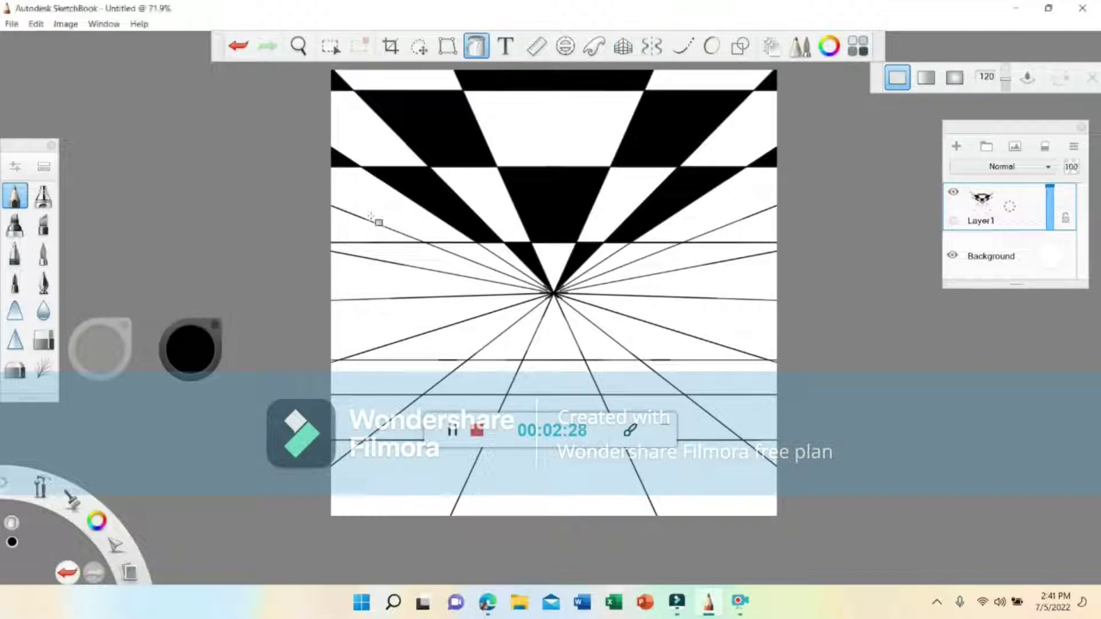
click(367, 232)
click(489, 263)
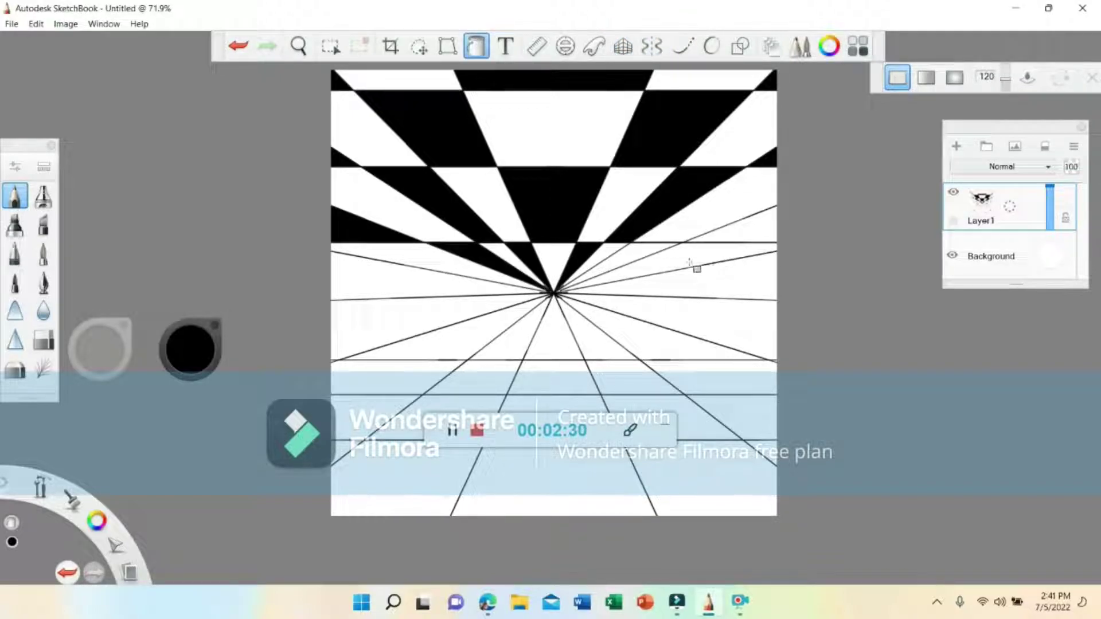
click(646, 255)
click(717, 233)
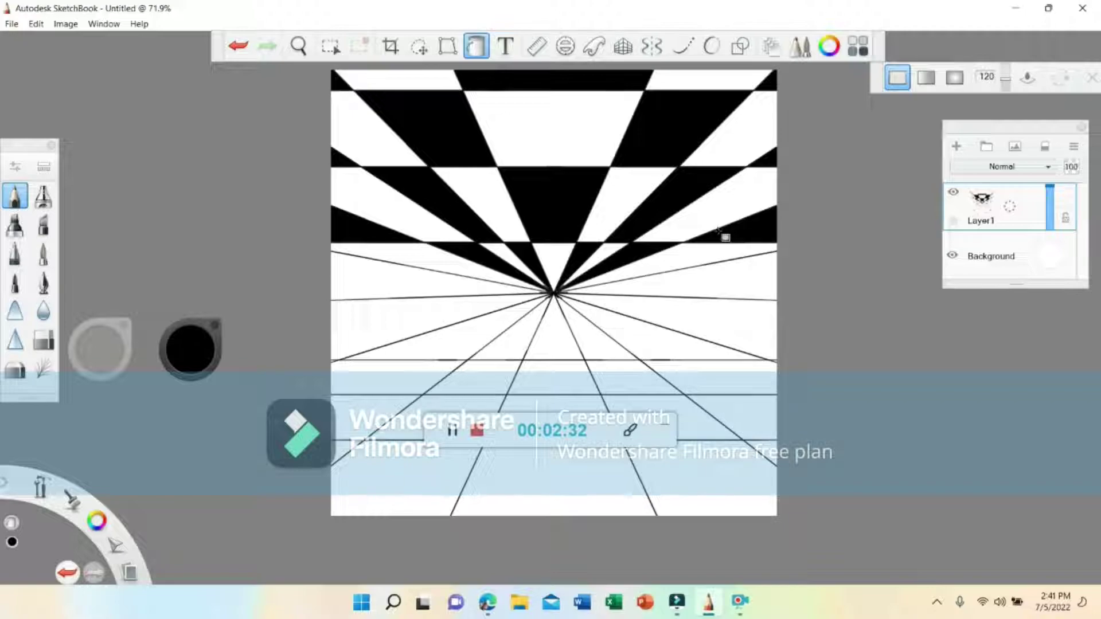
click(700, 279)
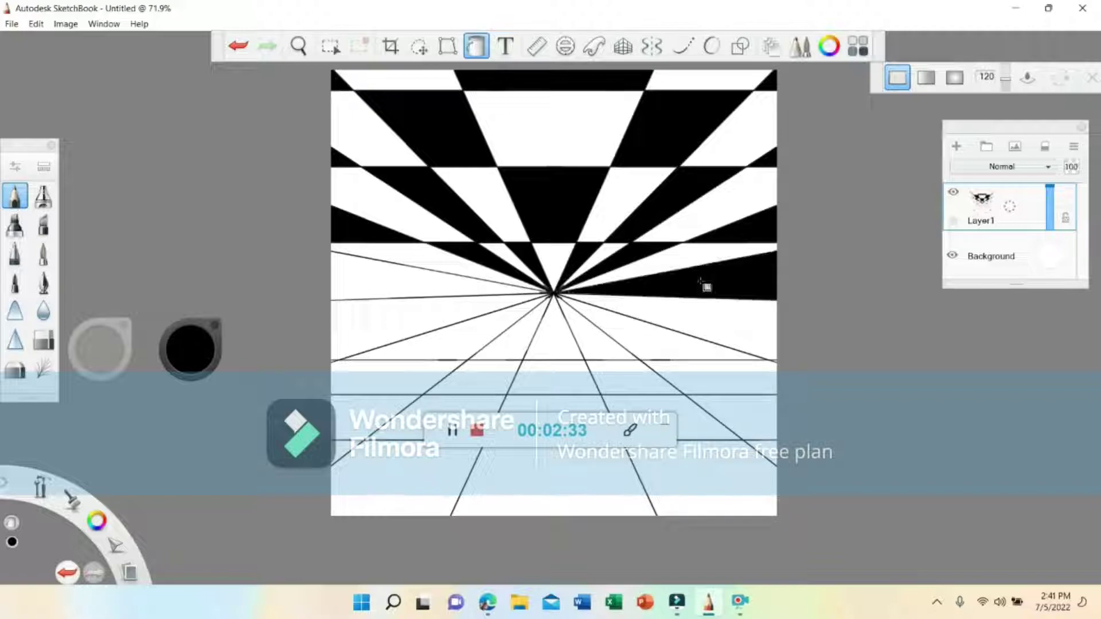
click(405, 285)
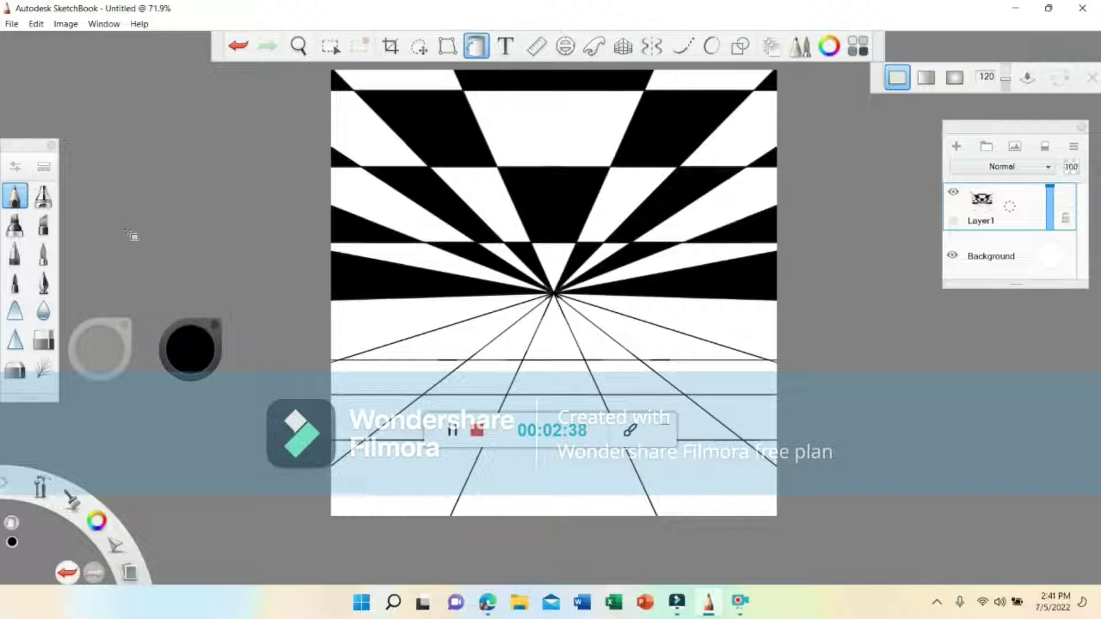
Step: Choose a light pink and fill the white side wedges above the horizon and the outer white cells of the third row
click(191, 351)
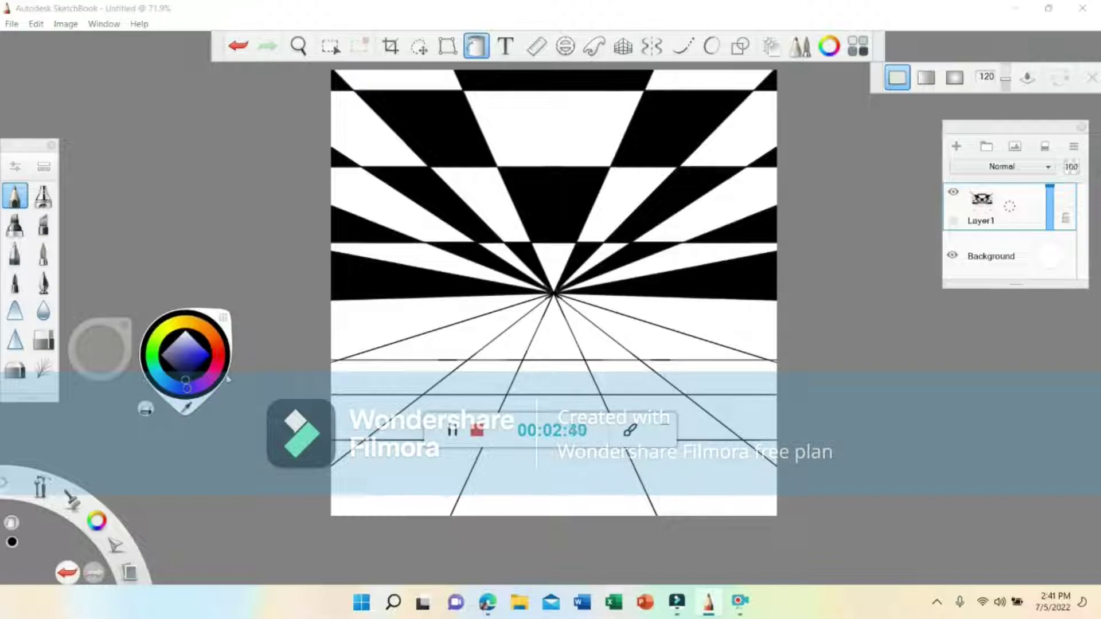
click(215, 371)
click(192, 341)
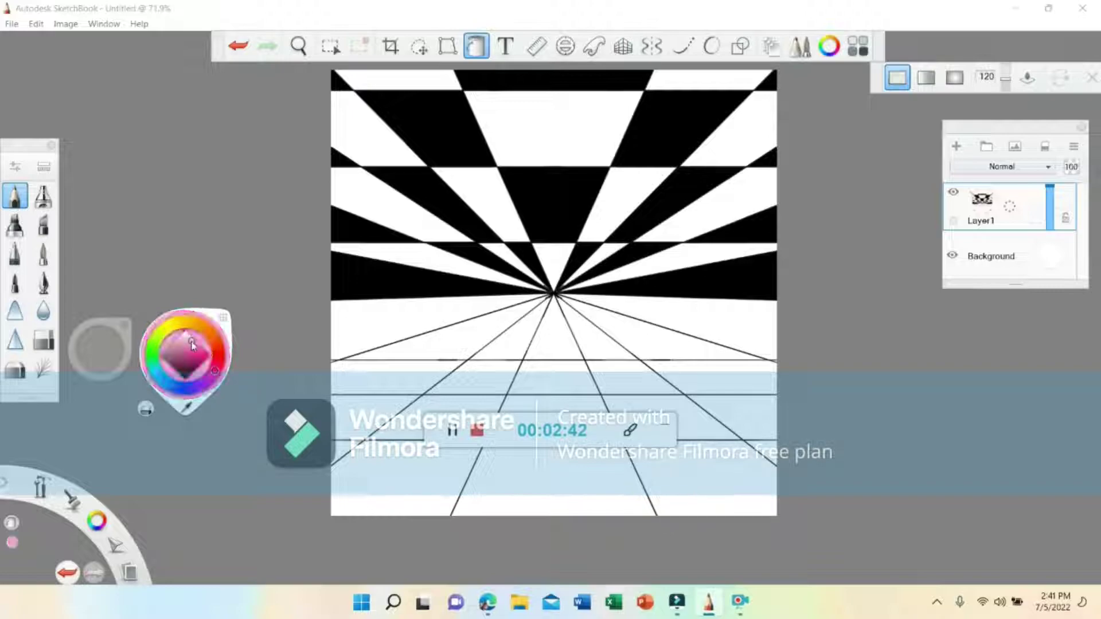
click(665, 262)
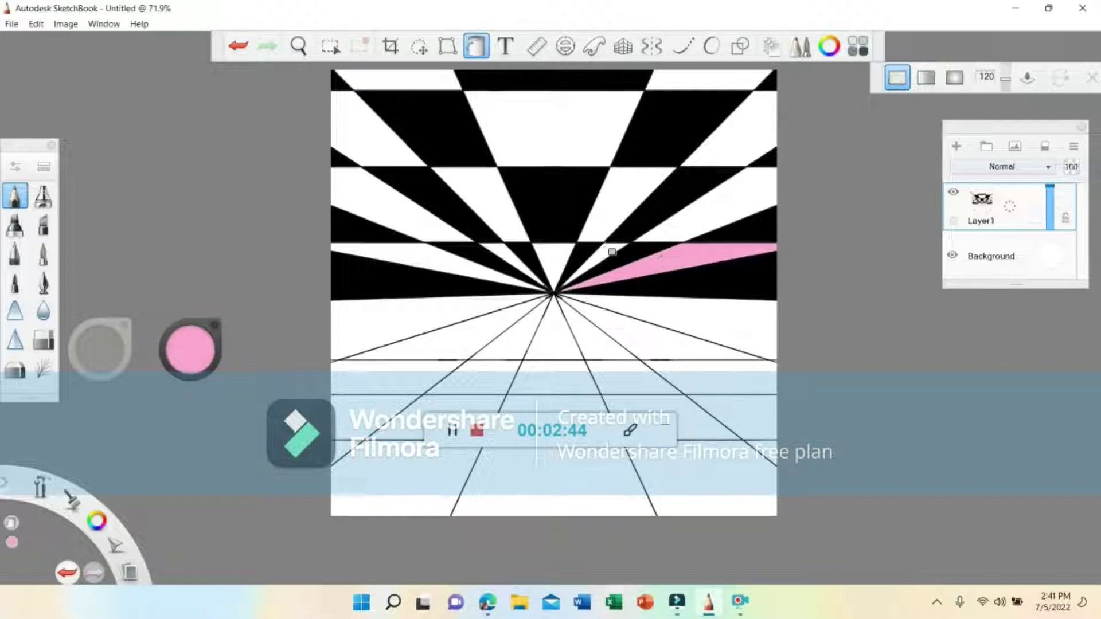
click(465, 275)
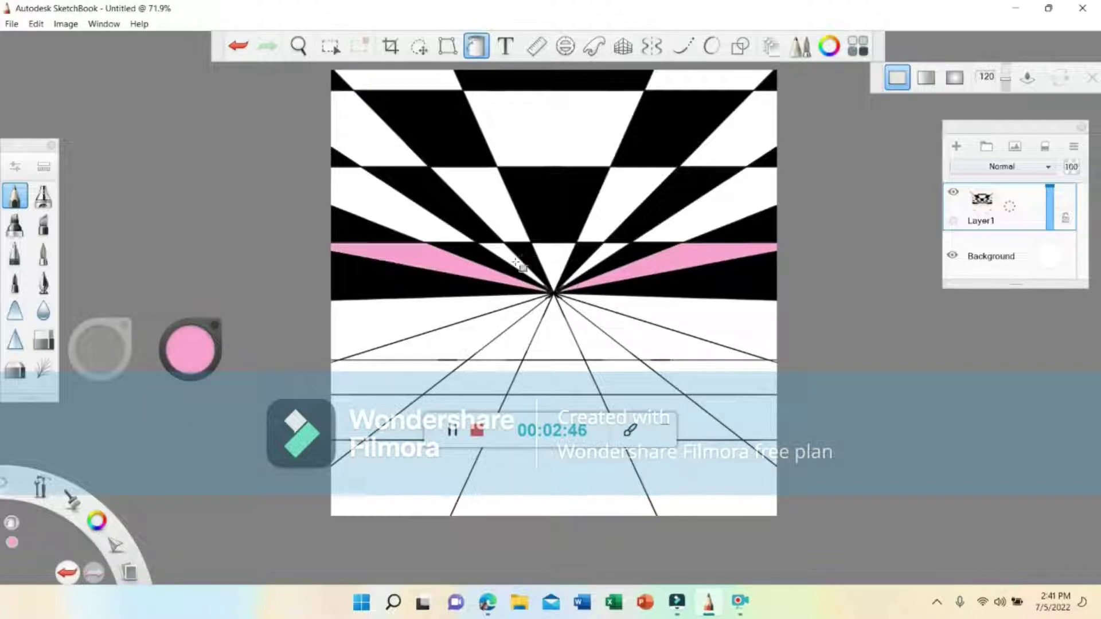
click(439, 230)
click(701, 206)
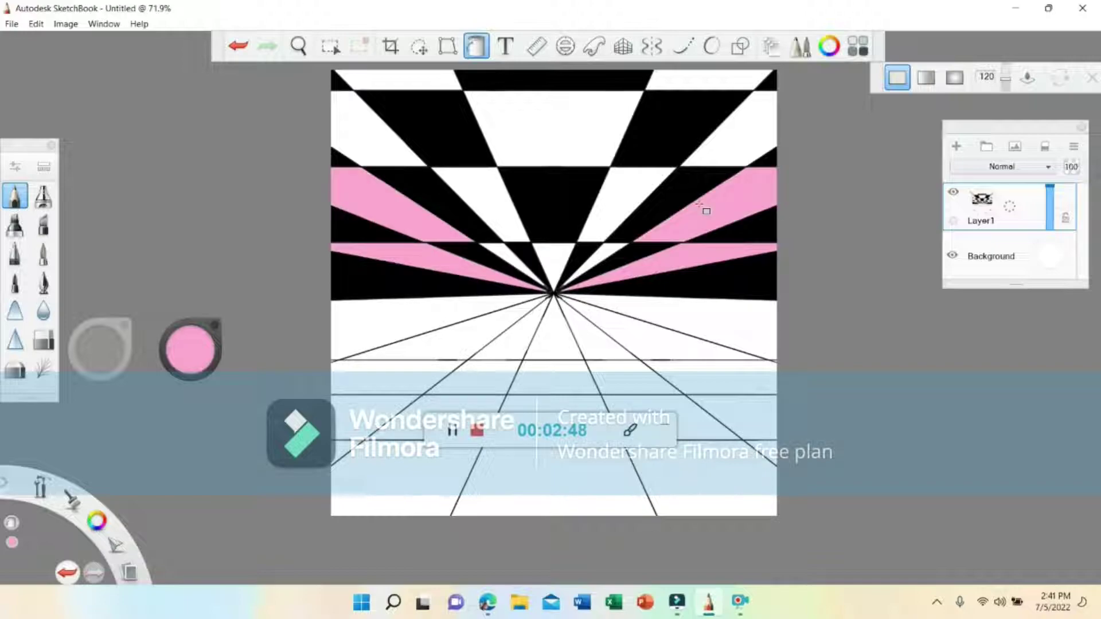
Step: Choose a paler pink and fill the center wedge and the two small white wedges flanking it above the vanishing point
click(200, 346)
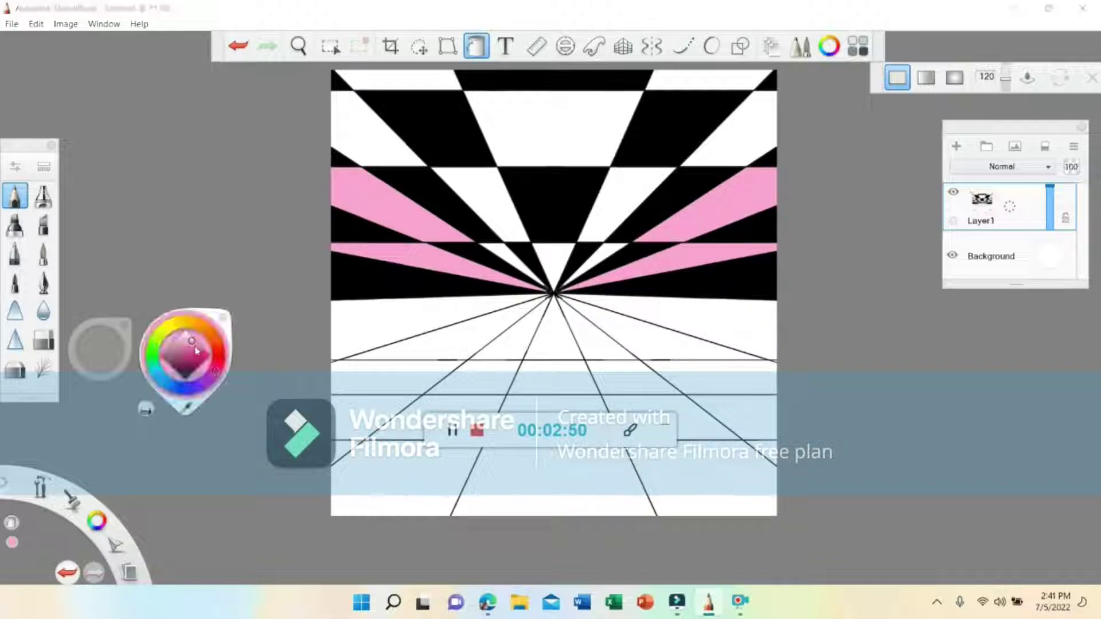
click(186, 341)
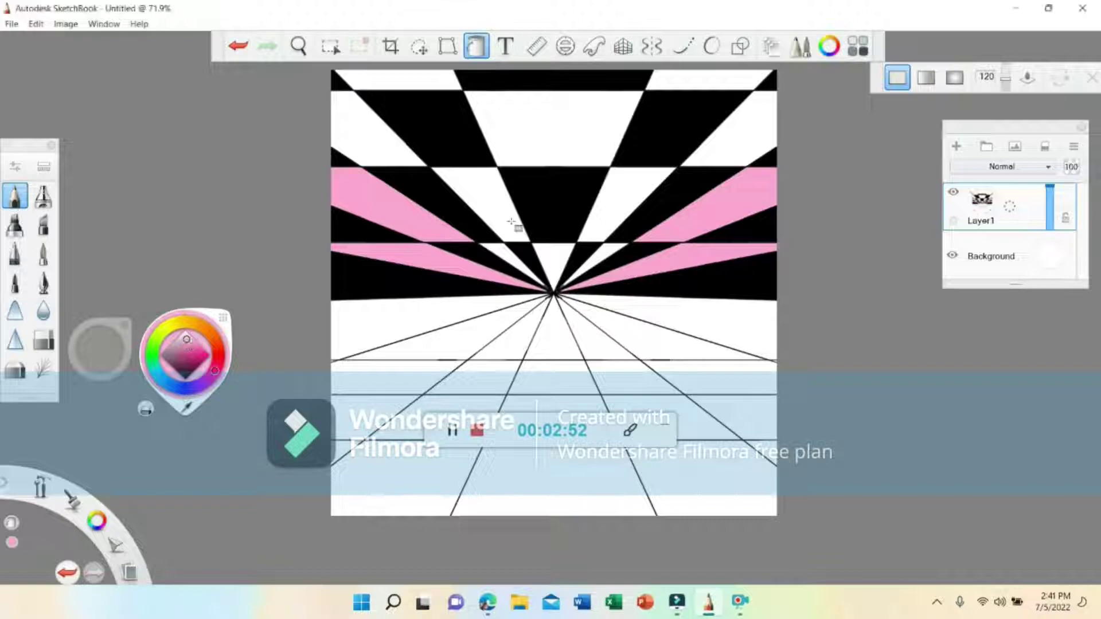
click(509, 253)
click(553, 259)
click(605, 259)
Step: Choose a hot pink and fill the third row's two inner white cells and the second row's center cell
click(179, 344)
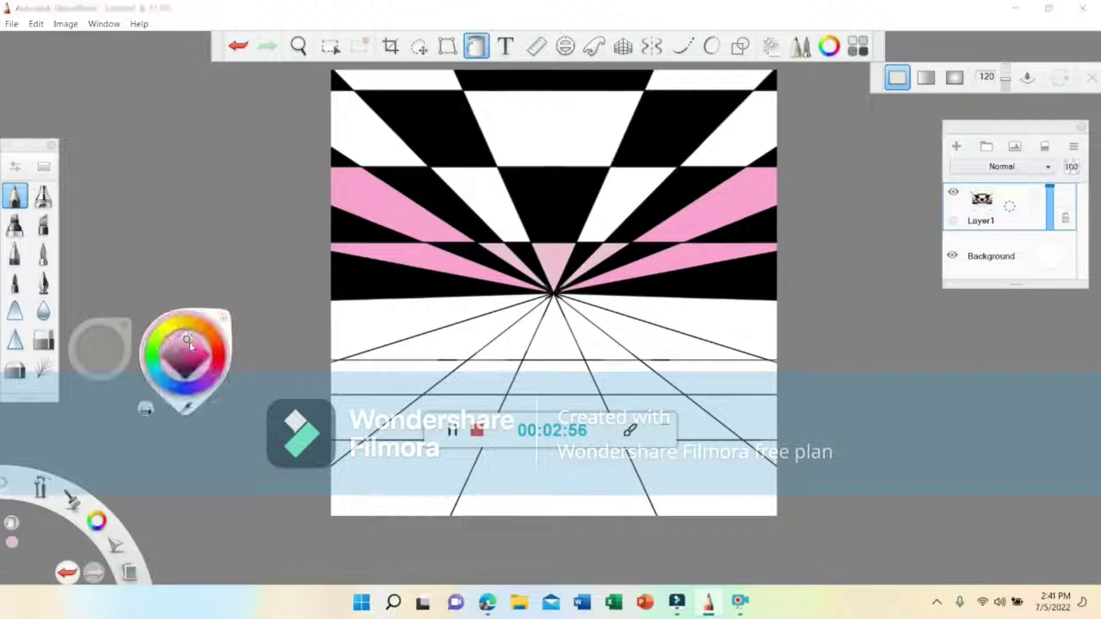
click(197, 354)
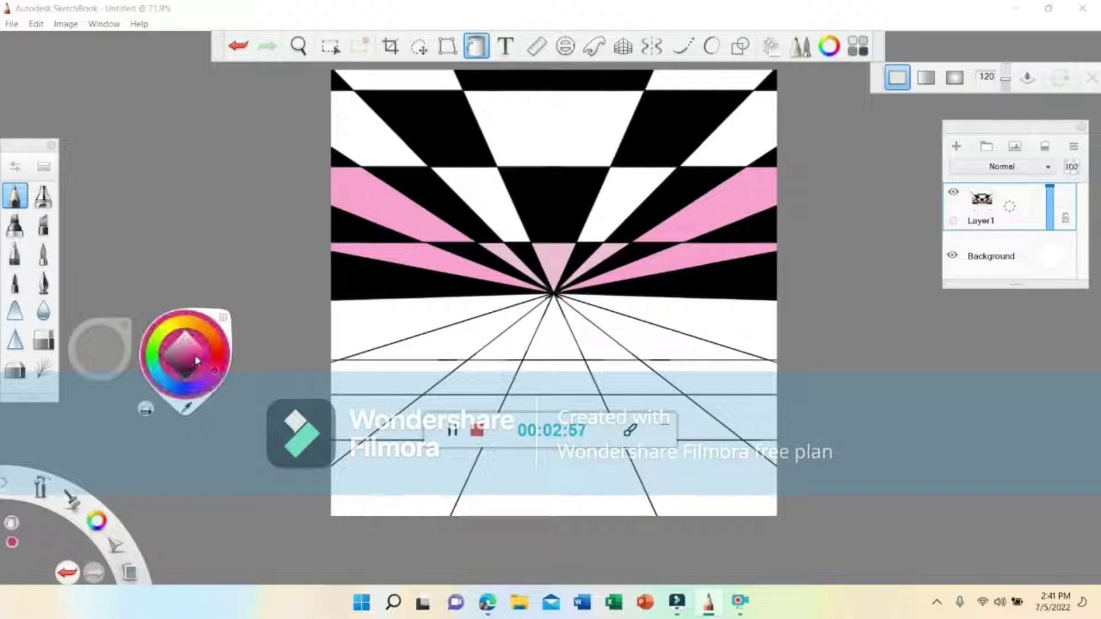
click(488, 193)
click(617, 202)
click(549, 115)
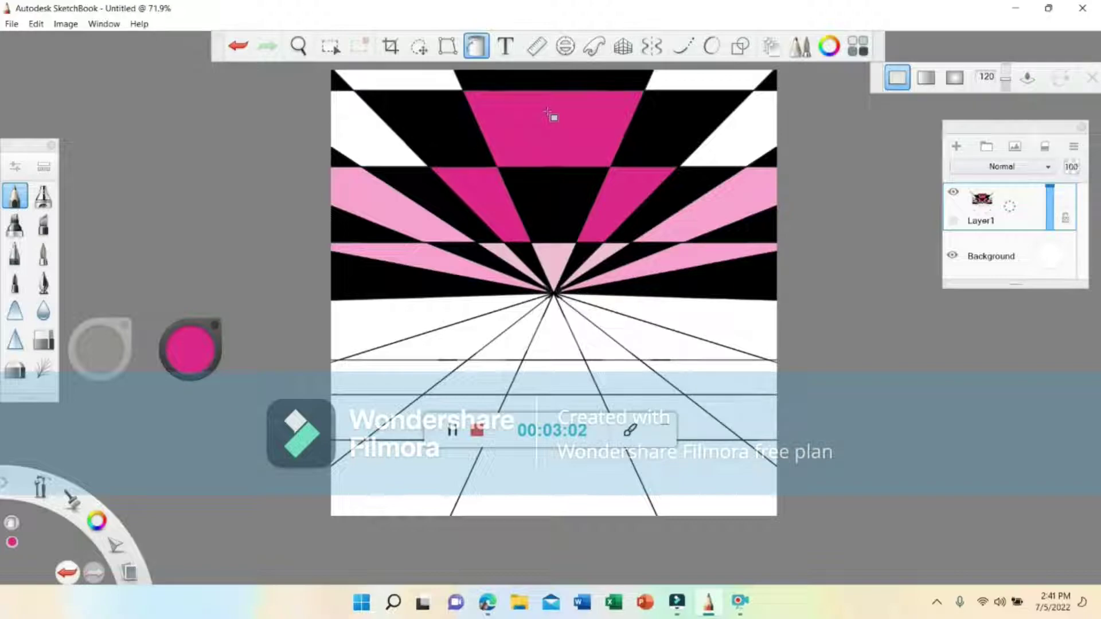
Step: Choose a darker magenta and fill the remaining white cells on both sides of the top two rows
click(193, 353)
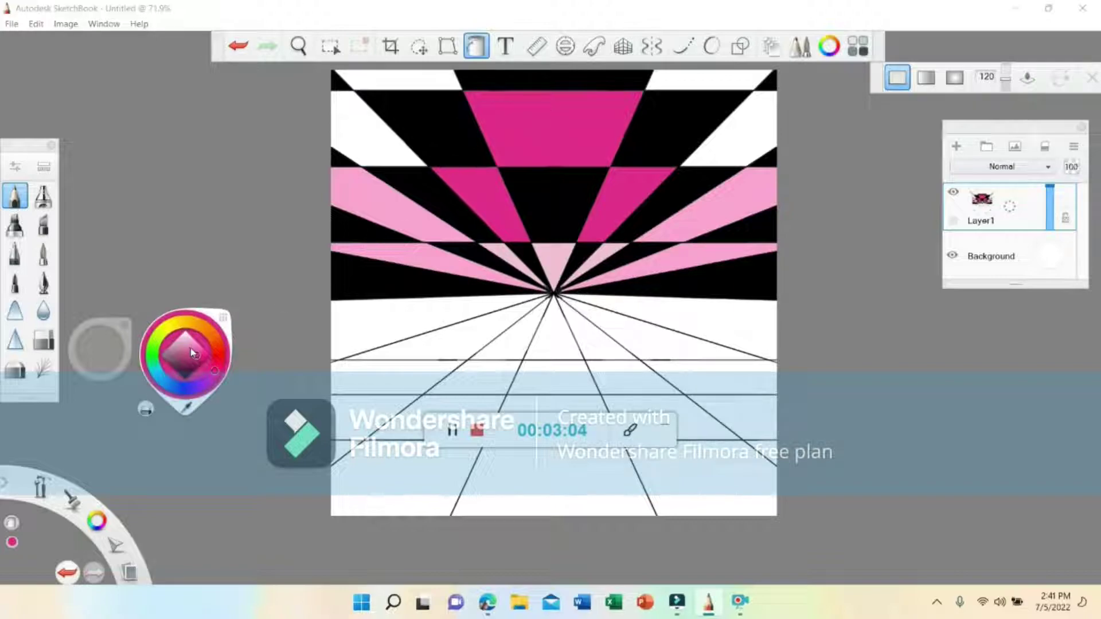
click(185, 367)
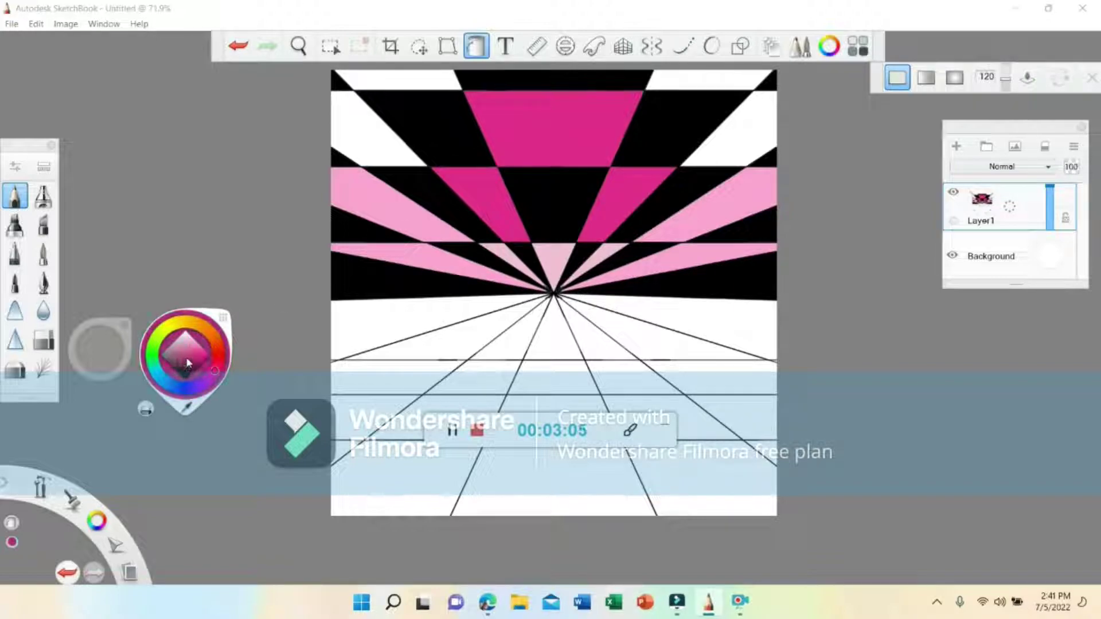
click(376, 93)
click(373, 87)
click(741, 81)
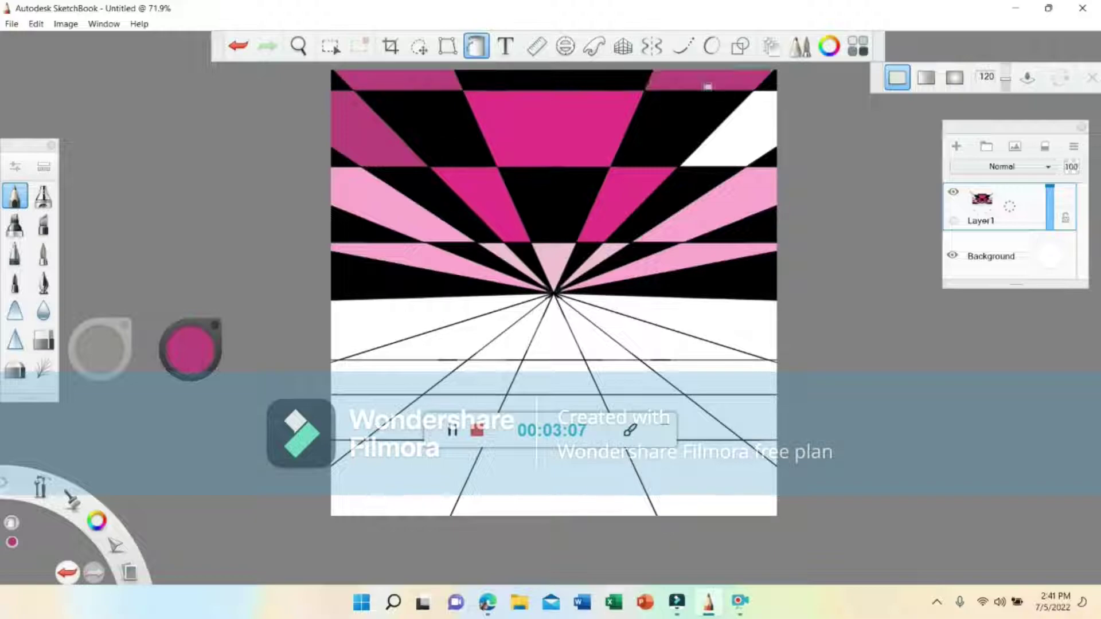
click(746, 112)
Step: Choose near-black from the color swatches and fill the center wedge and one wedge on each side below the vanishing point
click(190, 351)
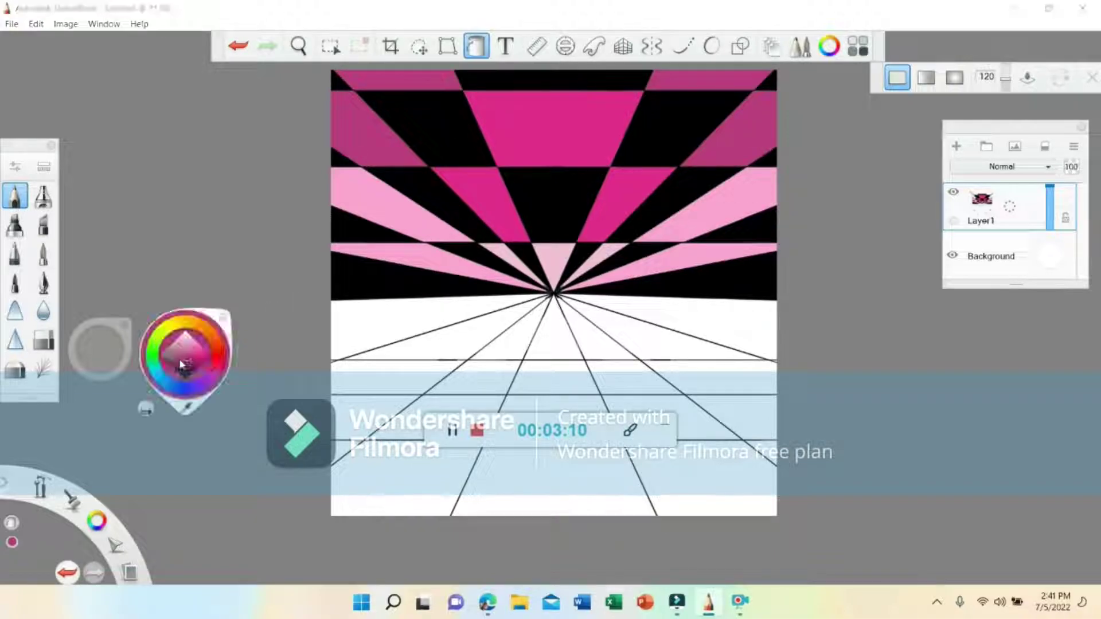
click(224, 319)
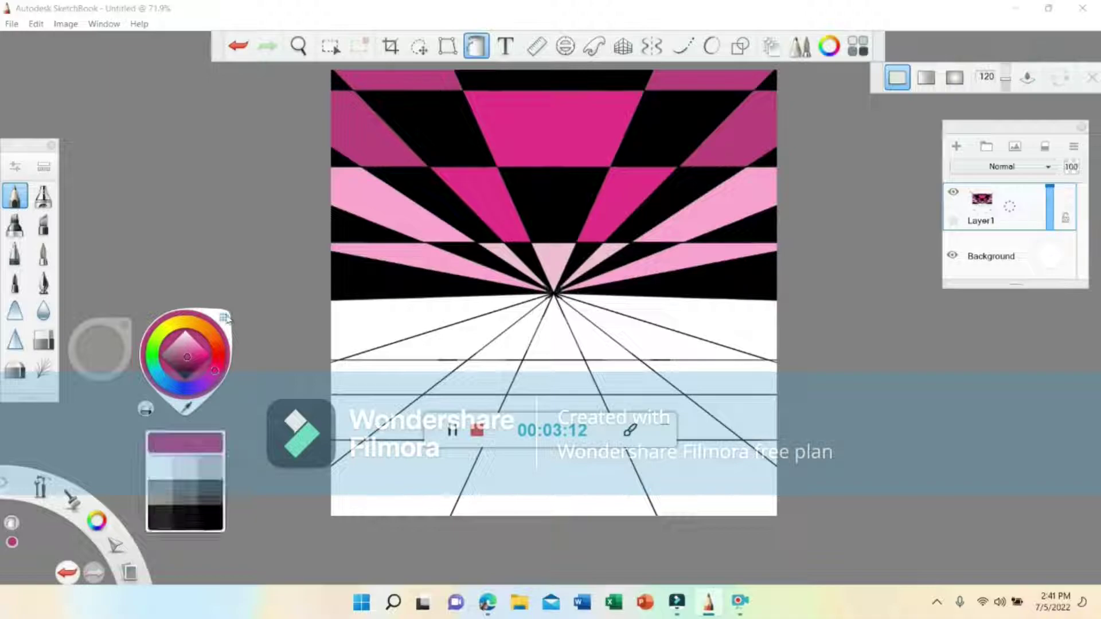
click(180, 512)
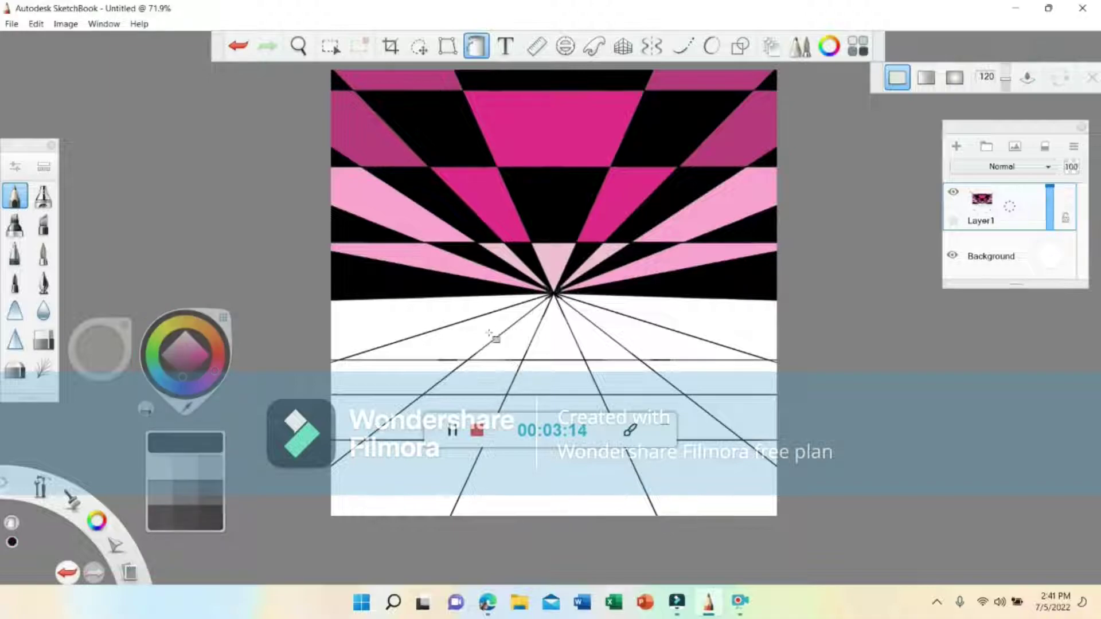
click(468, 356)
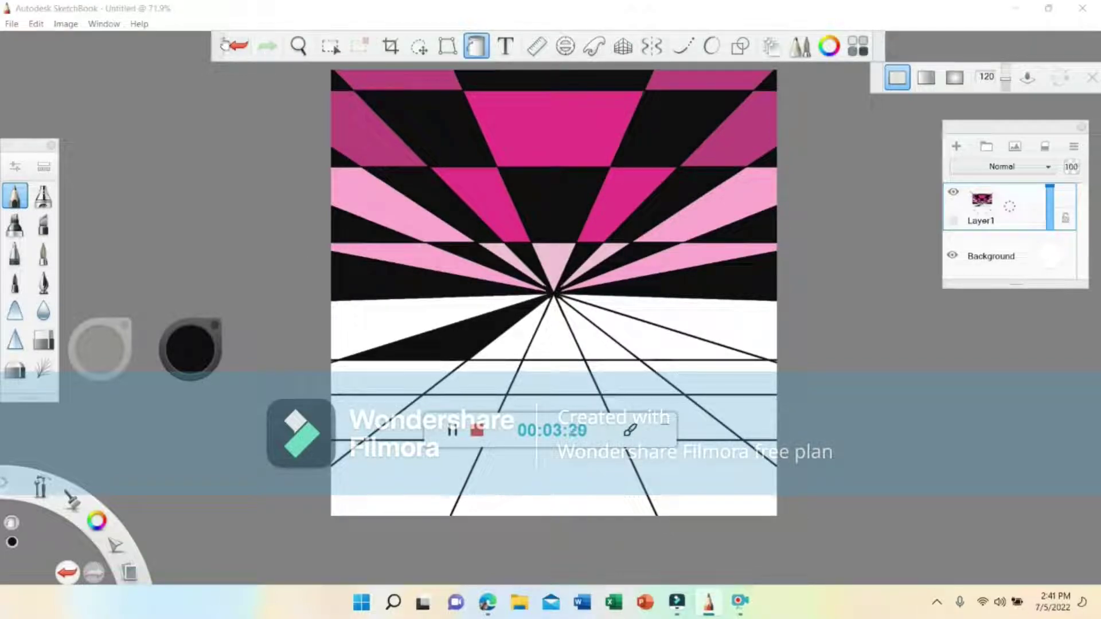
click(237, 45)
click(552, 342)
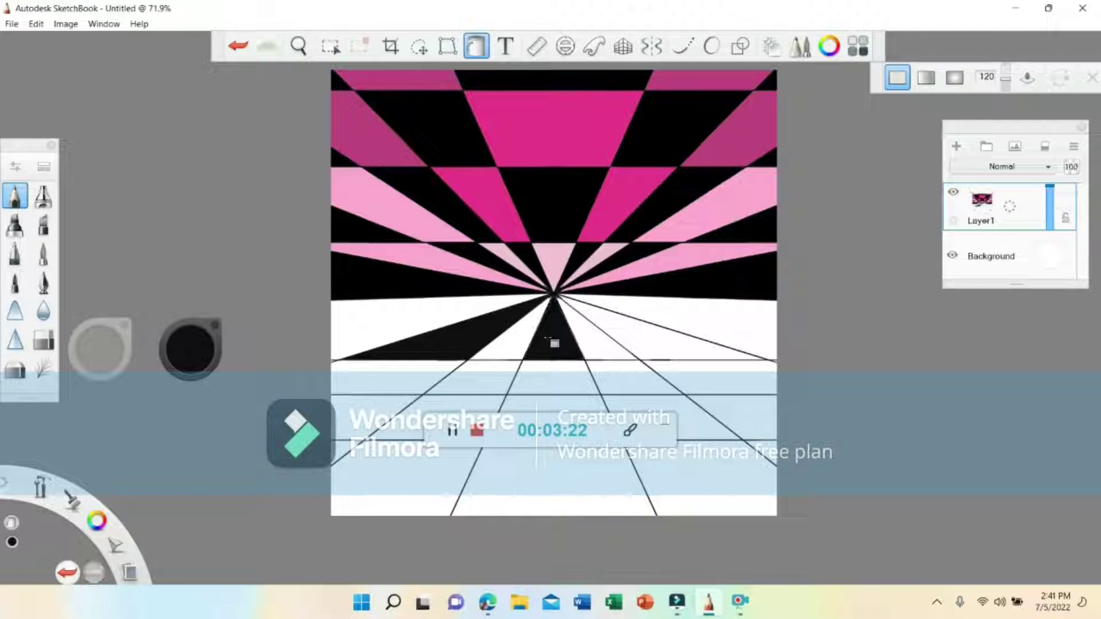
click(664, 344)
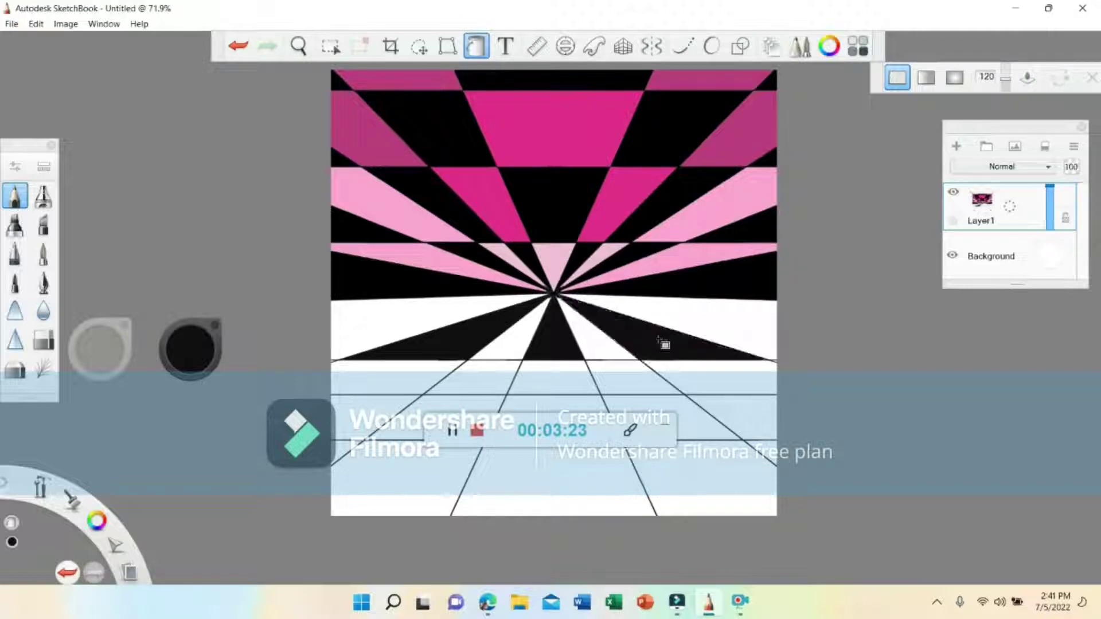
Step: Fill alternating cells of the three lower floor rows with near-black, undoing the stray fill that spreads into the grid lines
click(638, 372)
click(737, 407)
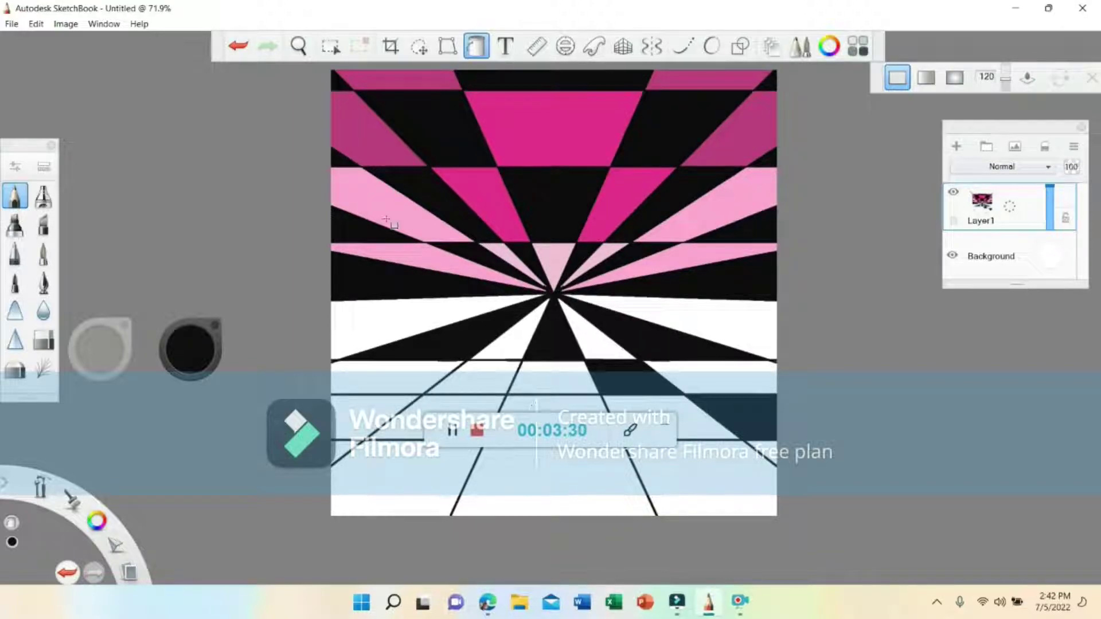
click(238, 46)
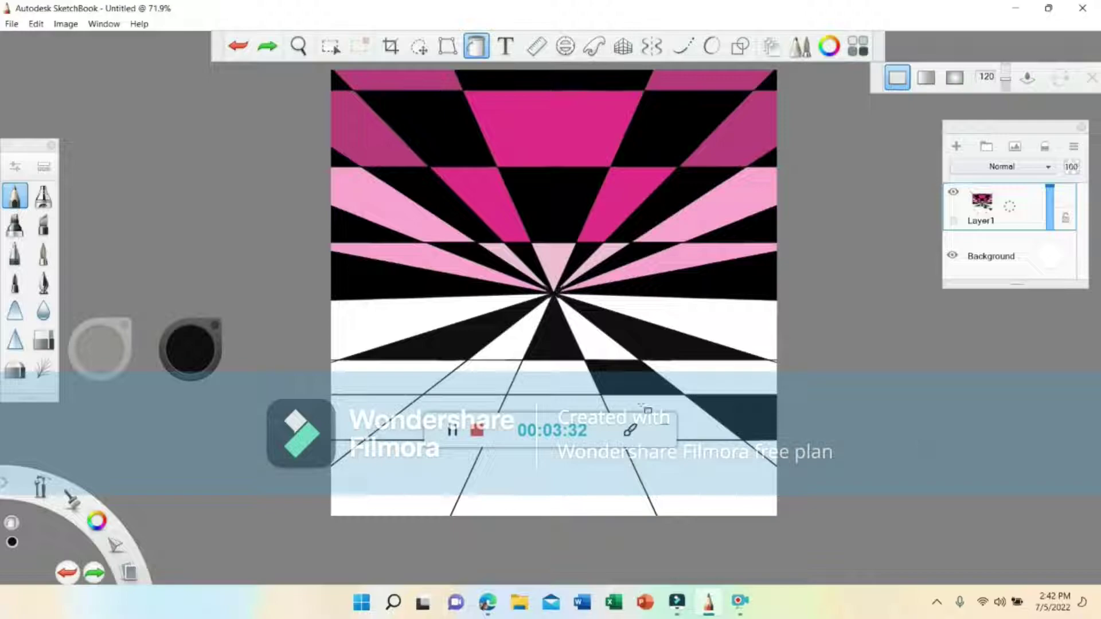
click(568, 404)
click(487, 378)
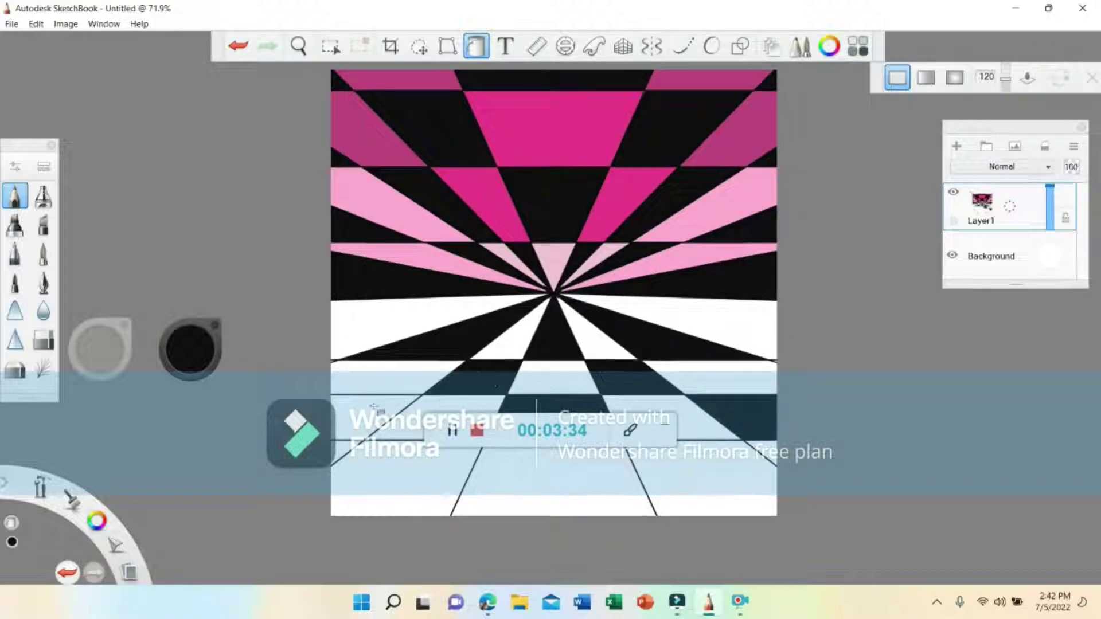
click(373, 409)
click(418, 497)
click(716, 490)
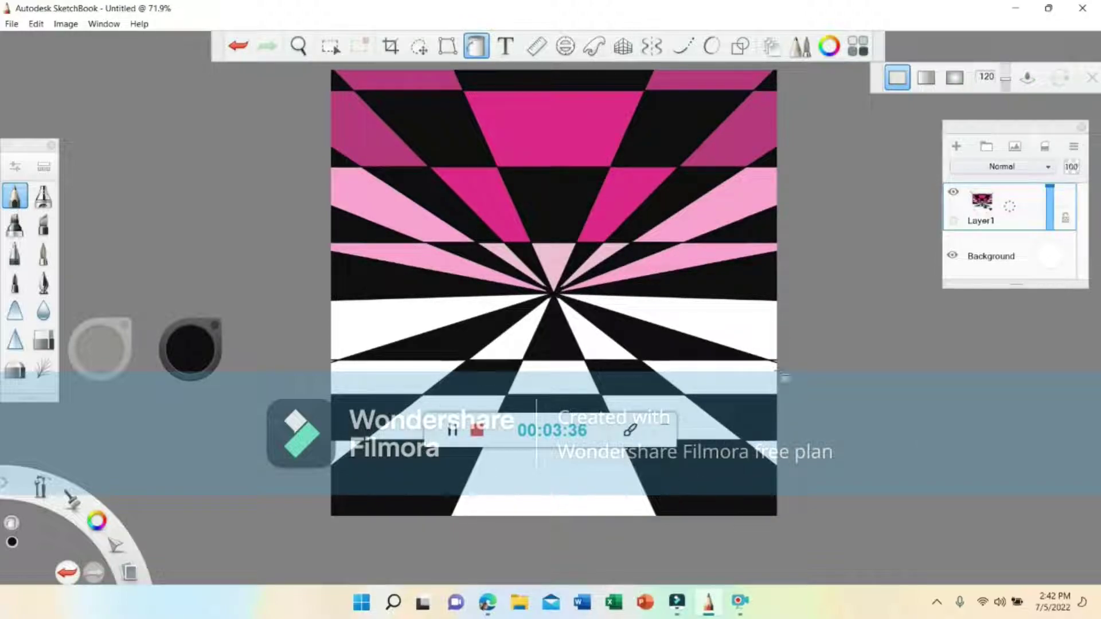
Step: Turn on symmetry and brush black over the tiny white gap at the canvas's left edge, where the slanted and horizontal lines meet
click(298, 46)
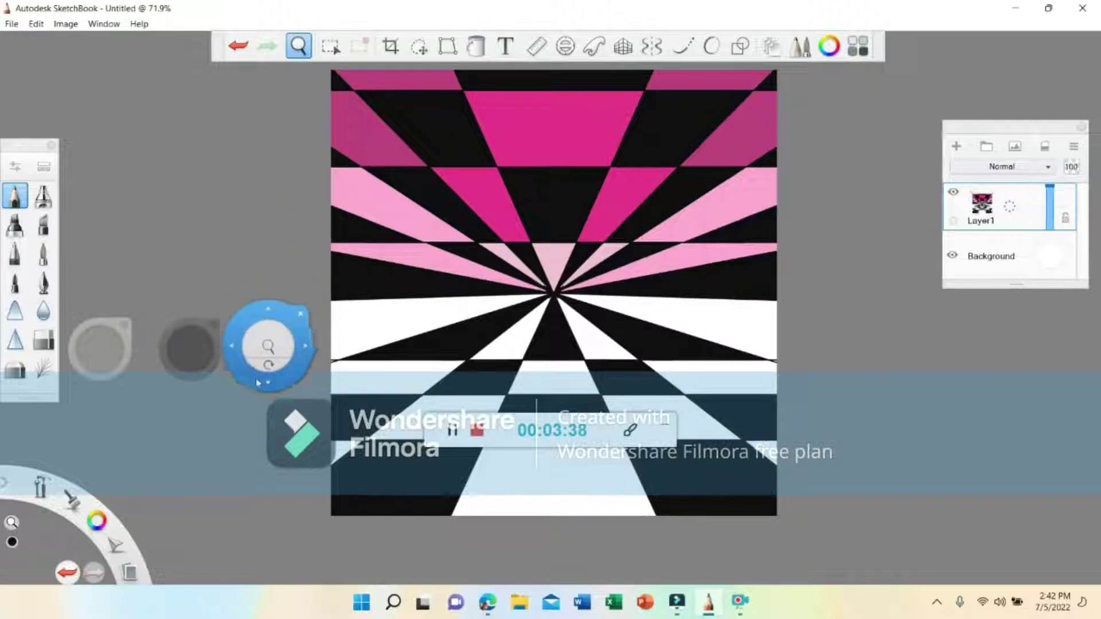
drag(364, 349, 811, 273)
drag(477, 290, 757, 234)
click(826, 141)
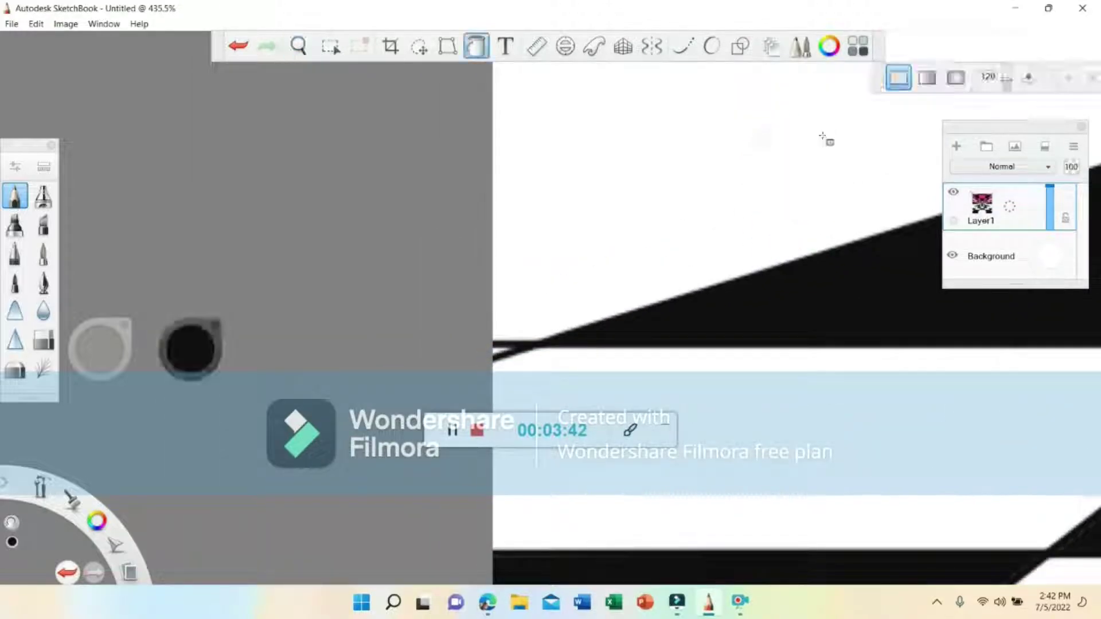
click(651, 49)
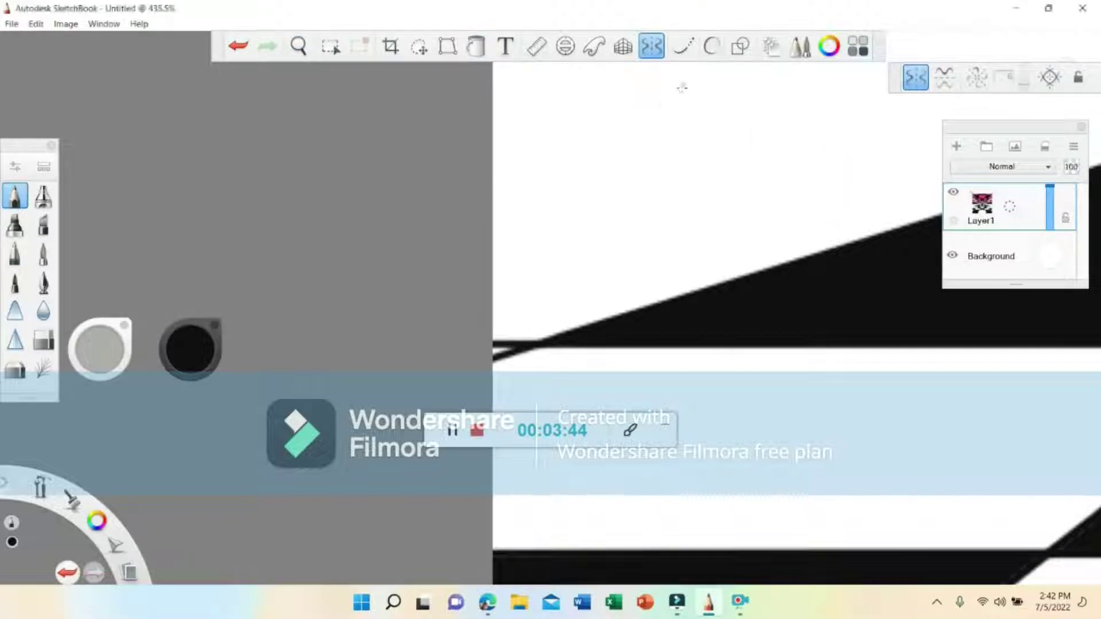
click(682, 51)
drag(504, 351, 526, 344)
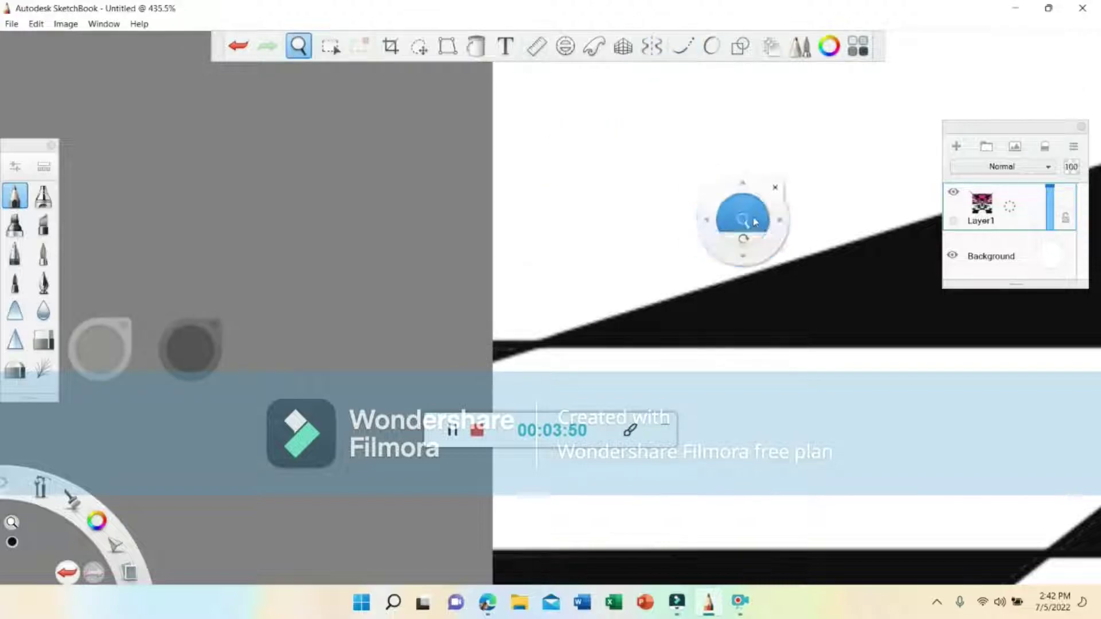
Step: Choose a light purple and fill the two white wedges flanking the black center wedge plus the center cell directly below it
drag(752, 223, 668, 265)
drag(696, 229, 291, 183)
drag(424, 202, 542, 202)
mouse_move(356, 158)
mouse_down()
mouse_move(615, 257)
mouse_move(665, 262)
mouse_up()
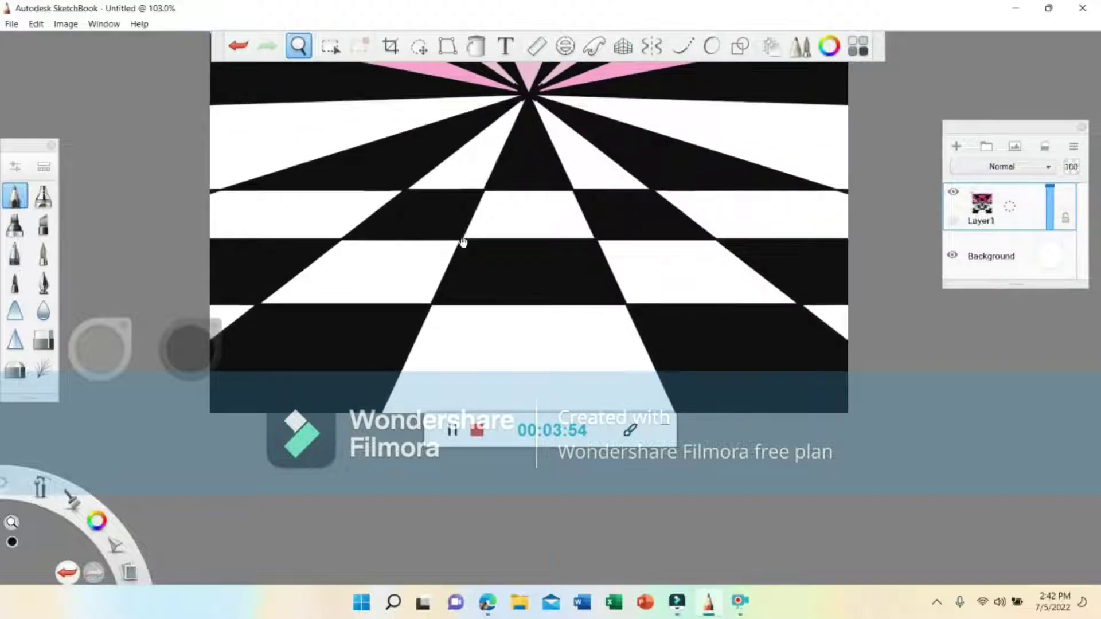
drag(462, 243, 573, 282)
click(671, 214)
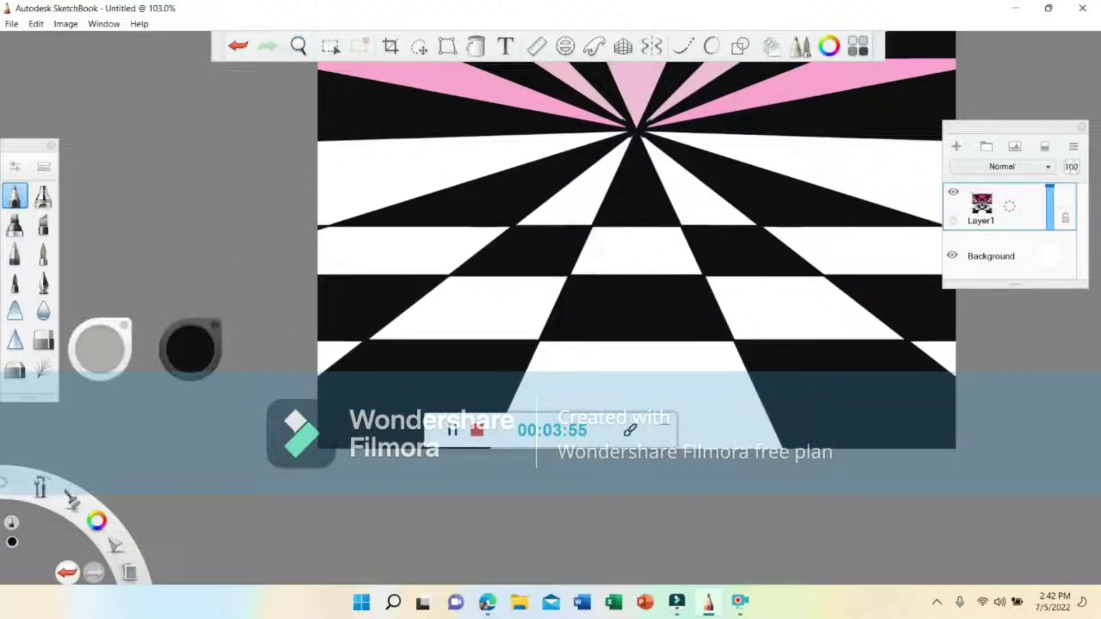
click(189, 342)
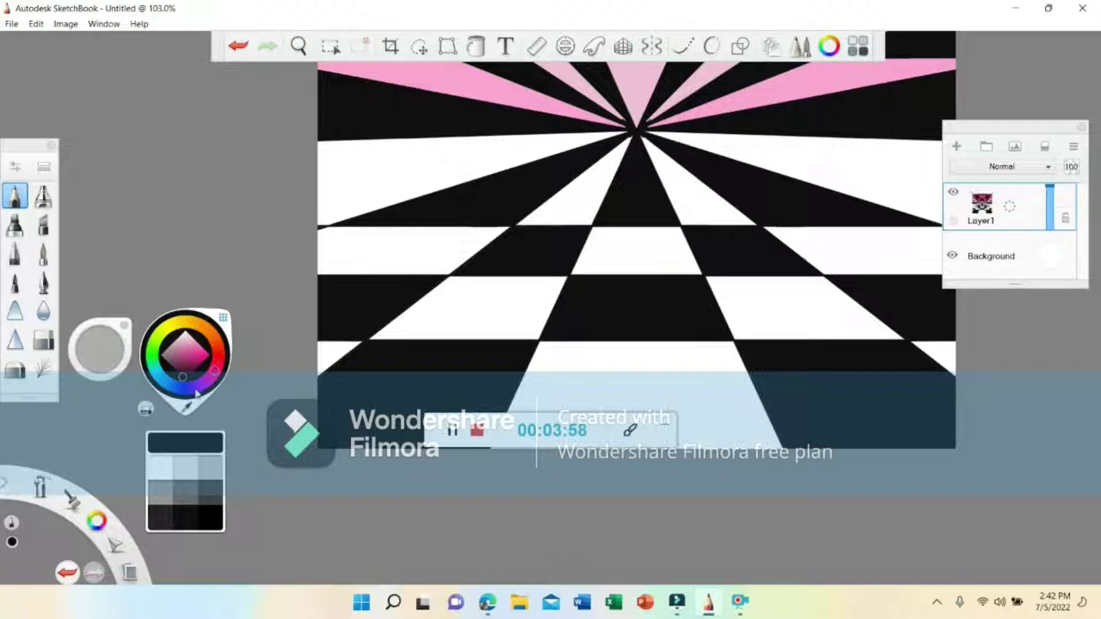
click(197, 394)
click(191, 342)
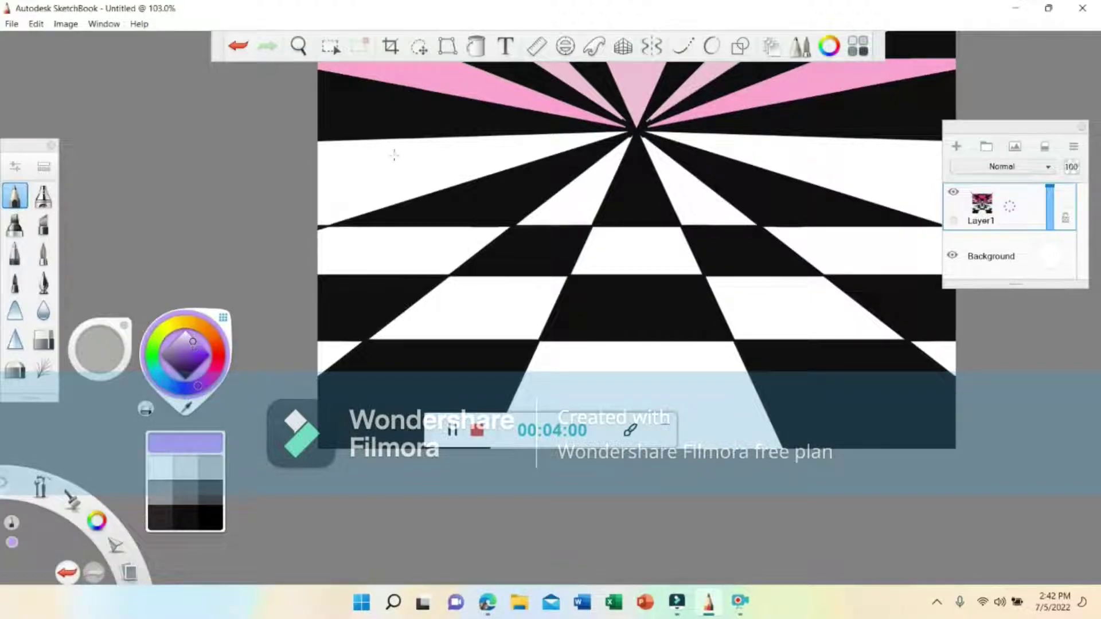
click(476, 46)
click(578, 204)
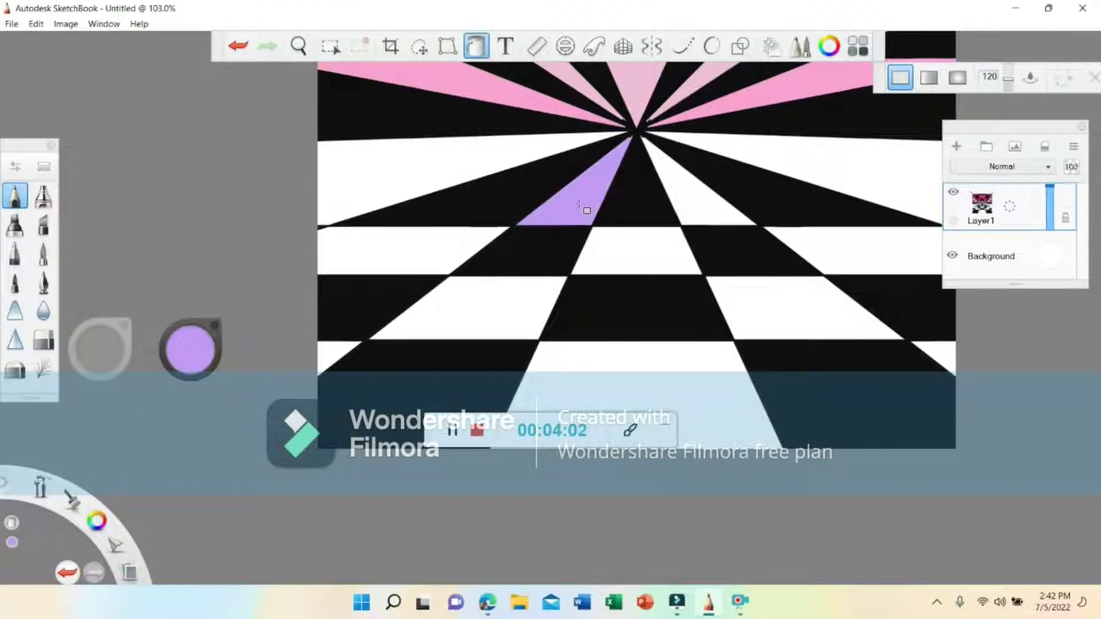
click(689, 183)
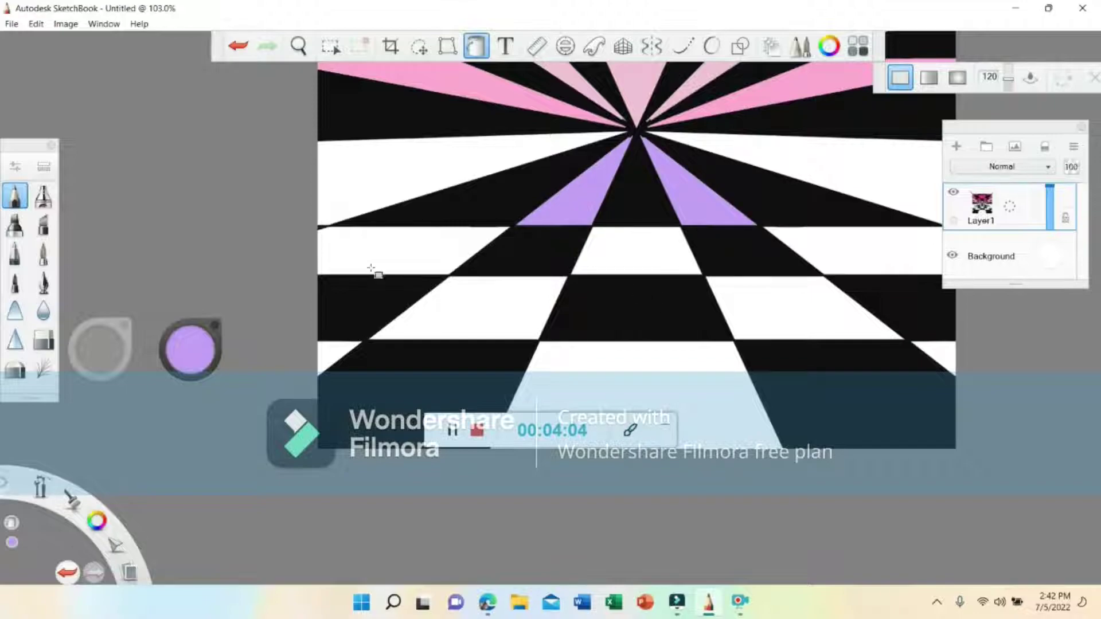
click(210, 343)
click(654, 256)
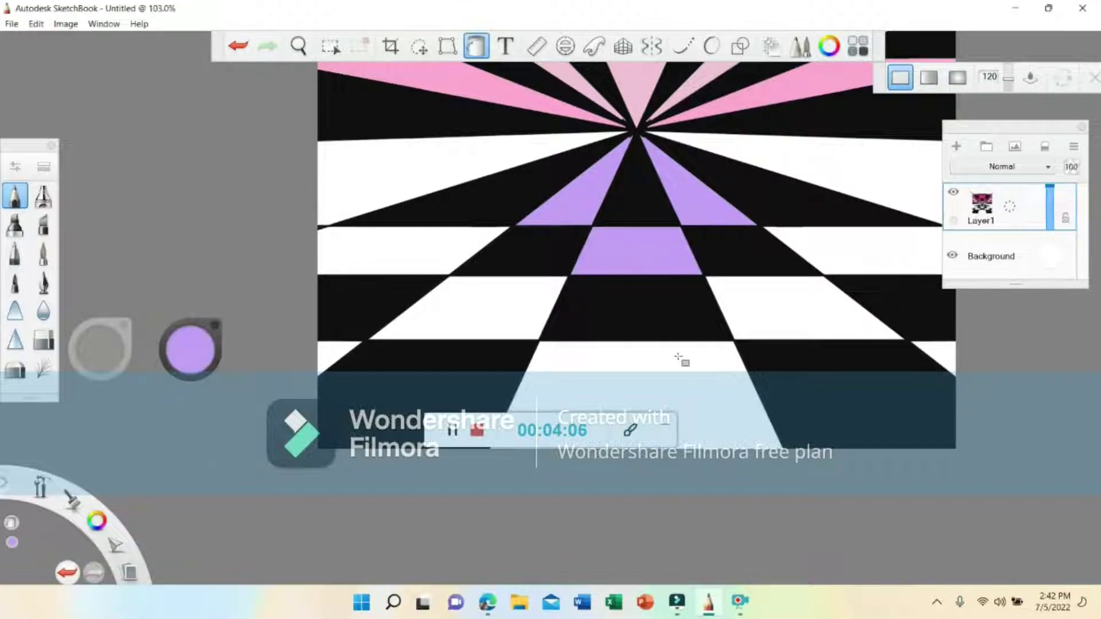
Step: Choose a vivid purple and fill the outer white cells beside the light purple center cell and both white cells in the next floor row
click(170, 358)
click(201, 354)
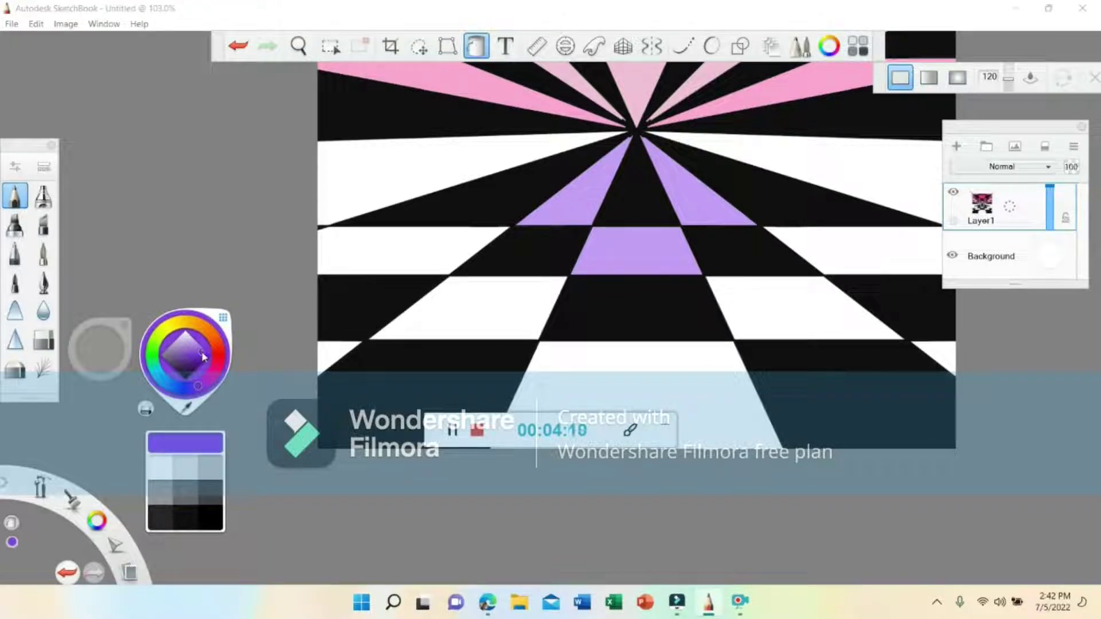
click(452, 234)
click(866, 238)
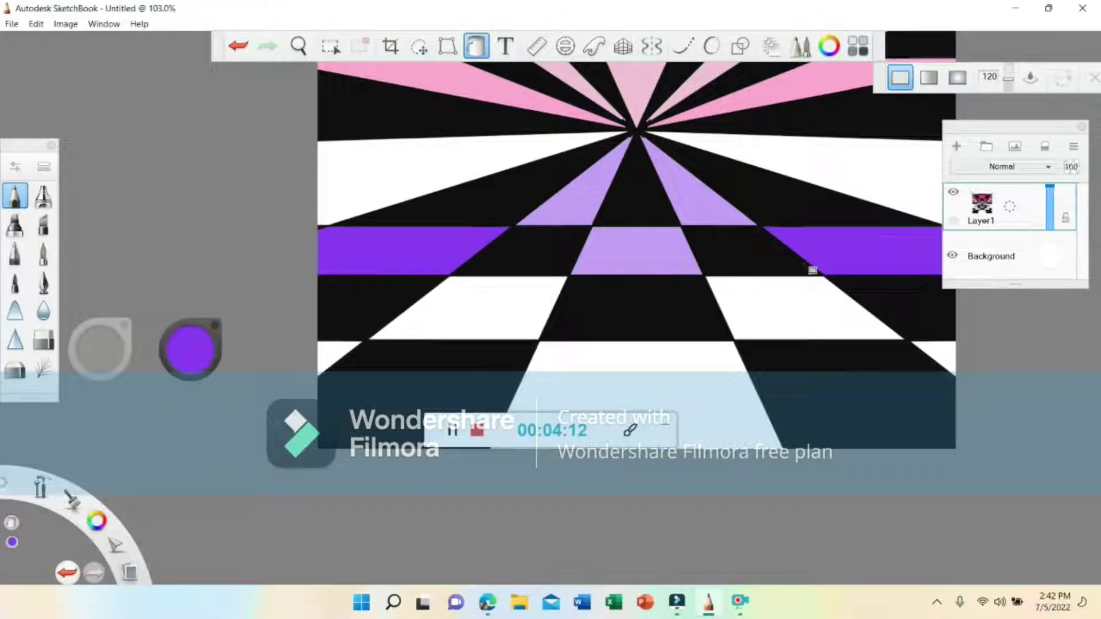
click(760, 295)
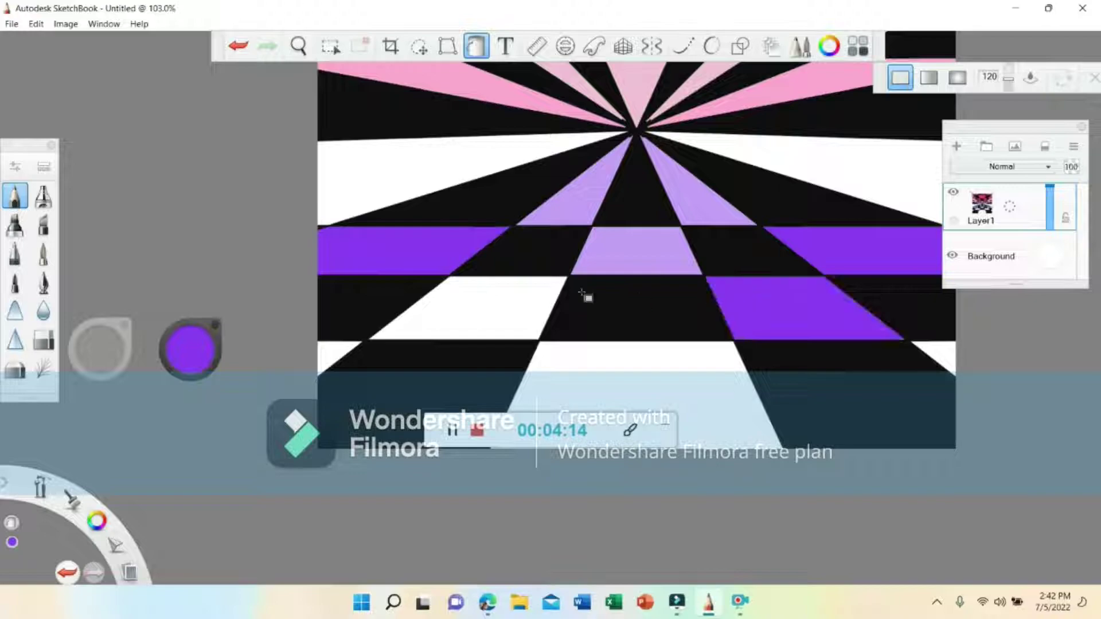
click(545, 307)
Step: Choose a darker purple and fill the center cell and both corner cells of the lowest floor row
click(190, 361)
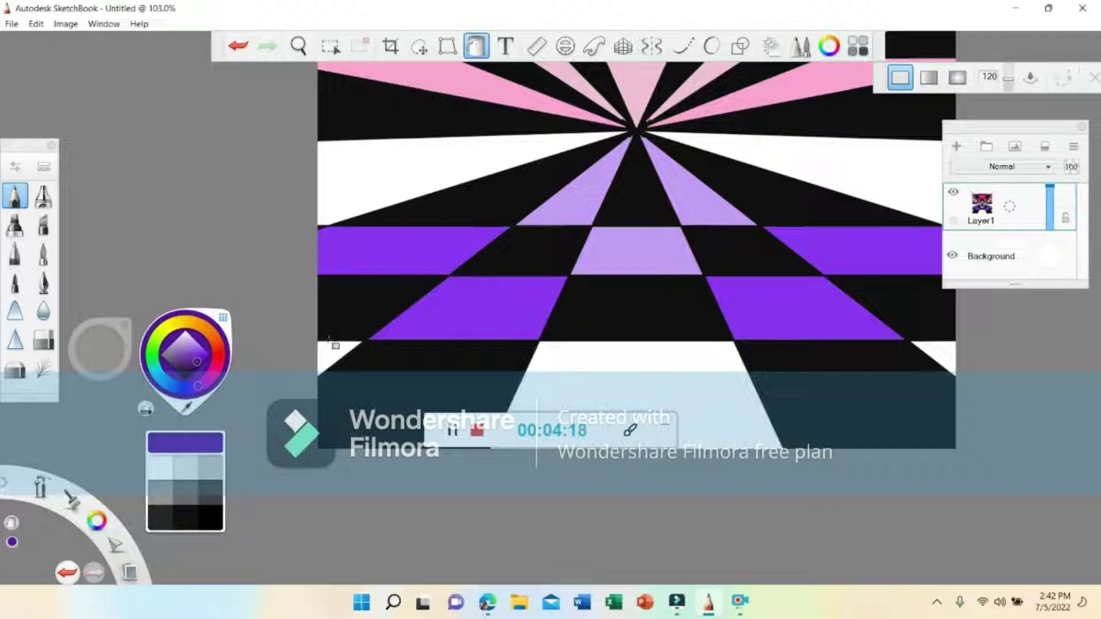
click(331, 359)
click(637, 372)
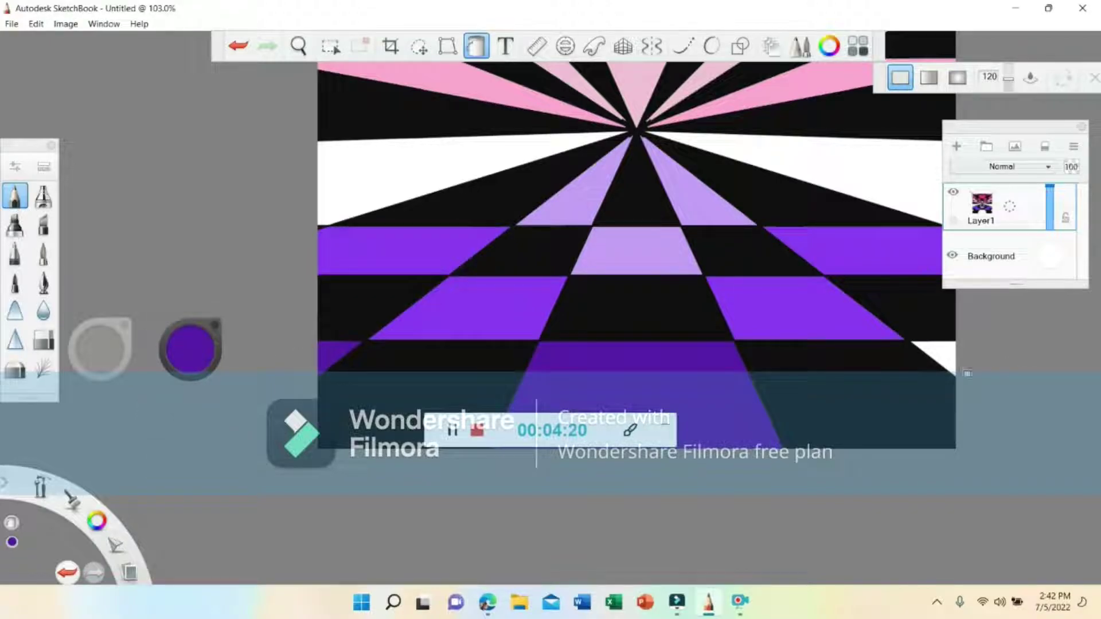
click(946, 367)
Step: Apply a linear gradient fill to the white wedge right of the vanishing point and color its inner stop violet
click(293, 52)
drag(642, 228, 597, 218)
drag(473, 224, 611, 309)
click(709, 206)
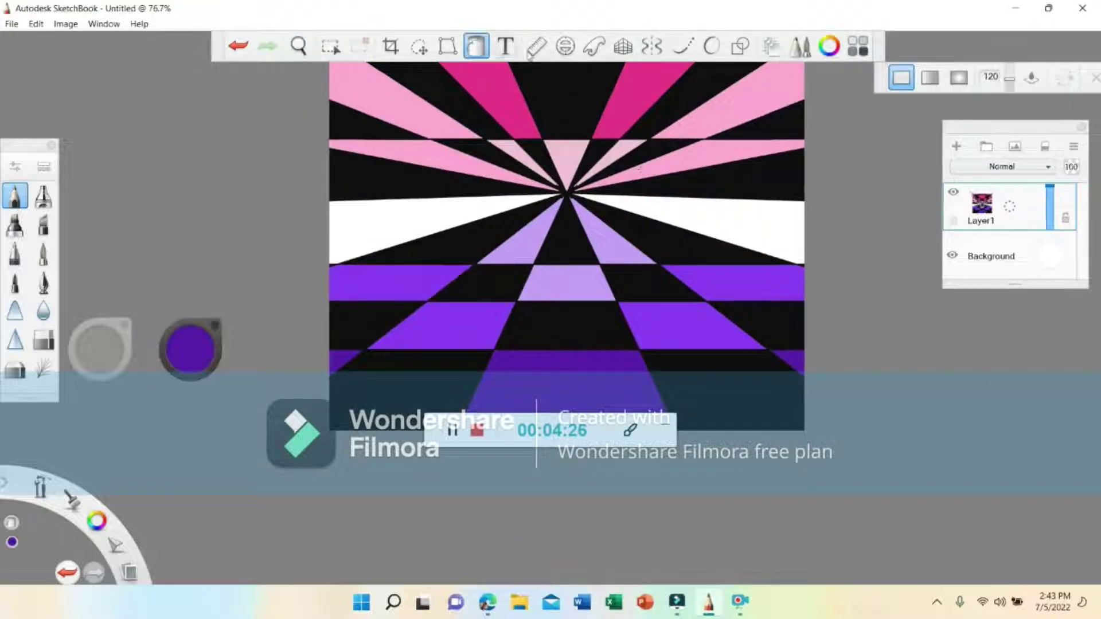
click(756, 210)
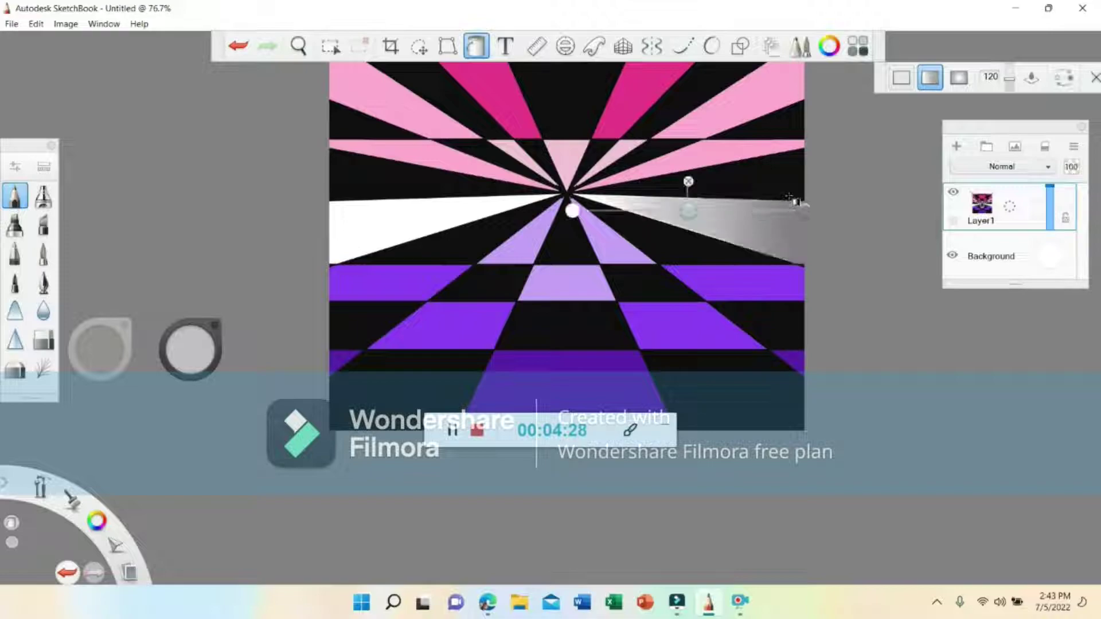
click(575, 209)
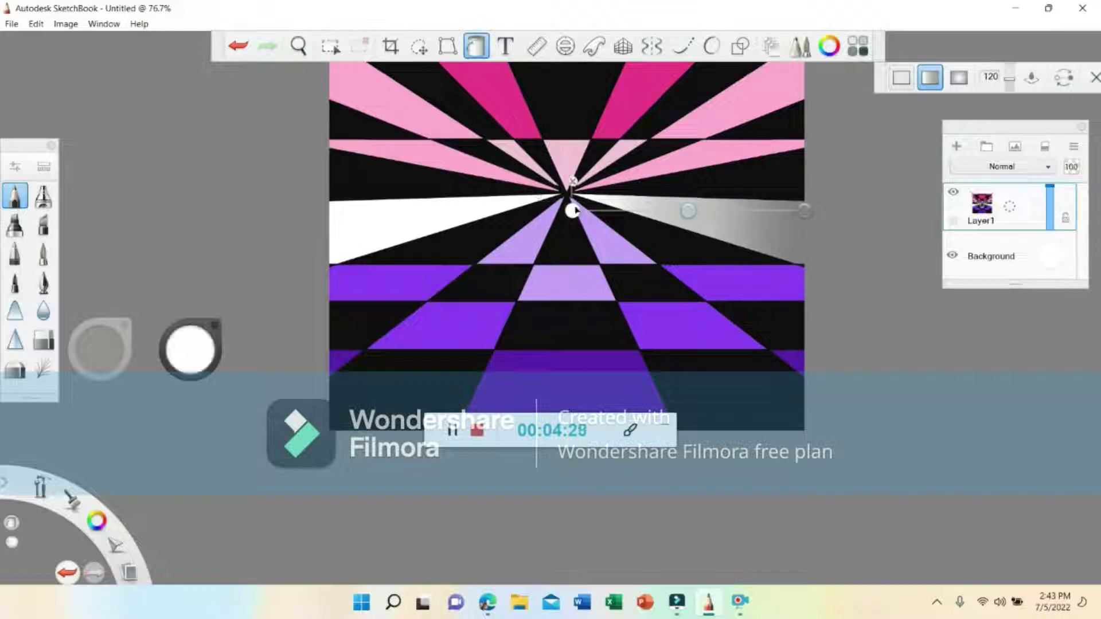
click(197, 343)
click(205, 359)
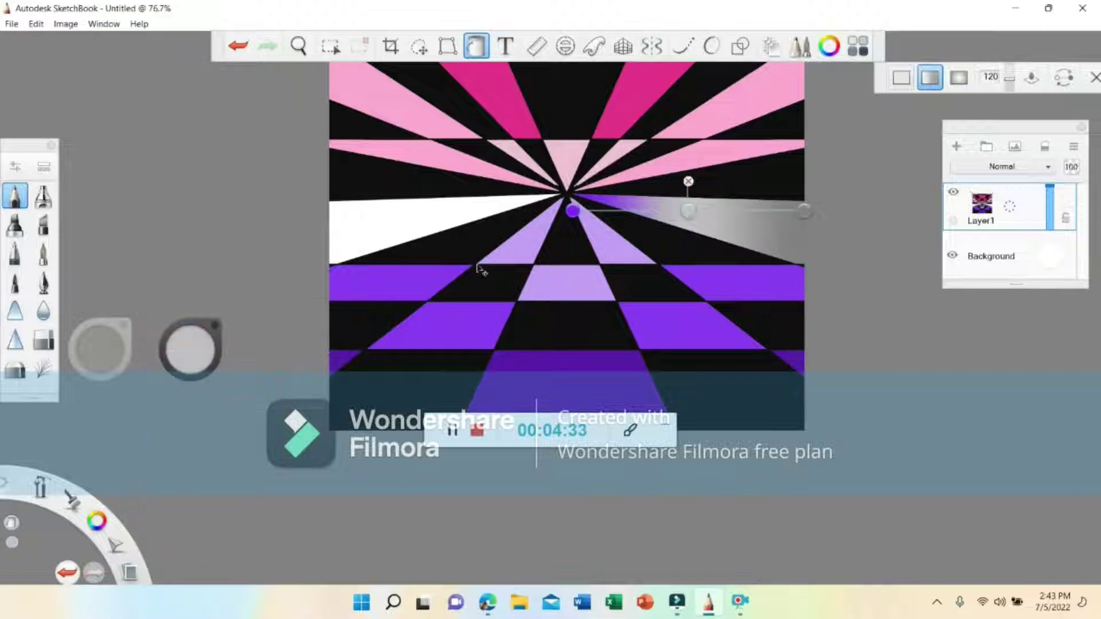
Step: Color the gradient's middle stop magenta and its outer end stop light green
click(198, 368)
click(209, 379)
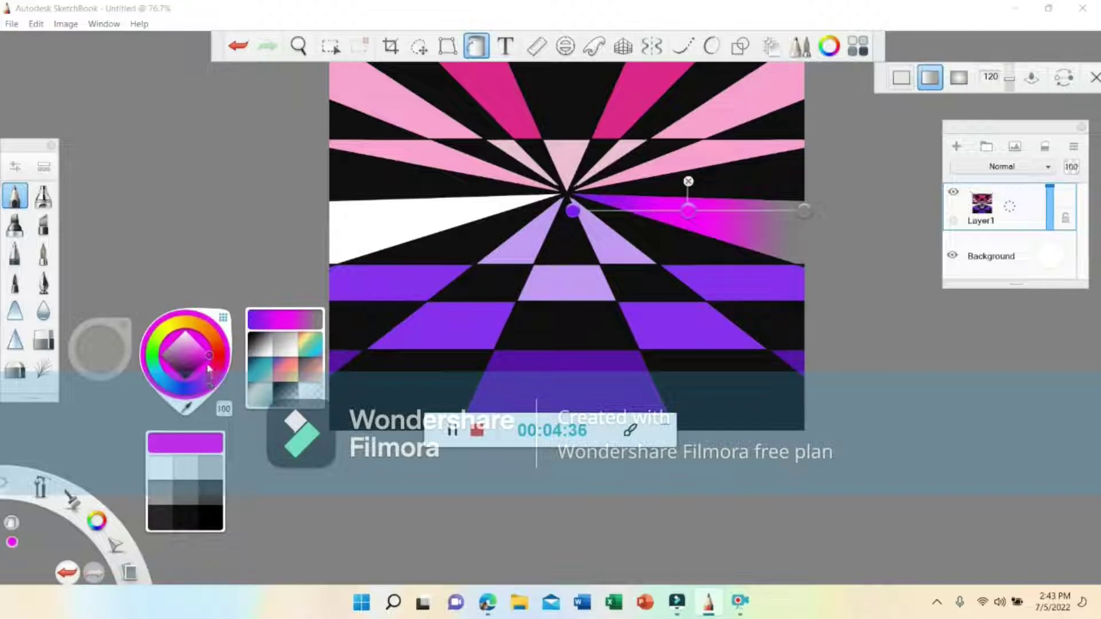
click(202, 363)
click(202, 357)
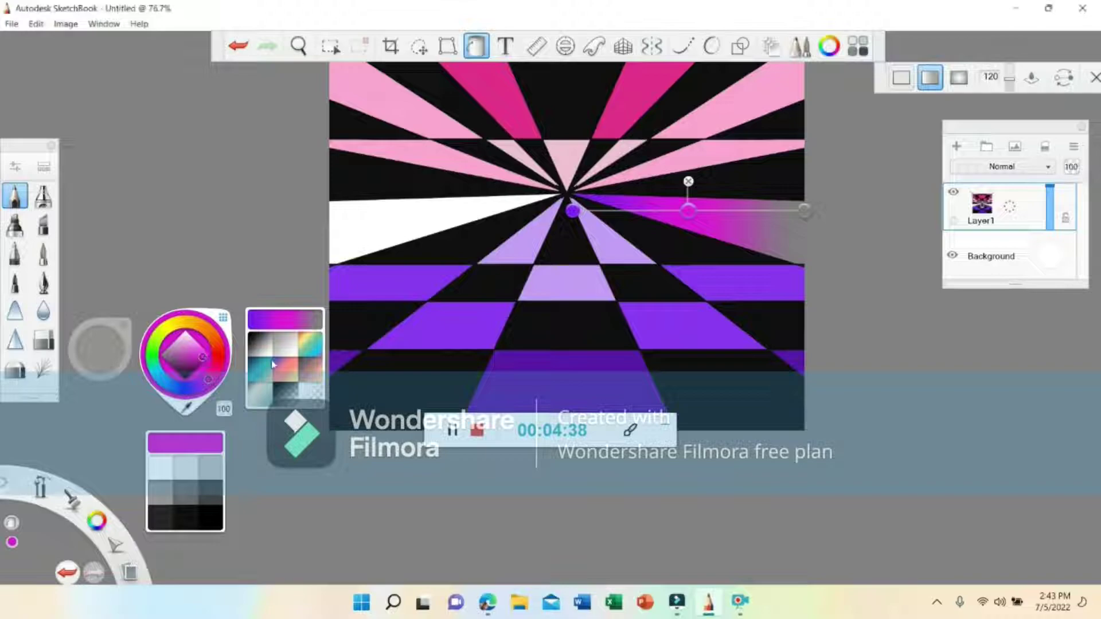
click(805, 212)
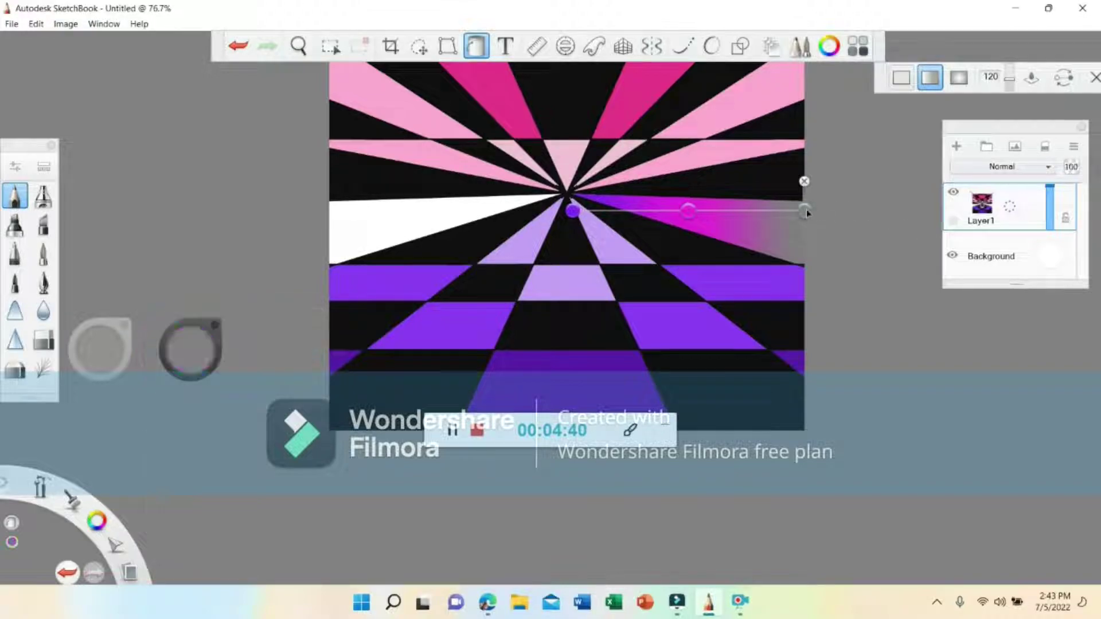
click(179, 339)
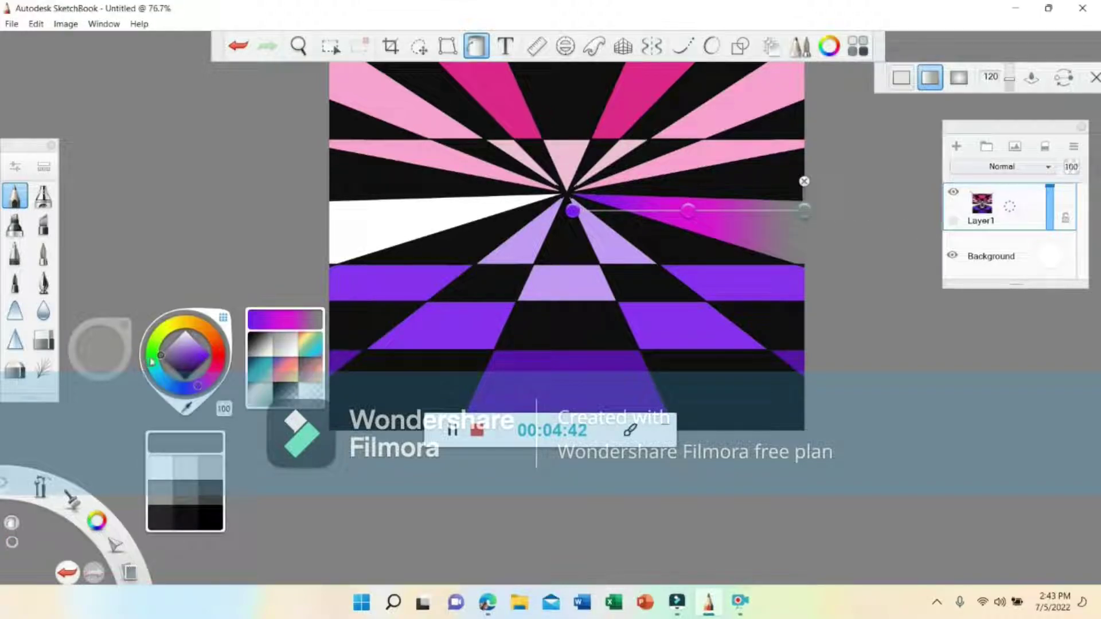
click(152, 363)
click(195, 344)
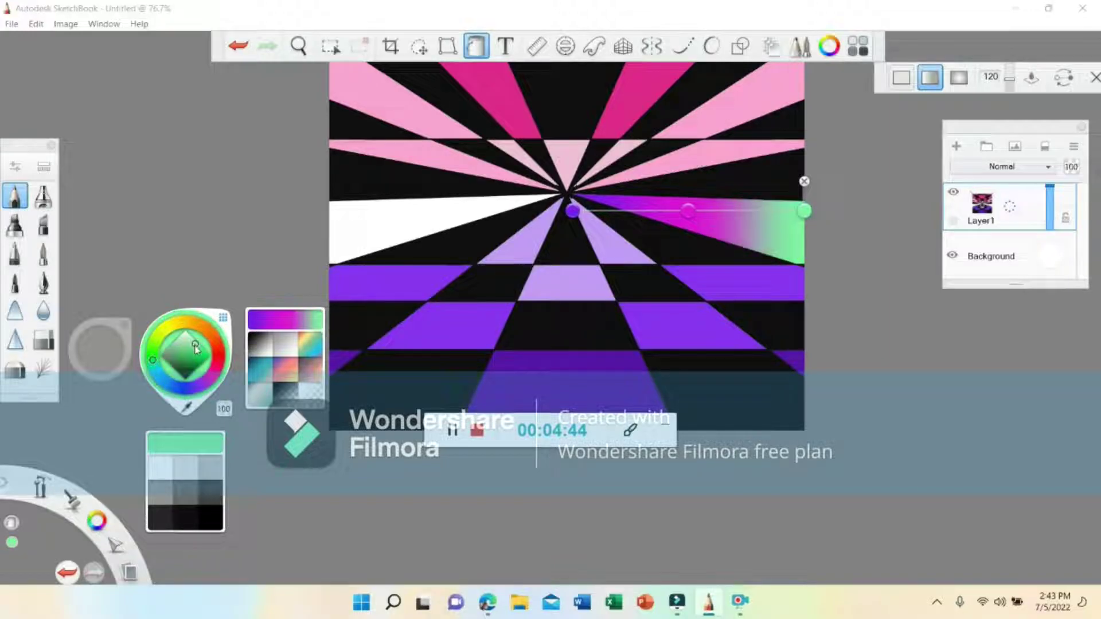
Step: Redirect the right wedge's gradient to run from violet above to green below, and fill the left white wedge with the same downward gradient
drag(806, 211, 598, 265)
drag(574, 214, 608, 165)
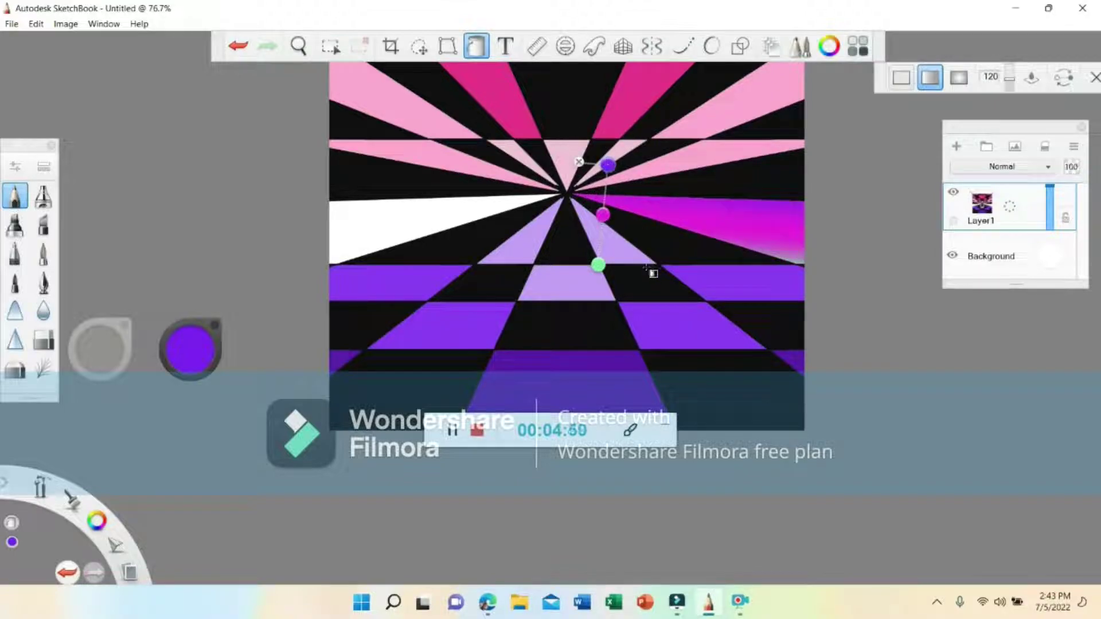
drag(598, 264, 600, 241)
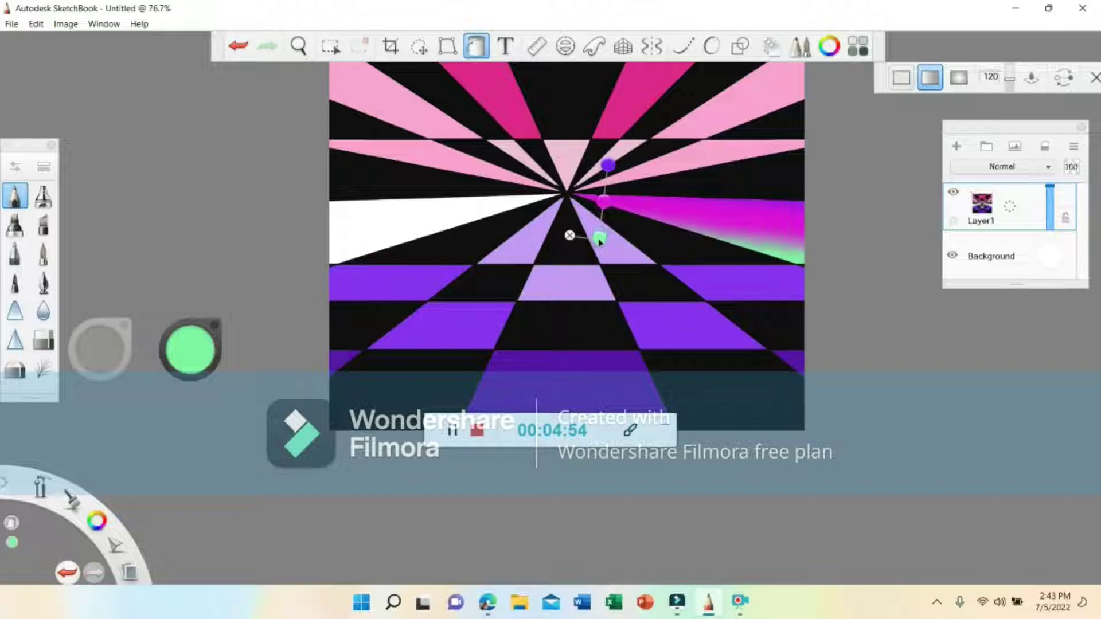
click(425, 202)
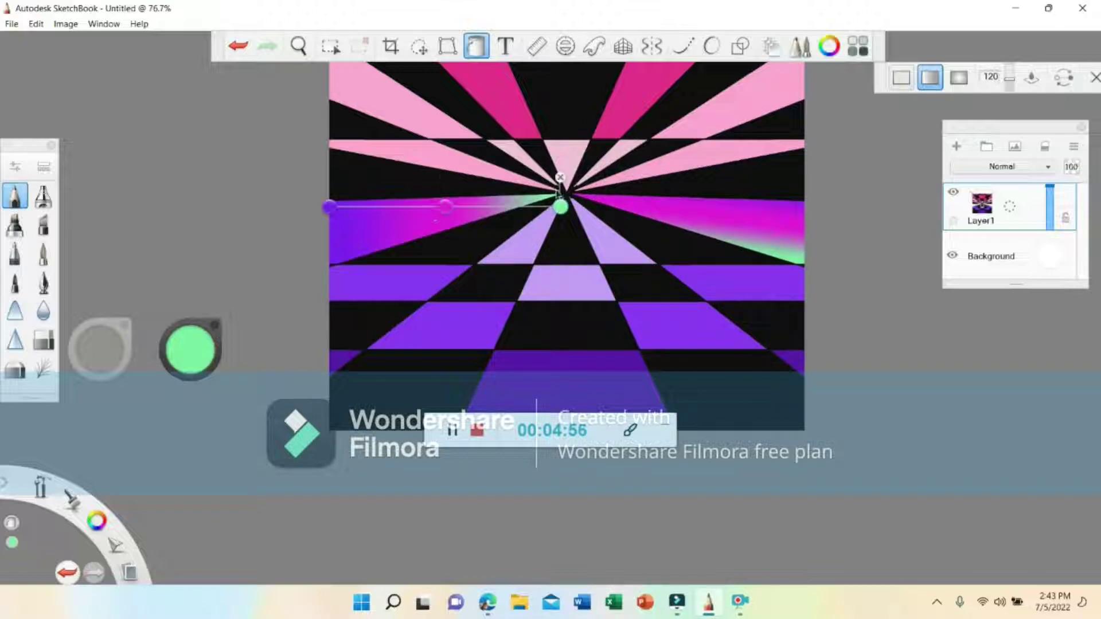
drag(567, 208, 338, 258)
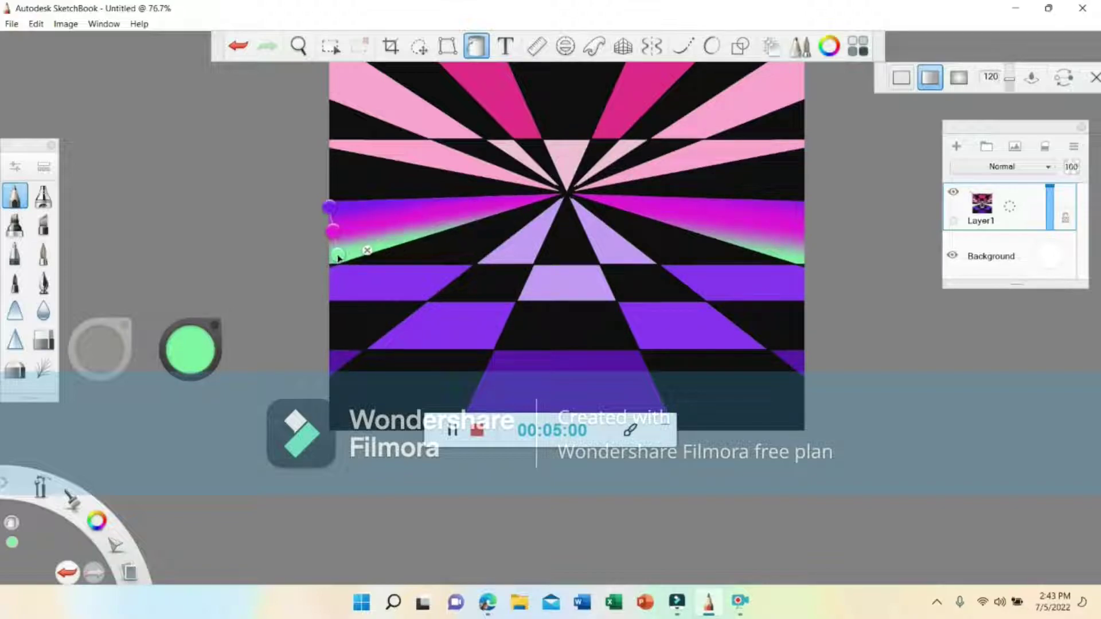
Step: Set the Sharpen brush's sharpness to 9.0, turn on symmetry and sharpen the edges across the whole checkerboard
click(299, 44)
drag(571, 203, 516, 225)
drag(695, 154, 637, 160)
drag(724, 138, 650, 143)
click(727, 101)
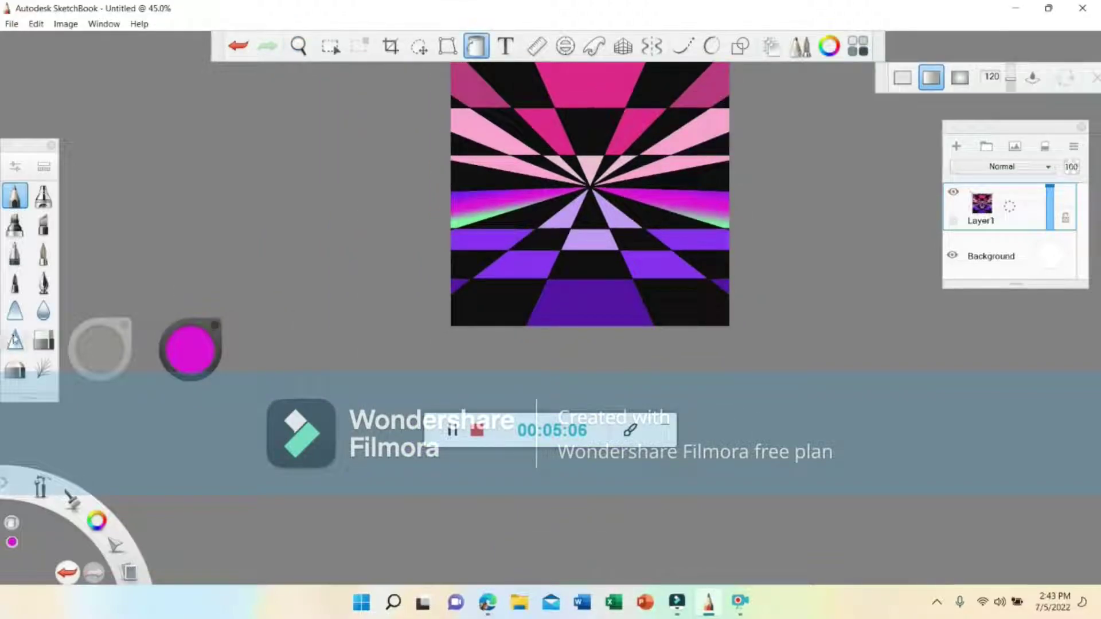
click(15, 340)
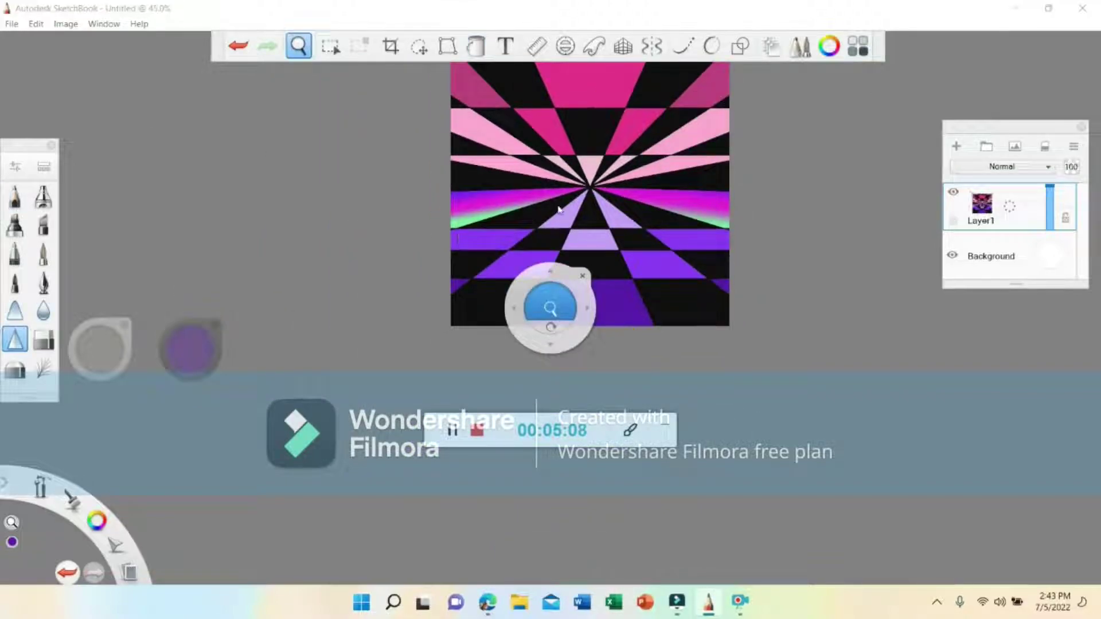
click(583, 275)
click(476, 325)
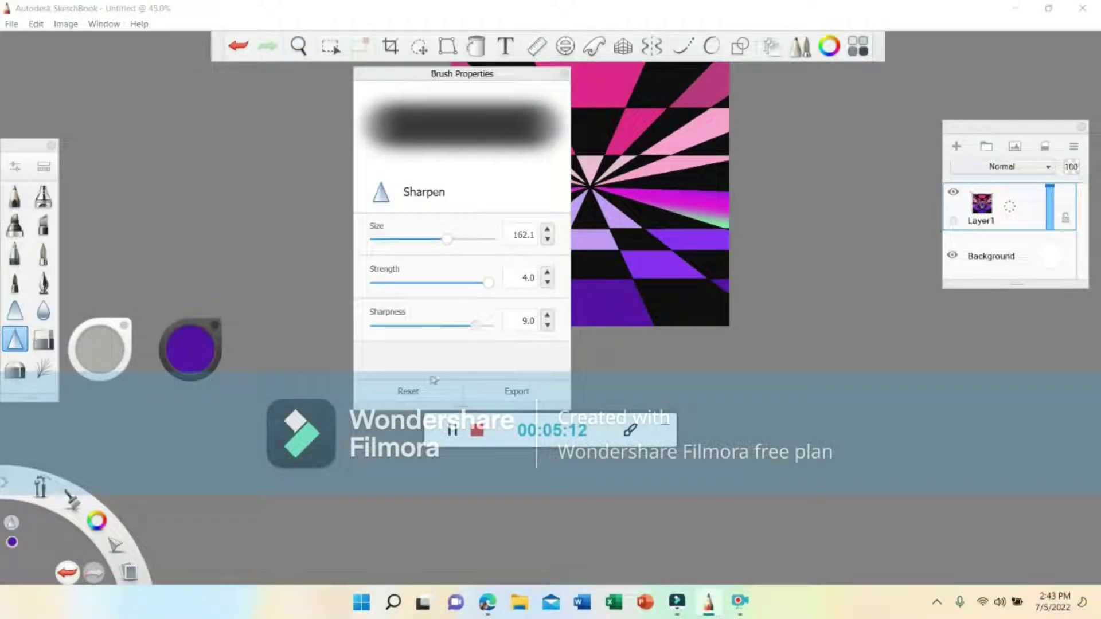
key(ctrl+alt+b)
click(652, 48)
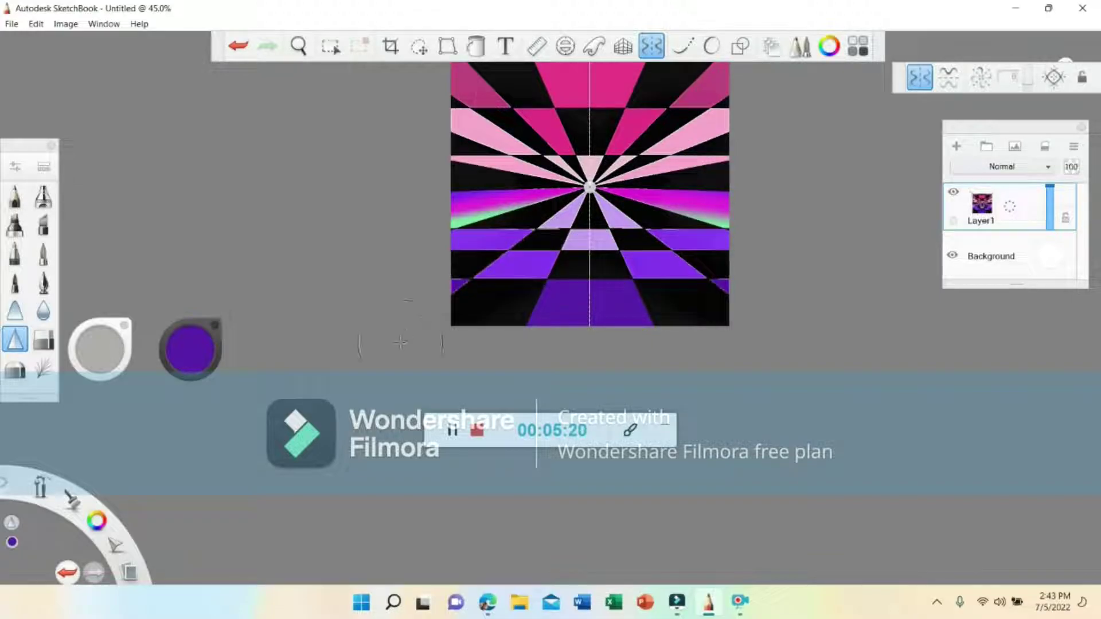
Step: Set the Blur brush's strength to 4.7 and, with symmetry on, soften the edges of the purple floor cells
click(297, 44)
drag(762, 290, 795, 237)
drag(605, 289, 652, 280)
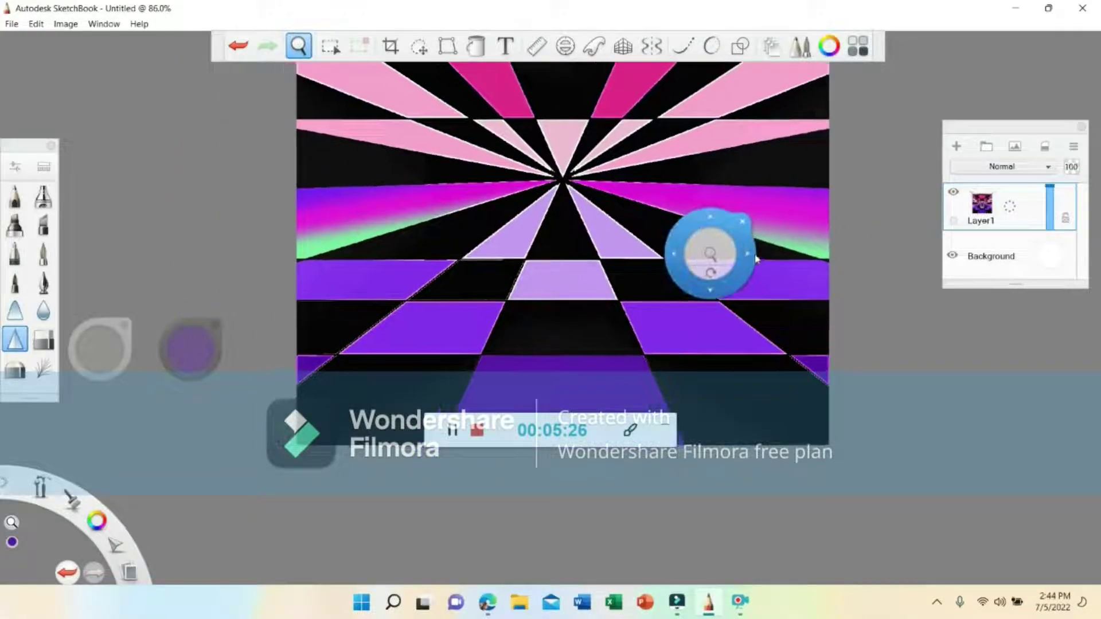
click(743, 221)
click(653, 47)
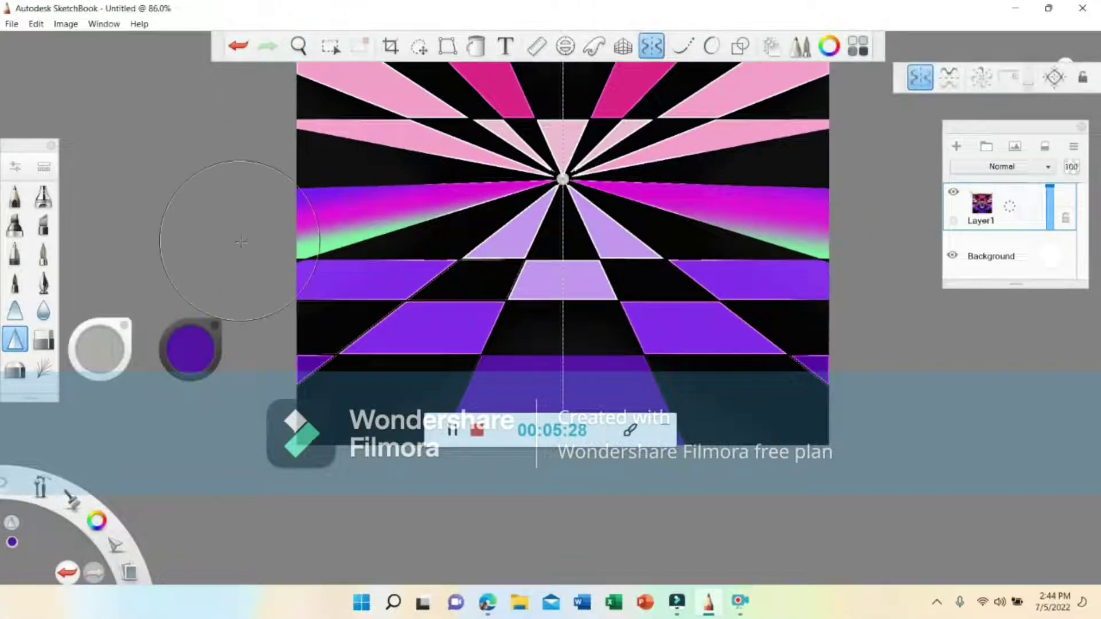
click(44, 311)
click(16, 166)
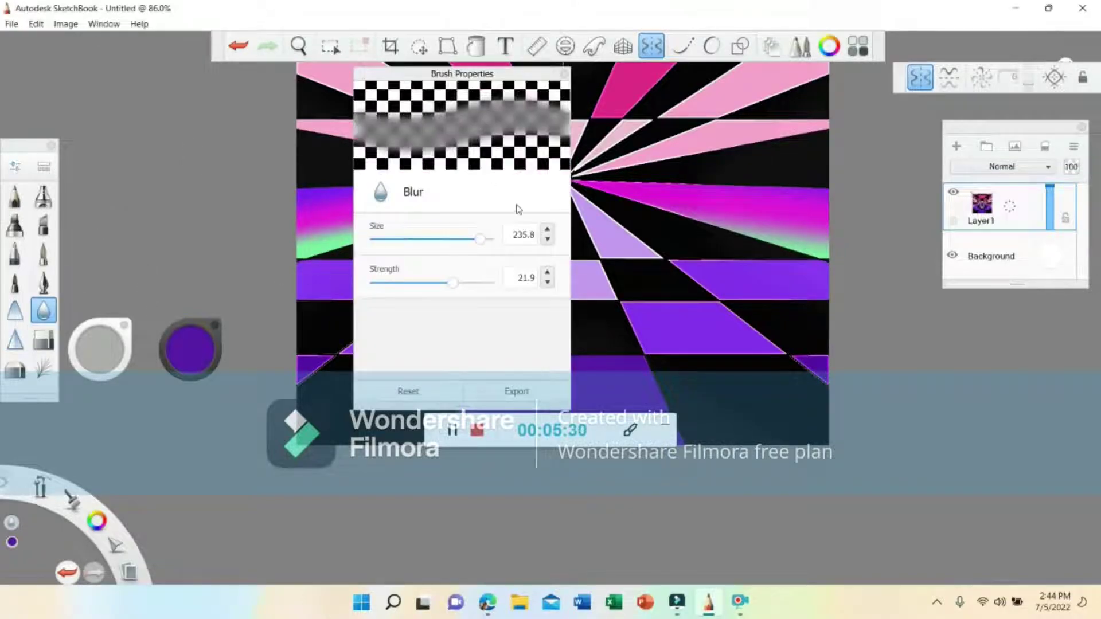
click(392, 283)
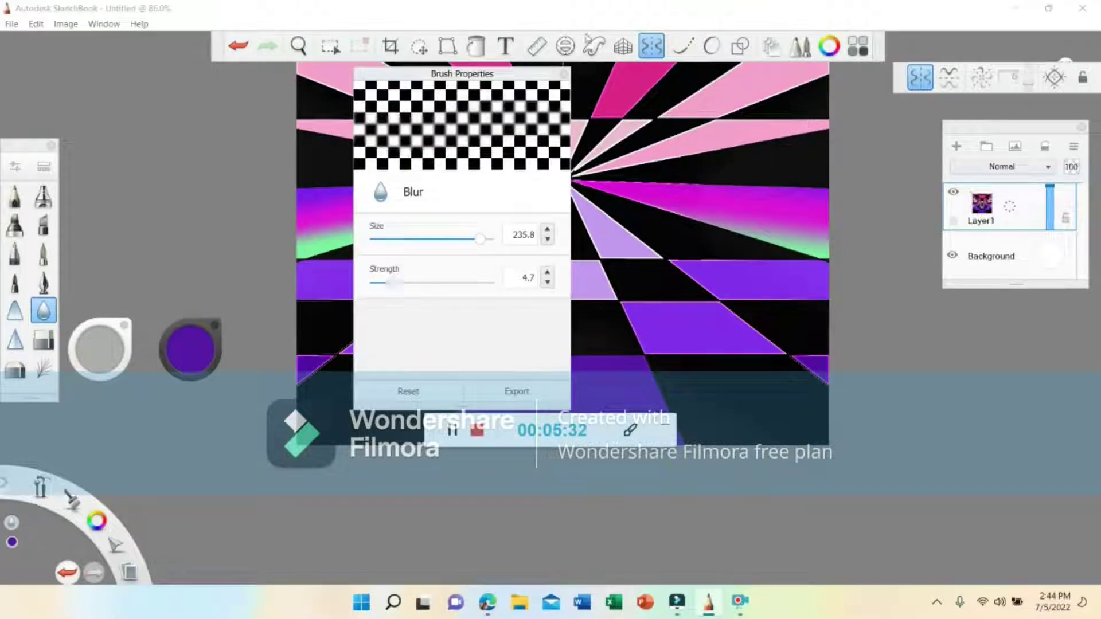
click(563, 74)
drag(481, 253, 305, 335)
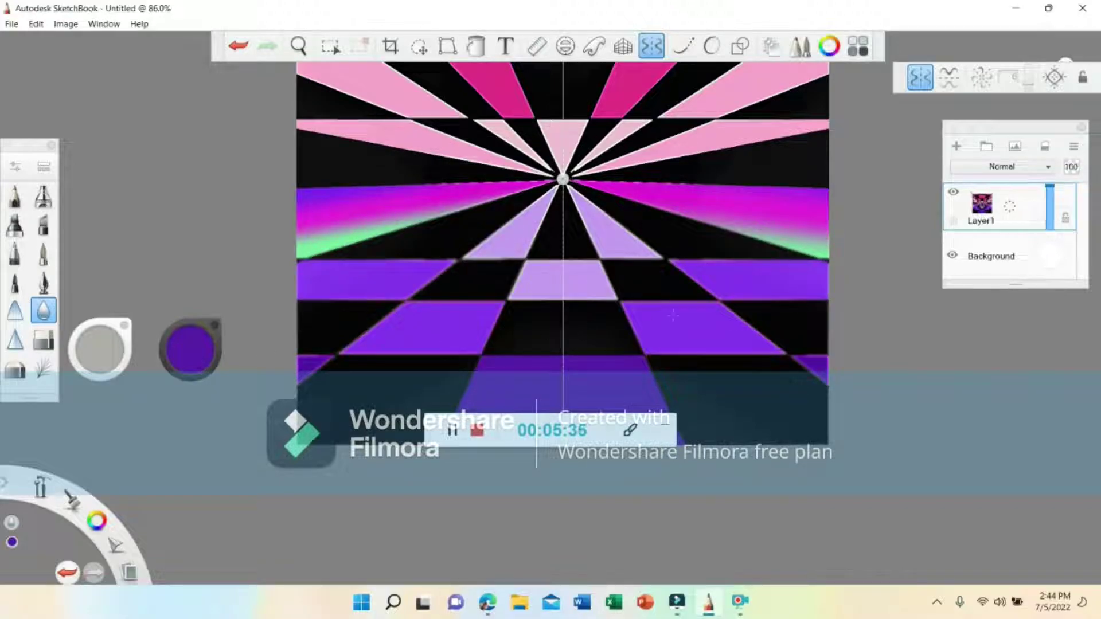
click(299, 45)
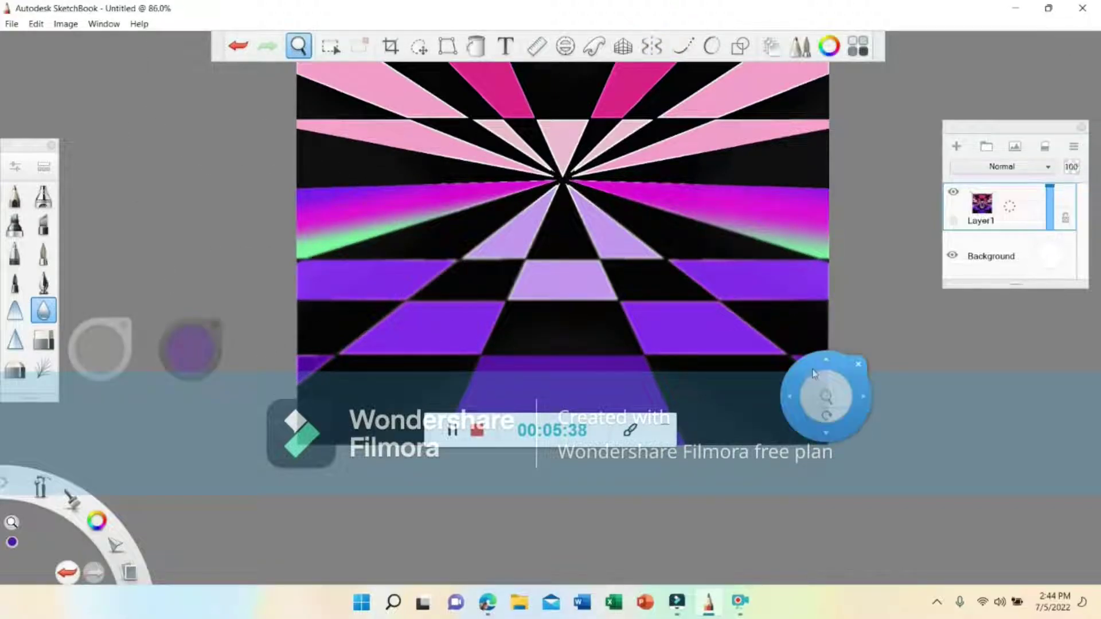
Step: Add a new layer above the checkerboard layer, enable Steady Stroke and set the brush color to black
drag(868, 408, 782, 439)
drag(819, 381, 745, 198)
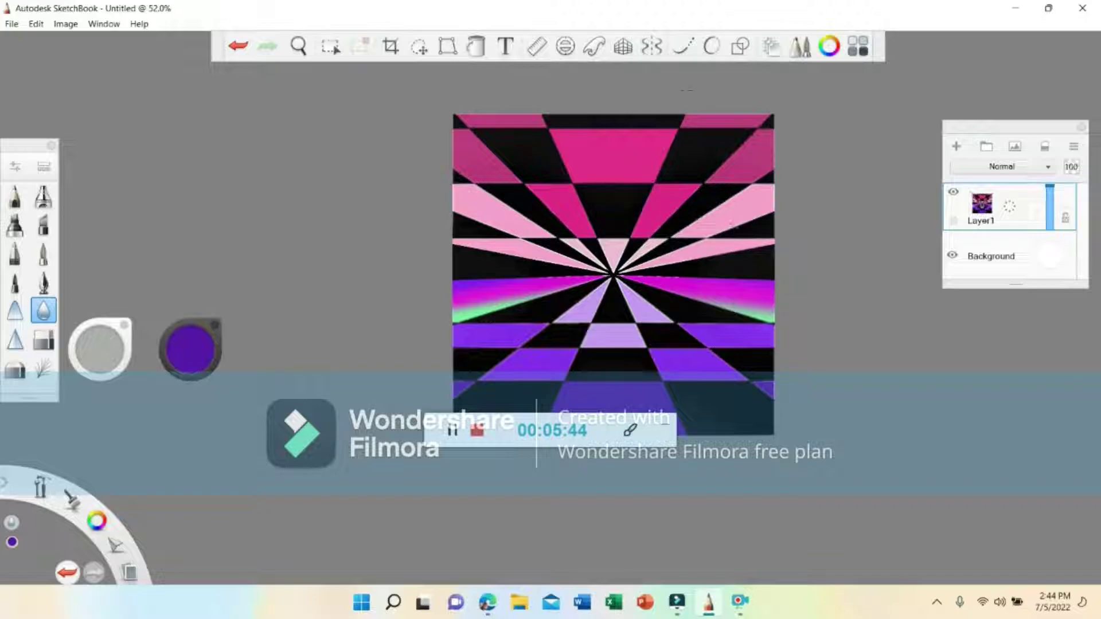
click(296, 51)
drag(611, 189, 665, 172)
drag(567, 190, 585, 159)
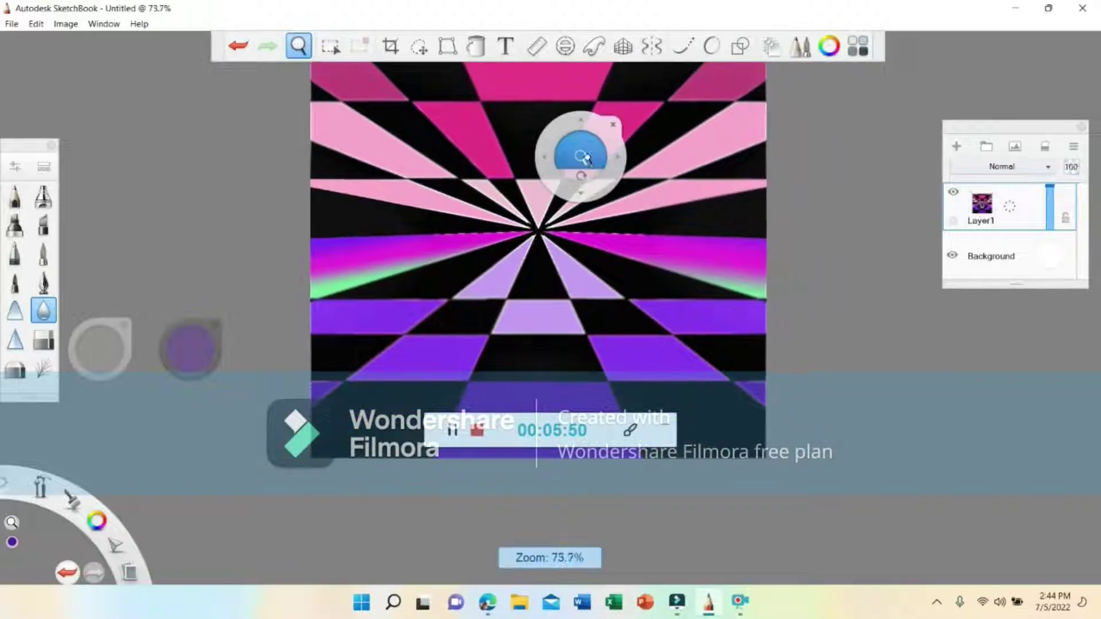
click(728, 95)
click(958, 148)
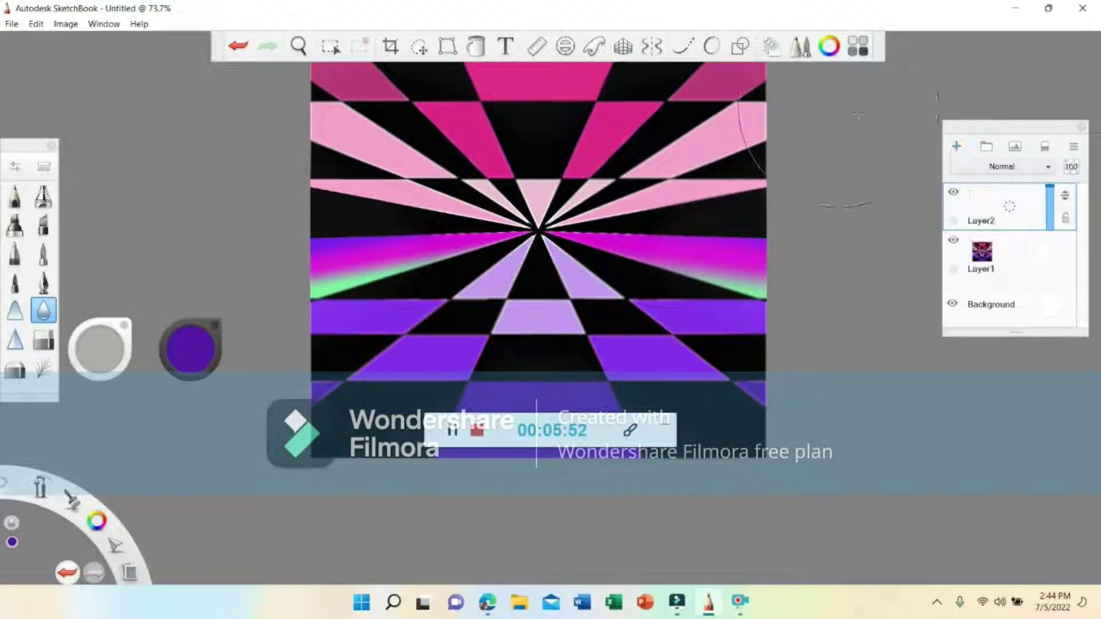
click(682, 46)
click(189, 348)
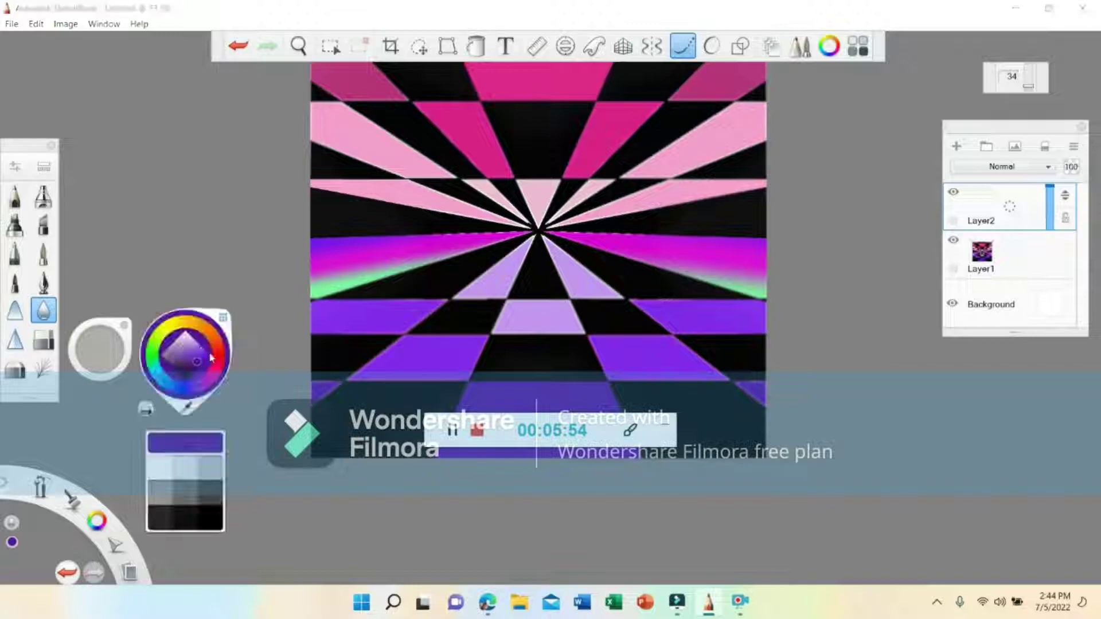
click(205, 513)
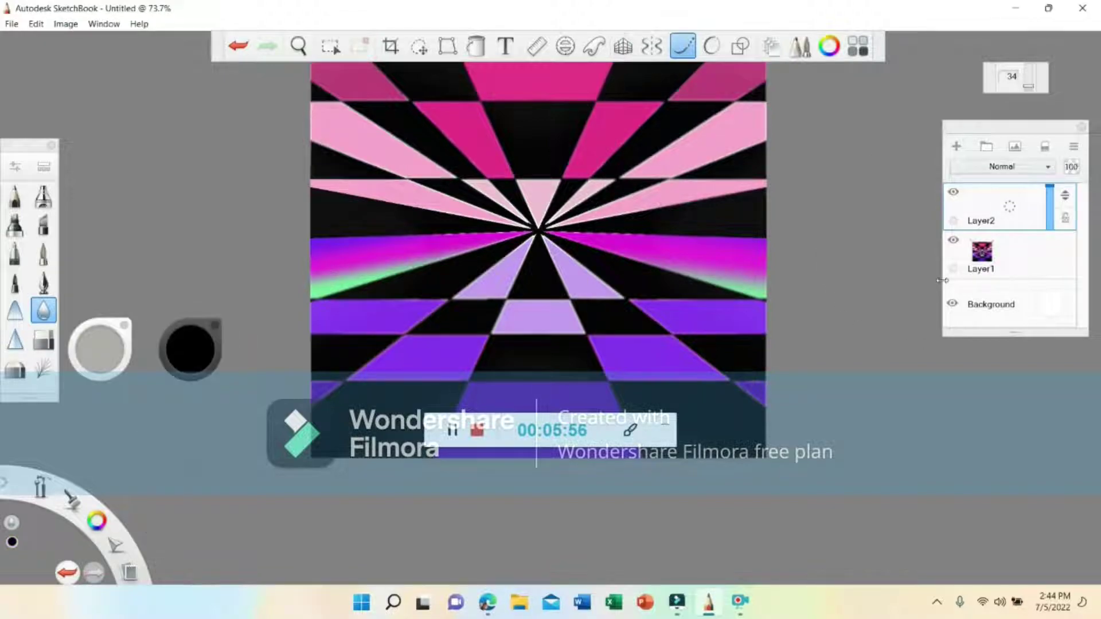
click(954, 239)
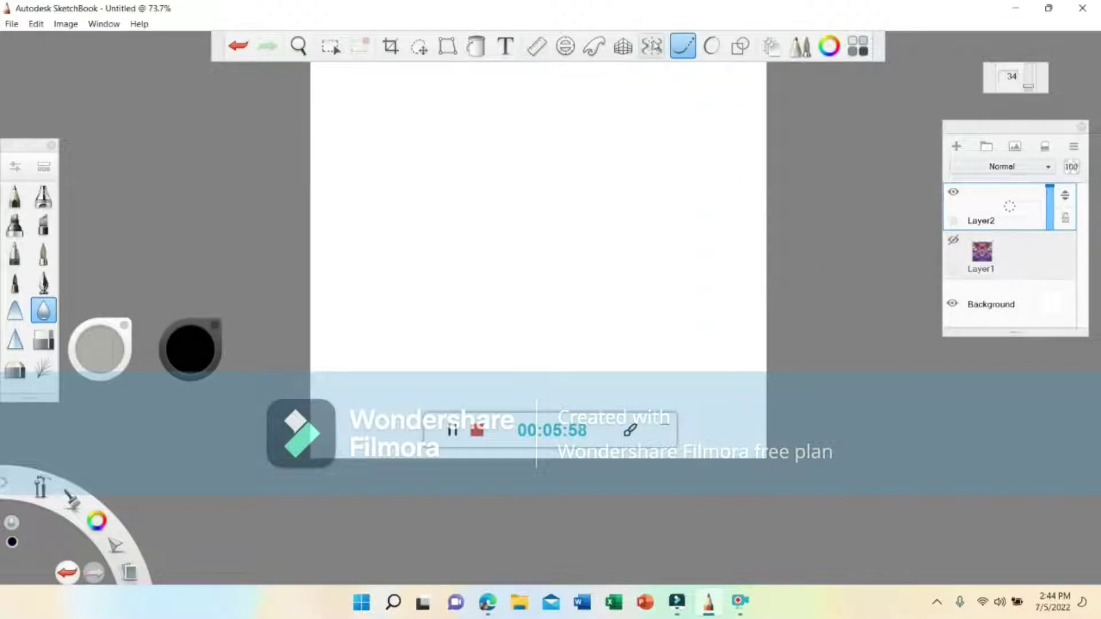
click(652, 46)
click(953, 238)
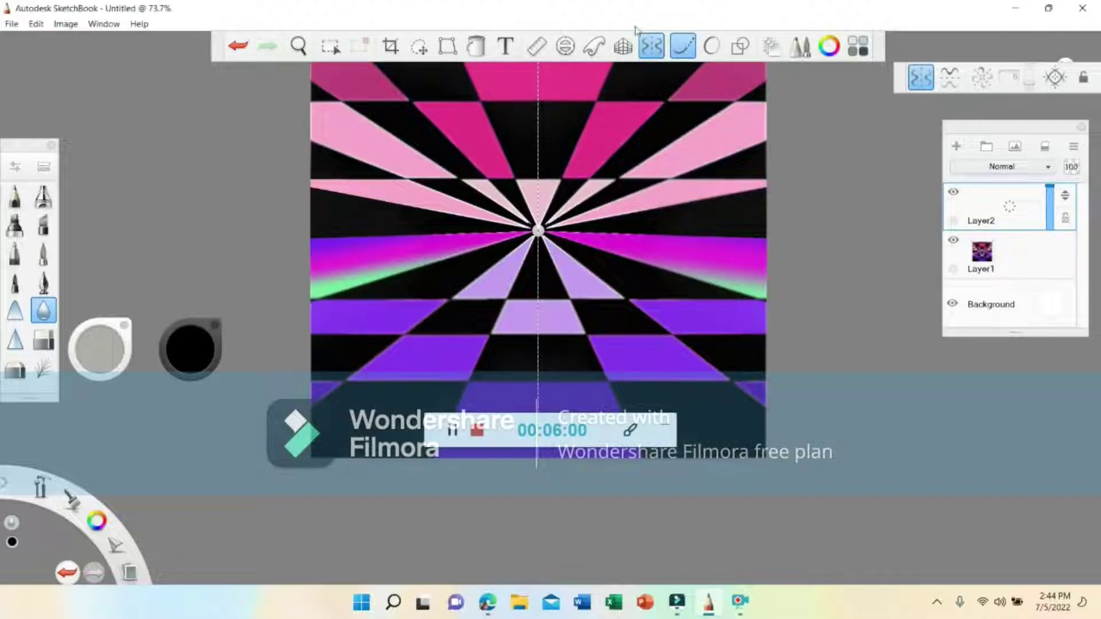
click(954, 240)
Step: With the Pencil and symmetry off, sketch a black Firefox-style curled swirl outline around the checkerboard's vanishing point
click(15, 195)
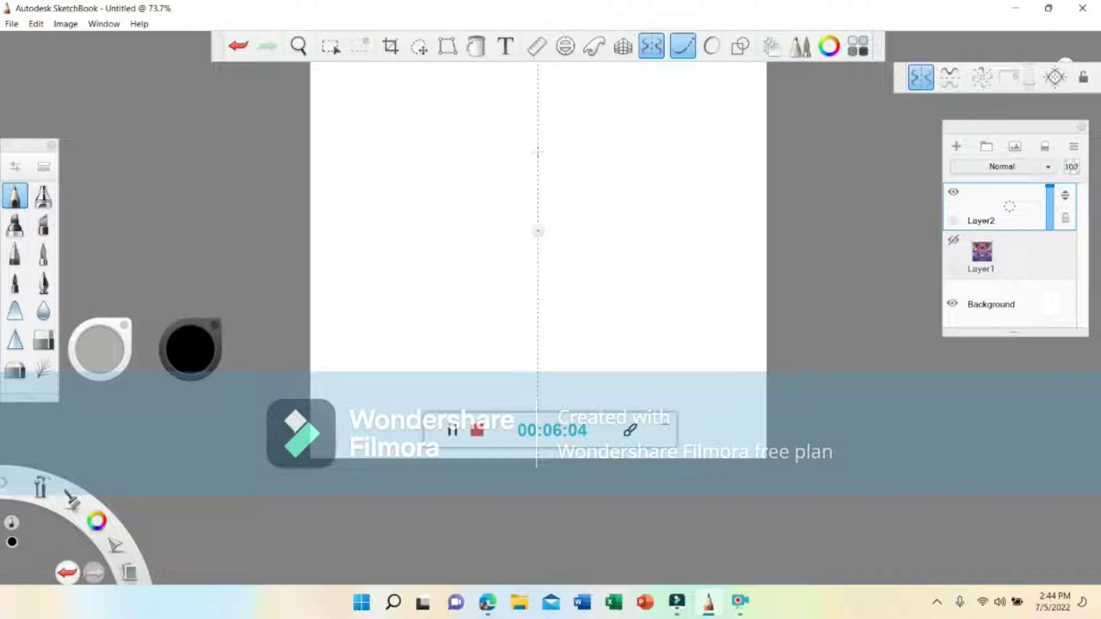
click(652, 46)
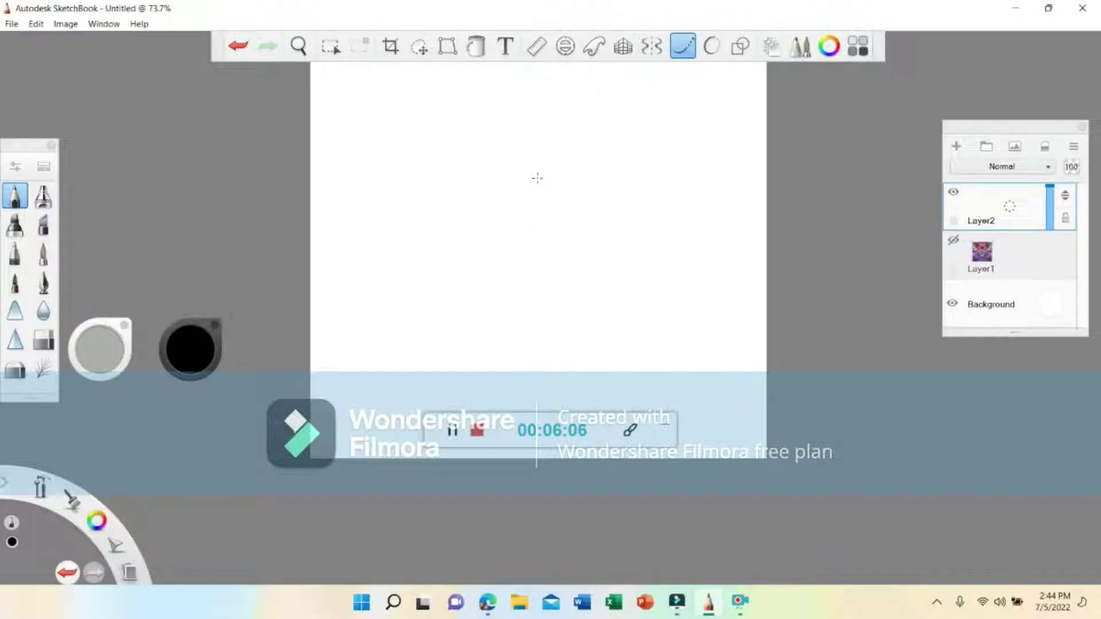
click(953, 240)
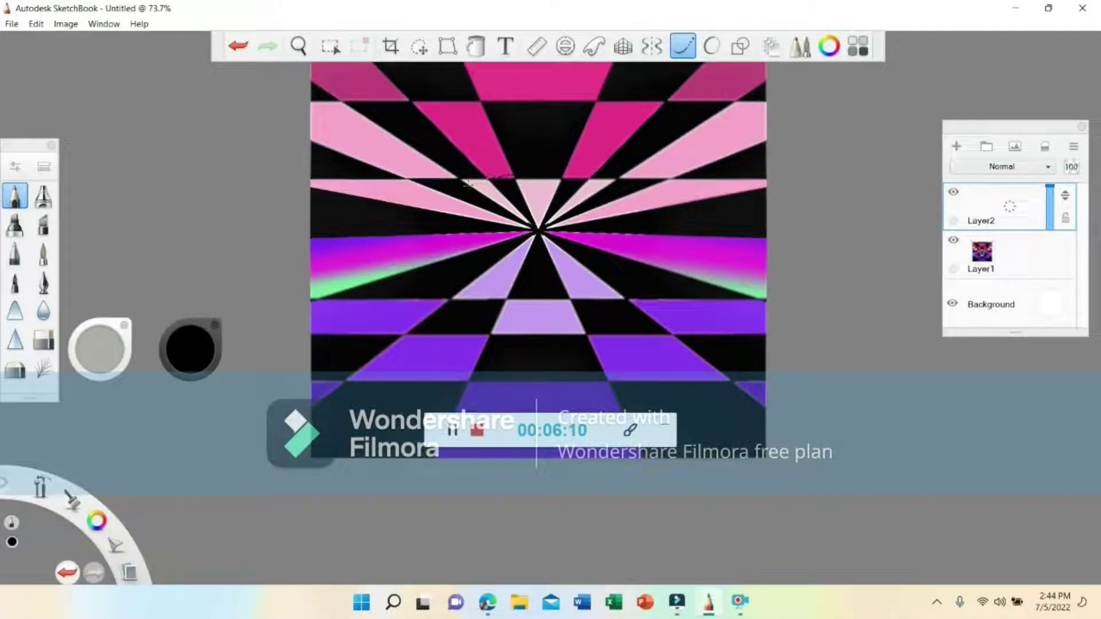
mouse_move(443, 228)
mouse_down()
mouse_move(471, 300)
mouse_move(574, 305)
mouse_up()
drag(651, 128, 547, 108)
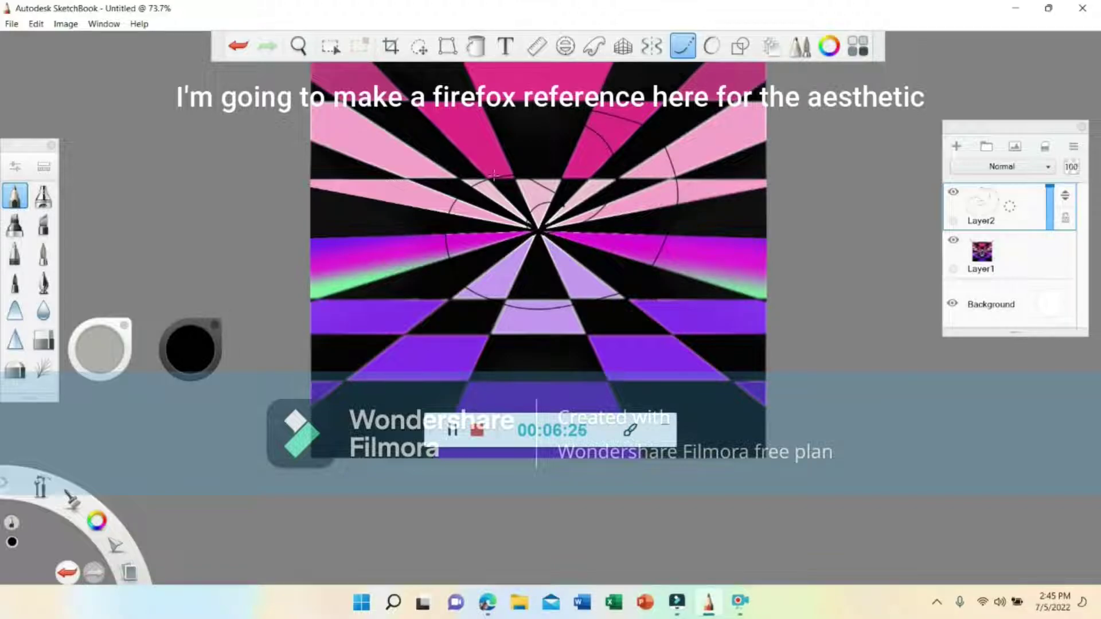
Step: Hide the checkerboard layer and draw a wavy yellow flame line inside the swirl from its outer edge to the inner curl
click(298, 43)
drag(528, 201, 635, 227)
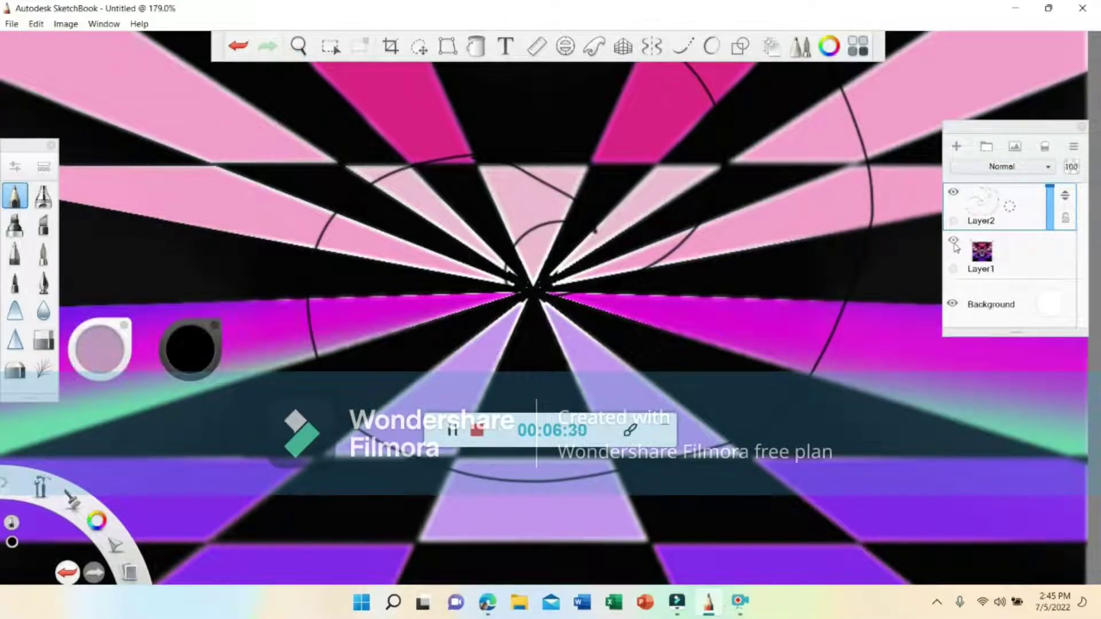
click(954, 240)
click(691, 47)
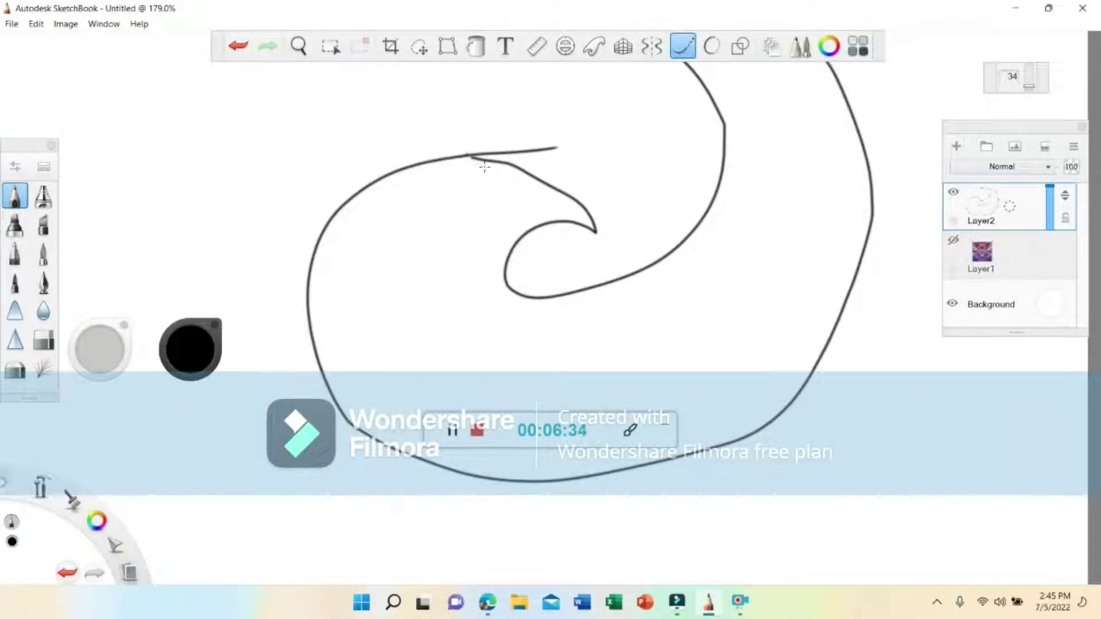
click(190, 349)
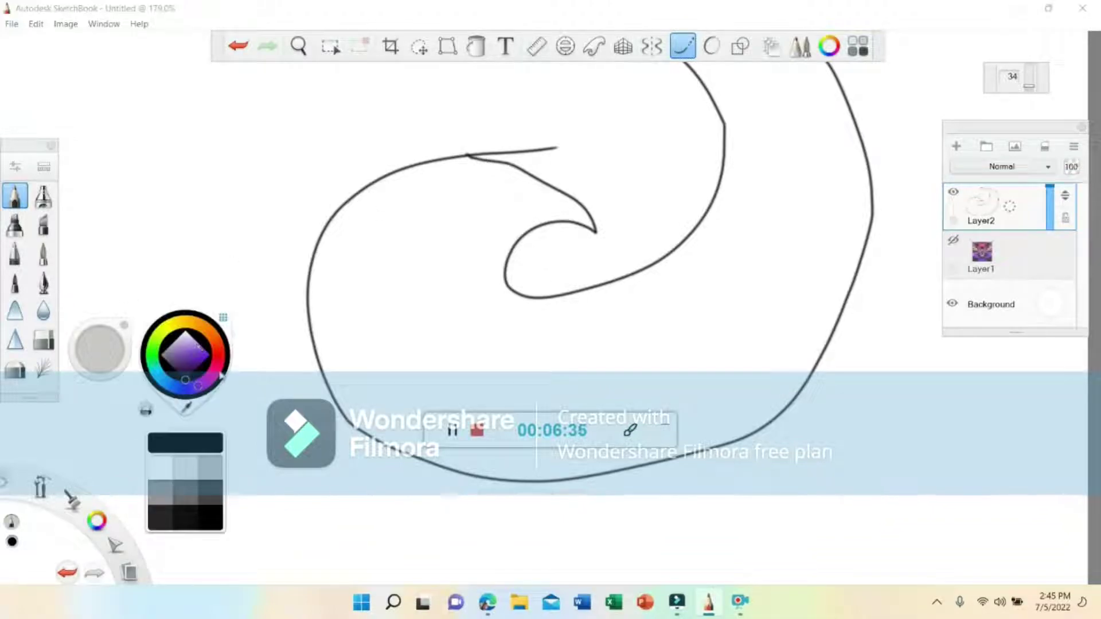
click(173, 326)
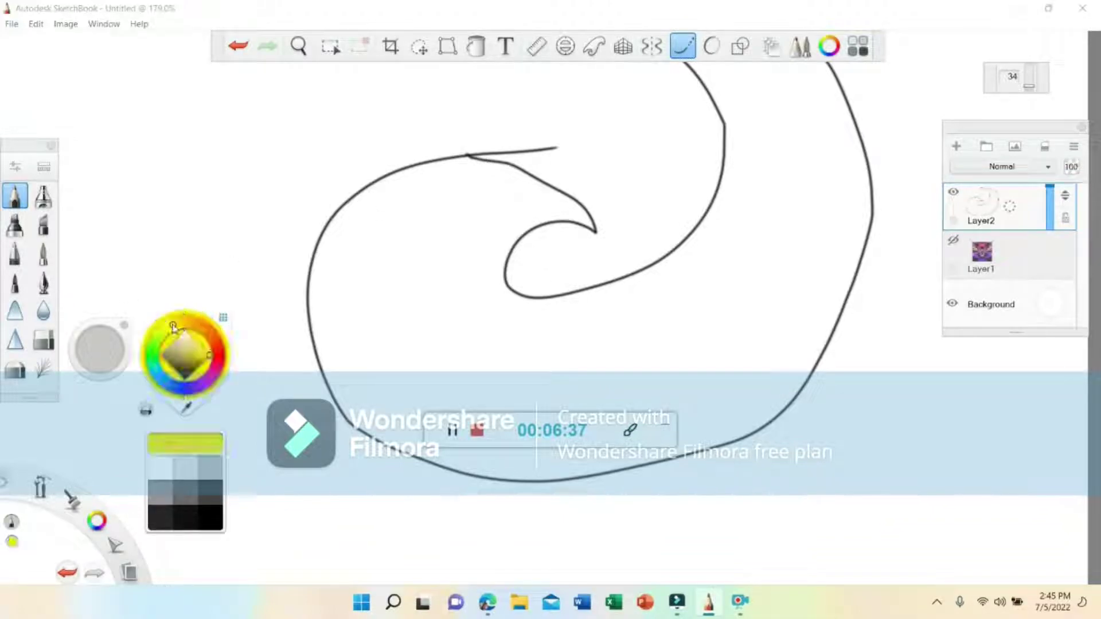
click(347, 203)
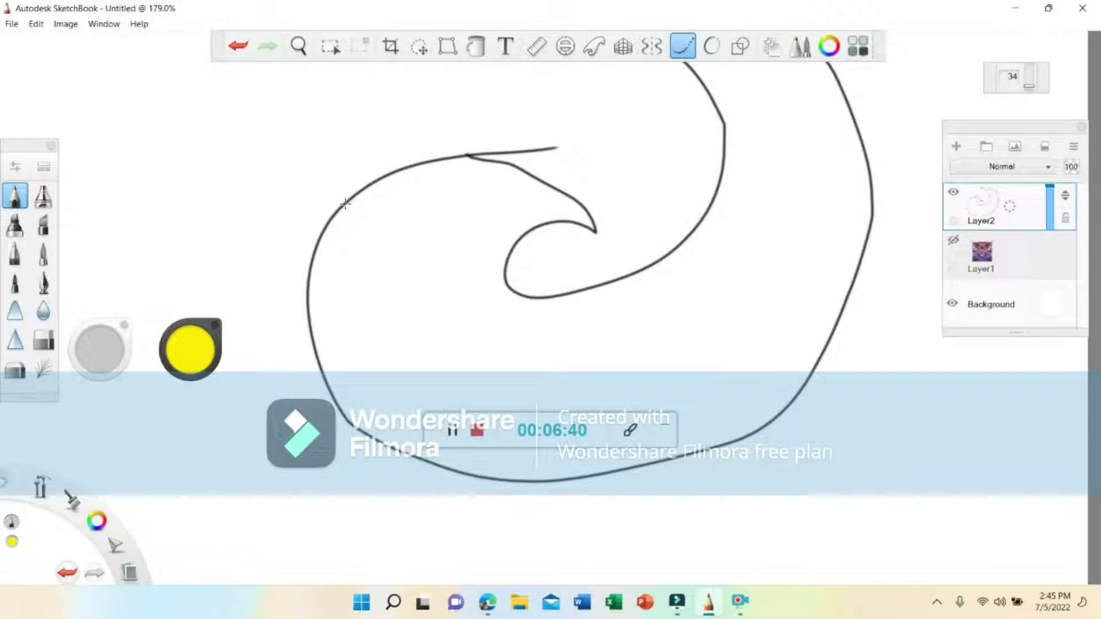
mouse_move(379, 315)
mouse_down()
mouse_move(410, 342)
mouse_move(463, 357)
mouse_move(473, 353)
mouse_move(423, 328)
mouse_move(419, 305)
mouse_move(441, 289)
mouse_move(456, 324)
mouse_move(526, 388)
mouse_up()
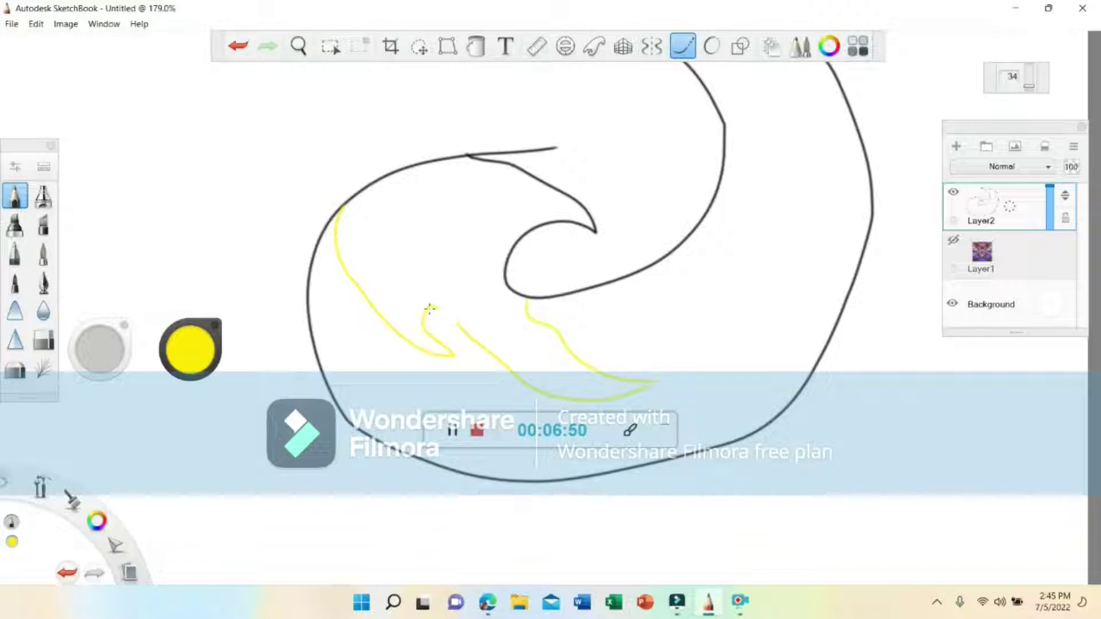
drag(434, 306, 466, 336)
Step: Switch the pencil color to orange and draw two flame tongues joining the swirl's inner curve to its outer edge
click(297, 43)
drag(643, 362, 573, 238)
scroll(643, 246, down, 3)
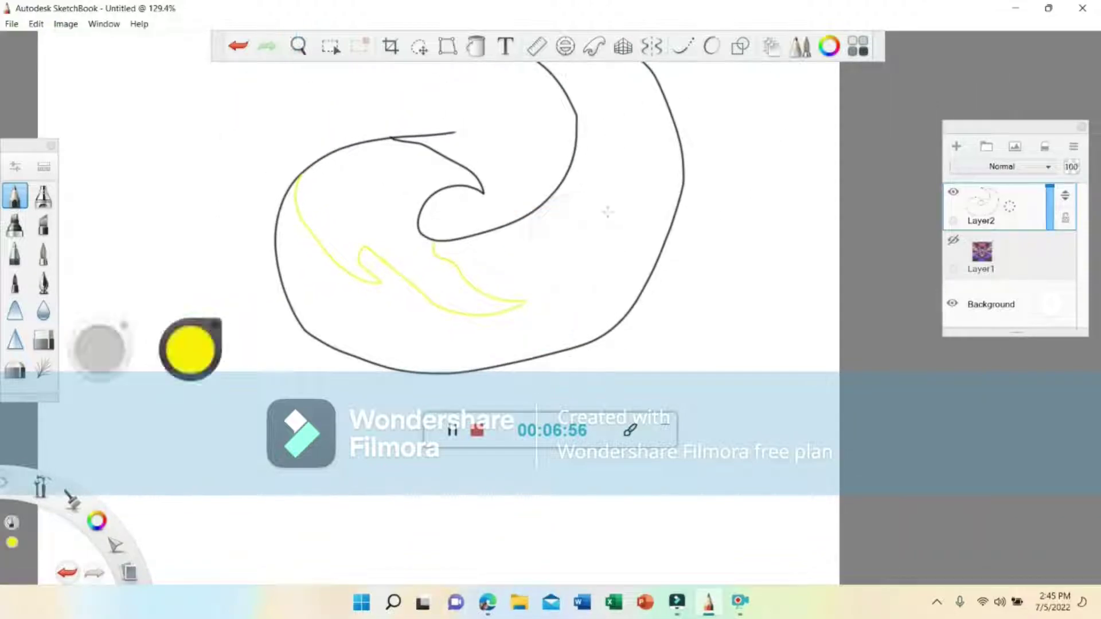
click(691, 44)
click(190, 353)
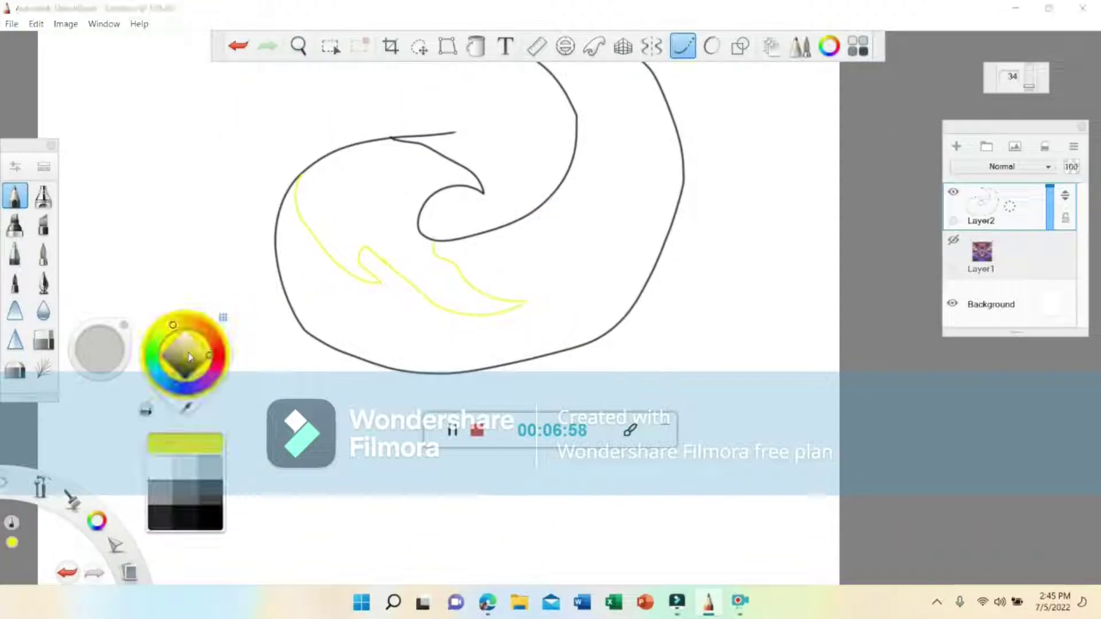
click(200, 330)
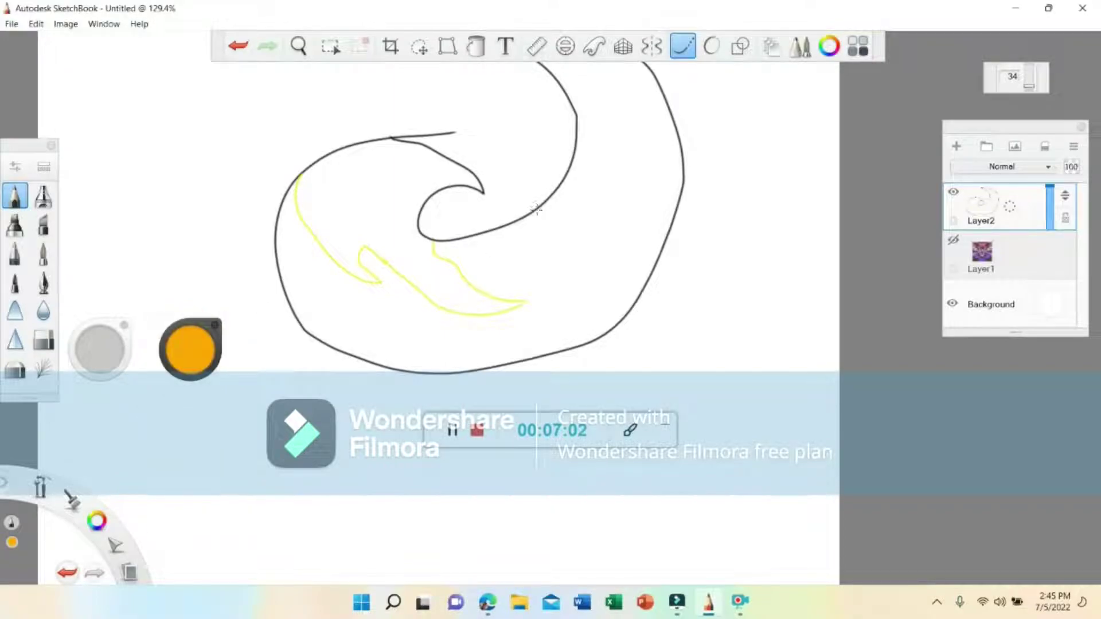
mouse_move(537, 210)
mouse_down()
mouse_move(584, 240)
mouse_move(609, 226)
mouse_move(627, 200)
mouse_move(600, 145)
mouse_move(634, 105)
mouse_move(627, 163)
mouse_move(644, 205)
mouse_move(610, 271)
mouse_up()
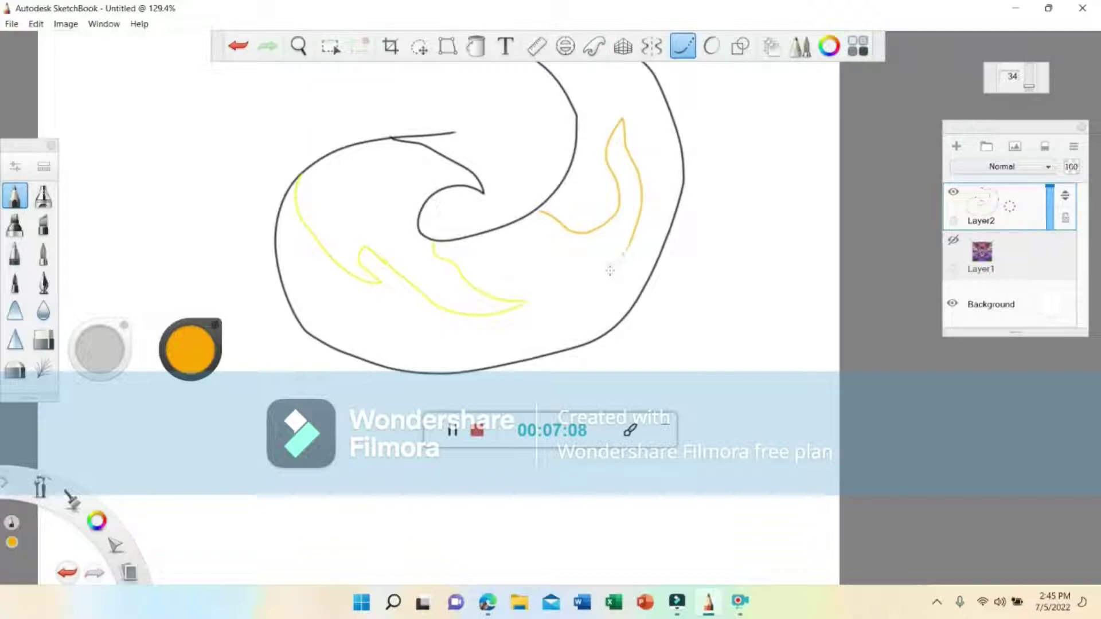
drag(614, 284, 647, 248)
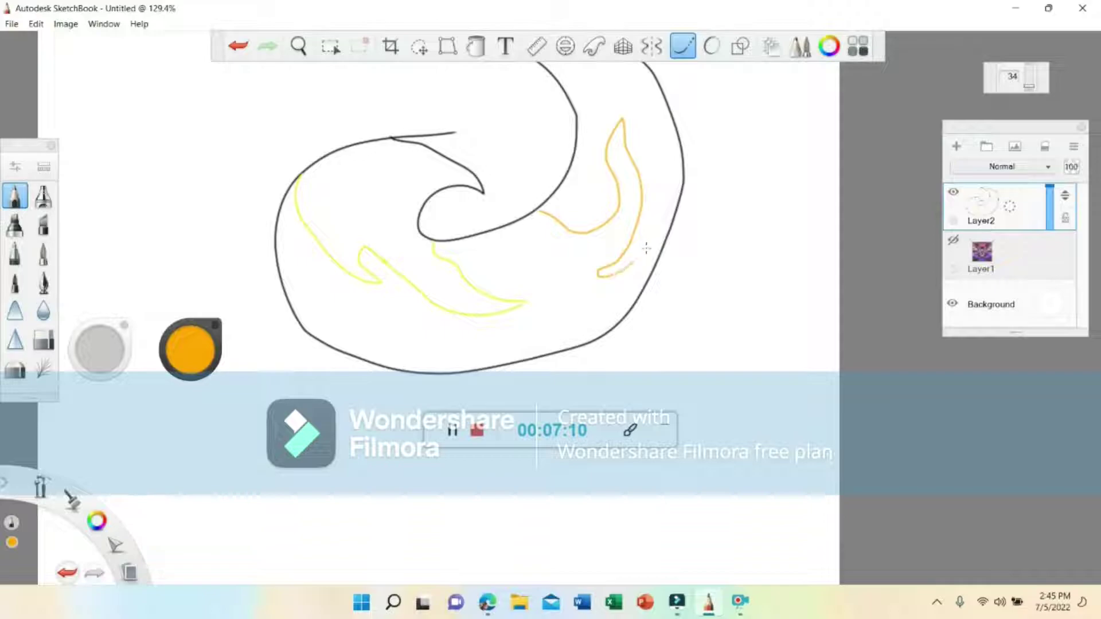
drag(653, 206, 664, 179)
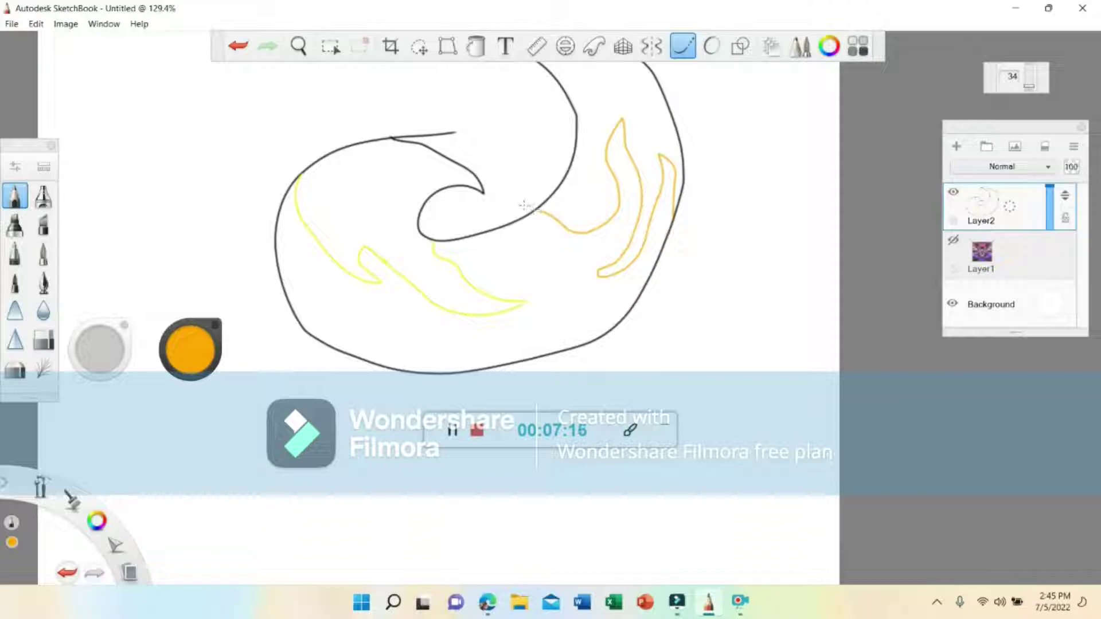
Step: Try a solid orange fill in the swirl's body between the yellow and orange lines, and undo it
click(476, 46)
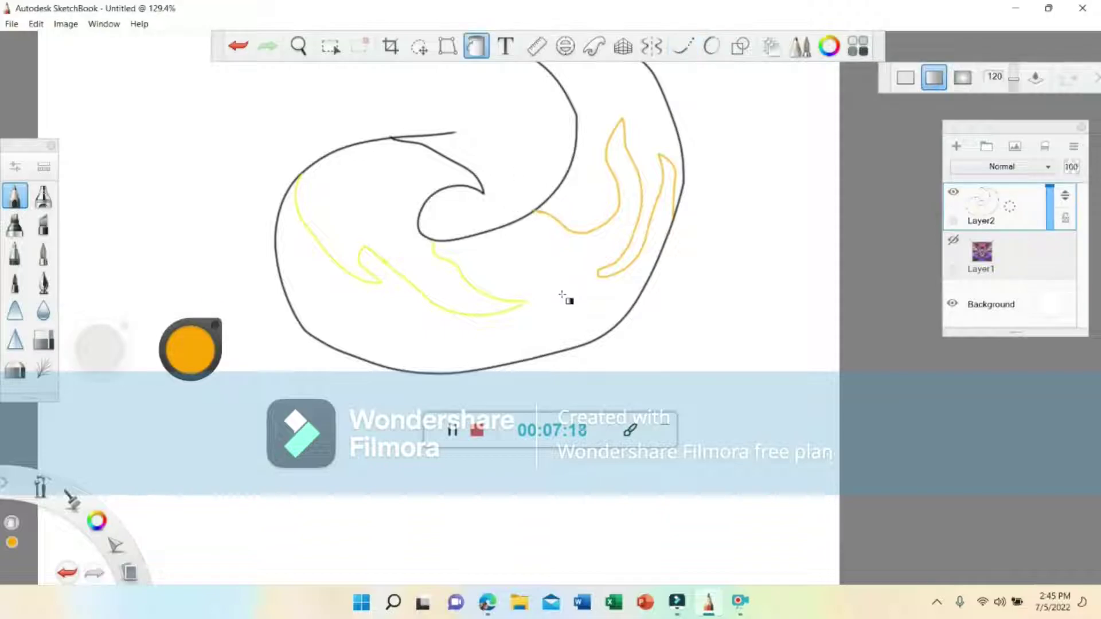
click(538, 274)
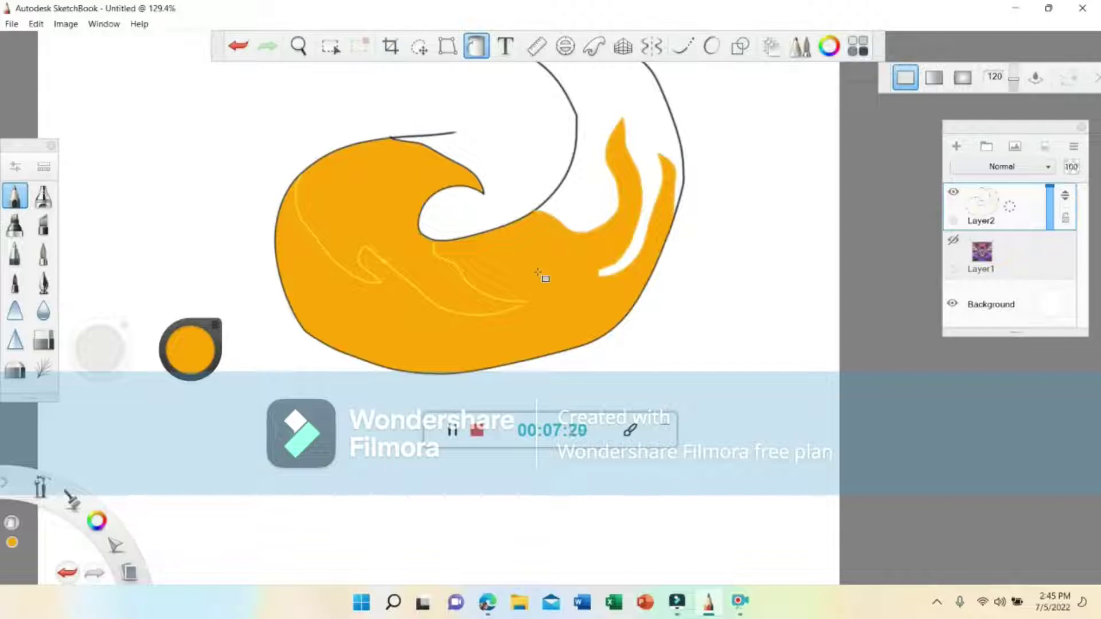
click(238, 45)
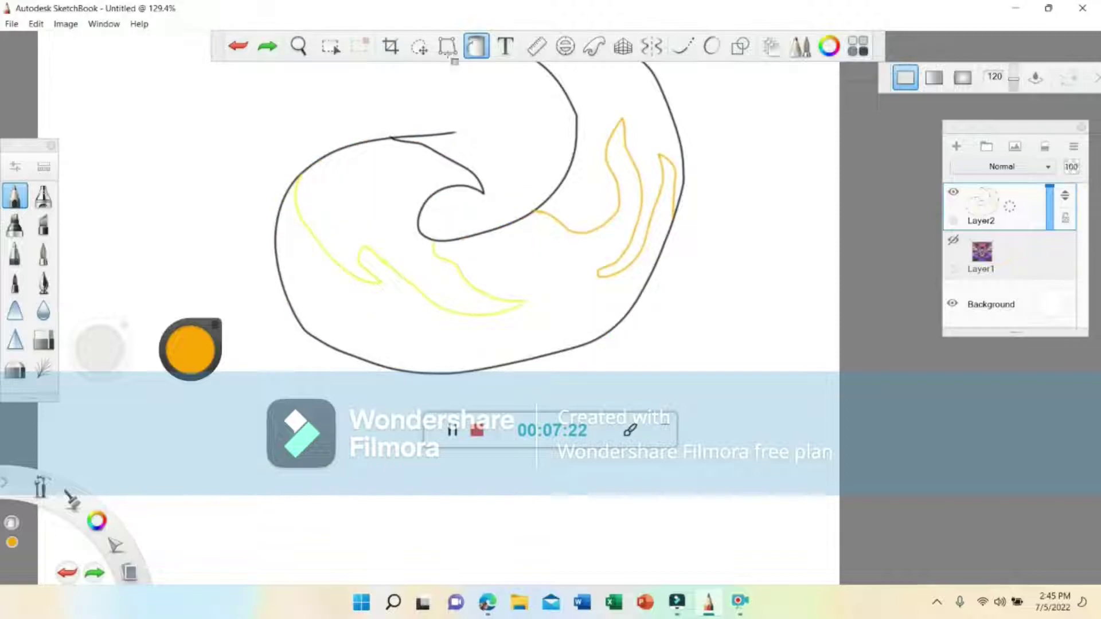
Step: Close the gap between the yellow line's upper end and the black inner curl with a short orange Steady Stroke
click(192, 359)
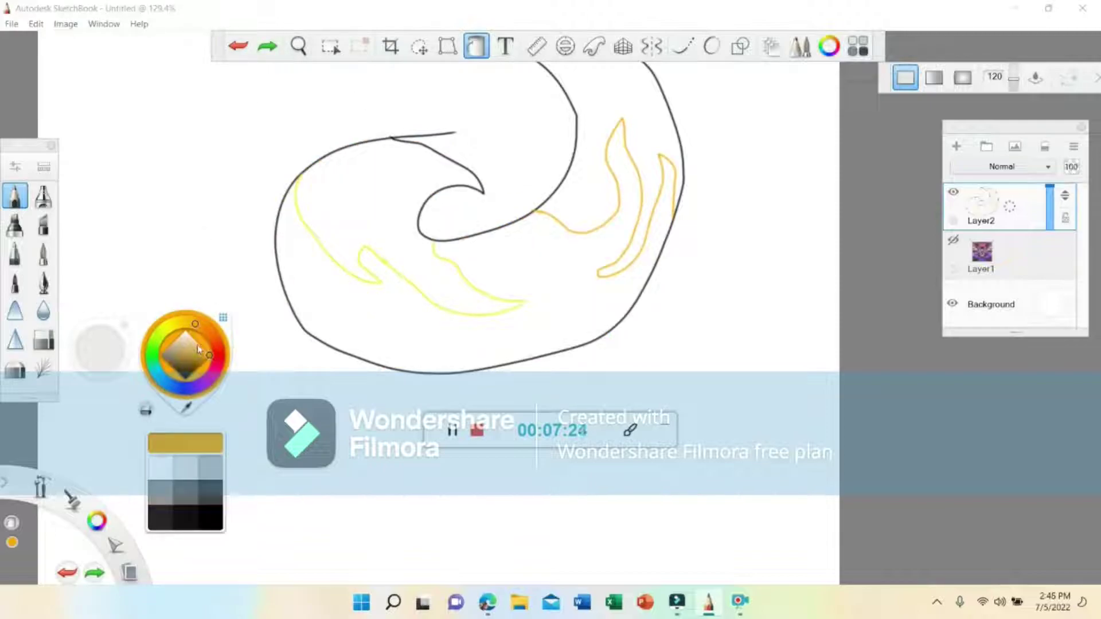
click(301, 47)
drag(362, 263, 512, 261)
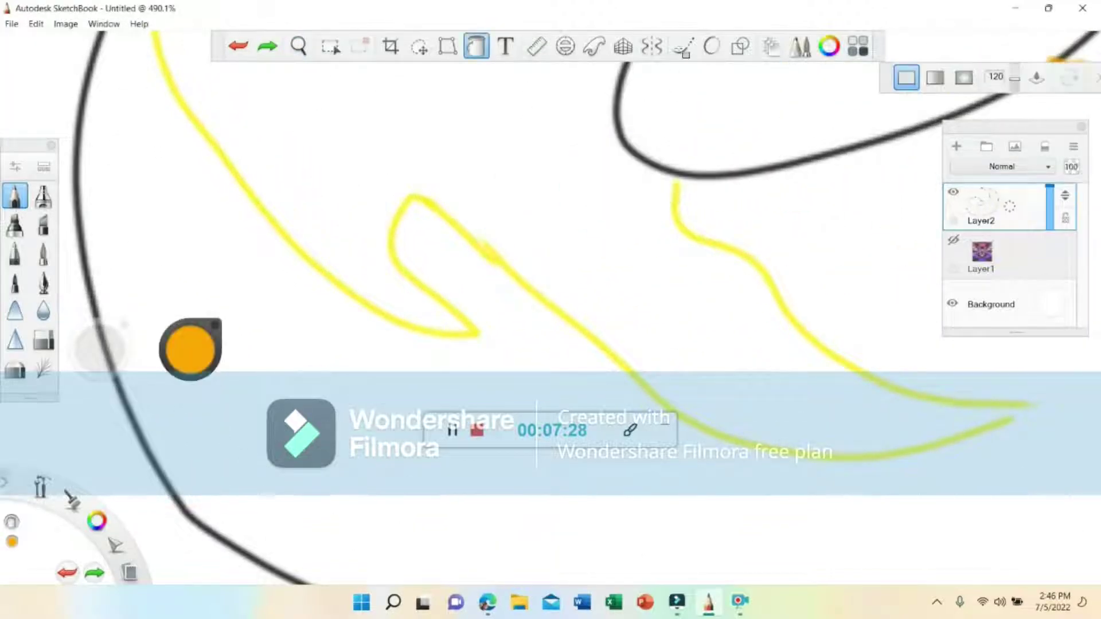
click(683, 46)
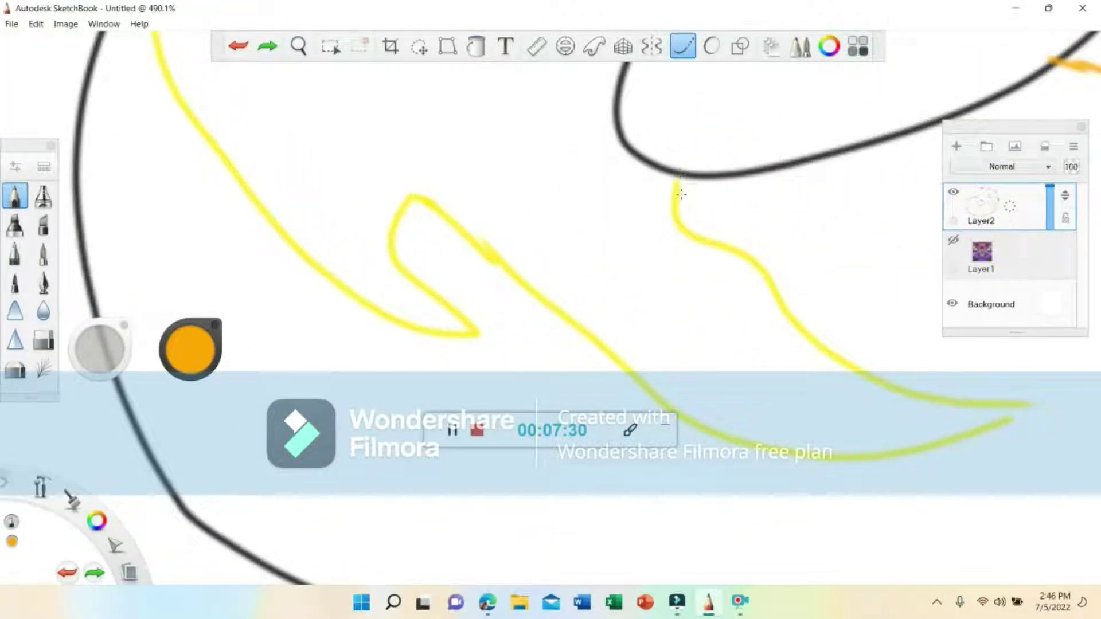
Step: Try the solid orange fill outside the yellow flame shape again, and undo it
click(481, 52)
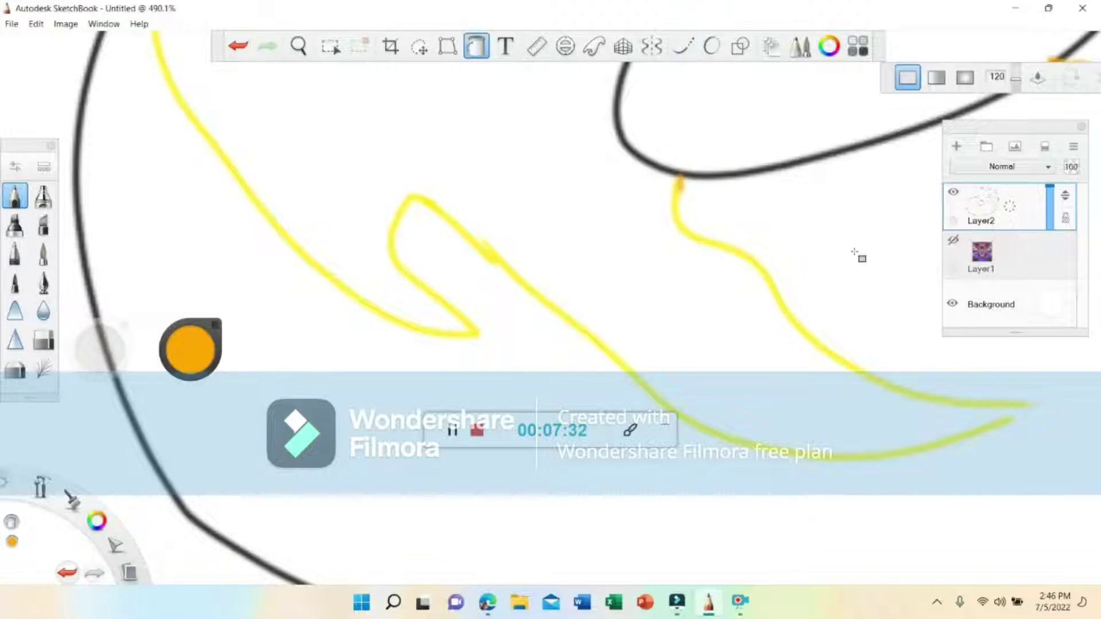
click(832, 245)
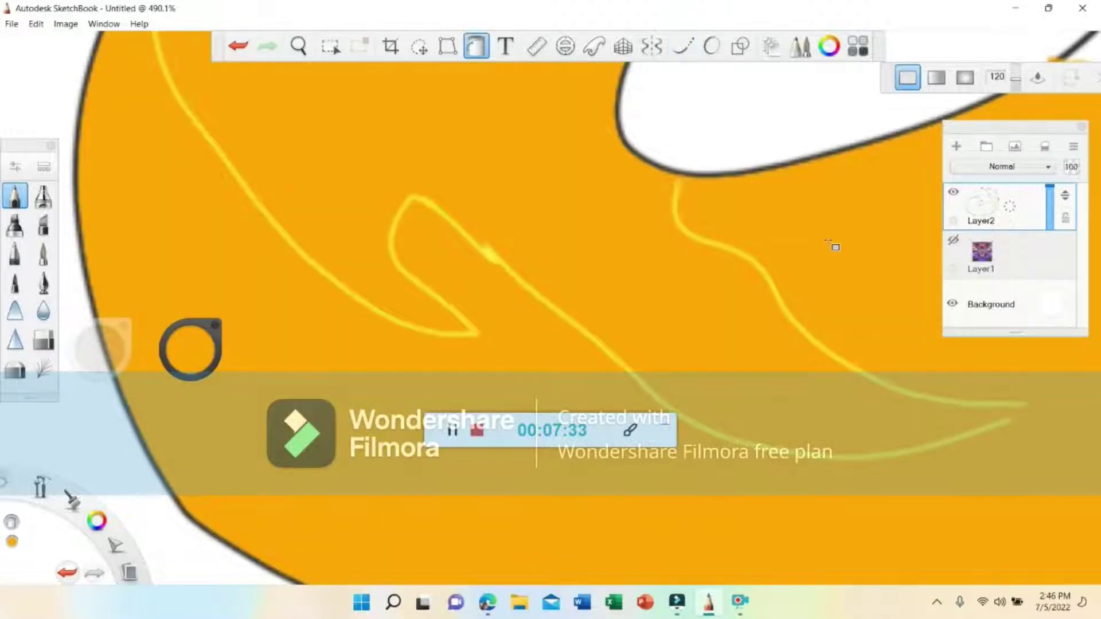
click(235, 45)
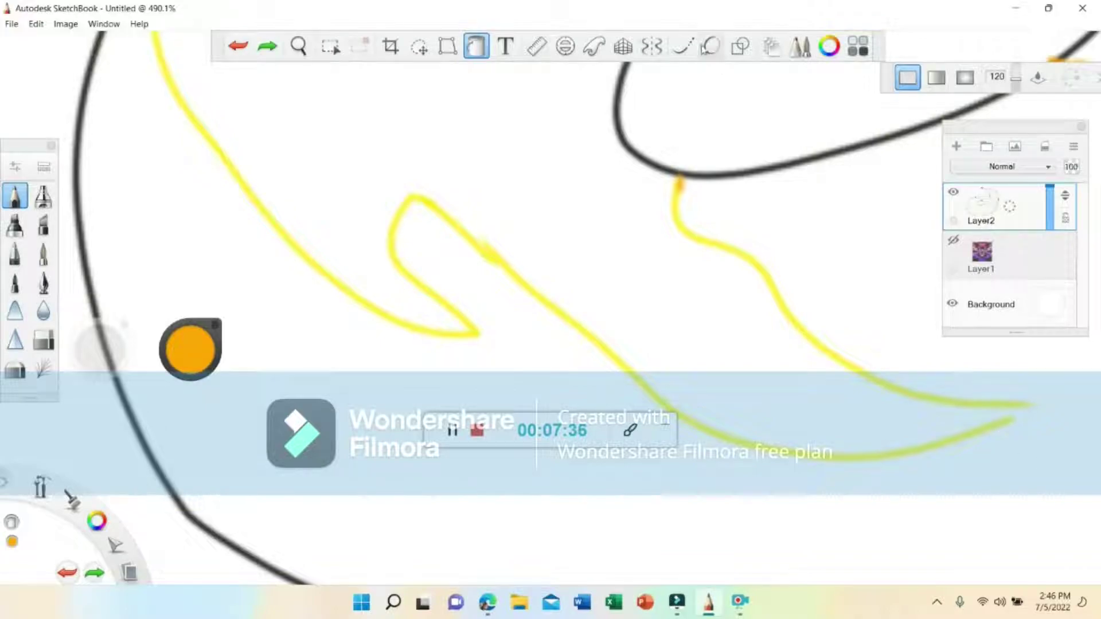
Step: Close the open pointed tip of the yellow flame shape in orange and fill the surrounding swirl body with solid orange
click(682, 46)
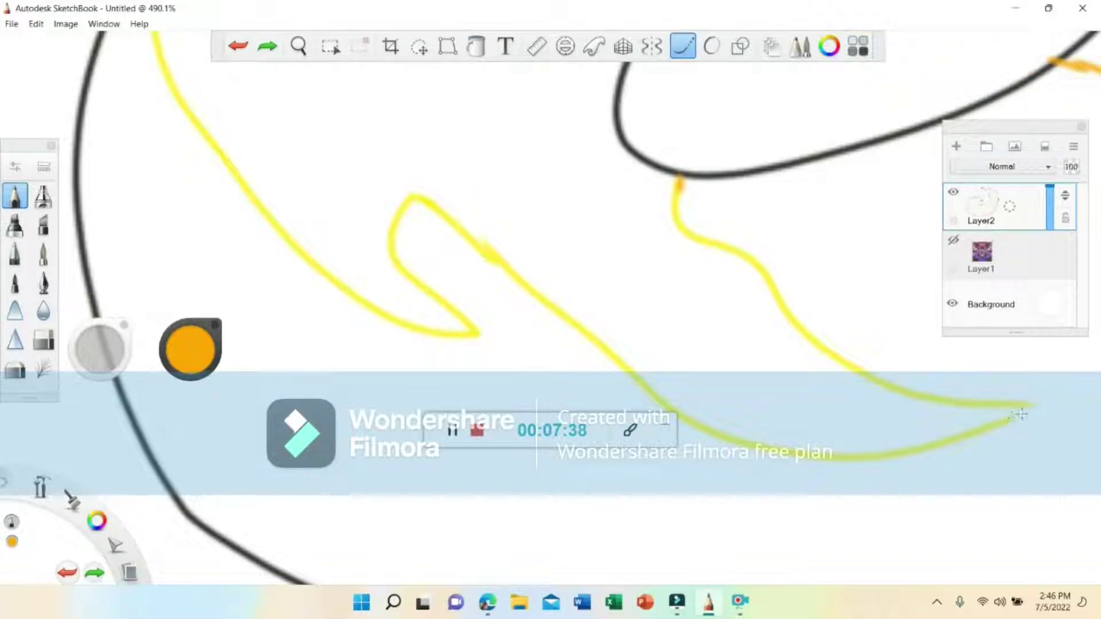
click(1051, 397)
click(476, 46)
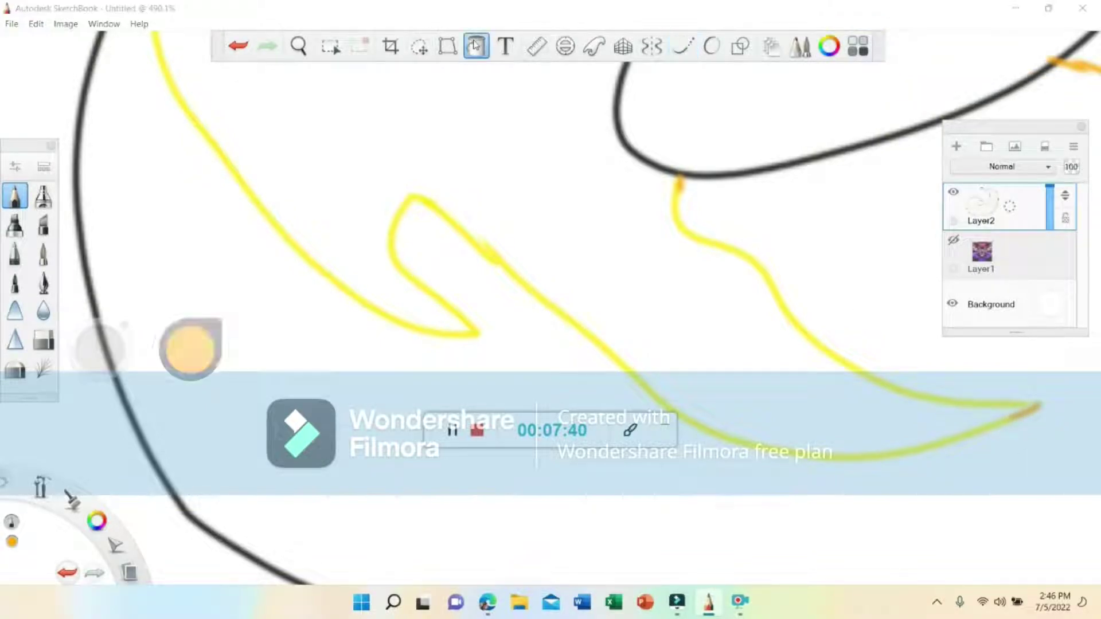
click(843, 222)
click(297, 46)
drag(657, 165, 590, 267)
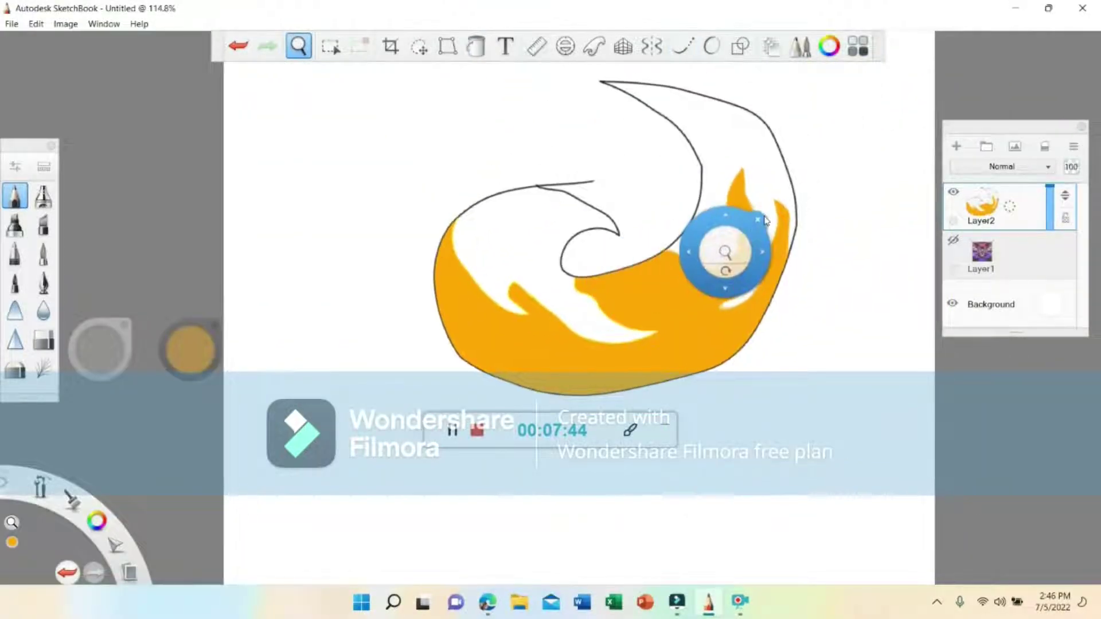
Step: Fill the enclosed flame shape at the swirl's rounded head with solid yellow
click(762, 217)
click(192, 344)
click(177, 319)
click(502, 240)
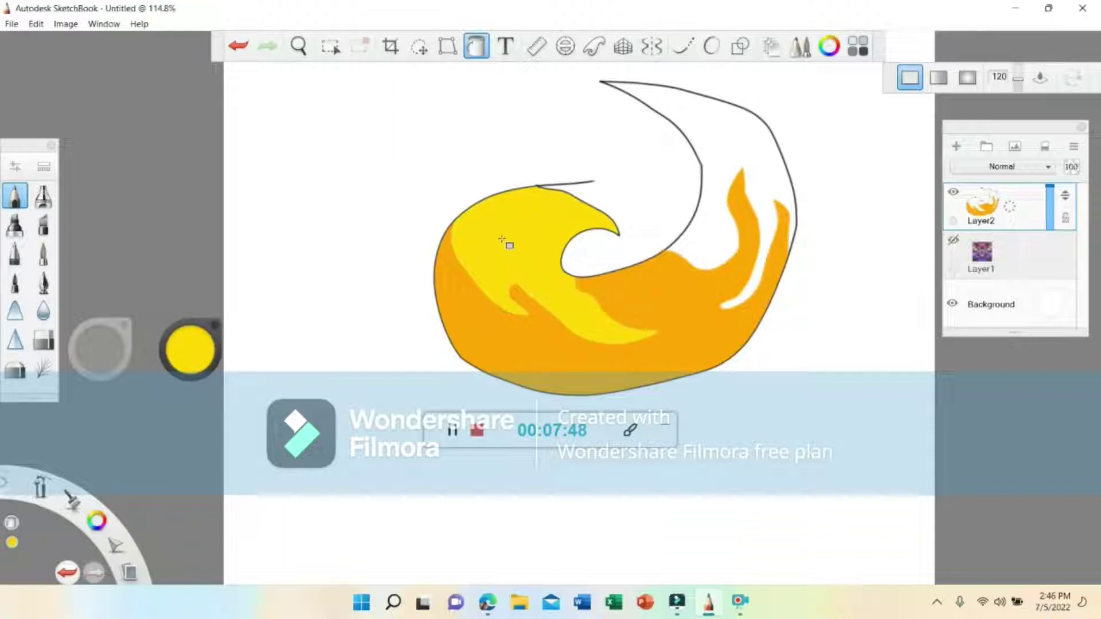
Step: Draw a light grey zigzag line across the tail near its pointed tip with Steady Stroke, and fill the tip solid light grey
click(298, 46)
drag(679, 221, 531, 301)
drag(599, 316, 683, 188)
key(space)
click(683, 45)
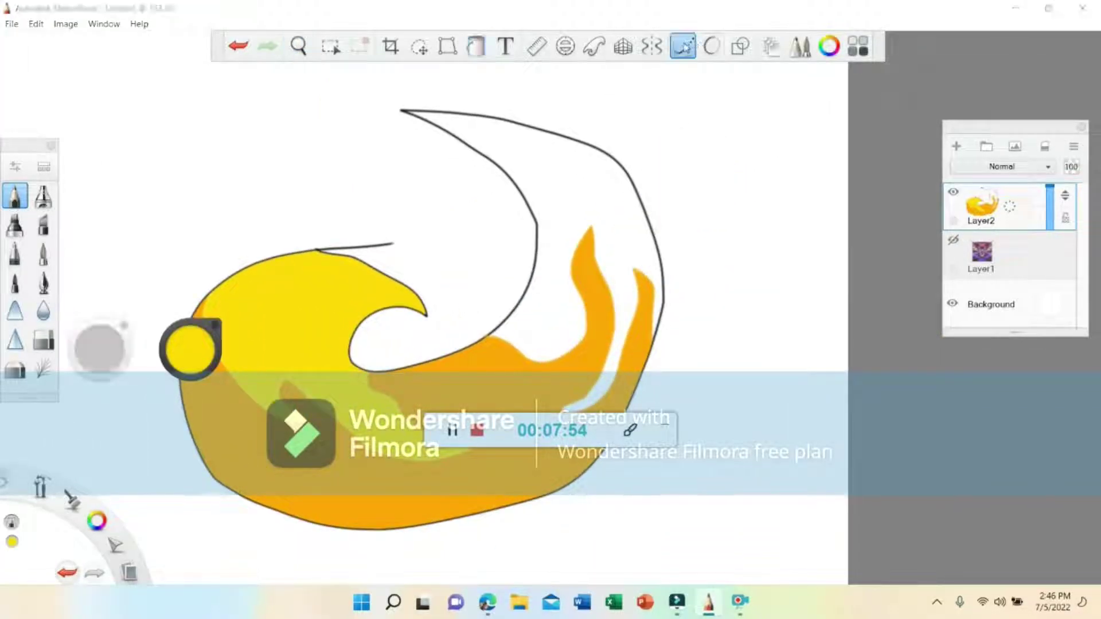
click(190, 351)
click(183, 338)
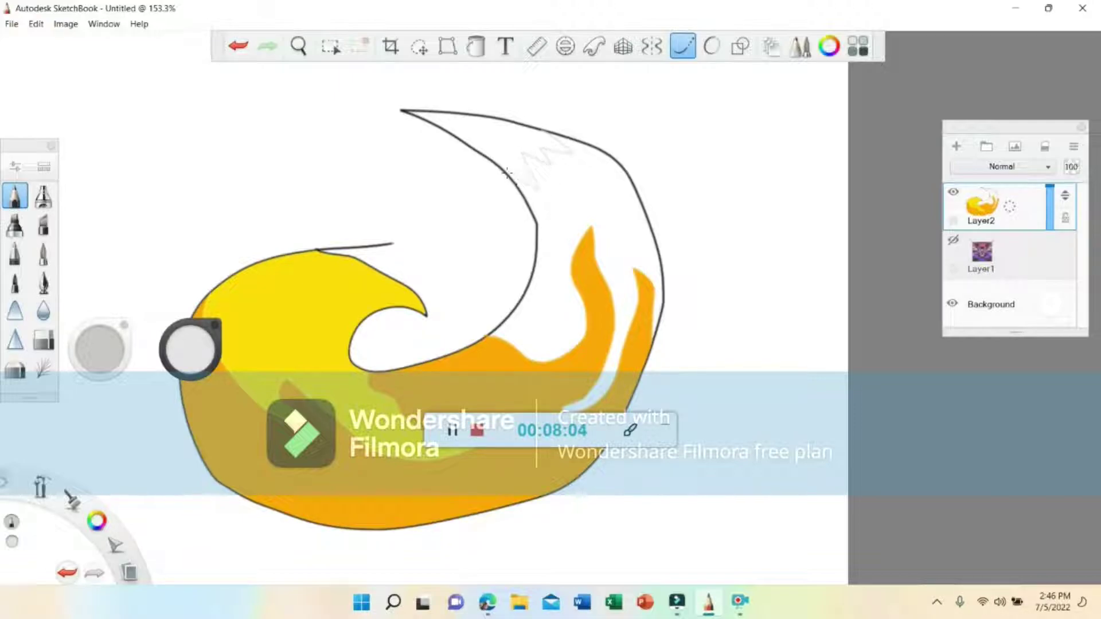
click(476, 46)
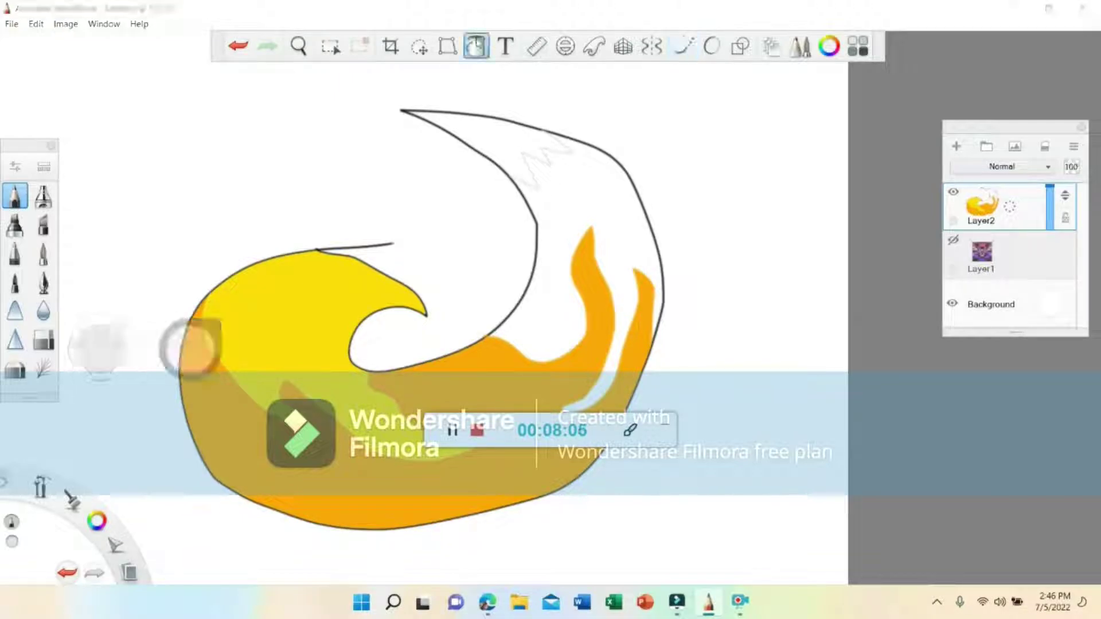
click(516, 149)
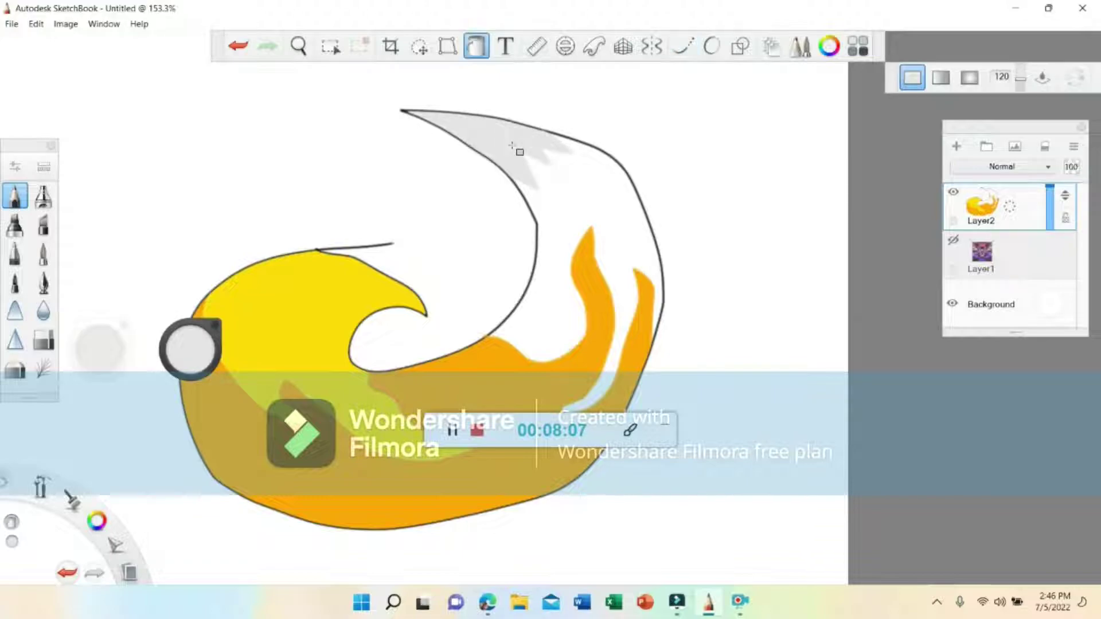
Step: Fill the remaining white part of the tail, between the grey tip and the orange flames, with solid red
click(189, 348)
click(216, 353)
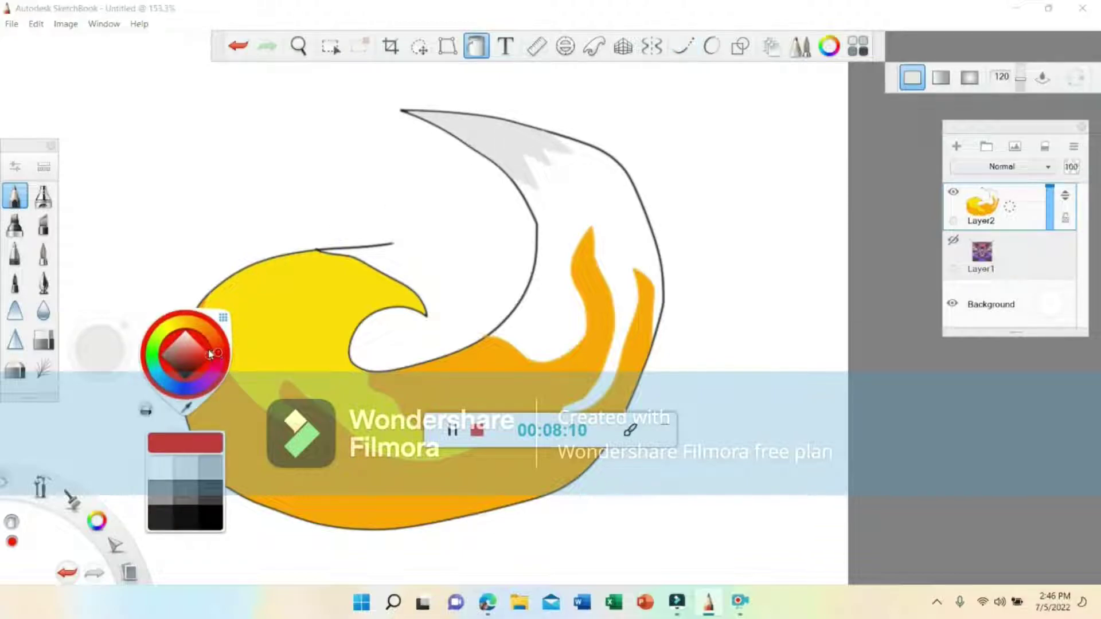
click(572, 216)
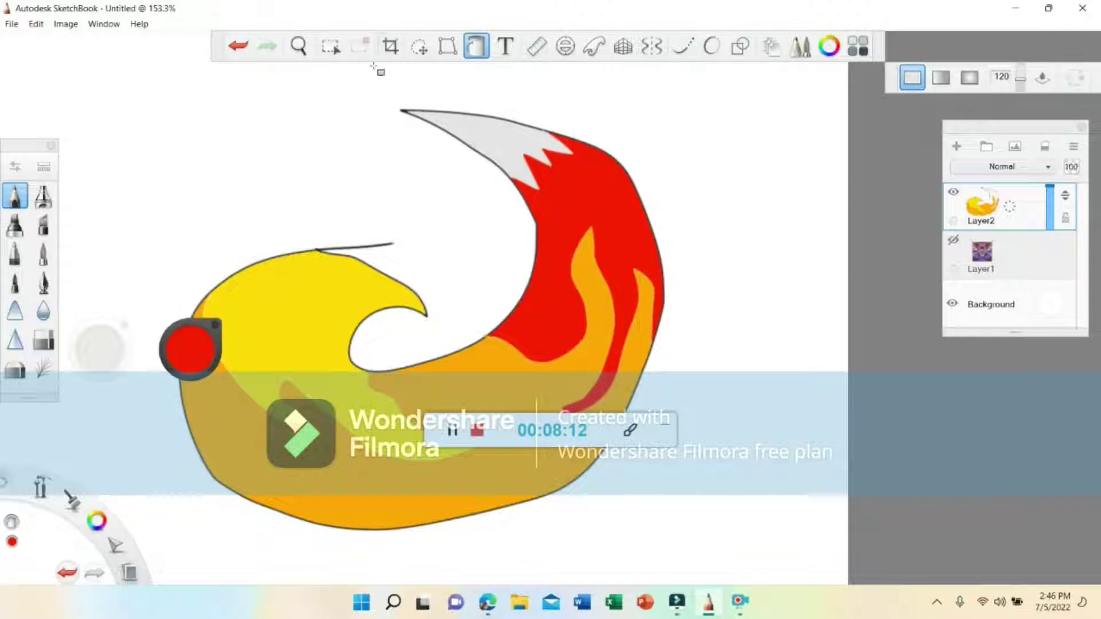
Step: Choose the Synthetic Heavy Flat Brush from the Synthetic Paint set
click(304, 45)
drag(473, 316, 576, 161)
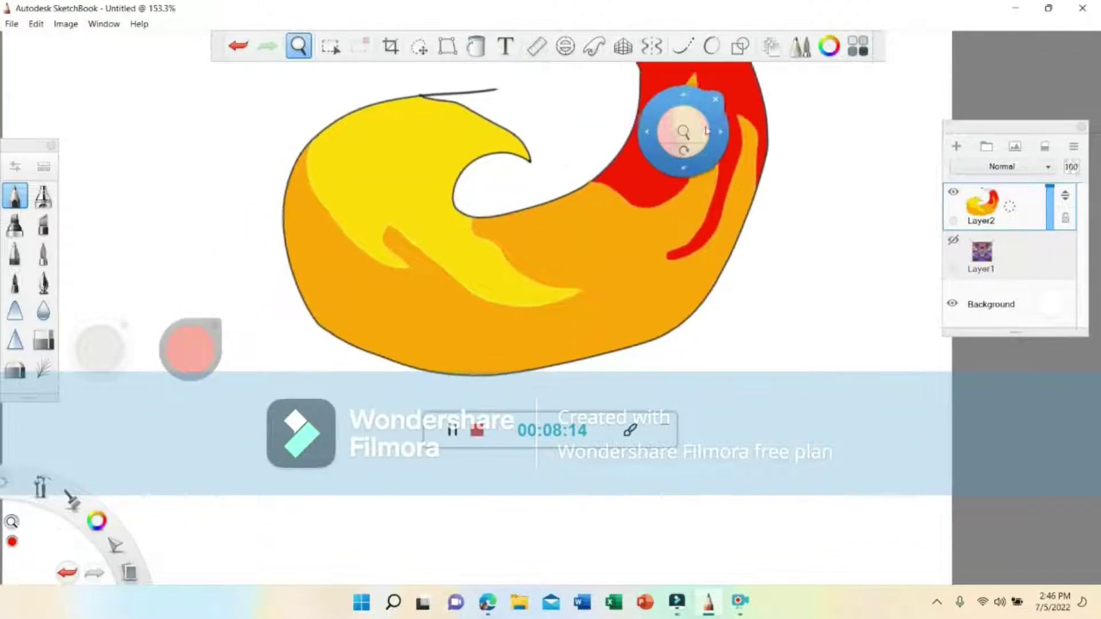
click(723, 98)
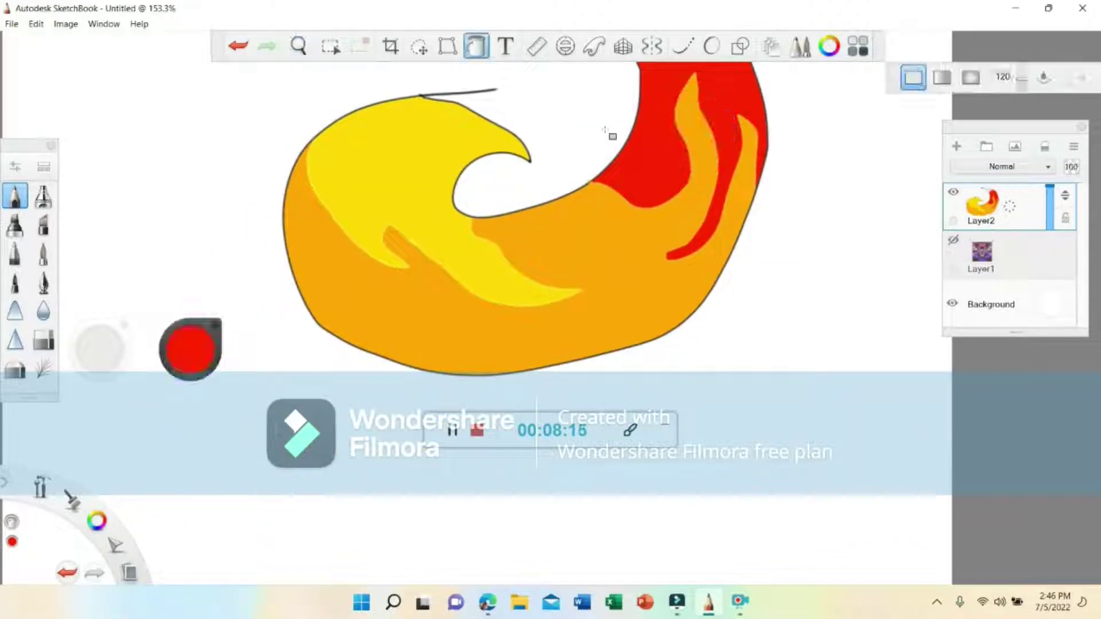
click(44, 168)
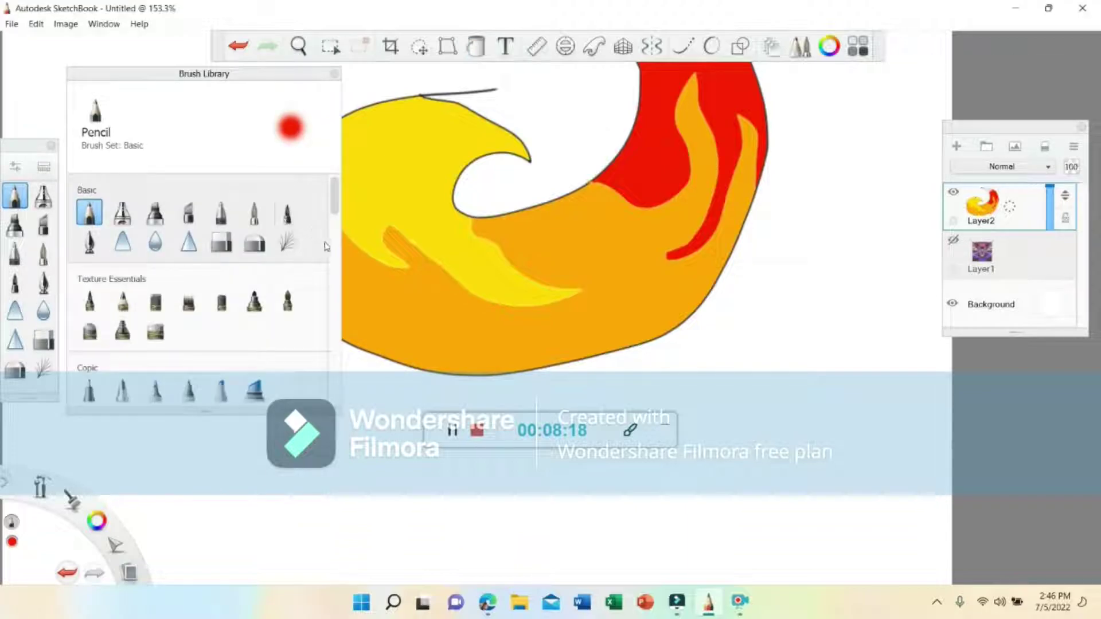
click(334, 257)
click(287, 248)
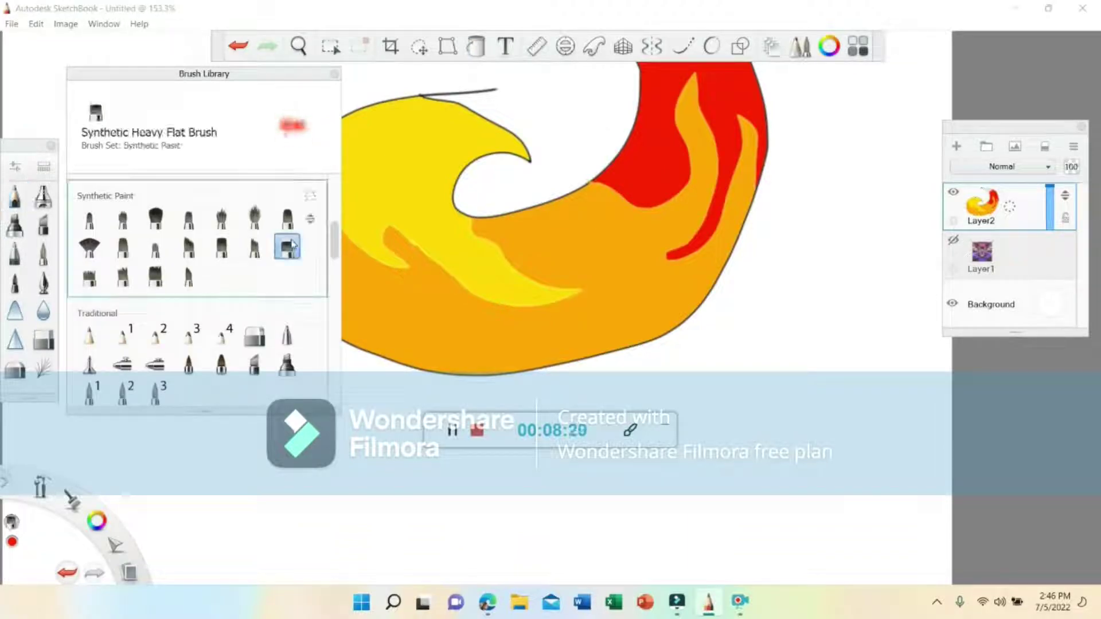
click(334, 73)
Step: Try the flat brush in red on the yellow head of the swirl, and undo it
click(189, 351)
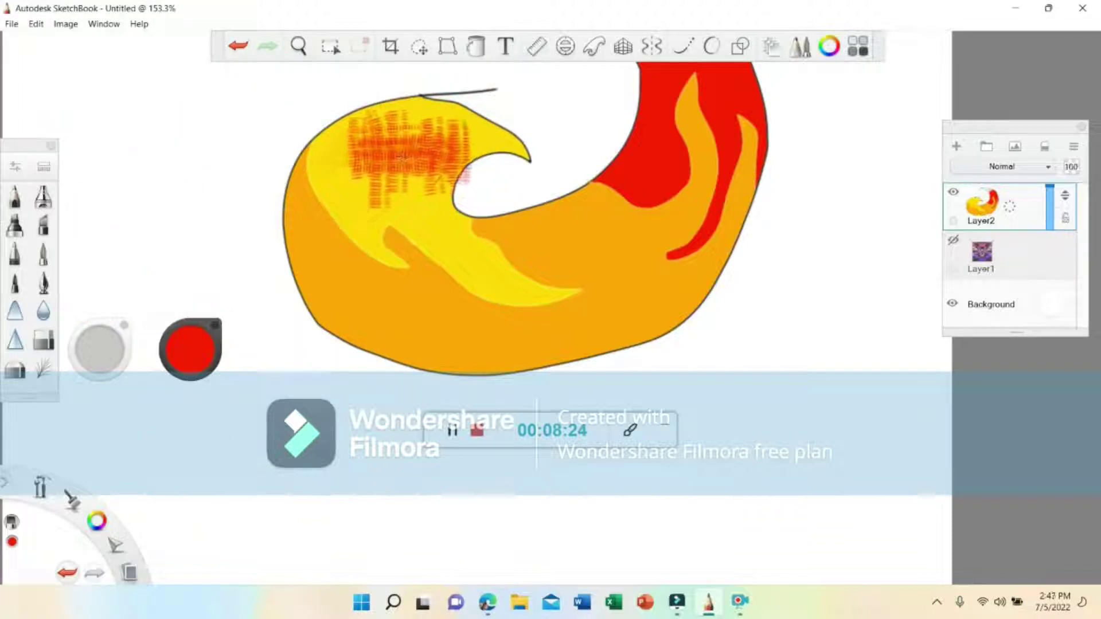
key(ctrl+z)
click(238, 46)
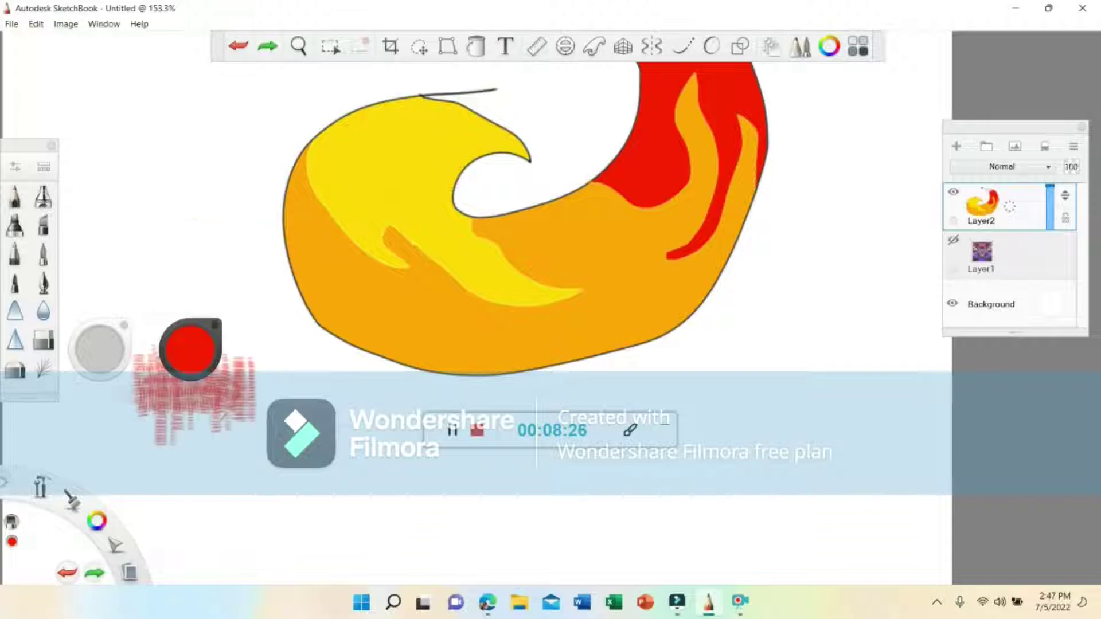
Step: Sample the yellow from the swirl's head as the brush colour
click(189, 351)
click(187, 408)
click(413, 143)
Step: Reduce the flat brush's size to 5.3
click(17, 166)
drag(441, 262, 367, 270)
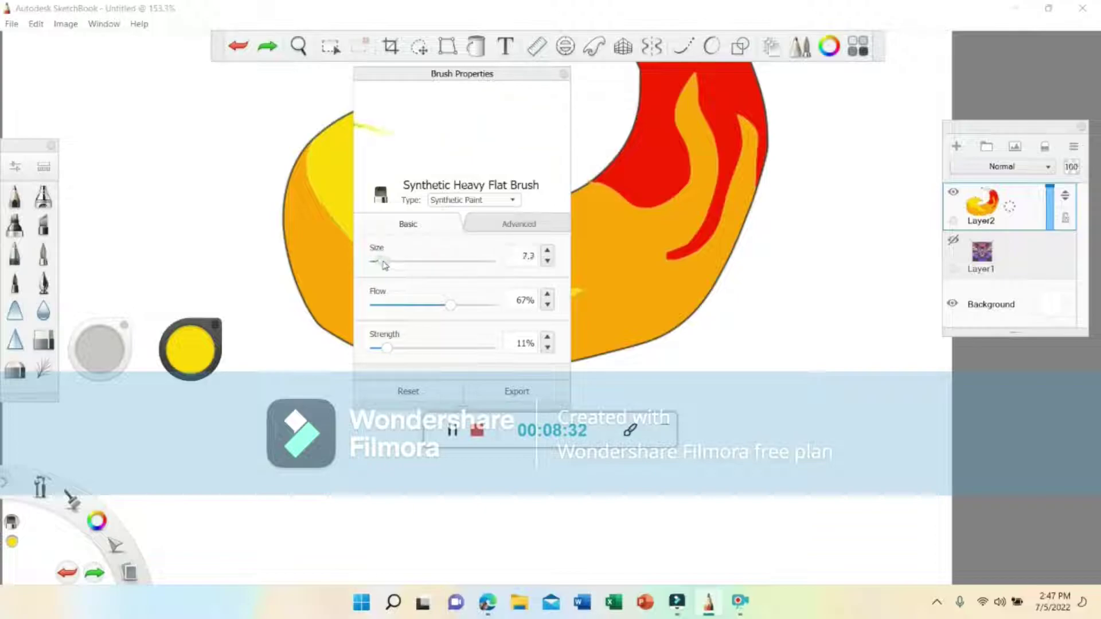
click(564, 74)
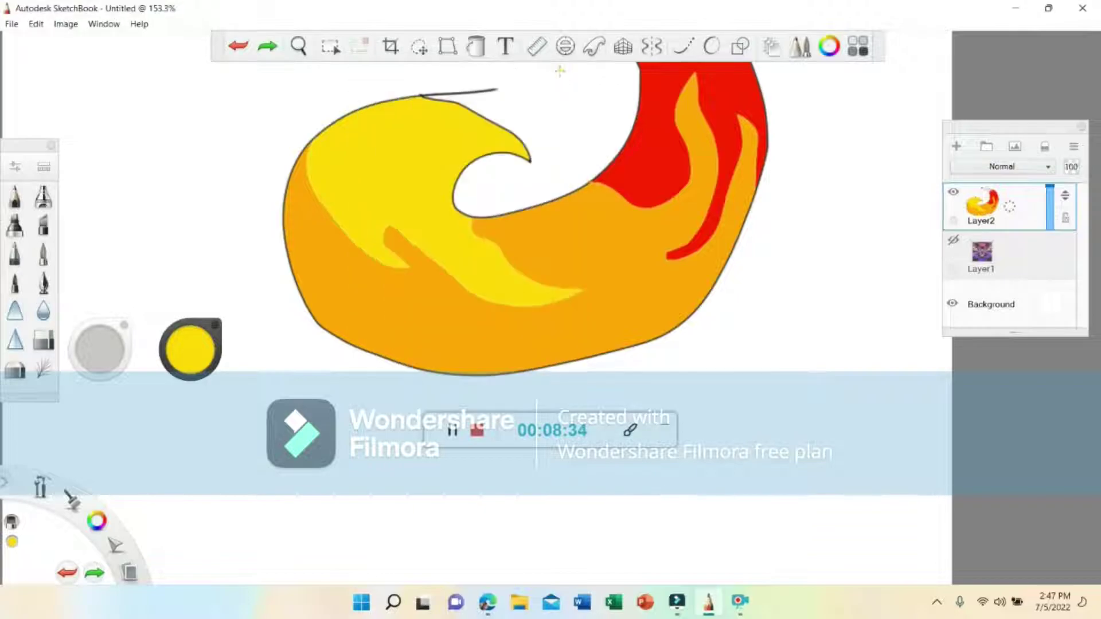
Step: Turn on Steady Stroke and set the flat brush's size to 23.4
click(683, 46)
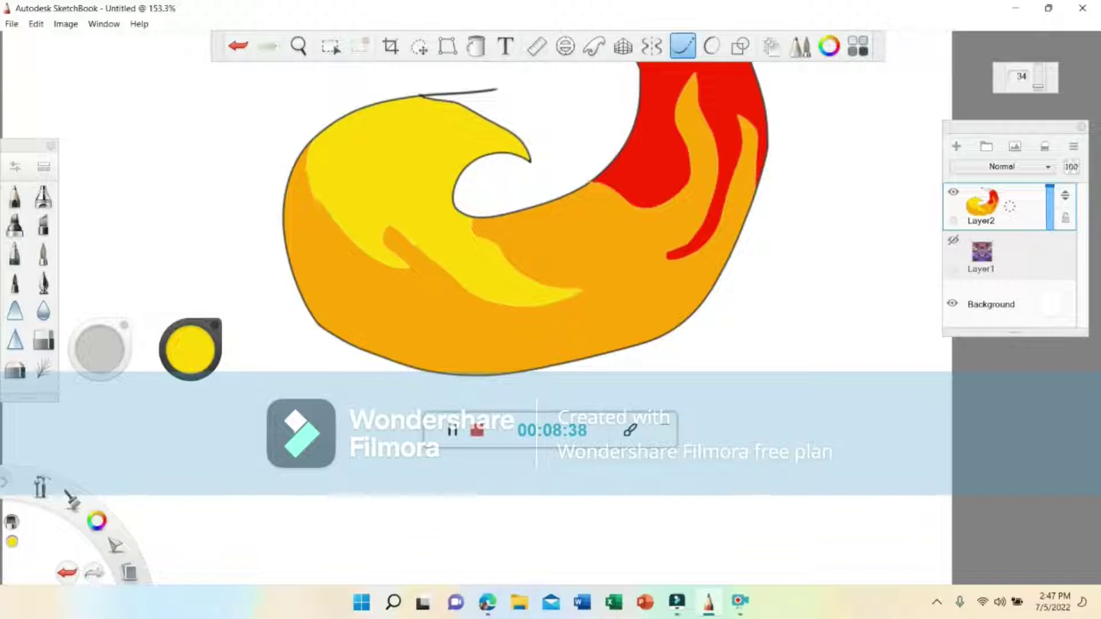
click(51, 166)
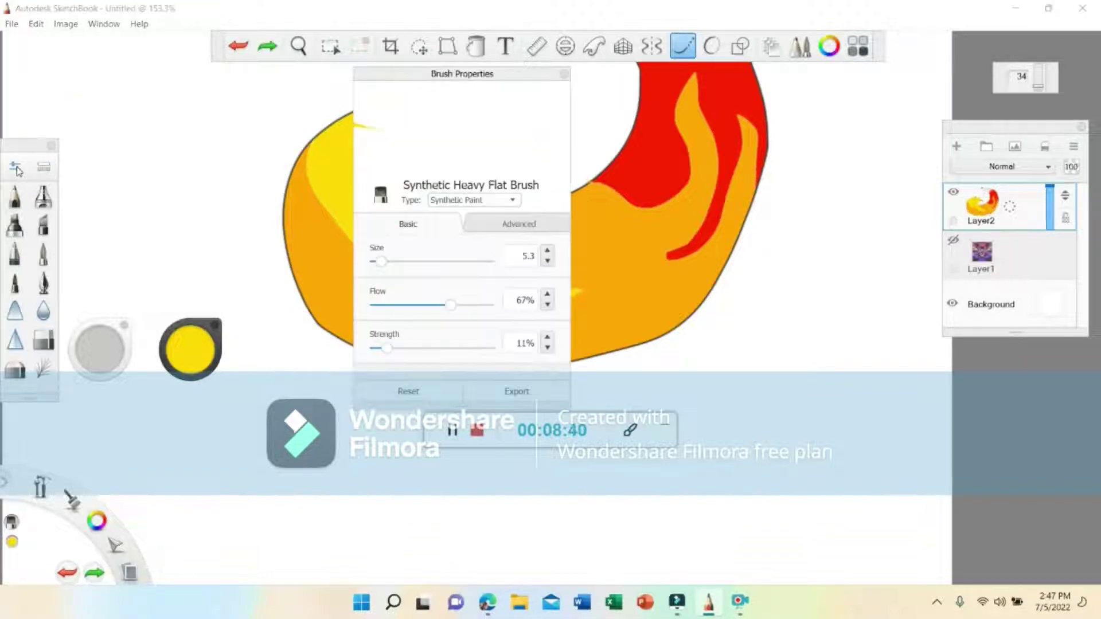
click(402, 263)
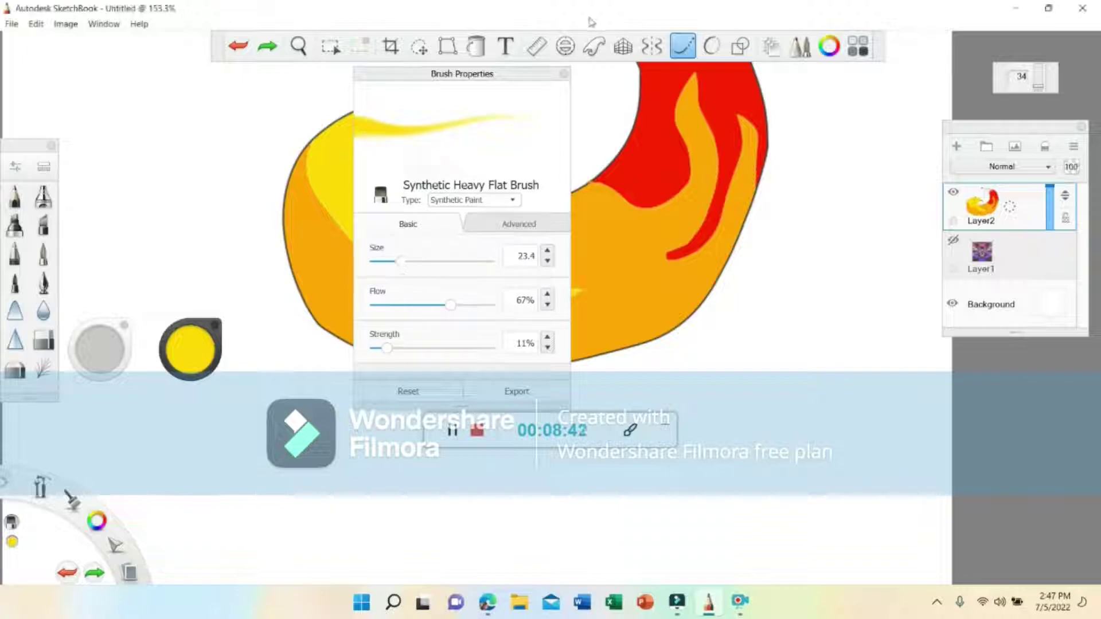
click(564, 74)
drag(250, 216, 274, 215)
key(ctrl+z)
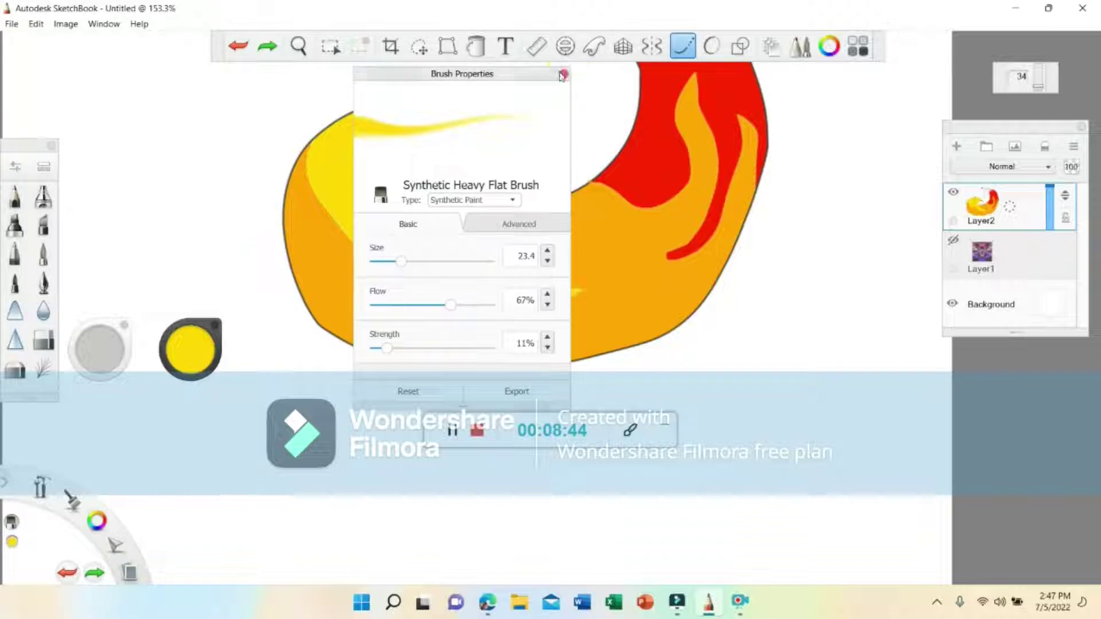
click(564, 73)
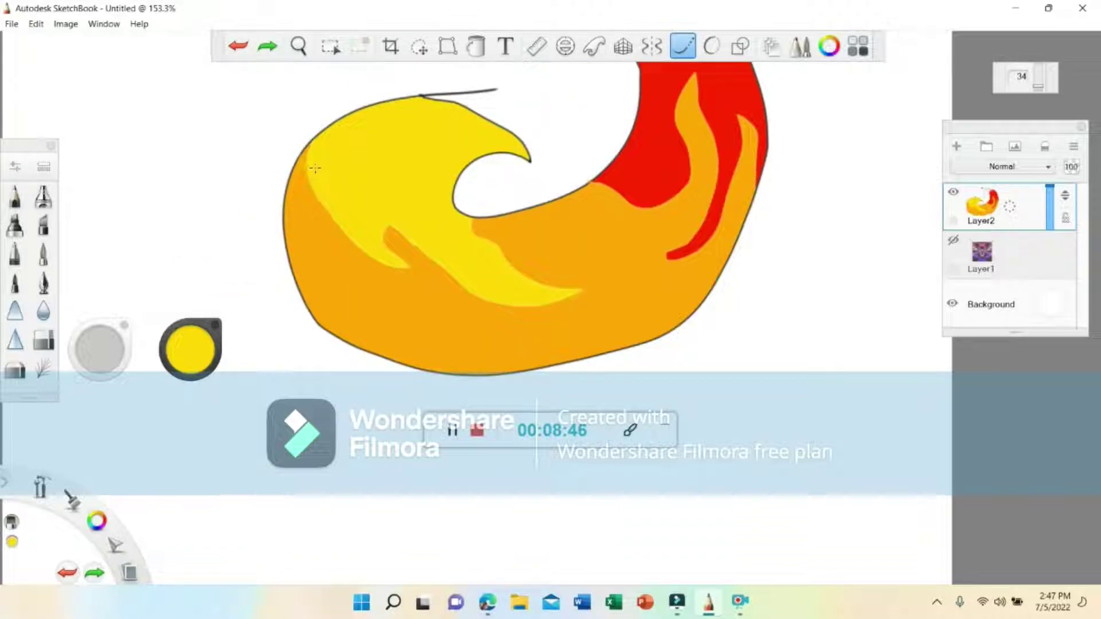
Step: Brush yellow streaks from the head over the orange along the swirl's outer curve and lower body, undoing one stray stroke
mouse_move(343, 244)
mouse_down()
mouse_move(393, 293)
mouse_move(482, 330)
mouse_up()
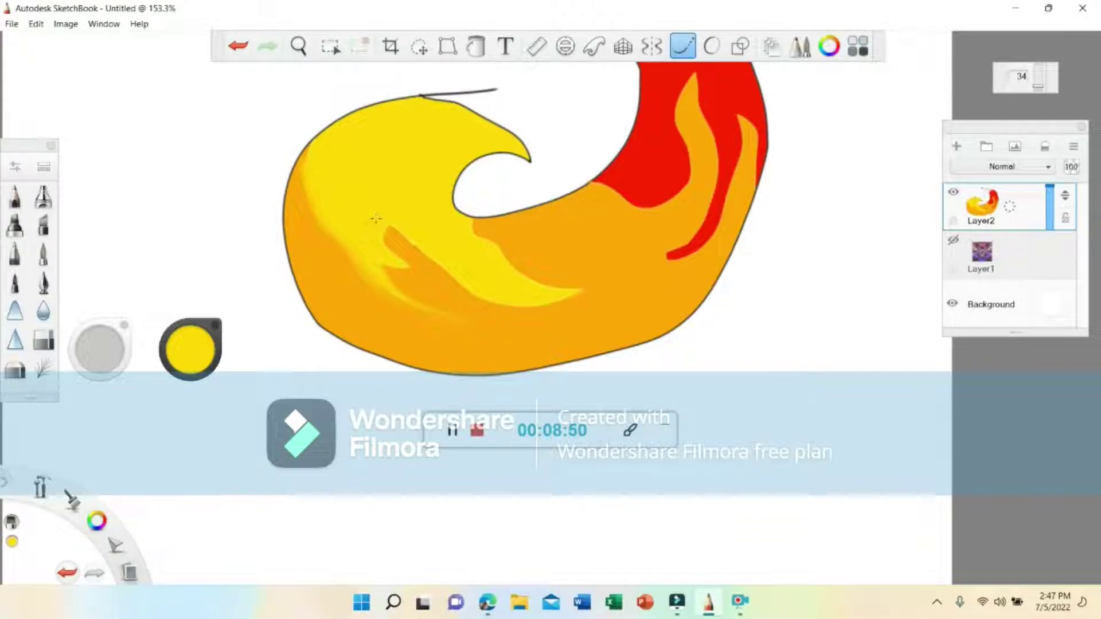
mouse_move(389, 236)
mouse_down()
mouse_move(398, 261)
mouse_move(478, 285)
mouse_move(540, 372)
mouse_up()
click(237, 46)
mouse_move(309, 185)
mouse_down()
mouse_move(325, 250)
mouse_move(371, 317)
mouse_up()
drag(453, 324, 483, 338)
drag(295, 201, 352, 307)
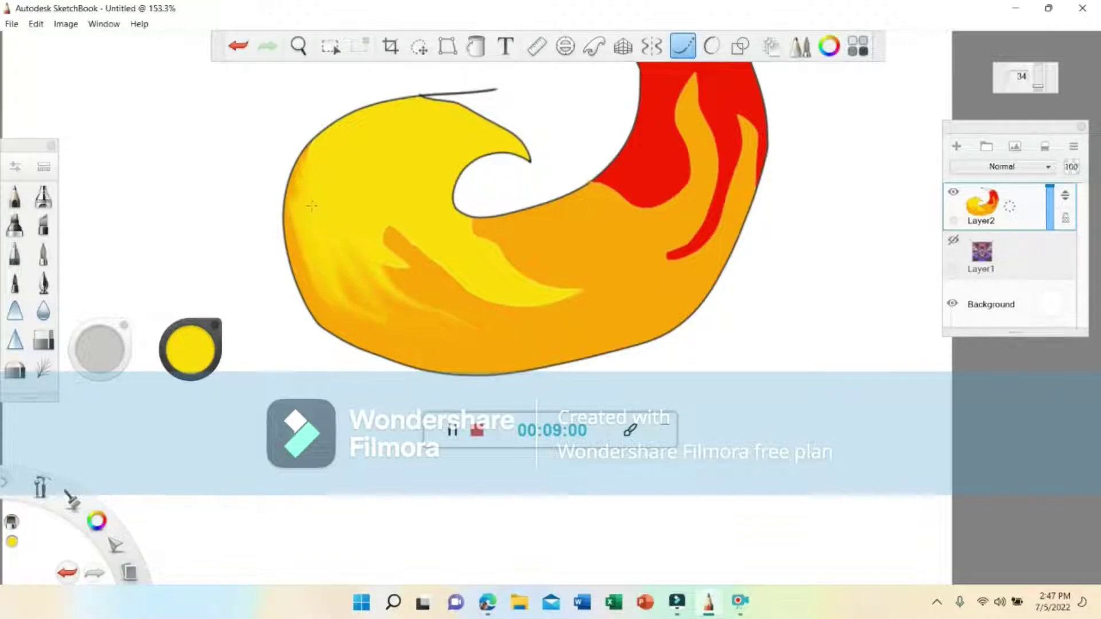
drag(309, 170, 321, 139)
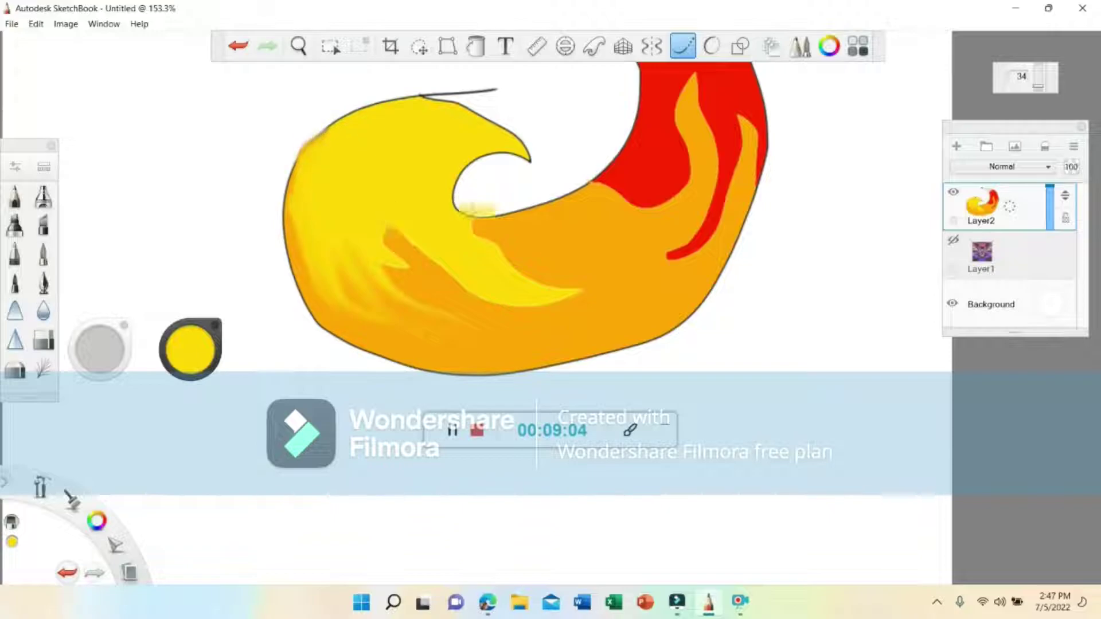
Step: Extend the yellow flame tips into the orange body with tapering streaks, and blend yellow over the small orange notch
mouse_move(453, 229)
mouse_down()
mouse_move(617, 268)
mouse_move(685, 252)
mouse_up()
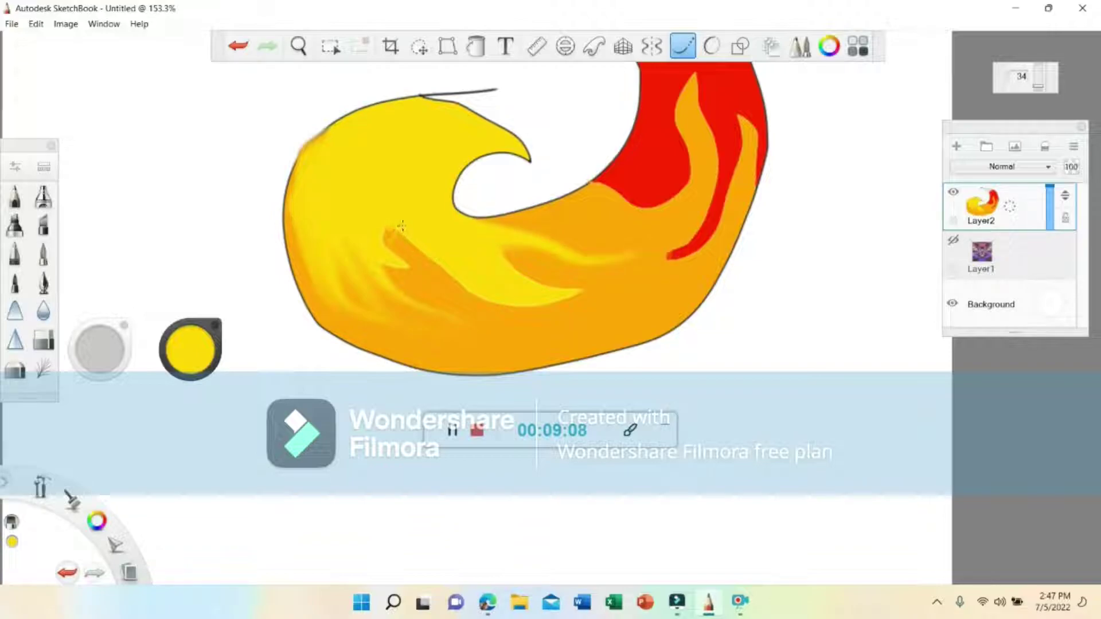
mouse_move(442, 269)
mouse_down()
mouse_move(464, 289)
mouse_move(542, 316)
mouse_move(651, 300)
mouse_up()
mouse_move(395, 272)
mouse_down()
mouse_move(423, 270)
mouse_move(400, 239)
mouse_up()
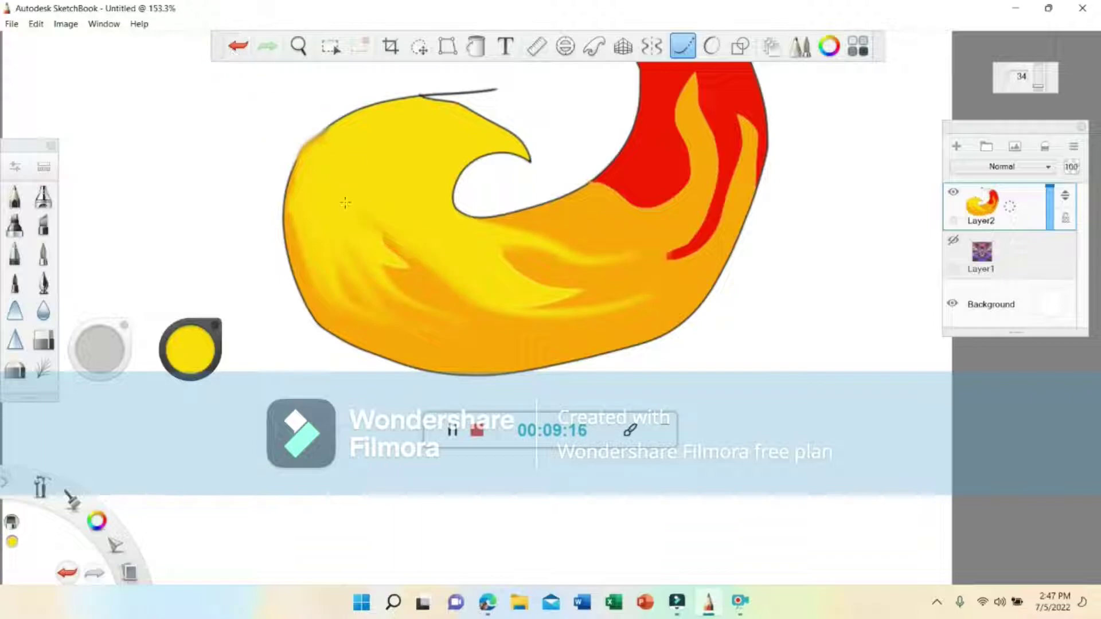
mouse_move(364, 217)
mouse_down()
mouse_move(420, 302)
mouse_move(469, 314)
mouse_up()
key(ctrl+z)
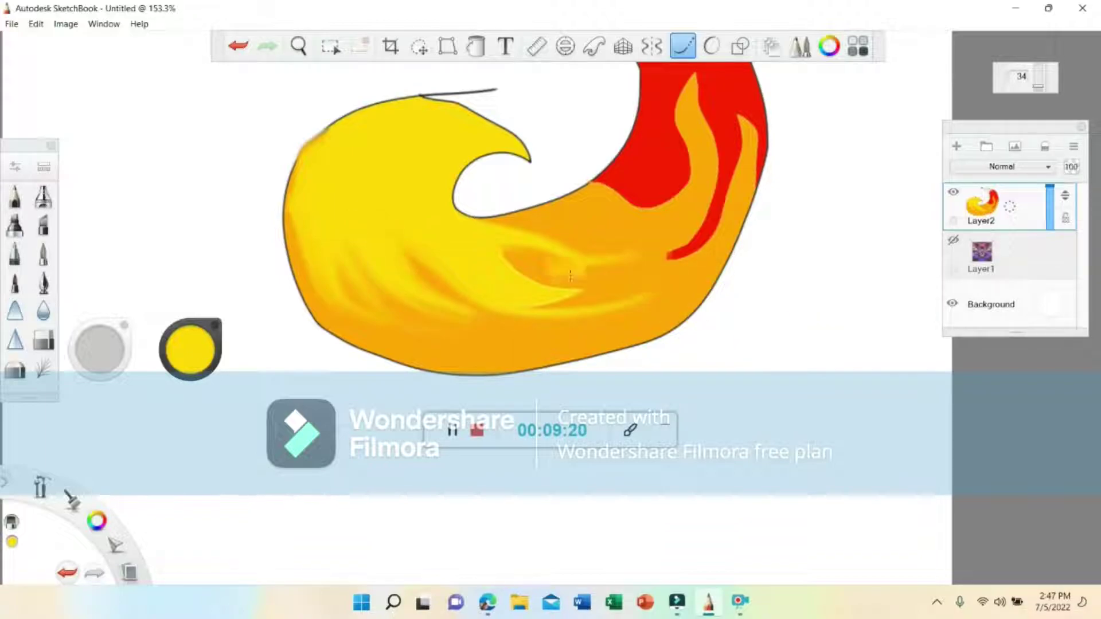
mouse_move(487, 246)
mouse_down()
mouse_move(531, 273)
mouse_move(599, 284)
mouse_move(681, 252)
mouse_up()
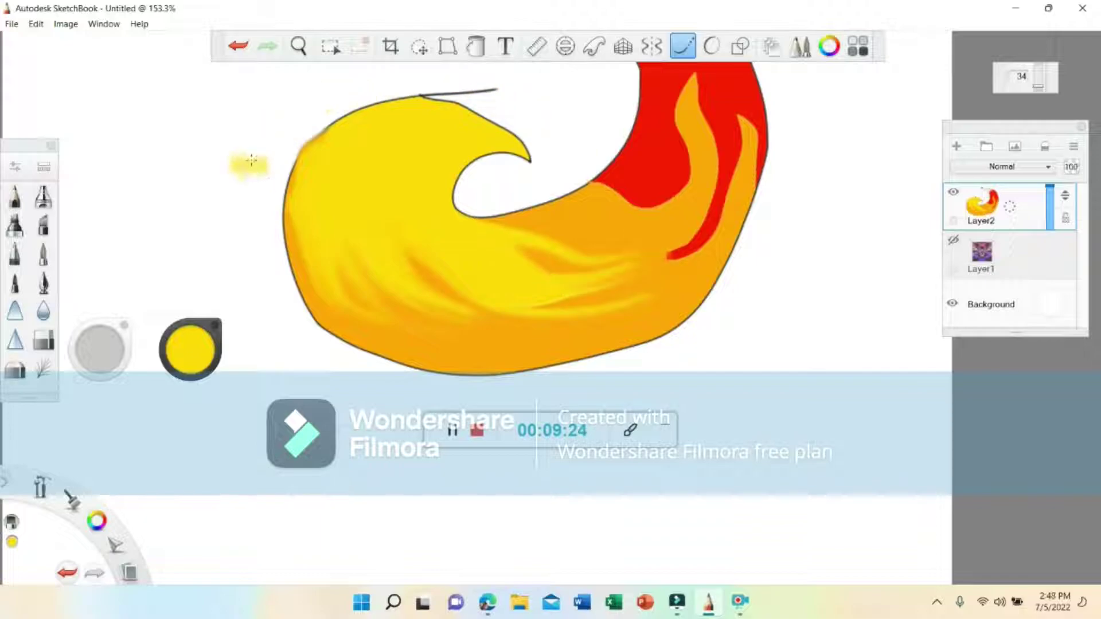
Step: Reduce the Blur brush's size and soften the transitions between the yellow streaks and the orange body
click(43, 310)
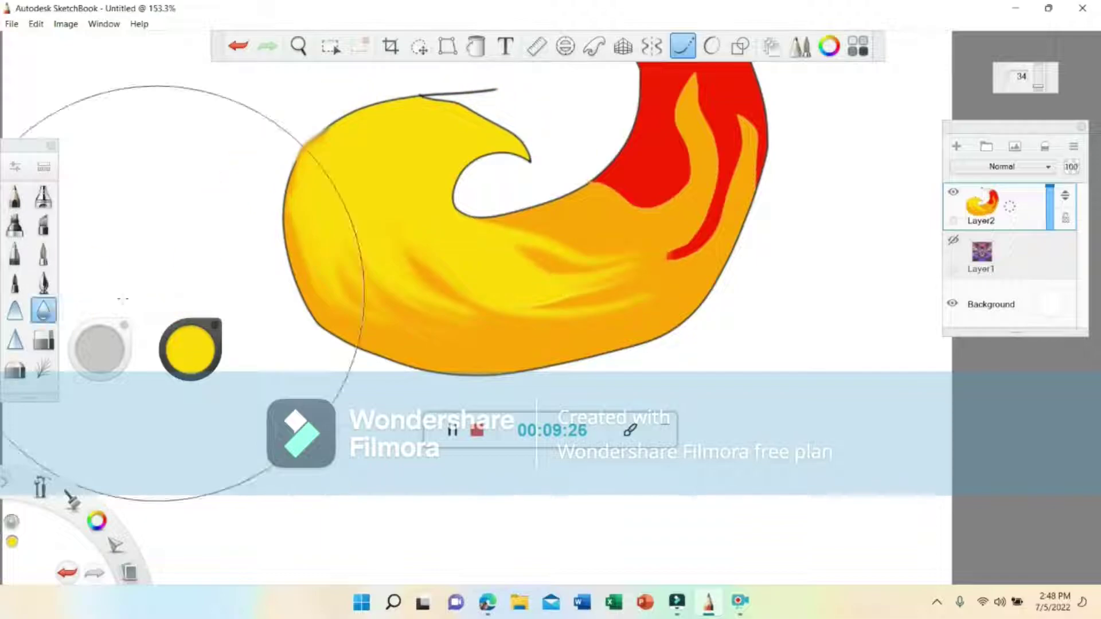
click(15, 167)
mouse_move(464, 242)
mouse_down()
mouse_move(394, 250)
mouse_move(410, 247)
mouse_move(387, 261)
mouse_up()
click(563, 74)
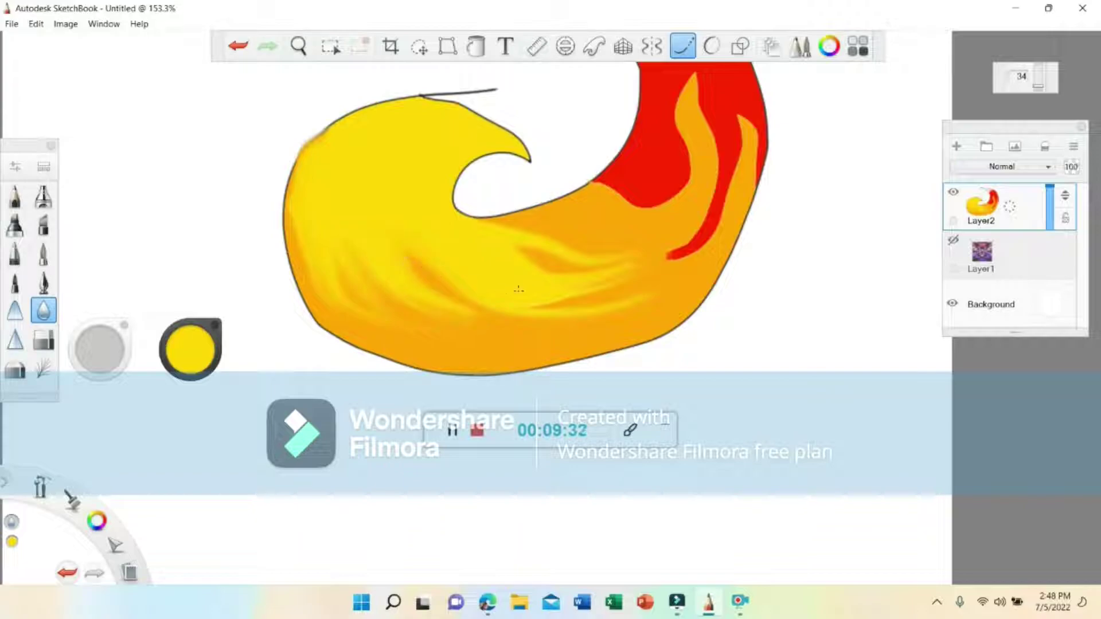
drag(509, 258, 483, 279)
mouse_move(395, 256)
mouse_down()
mouse_move(332, 223)
mouse_move(356, 183)
mouse_up()
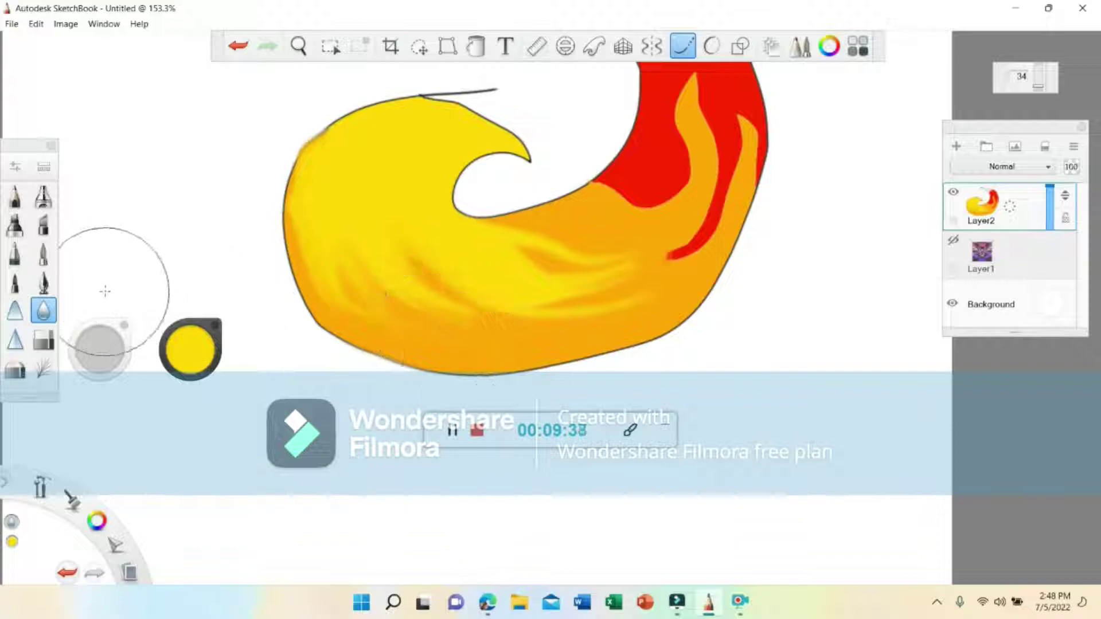
Step: Sample the orange from the swirl's body and switch back to the Synthetic Heavy Flat Brush
click(195, 347)
click(188, 409)
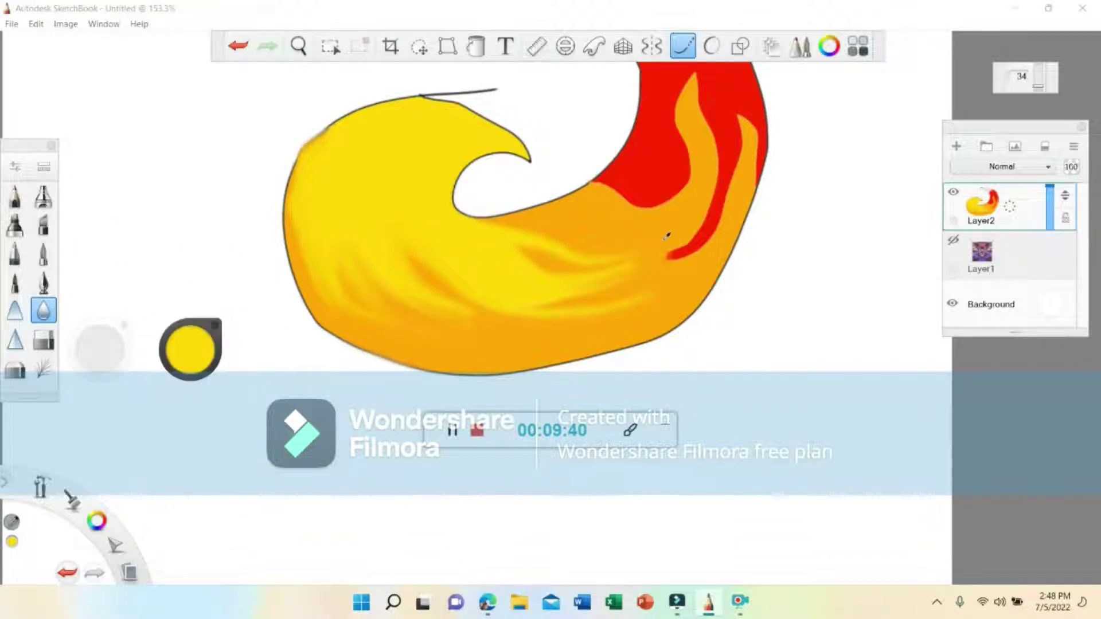
click(634, 236)
click(50, 166)
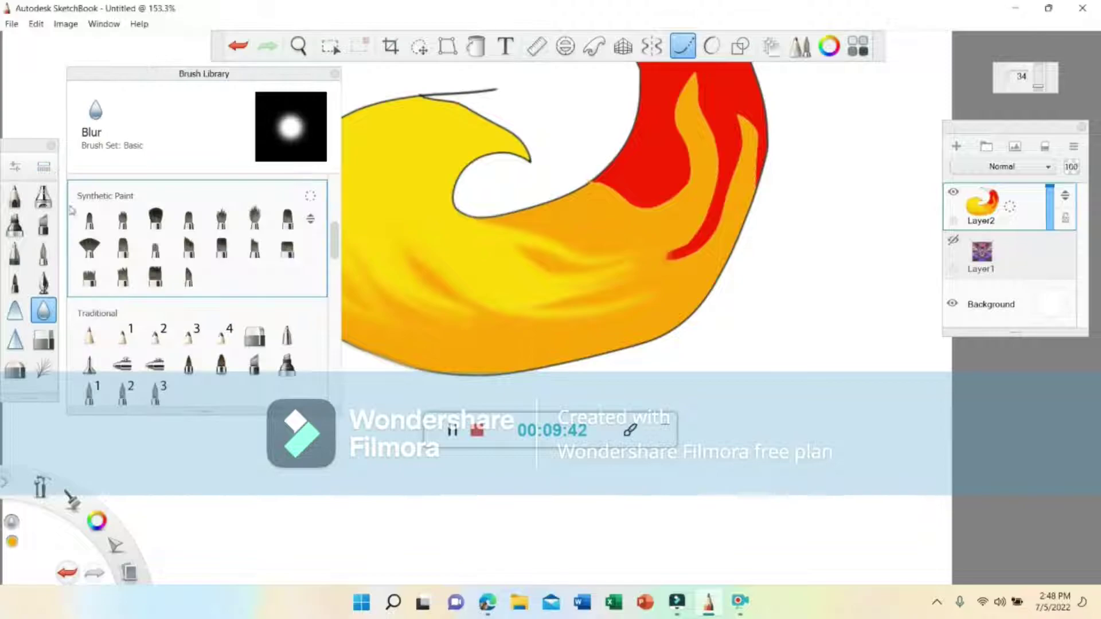
click(287, 248)
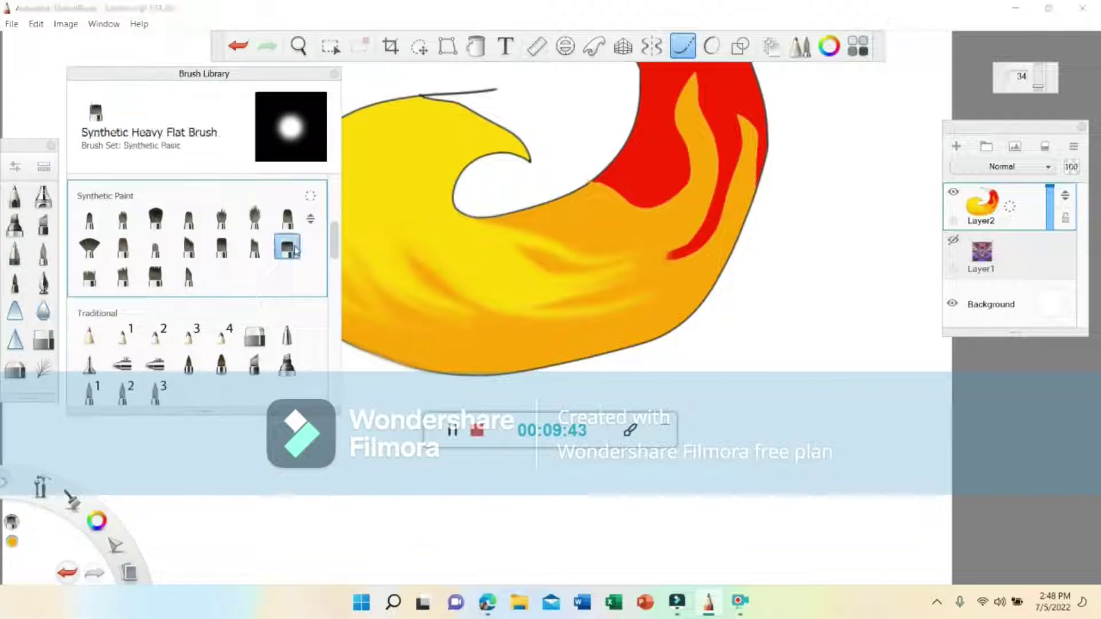
click(334, 74)
Step: Brush tapering orange streaks from the body up into the middle of the red section, covering the hard-edged inner flame
click(299, 46)
drag(517, 279, 388, 390)
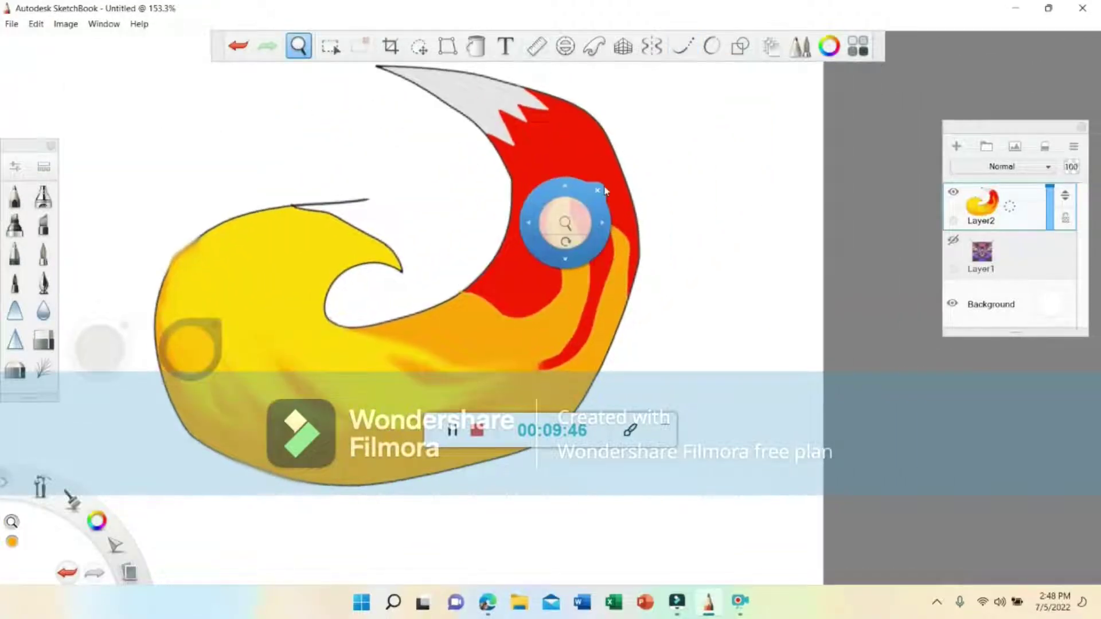
click(601, 188)
click(685, 46)
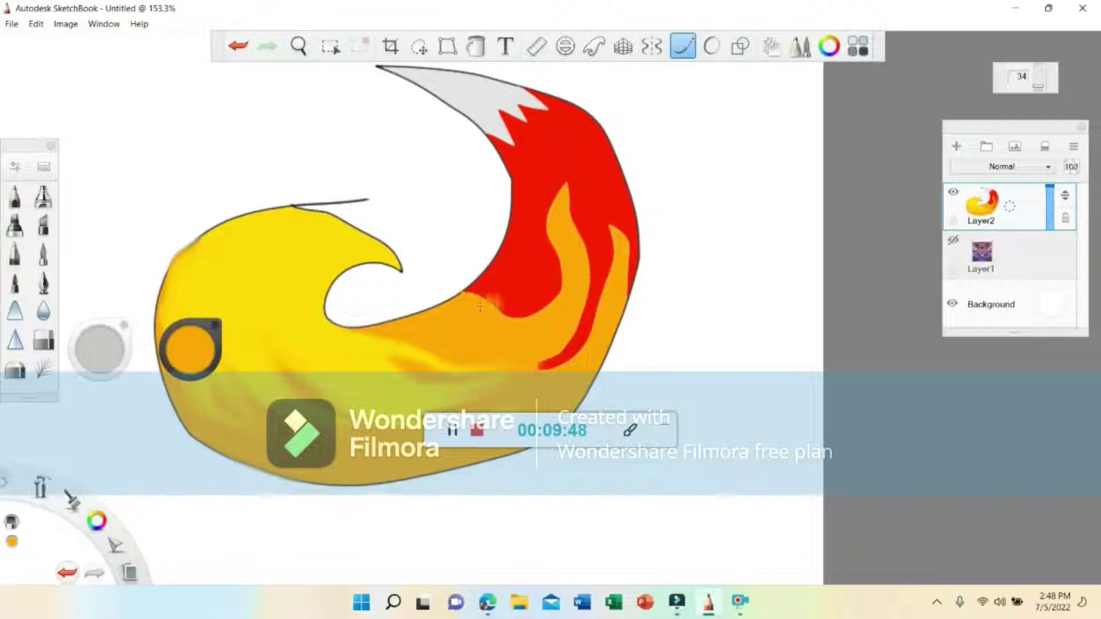
mouse_move(479, 297)
mouse_down()
mouse_move(543, 300)
mouse_move(558, 247)
mouse_move(558, 135)
mouse_up()
mouse_move(508, 322)
mouse_down()
mouse_move(545, 292)
mouse_move(570, 213)
mouse_move(571, 151)
mouse_move(560, 133)
mouse_up()
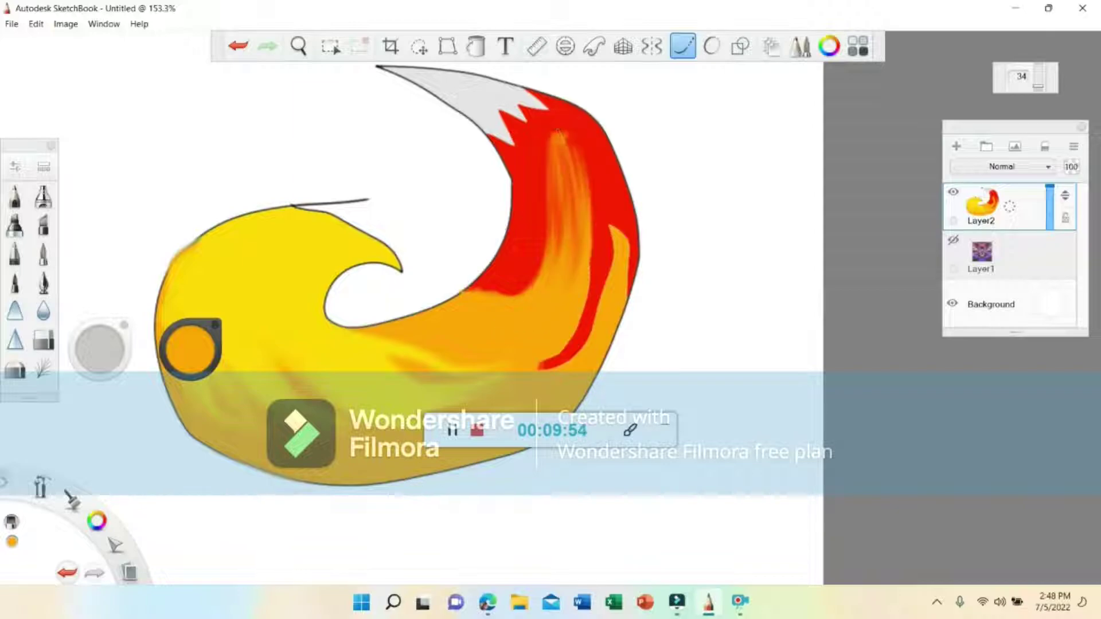
Step: Add orange streaks along the red section's inner curve and outer edge, breaking up the solid red strip and hard-edged outer flame
mouse_move(506, 296)
mouse_down()
mouse_move(527, 250)
mouse_move(529, 159)
mouse_up()
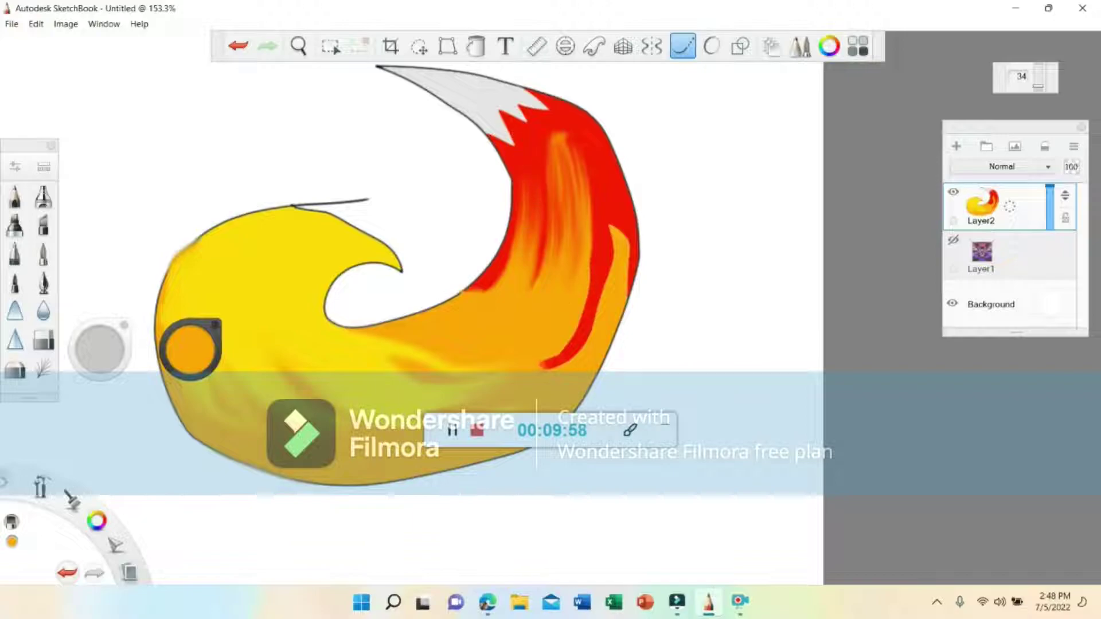
mouse_move(573, 344)
mouse_down()
mouse_move(593, 269)
mouse_move(590, 131)
mouse_up()
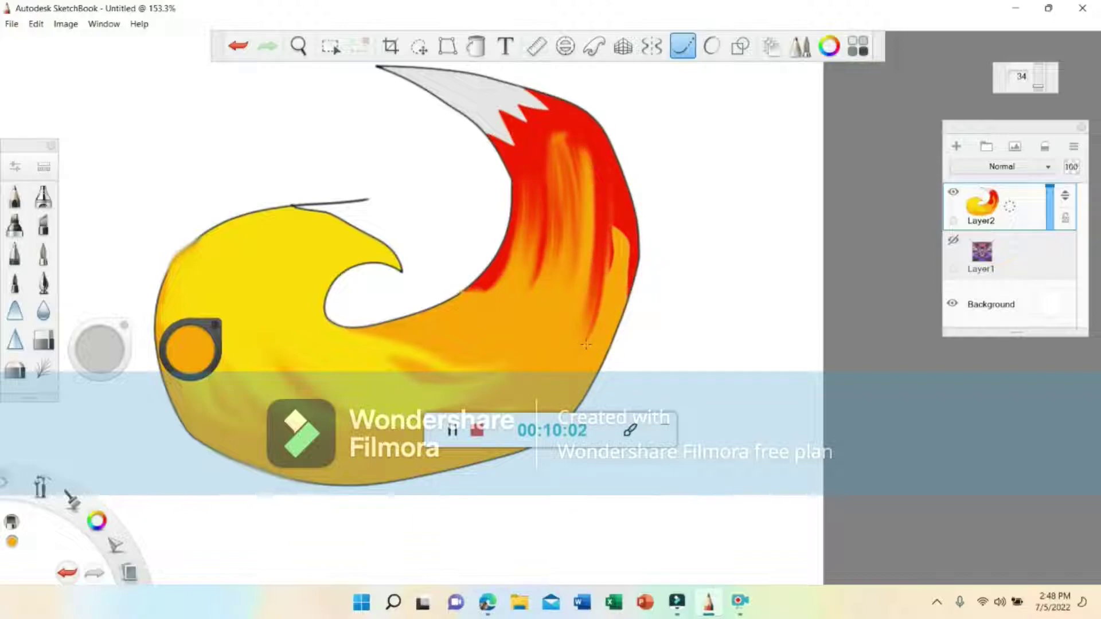
mouse_move(609, 261)
mouse_down()
mouse_move(605, 189)
mouse_move(577, 118)
mouse_up()
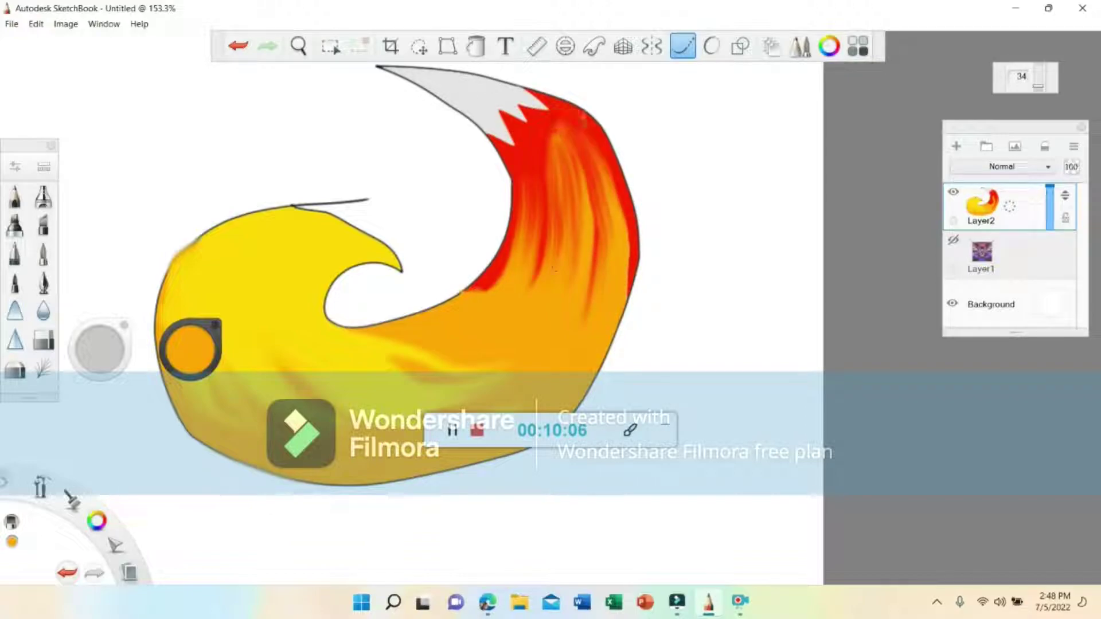
mouse_move(511, 290)
mouse_down()
mouse_move(537, 198)
mouse_move(528, 138)
mouse_move(534, 163)
mouse_up()
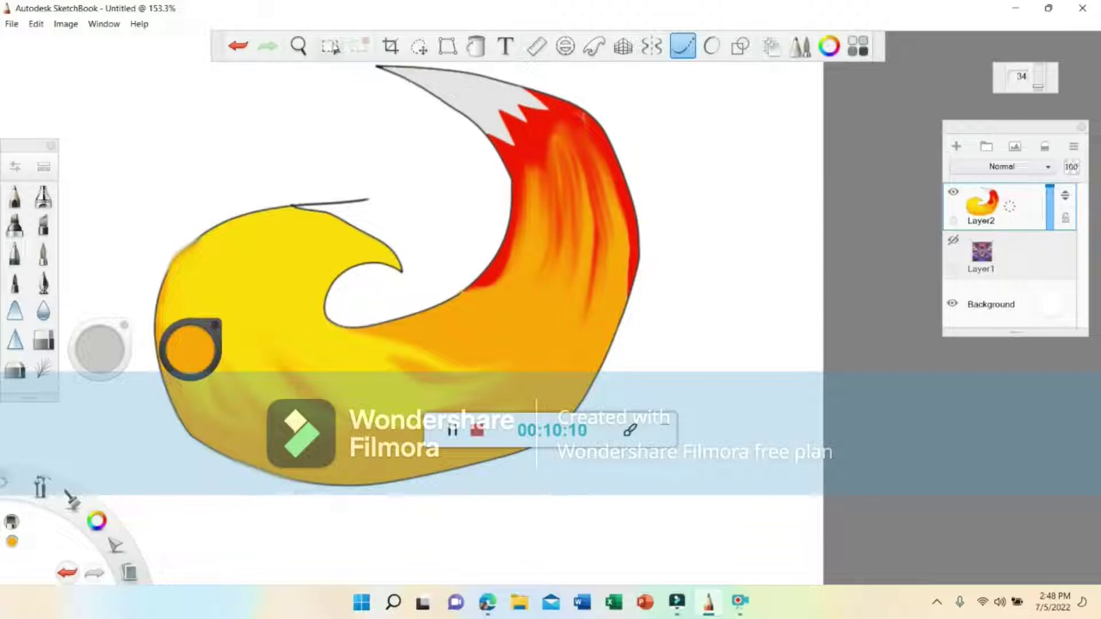
Step: Add a new layer above the swirl layer and undo it
click(299, 46)
drag(680, 155, 677, 62)
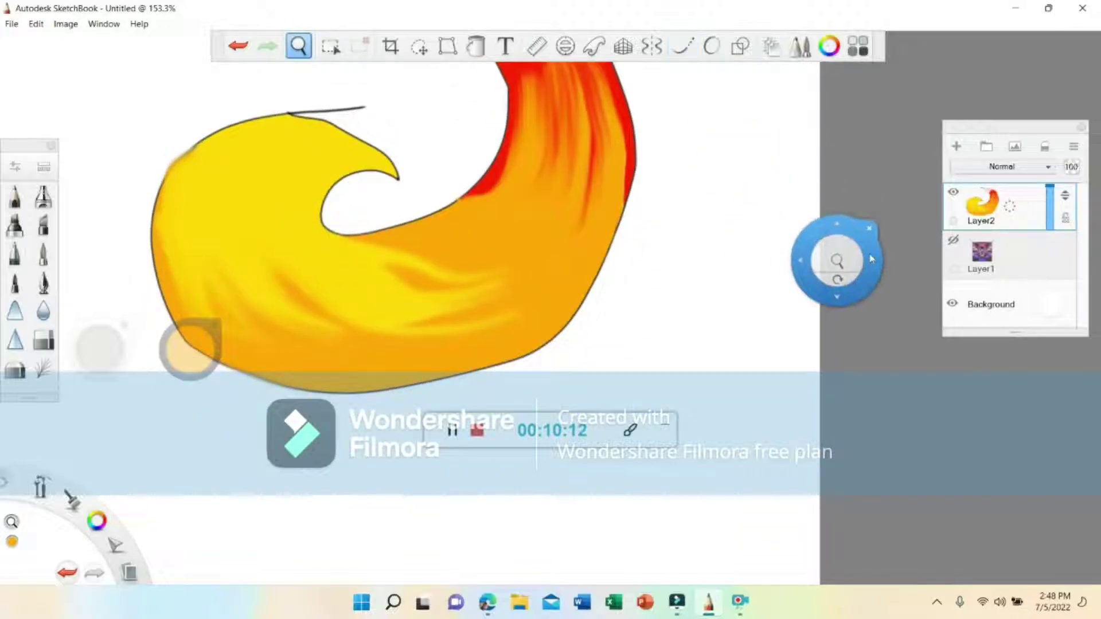
drag(839, 253, 770, 259)
drag(670, 228, 635, 297)
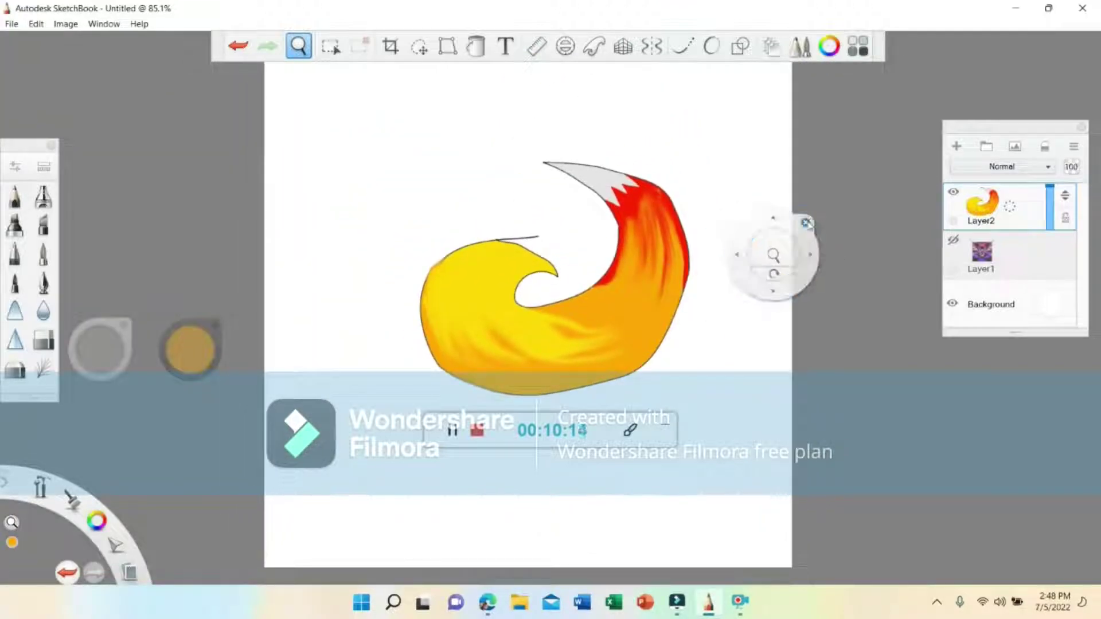
click(805, 223)
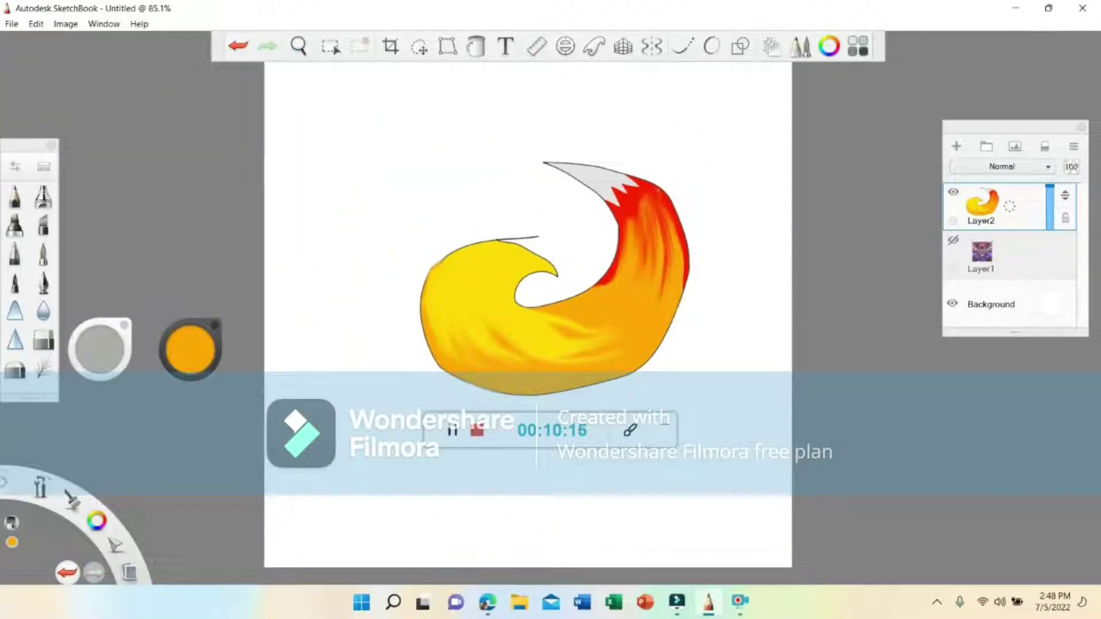
click(956, 146)
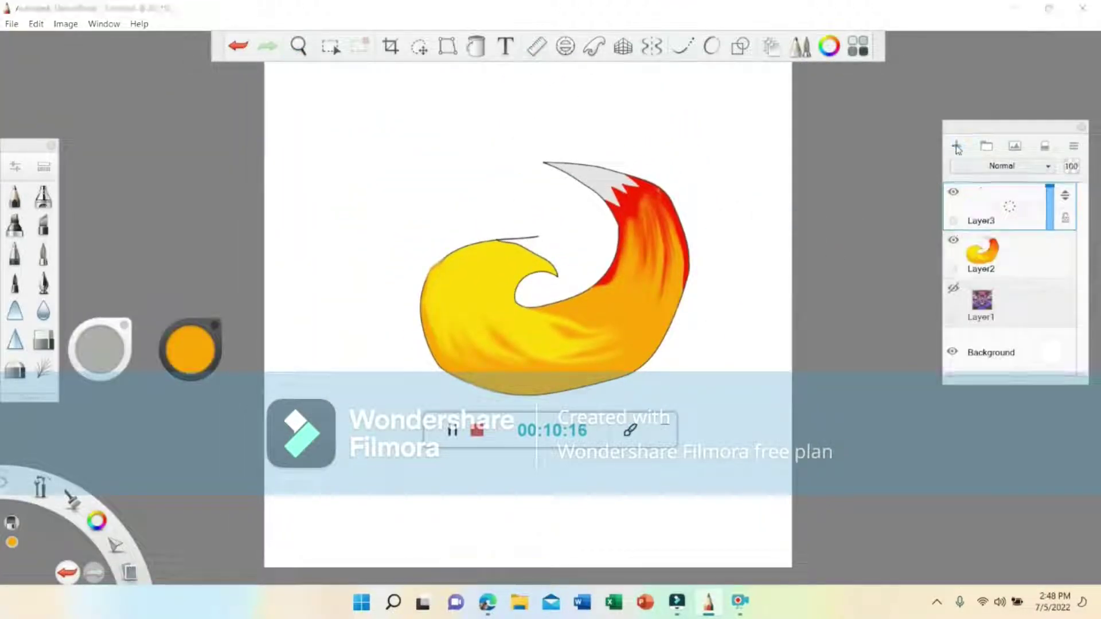
click(230, 53)
Step: Fit a circular ellipse guide around the swirl and trace its upper arc in black pencil from the yellow head to the red section
click(190, 350)
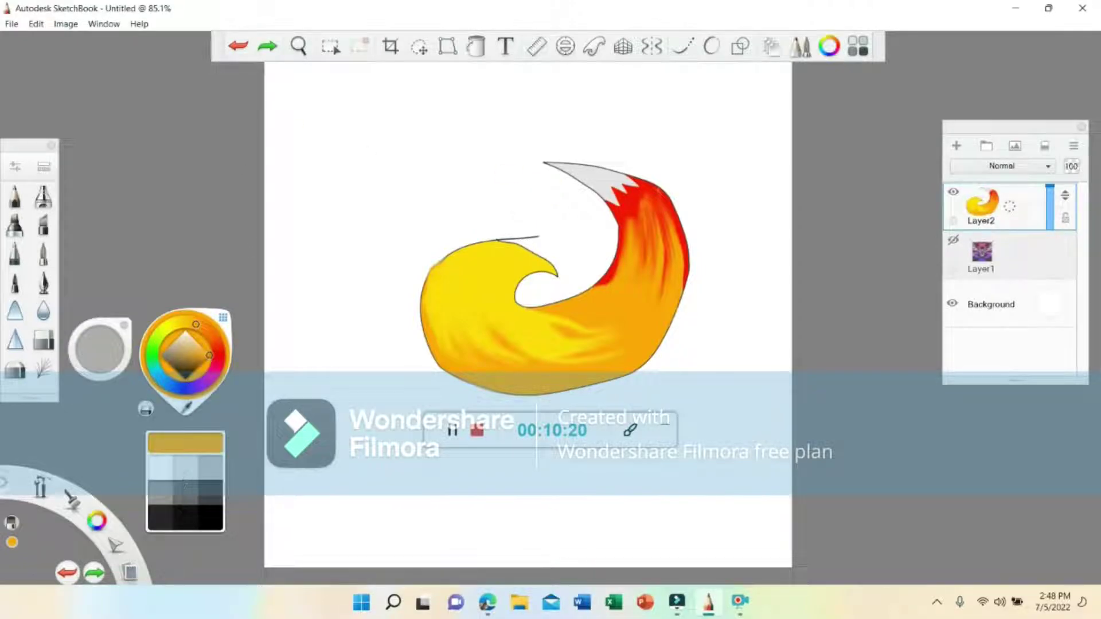
click(210, 522)
click(16, 196)
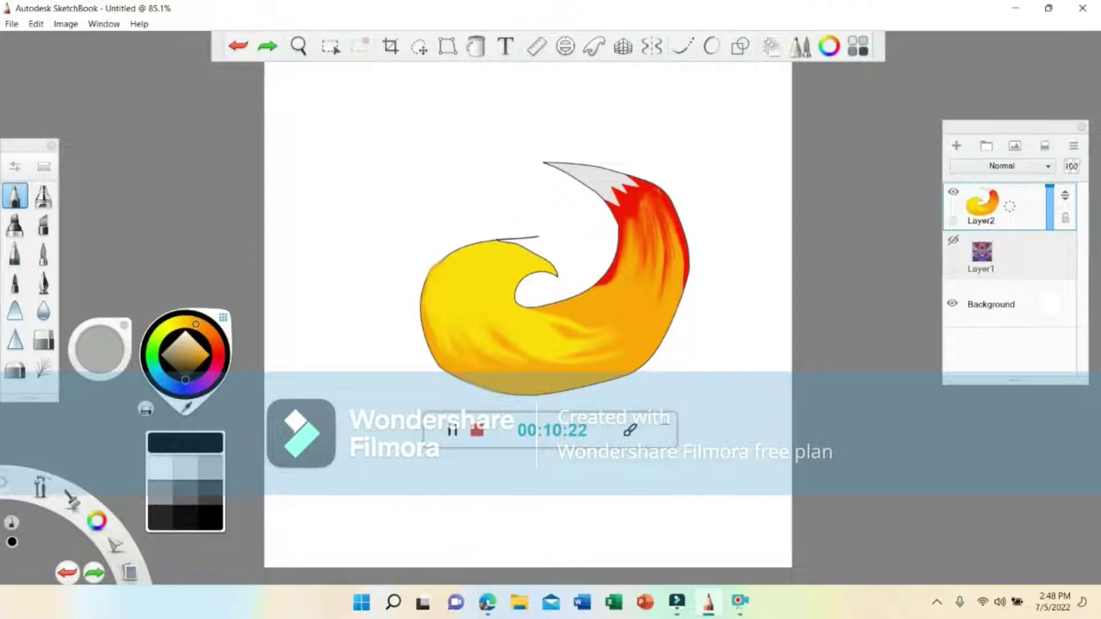
click(565, 46)
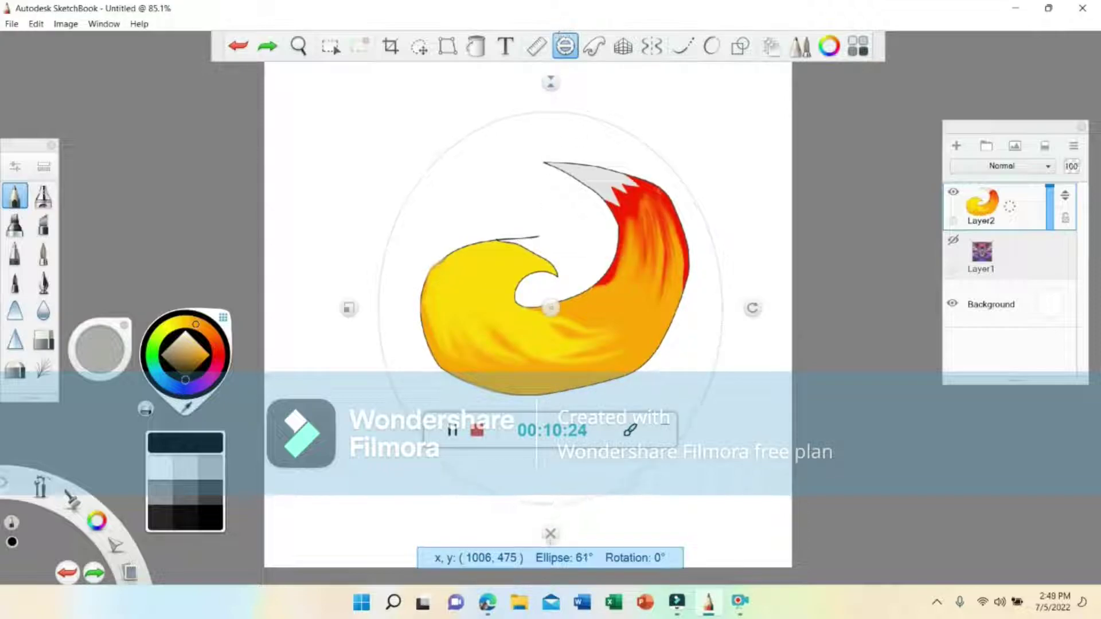
drag(550, 83, 551, 112)
drag(349, 308, 386, 309)
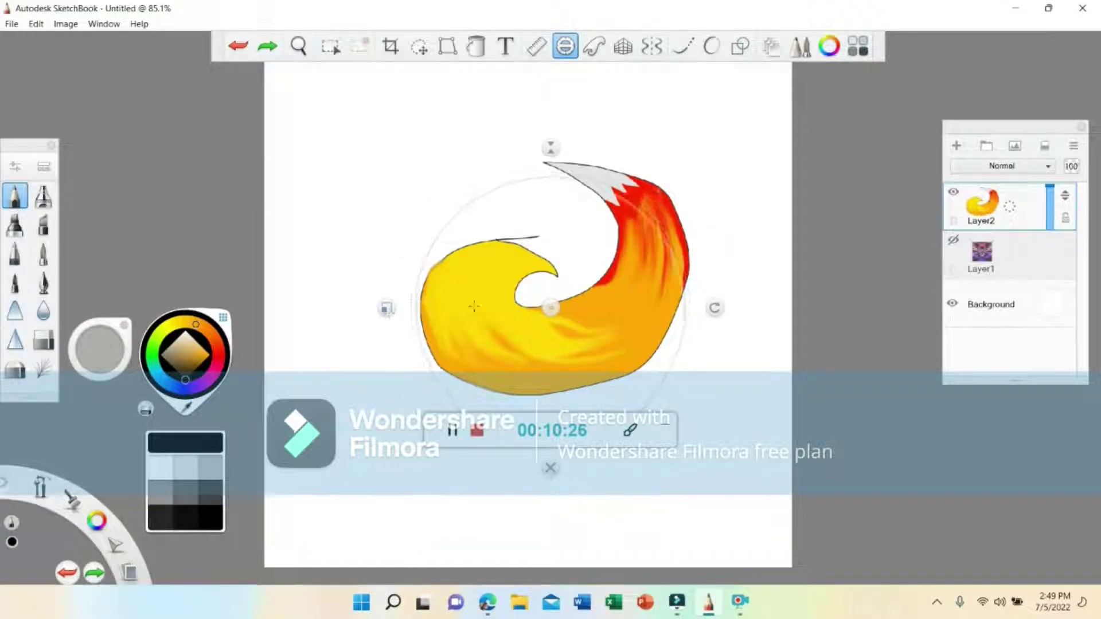
drag(549, 310, 557, 281)
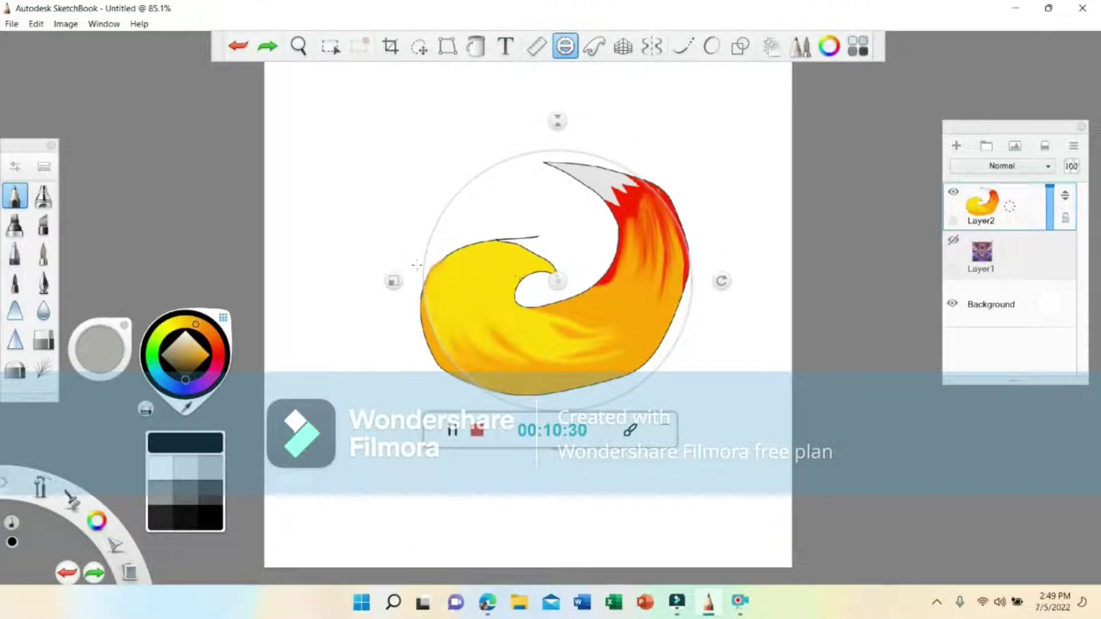
mouse_move(425, 289)
mouse_down()
mouse_move(416, 229)
mouse_move(439, 179)
mouse_move(476, 153)
mouse_move(529, 144)
mouse_up()
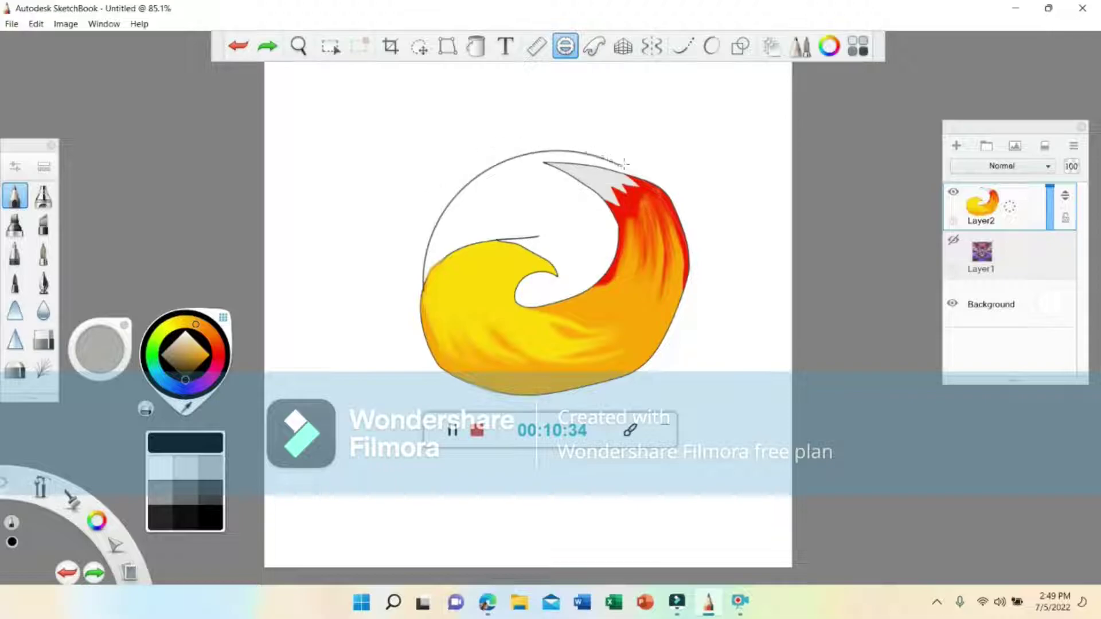
Step: Draw a wavy black coastline from the loose line above the yellow head to the underside of the grey tip
click(298, 46)
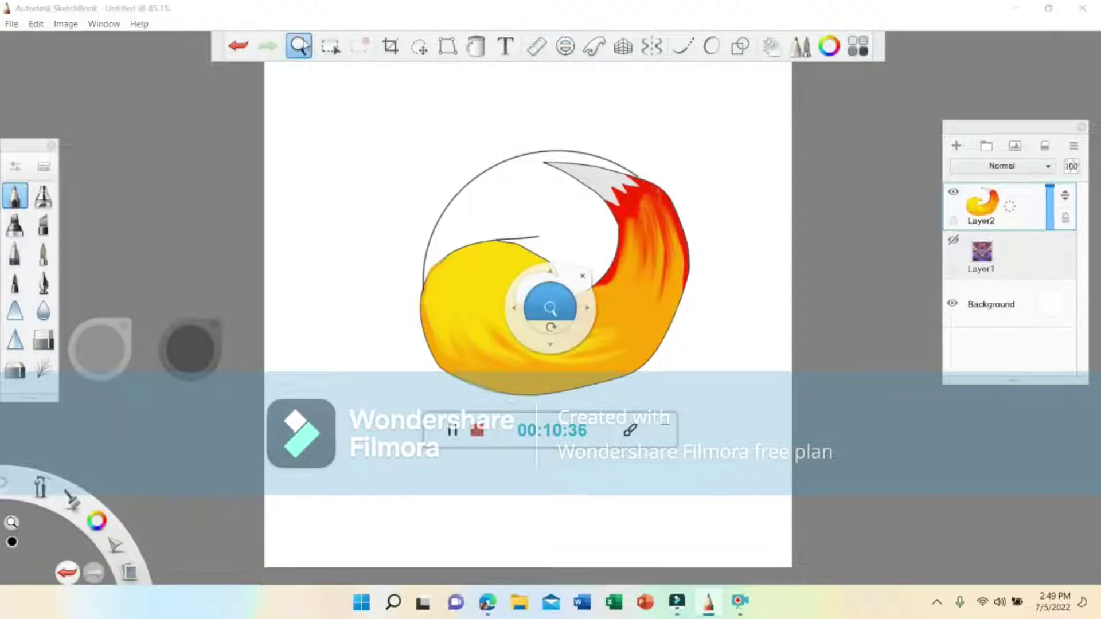
drag(536, 254, 644, 238)
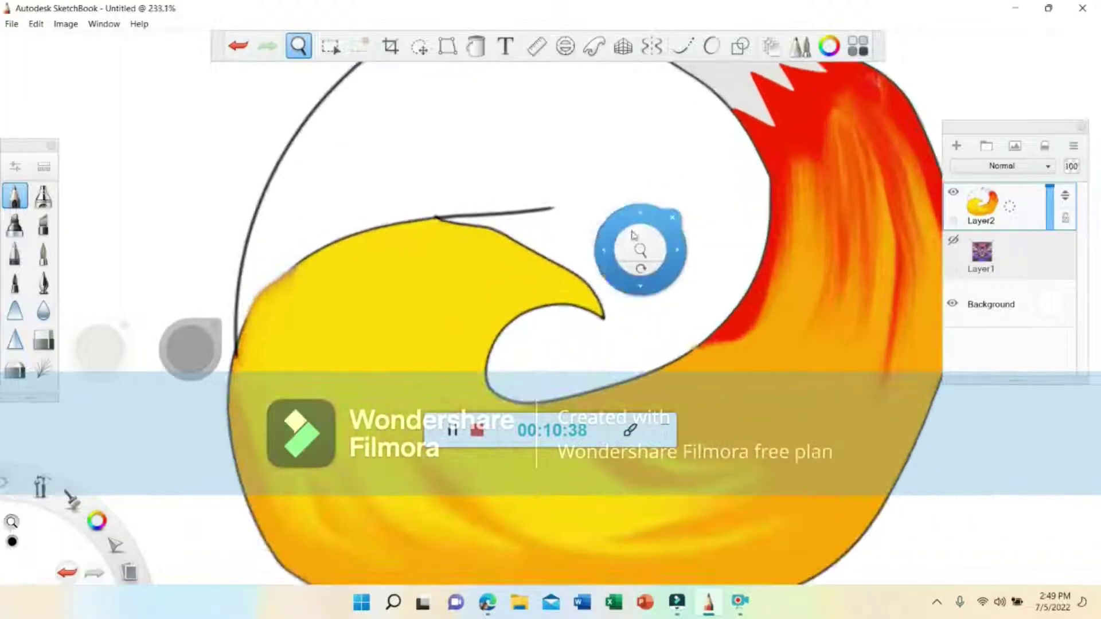
drag(505, 226, 563, 279)
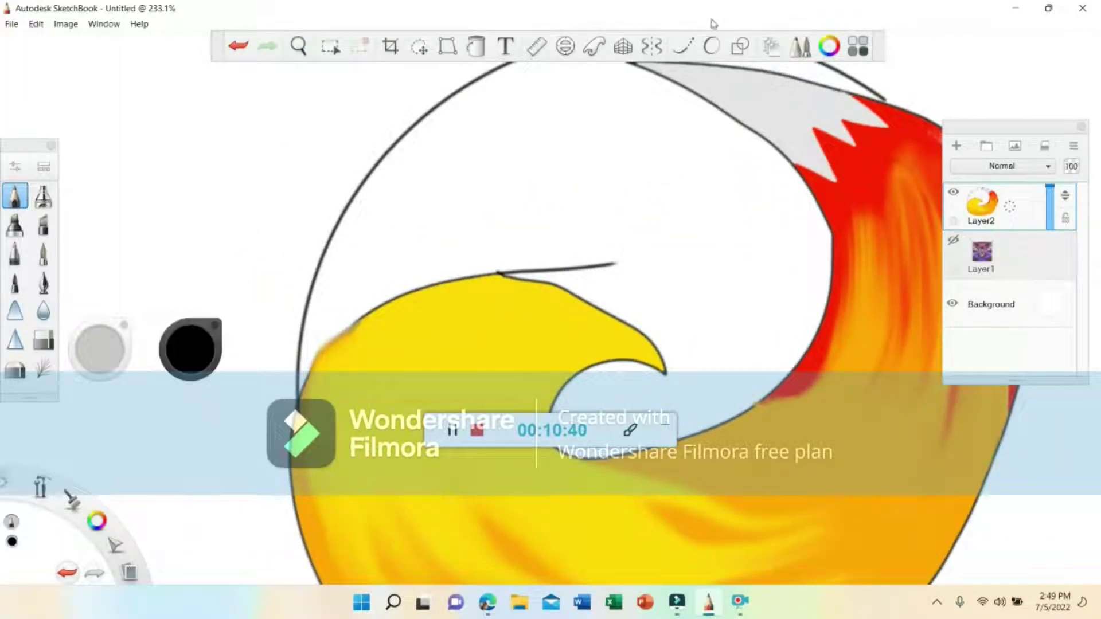
click(683, 46)
mouse_move(605, 267)
mouse_down()
mouse_move(645, 248)
mouse_move(661, 224)
mouse_move(645, 180)
mouse_move(586, 169)
mouse_move(594, 154)
mouse_move(609, 137)
mouse_move(668, 160)
mouse_move(746, 159)
mouse_move(711, 98)
mouse_up()
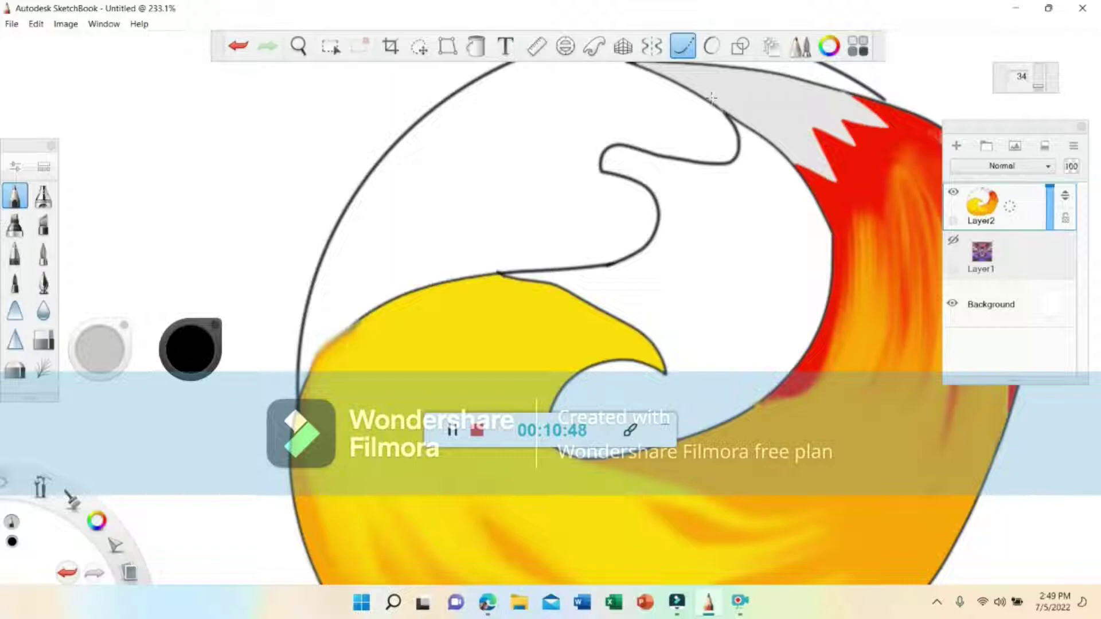
Step: Fill the area between the upper arc and the wavy coastline with solid green
click(215, 325)
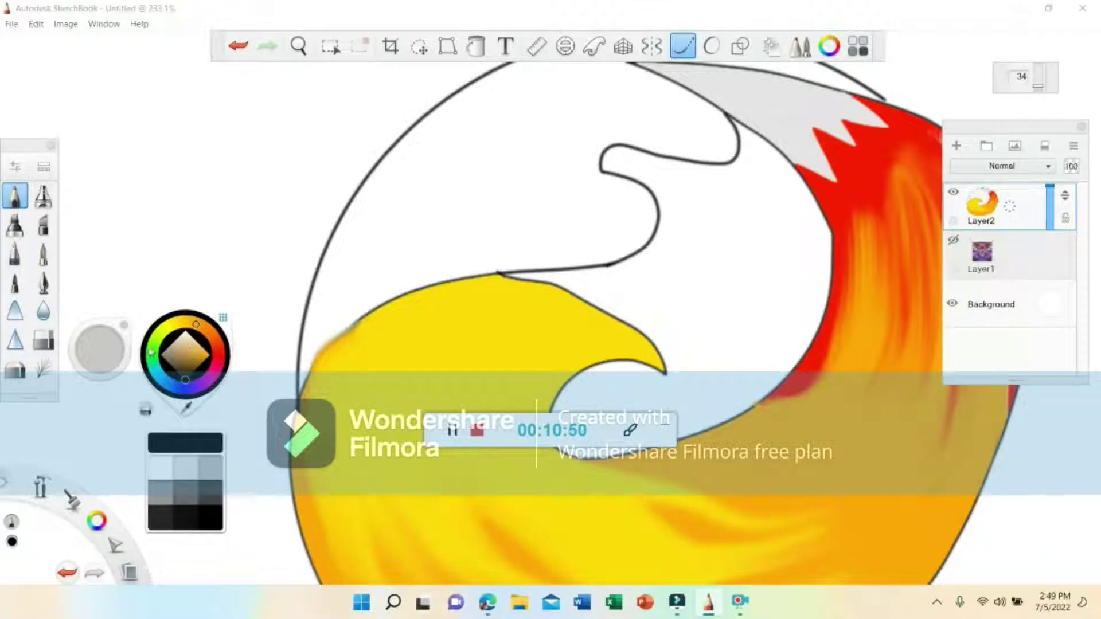
click(154, 355)
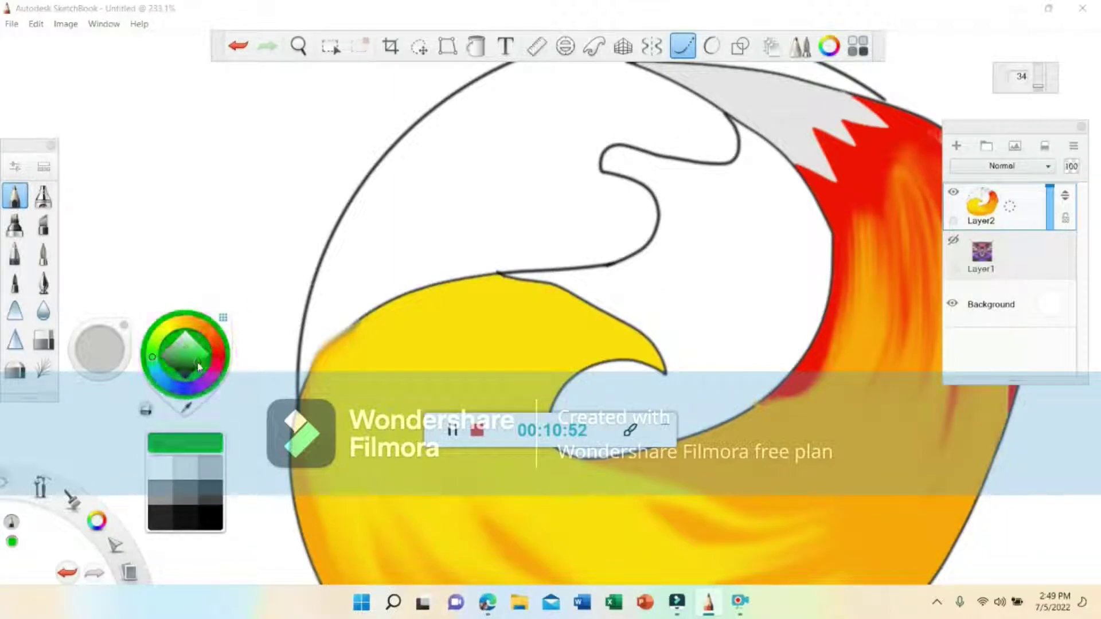
click(475, 46)
click(552, 178)
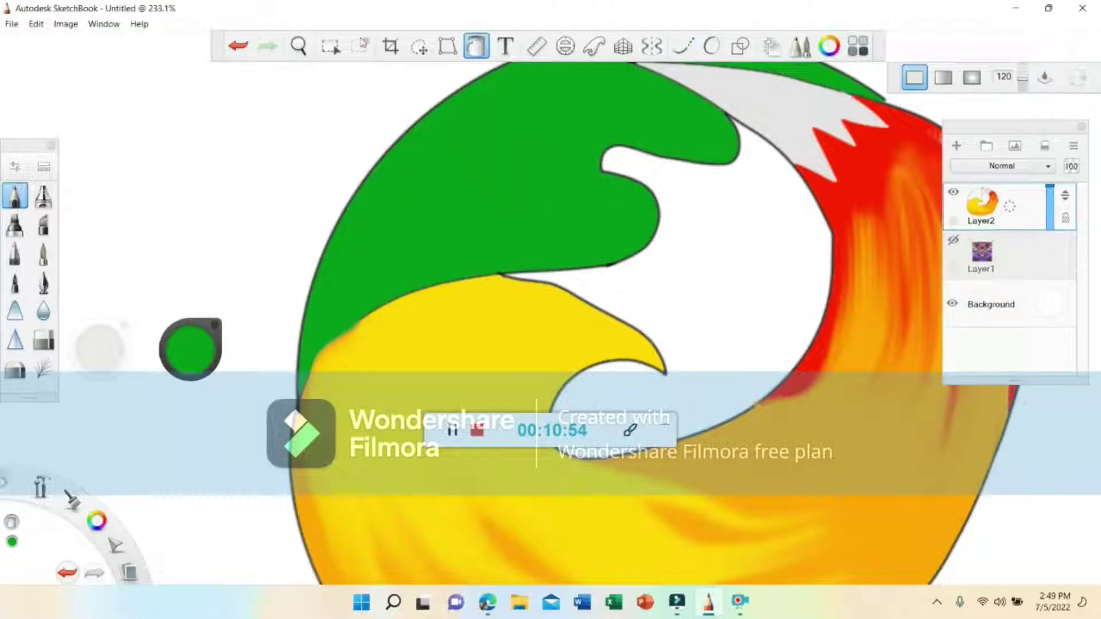
Step: Fill the white area enclosed by the coastline and the swirl's inner curve with bright blue
click(298, 46)
drag(756, 179, 600, 177)
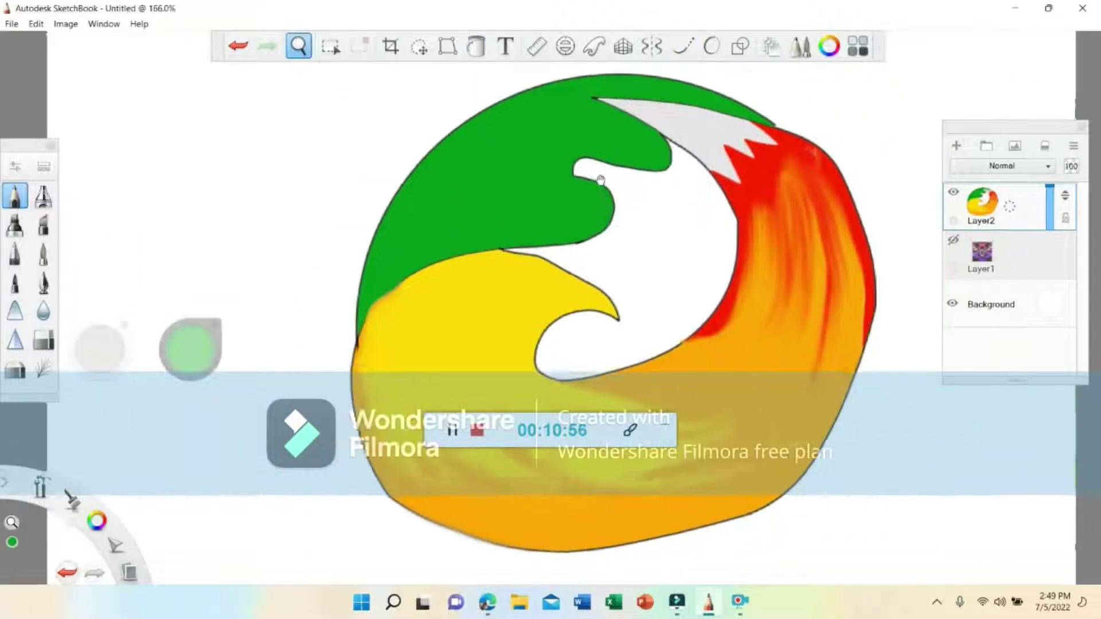
click(675, 146)
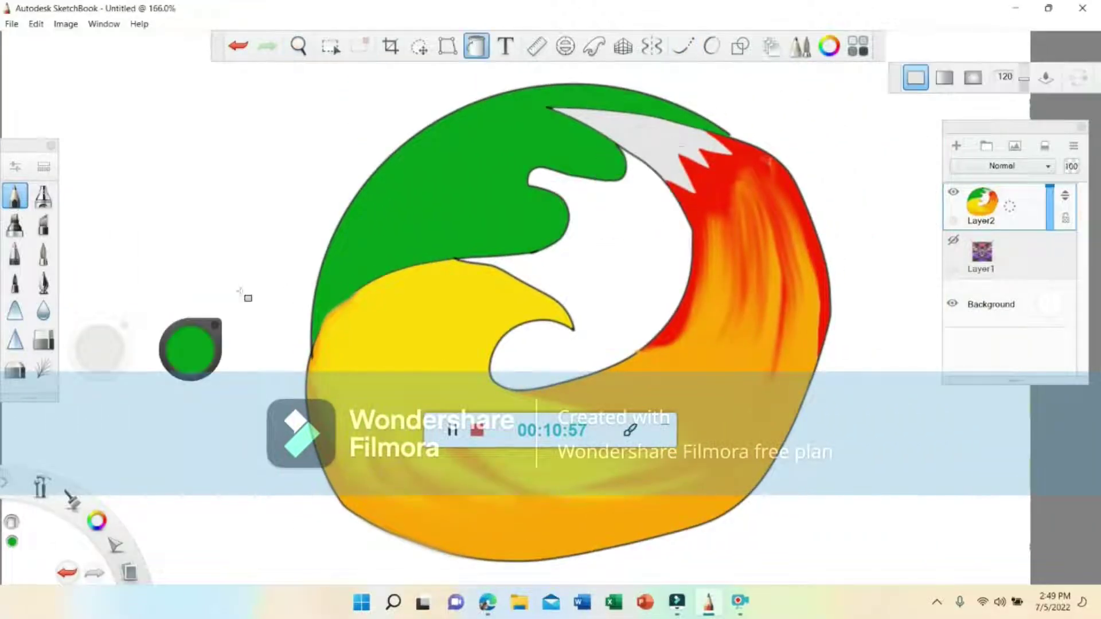
click(180, 347)
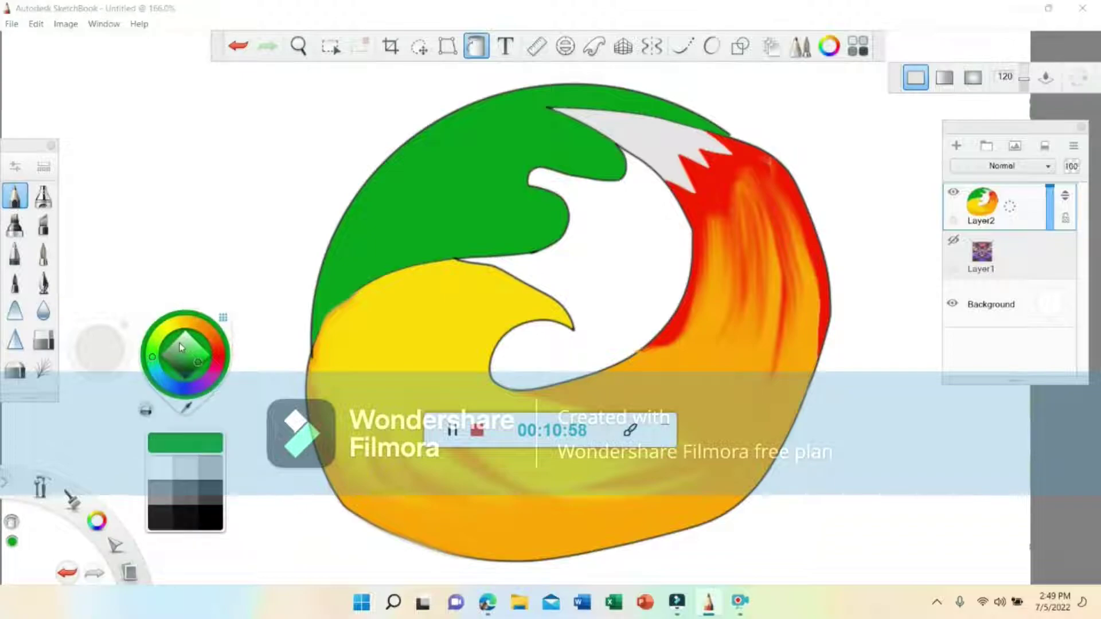
click(166, 380)
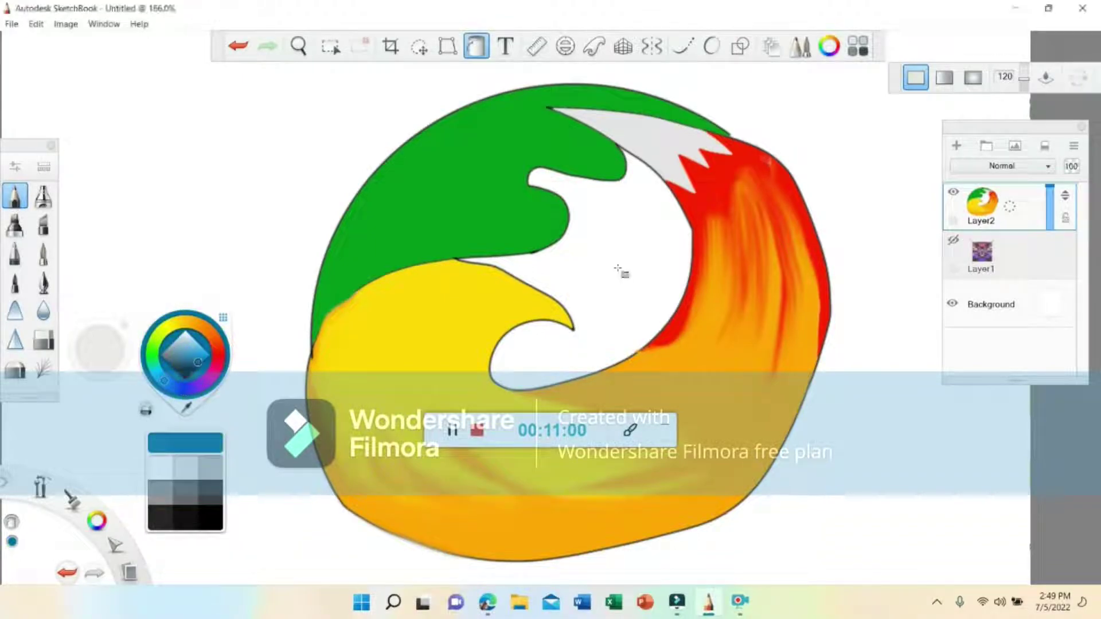
click(205, 356)
click(633, 278)
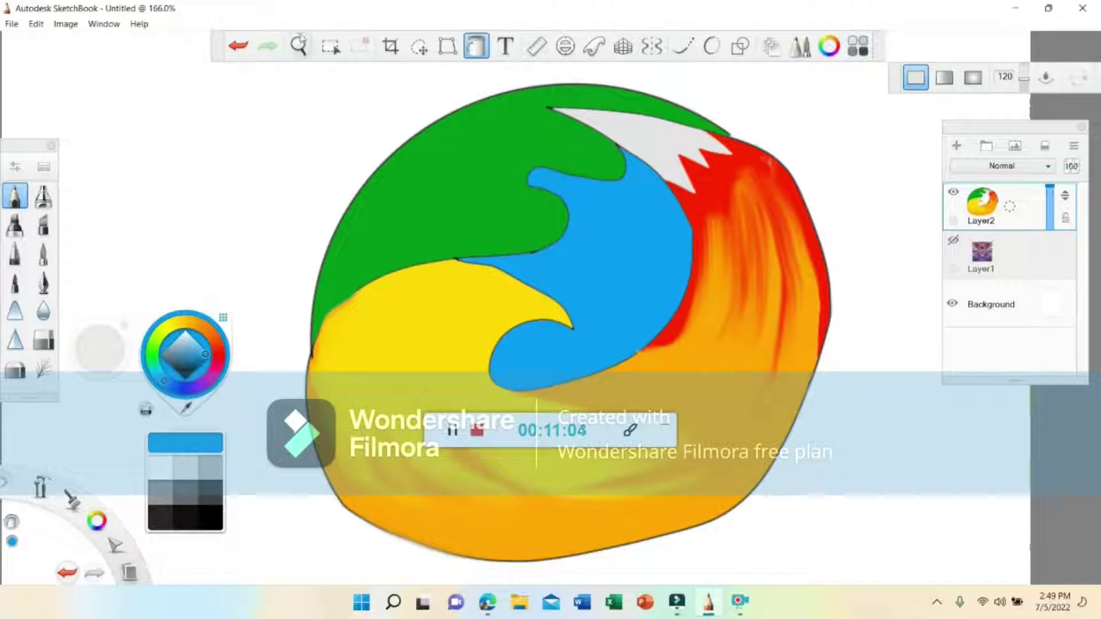
Step: Show the hidden checkerboard layer, Layer1, behind the finished globe
click(300, 41)
drag(670, 113, 558, 116)
drag(491, 283, 366, 333)
drag(549, 263, 718, 196)
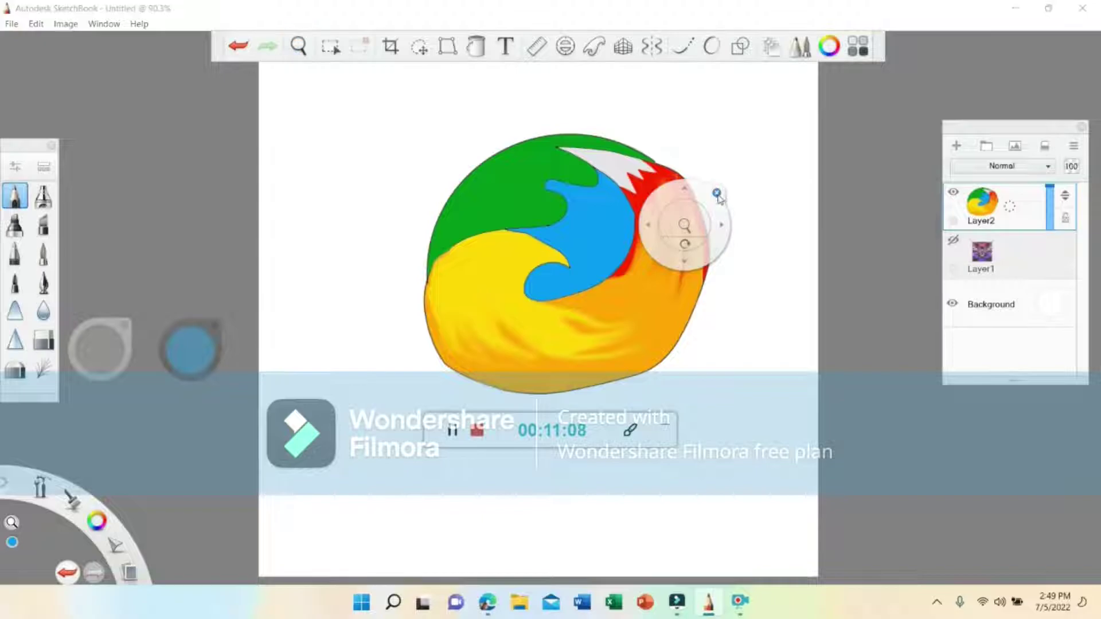
click(717, 194)
click(953, 240)
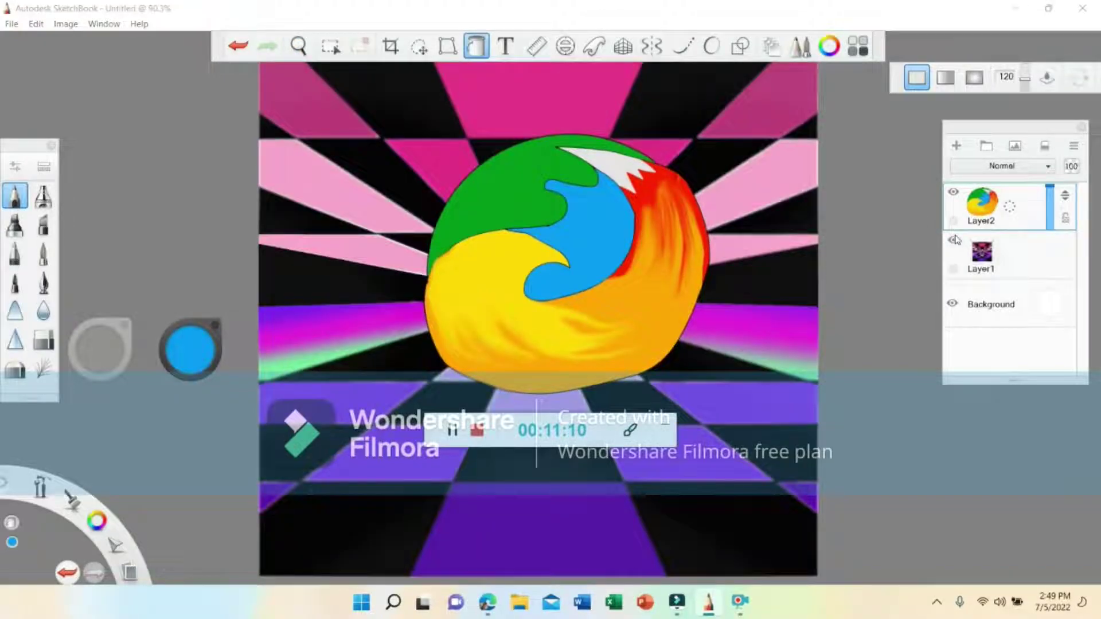
Step: Add a layer between the checkerboard and globe layers, and set up black drawing with symmetry across the vertical axis
click(200, 343)
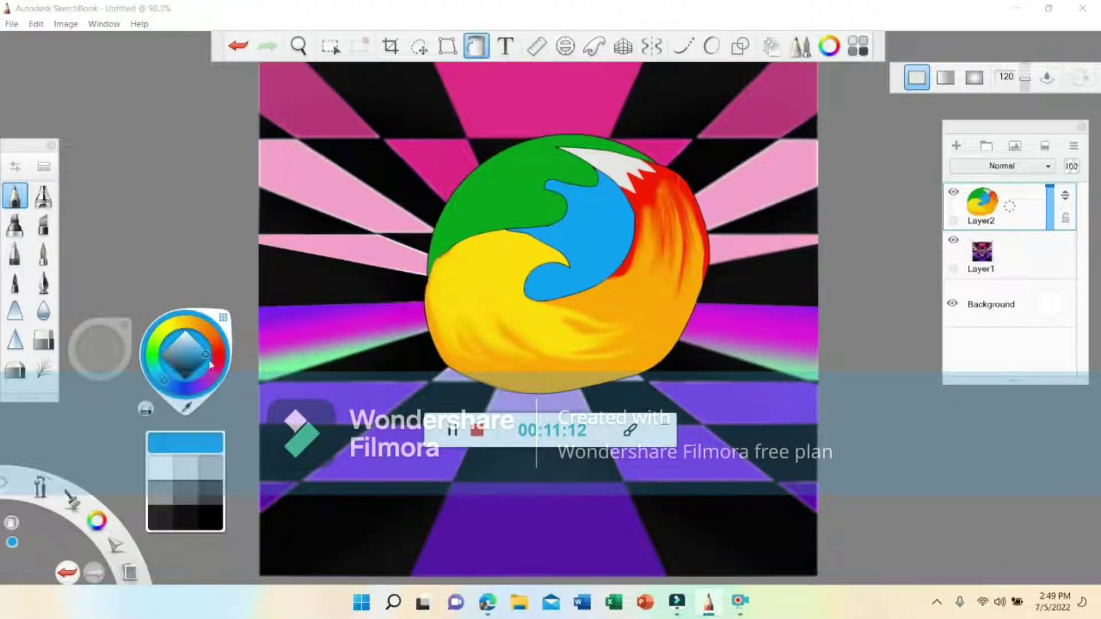
click(186, 383)
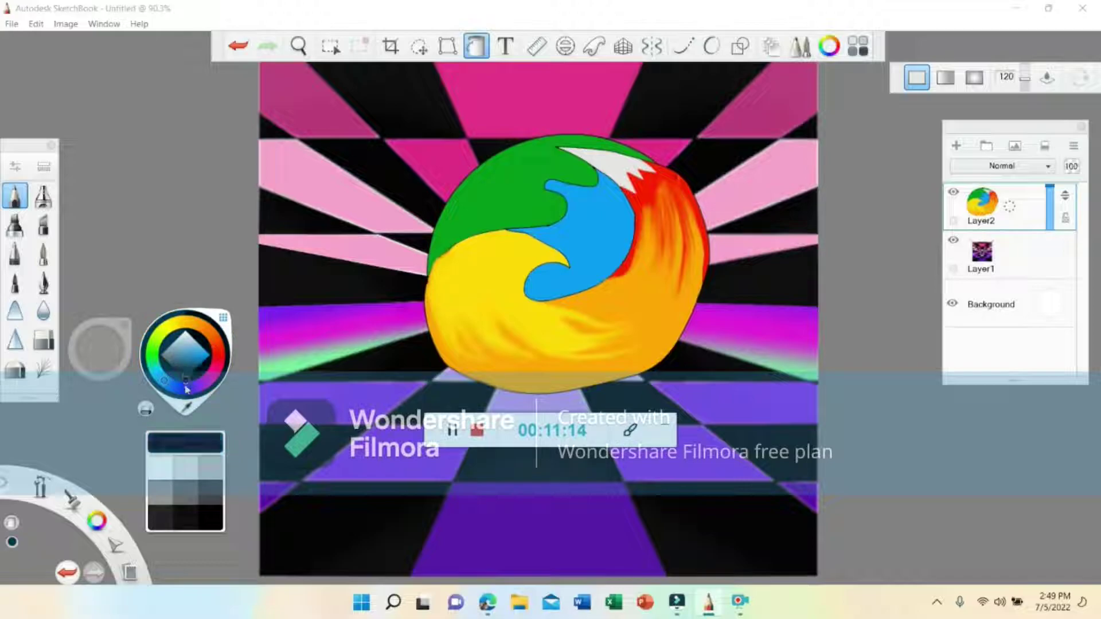
click(991, 242)
click(956, 145)
click(671, 51)
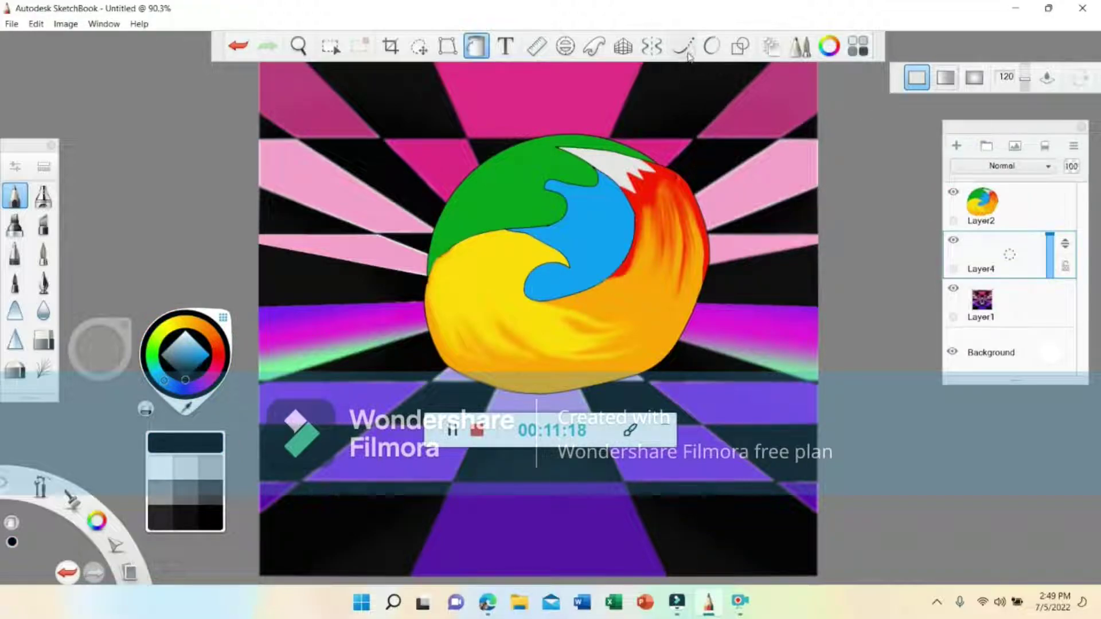
click(652, 46)
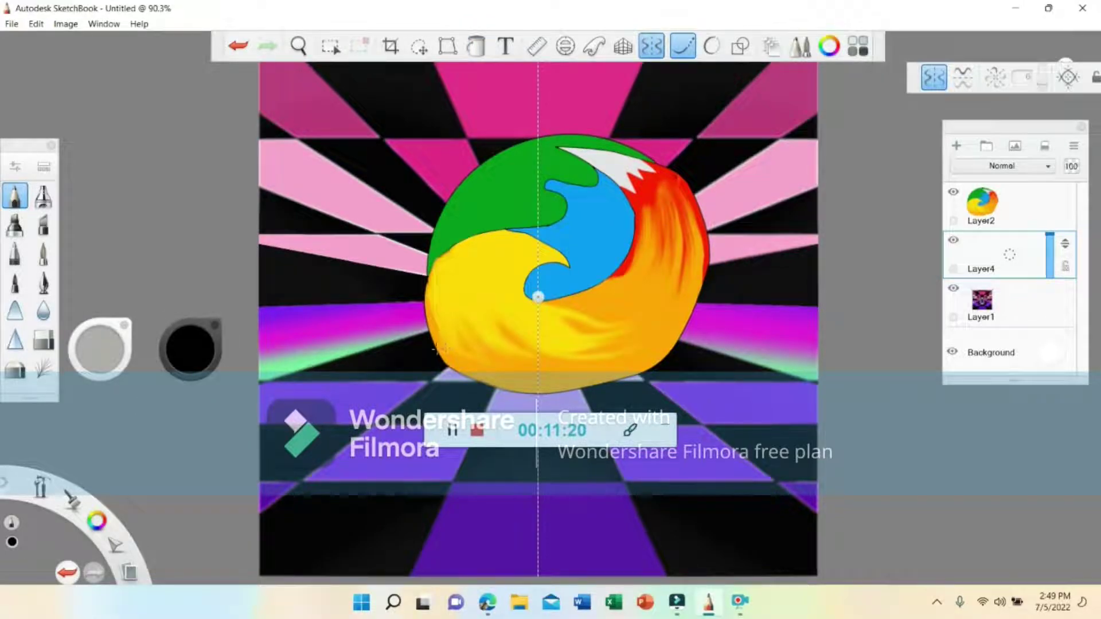
Step: Hide the checkerboard layer, Layer1, so only the globe shows on the white background
click(953, 289)
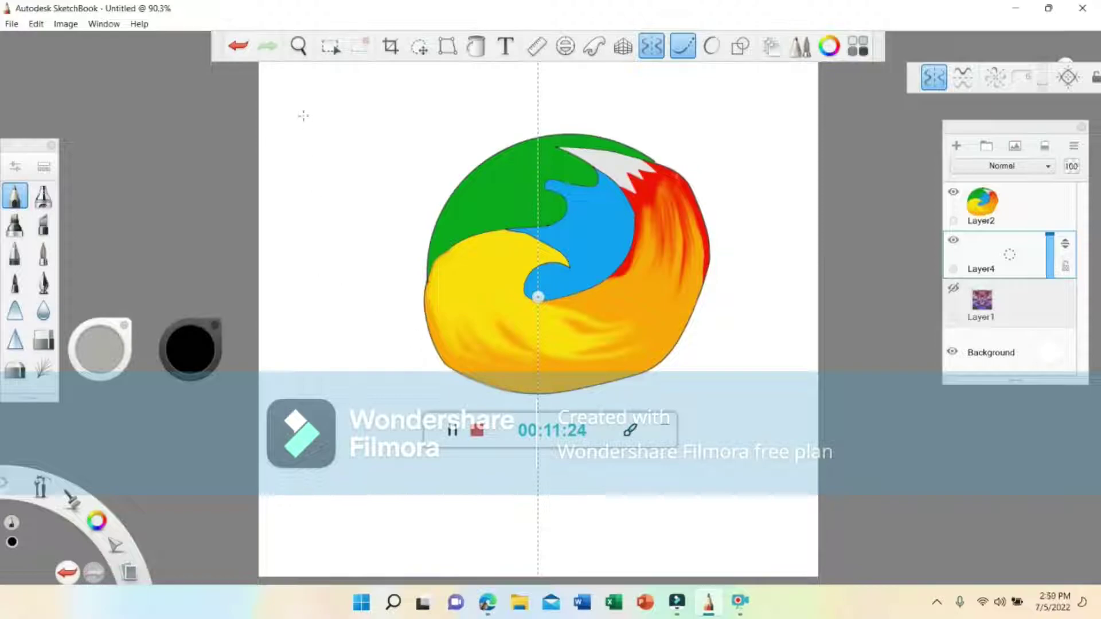
click(298, 49)
drag(453, 259, 510, 203)
click(674, 140)
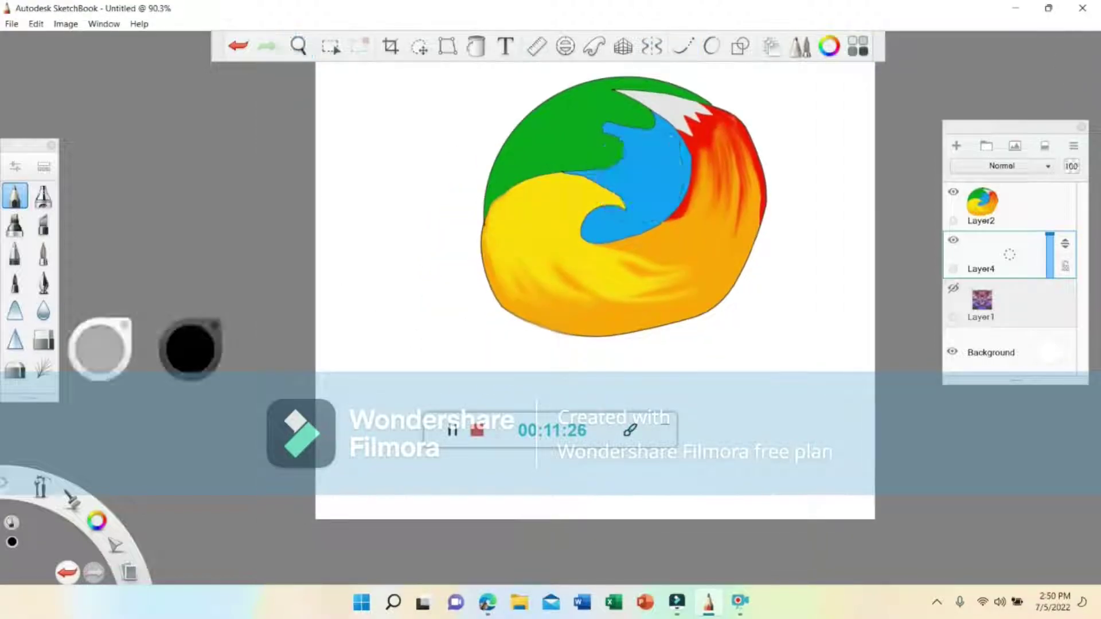
Step: Draw mirrored black outlines of two curved shapes below the globe, with pointed outer tips, jagged inner edges and necks running up behind it
click(683, 46)
click(652, 47)
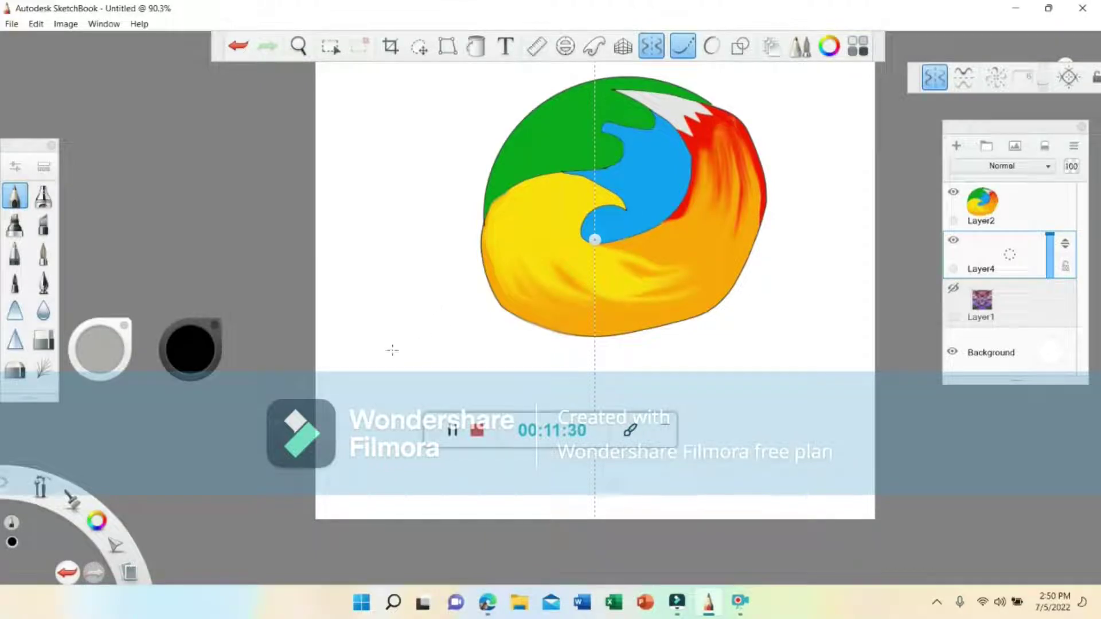
mouse_move(359, 363)
mouse_down()
mouse_move(332, 470)
mouse_move(347, 441)
mouse_up()
mouse_move(401, 393)
mouse_down()
mouse_move(496, 391)
mouse_move(557, 338)
mouse_move(507, 364)
mouse_move(550, 336)
mouse_move(478, 357)
mouse_move(531, 333)
mouse_move(494, 351)
mouse_up()
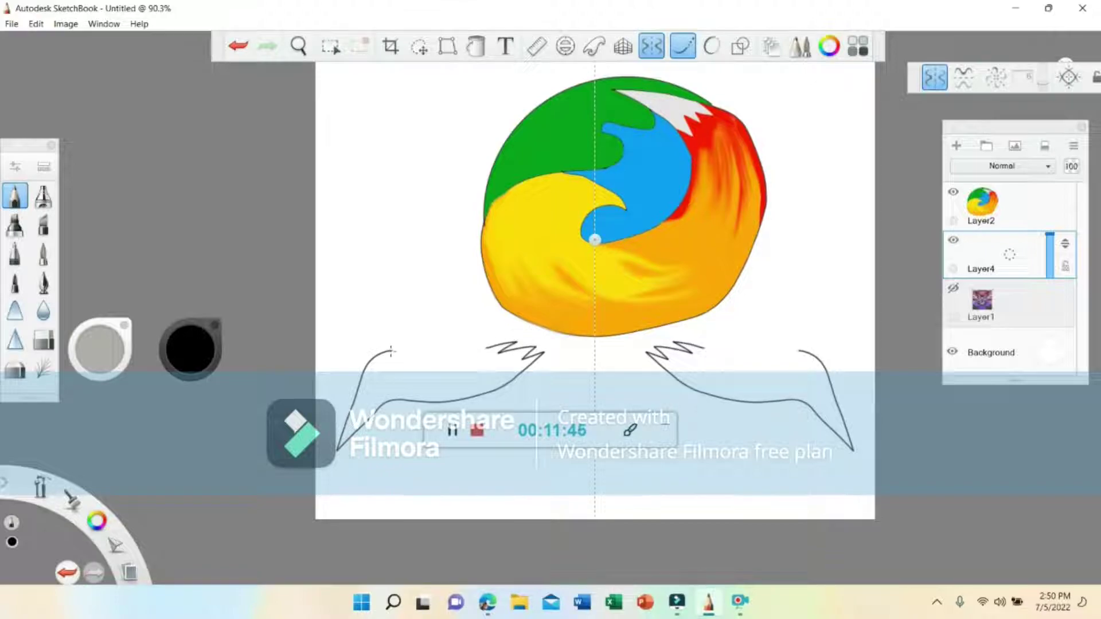
drag(437, 346, 461, 299)
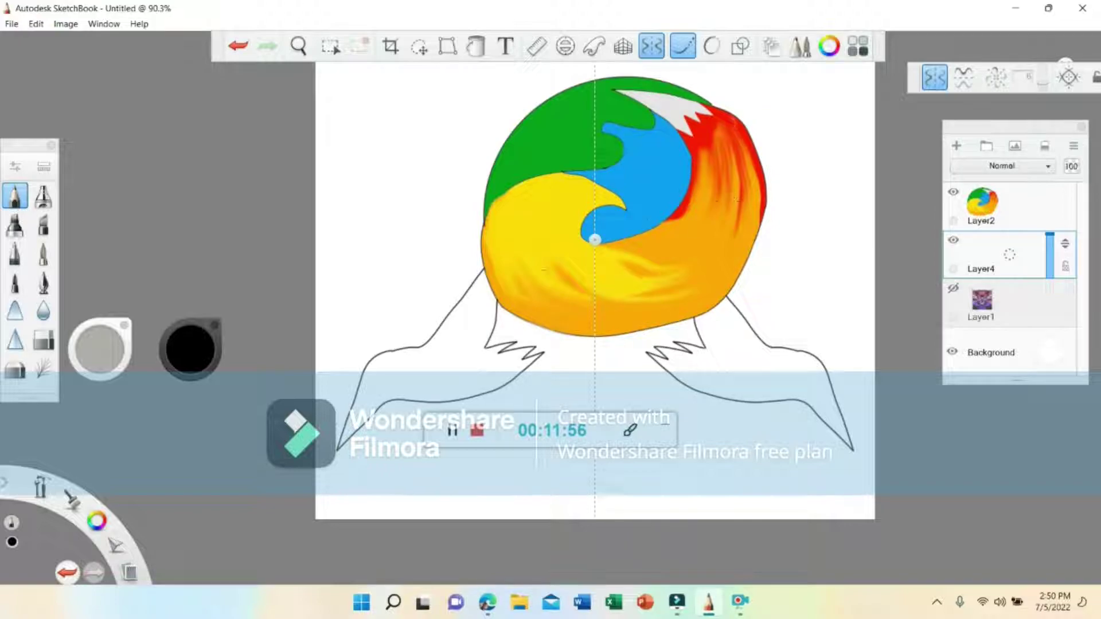
Step: Draw a mirrored black arc across each curved shape to separate its pointed outer tip
click(203, 354)
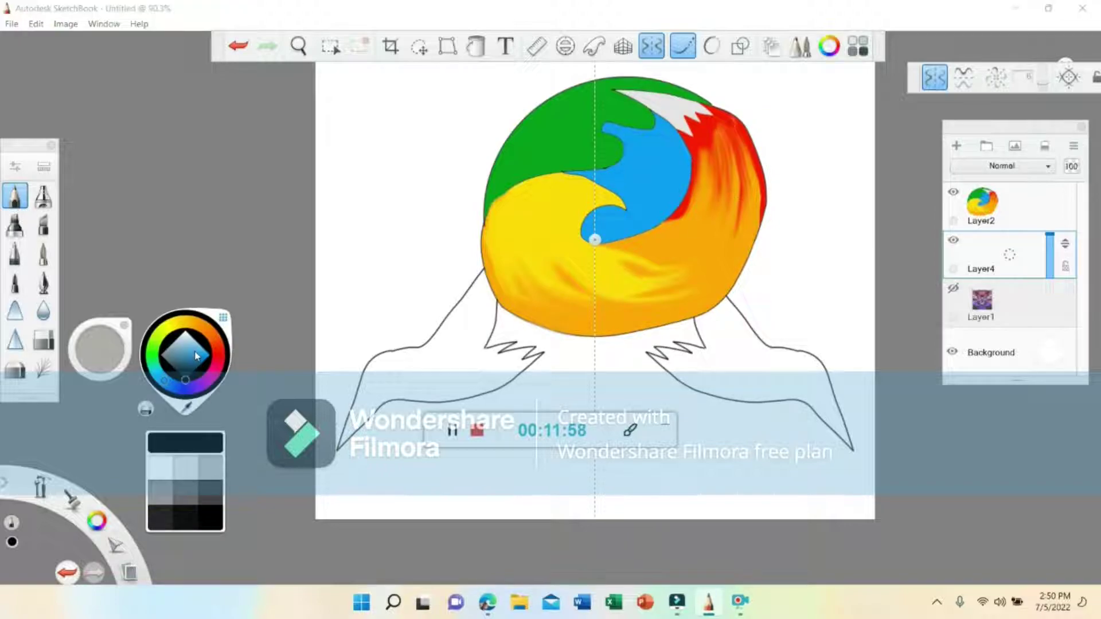
click(299, 45)
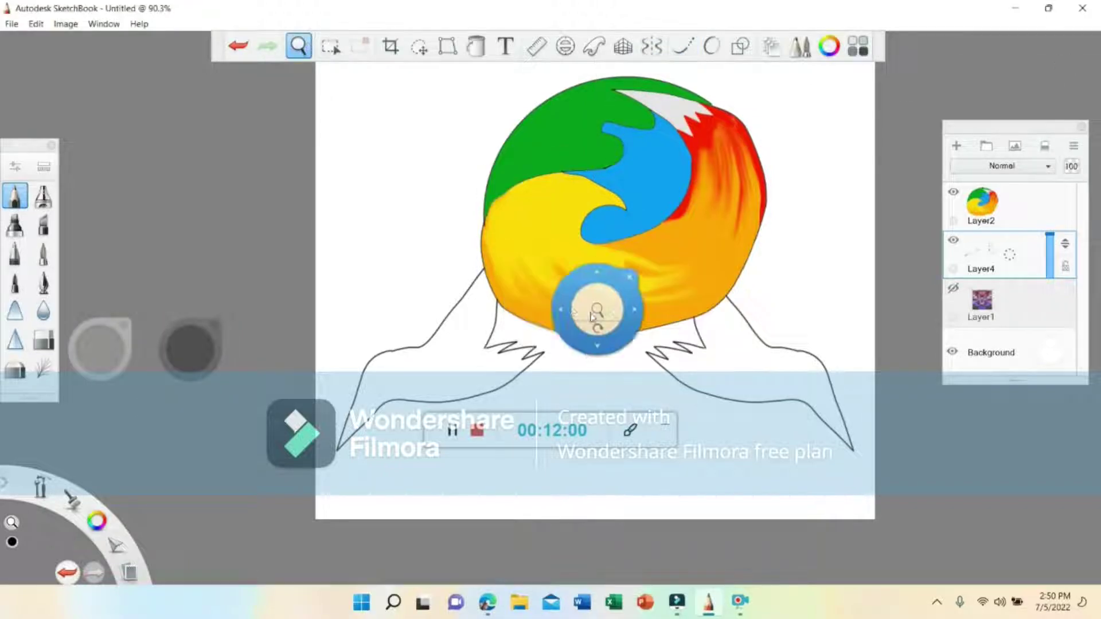
drag(506, 304, 500, 152)
drag(674, 217, 728, 243)
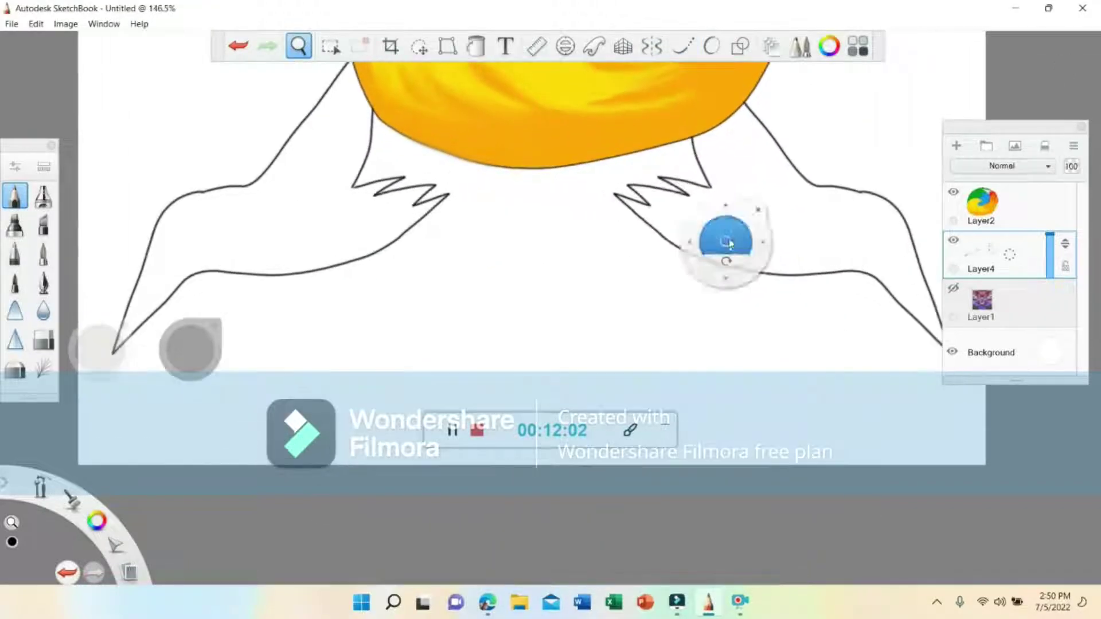
drag(554, 231, 753, 221)
click(886, 115)
click(679, 46)
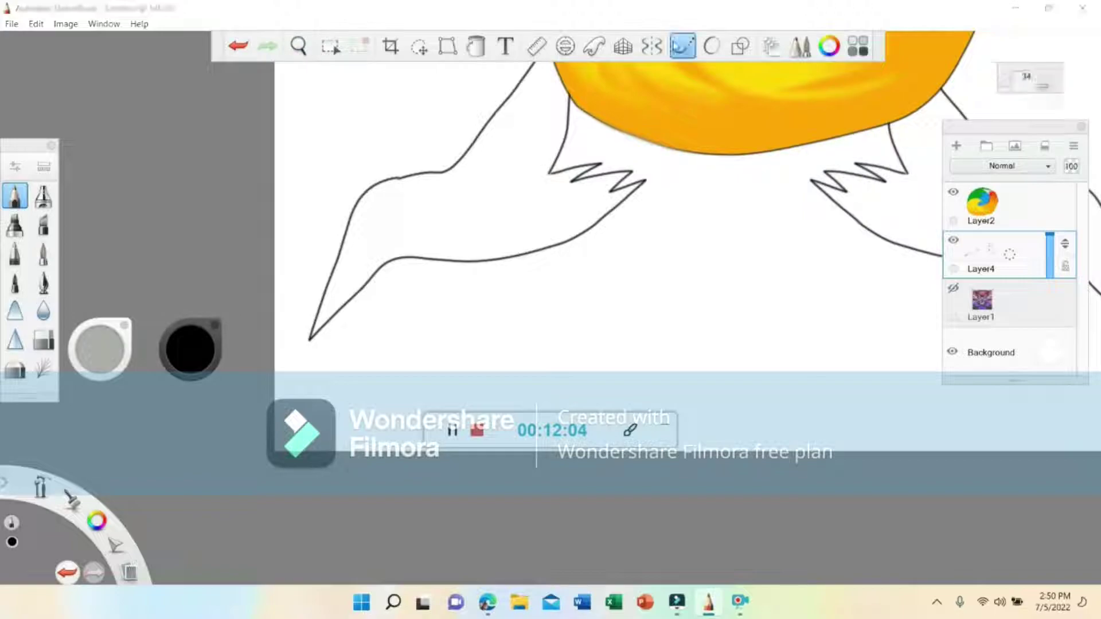
click(652, 46)
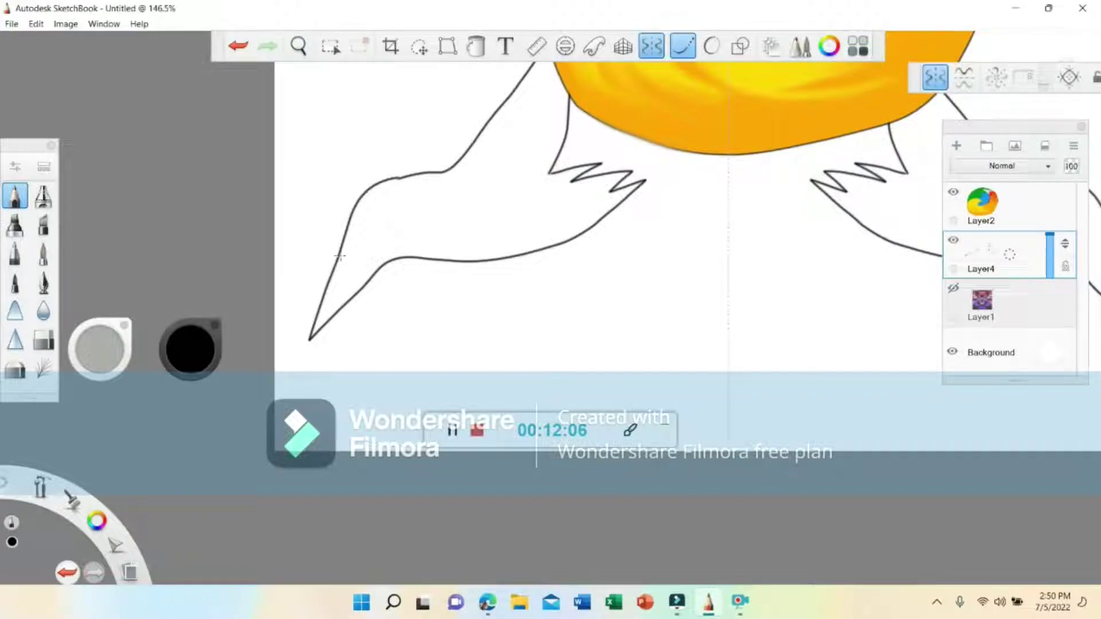
drag(338, 256, 350, 258)
Step: Fill the pointed tips of both curved shapes with black
click(201, 352)
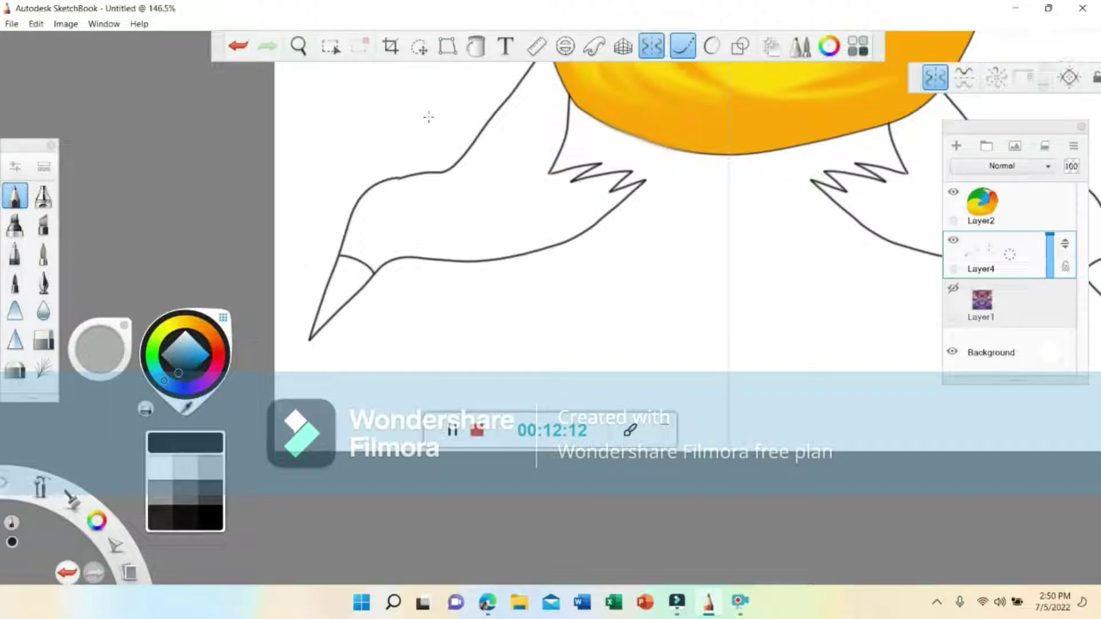
click(476, 45)
click(347, 295)
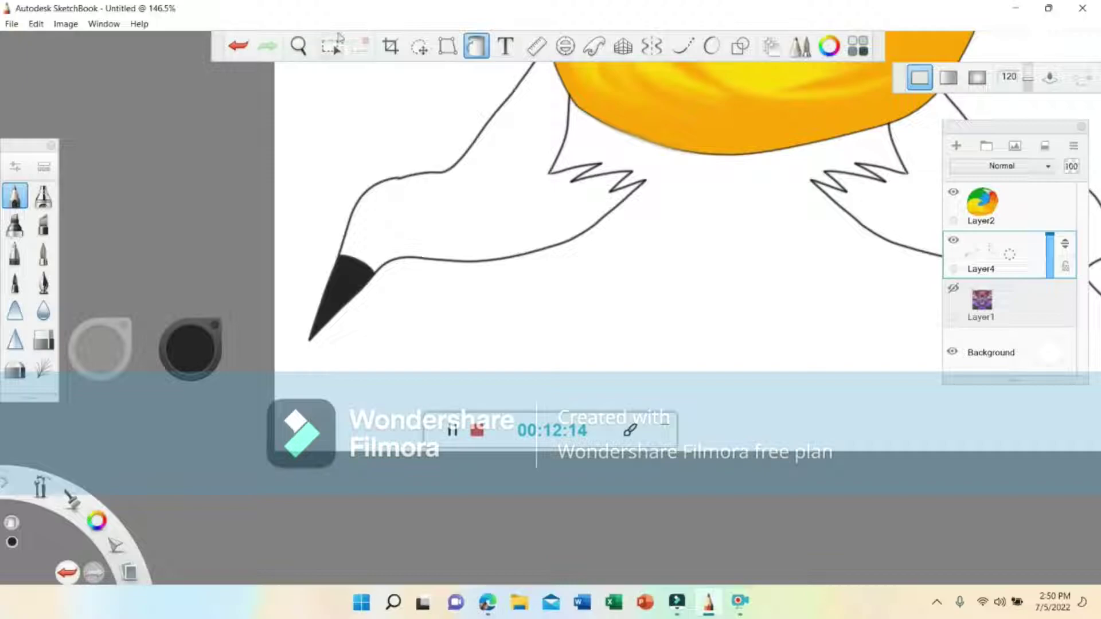
click(299, 46)
drag(648, 284, 396, 248)
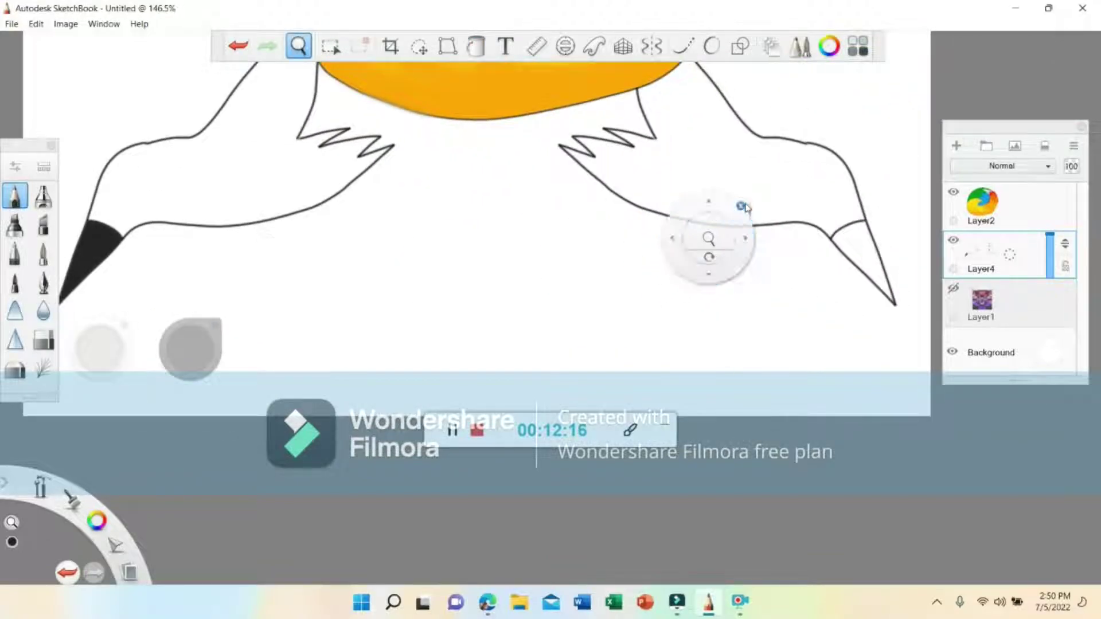
click(744, 207)
click(869, 251)
Step: Draw a mirrored magenta curve above the lower edge of each shape, just inward from the black tip
click(297, 44)
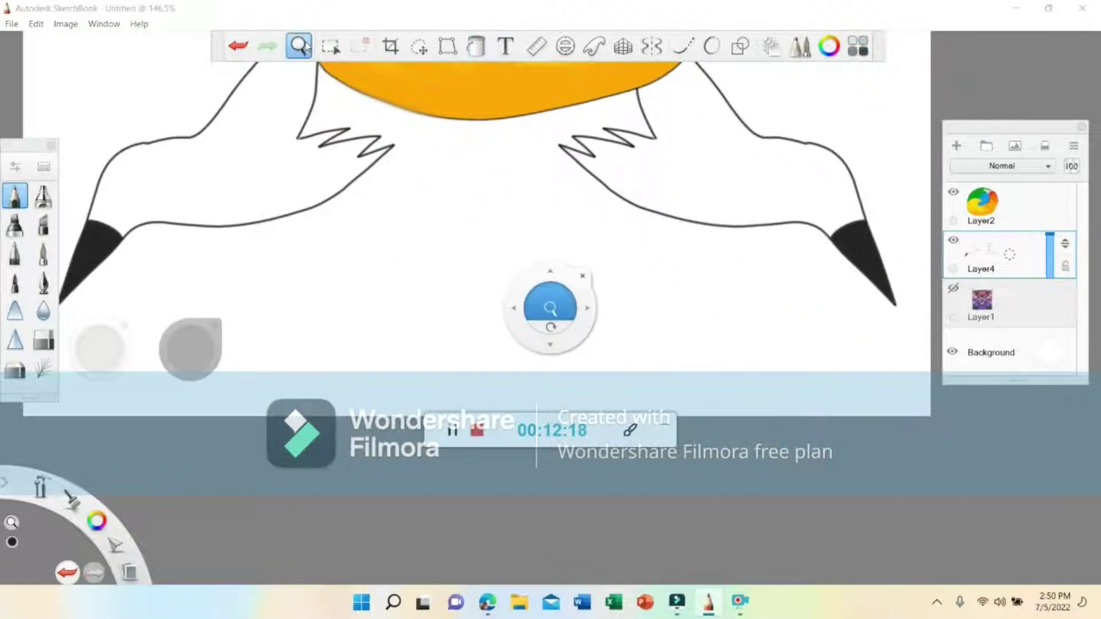
drag(298, 194, 424, 231)
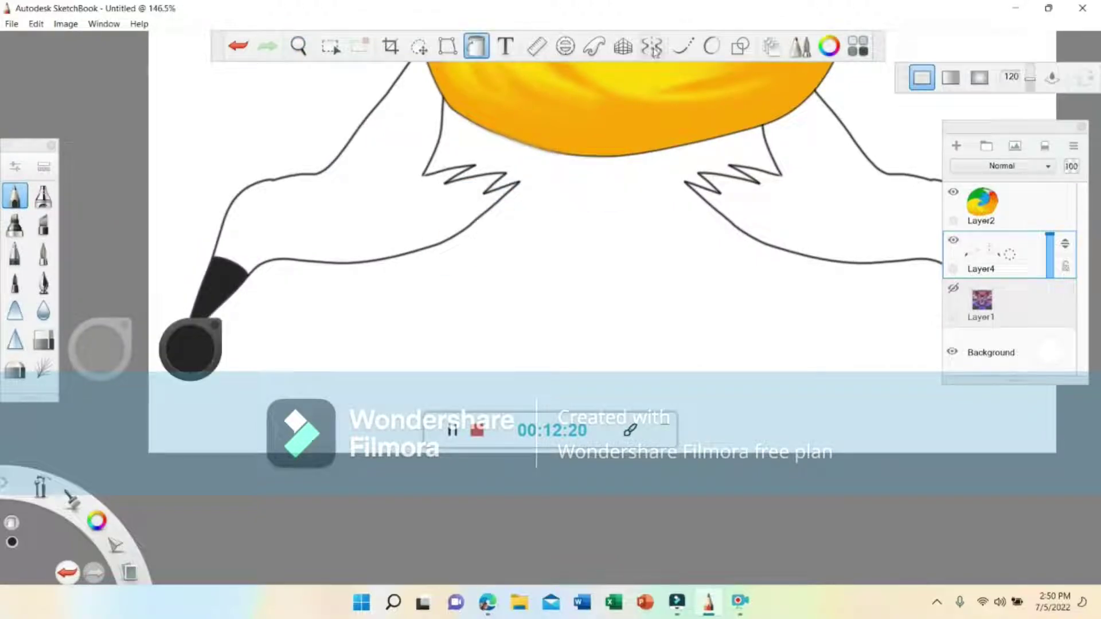
click(652, 46)
click(682, 47)
click(189, 366)
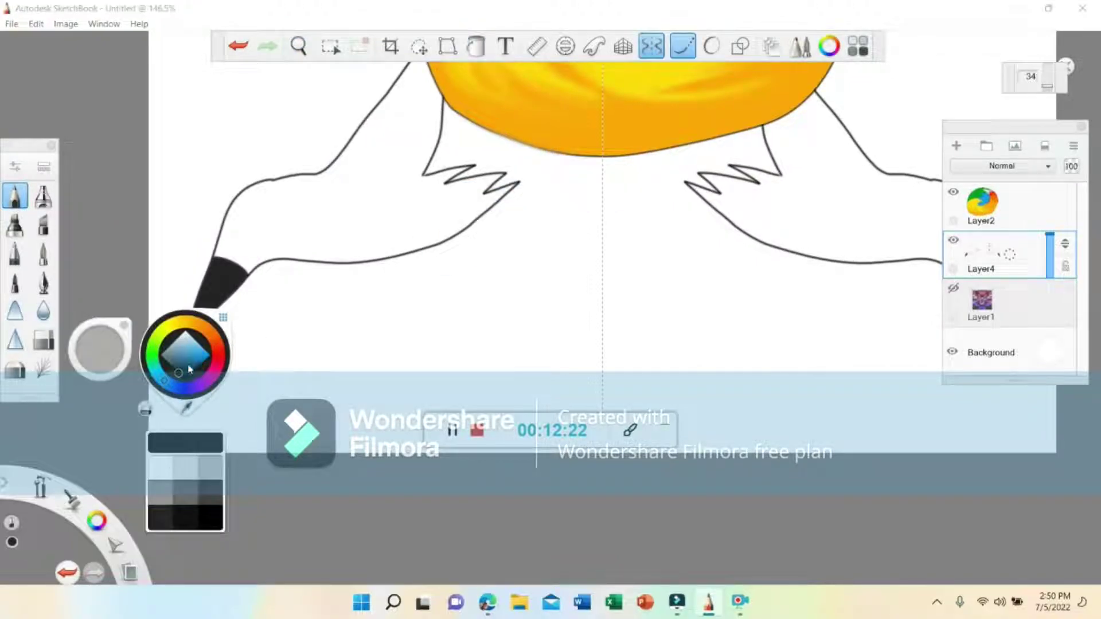
click(212, 367)
click(201, 362)
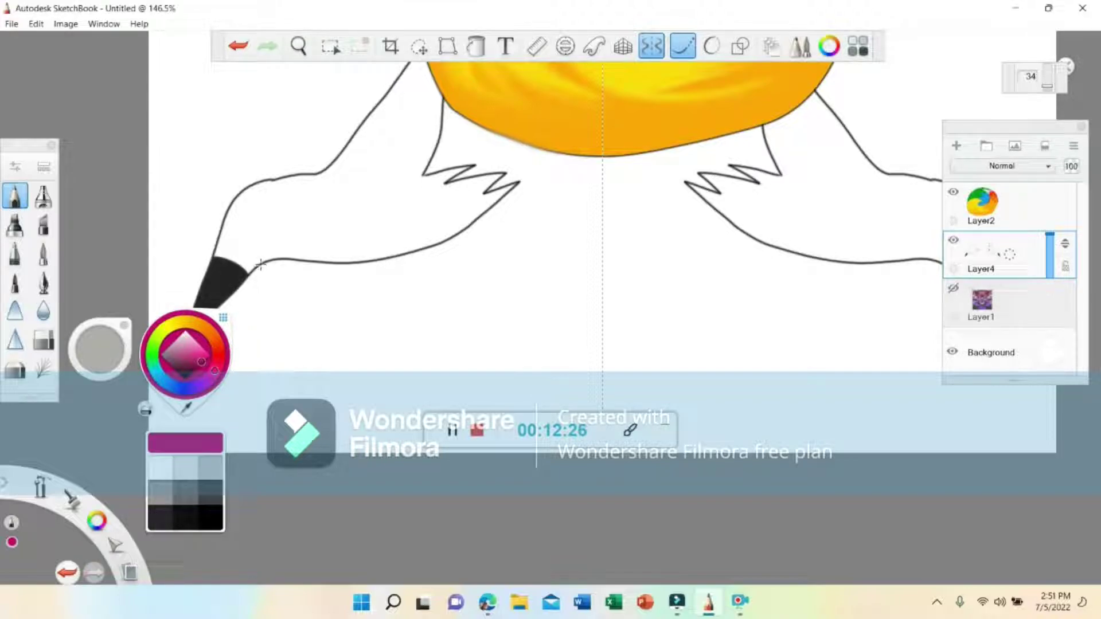
mouse_move(261, 261)
mouse_down()
mouse_move(305, 235)
mouse_move(377, 261)
mouse_up()
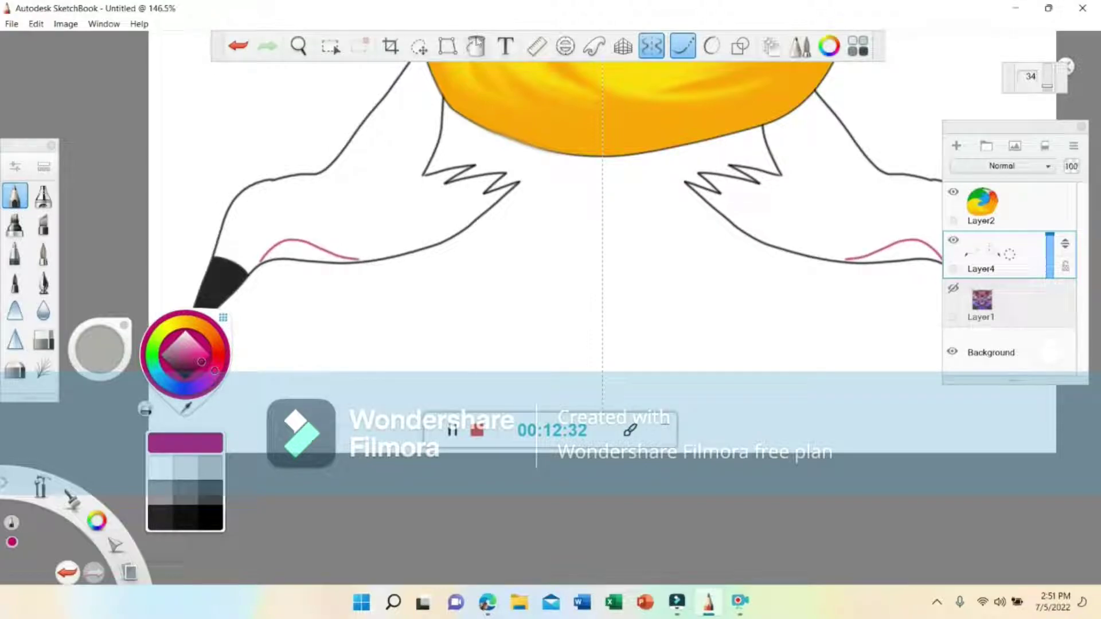
Step: Try to fill the area under the left magenta curve with magenta, and undo the fill
key(f)
click(308, 259)
click(238, 46)
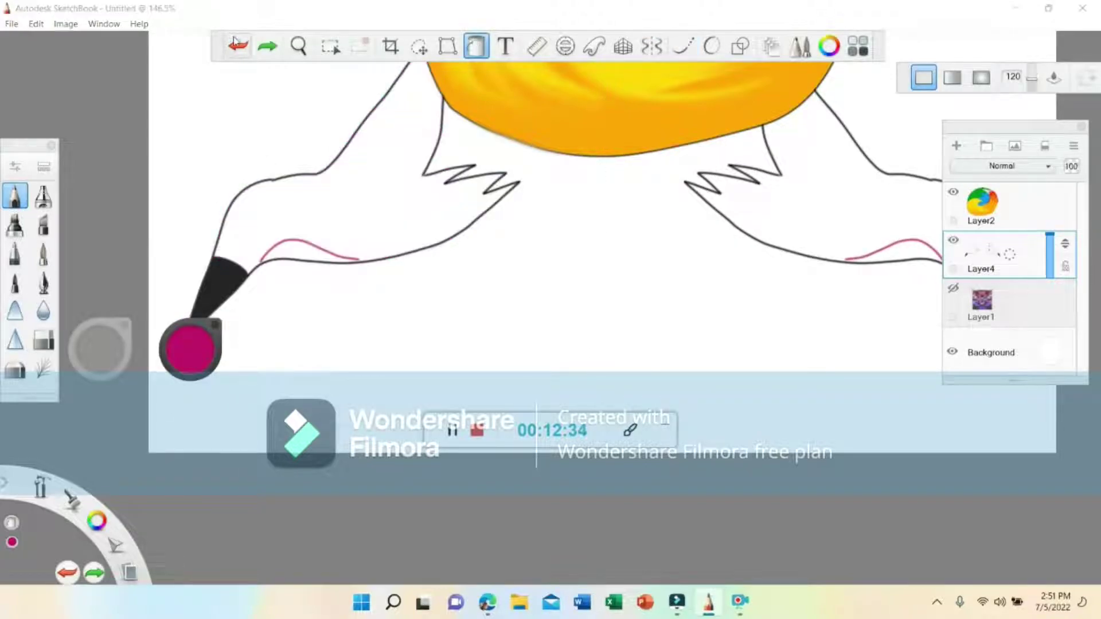
Step: Extend the ends of the magenta curves to the black outline, and fill the area under the left curve with magenta
click(683, 46)
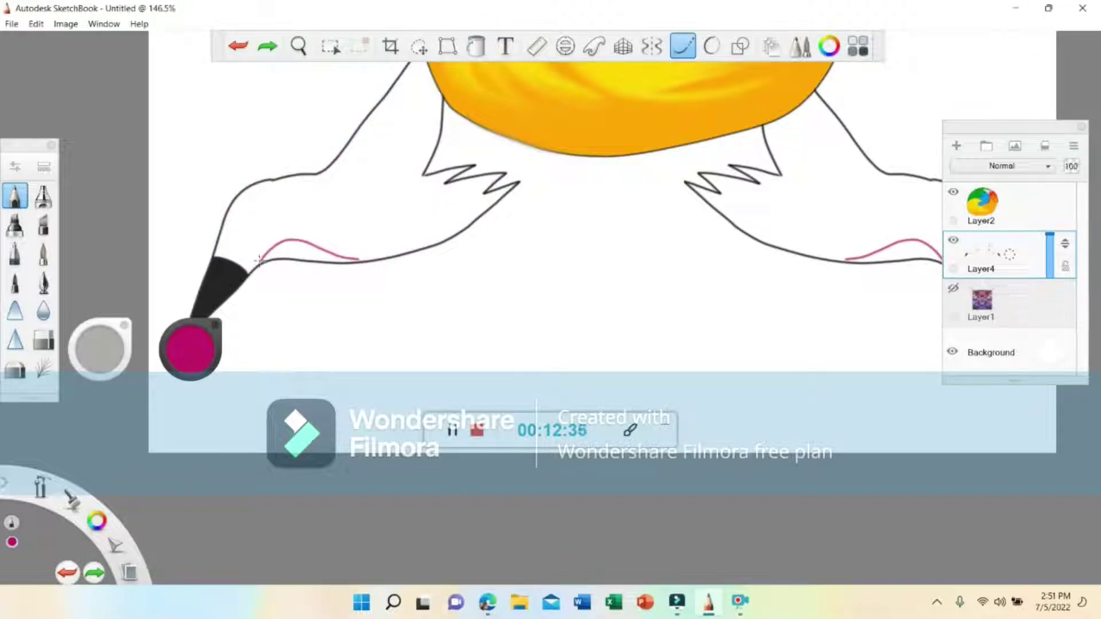
drag(247, 279, 245, 282)
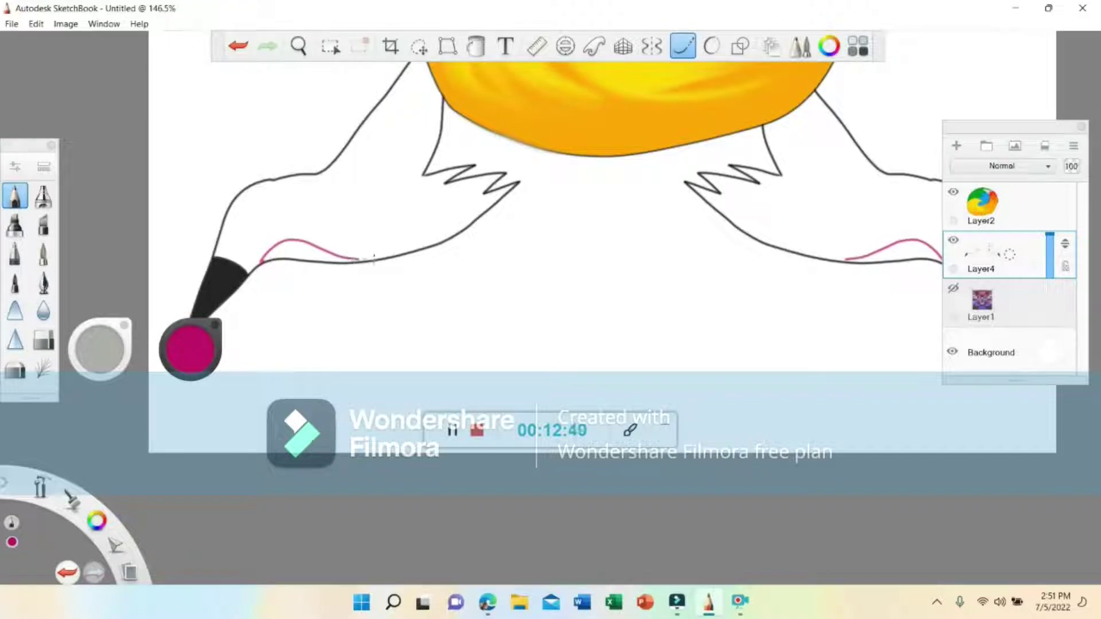
key(f)
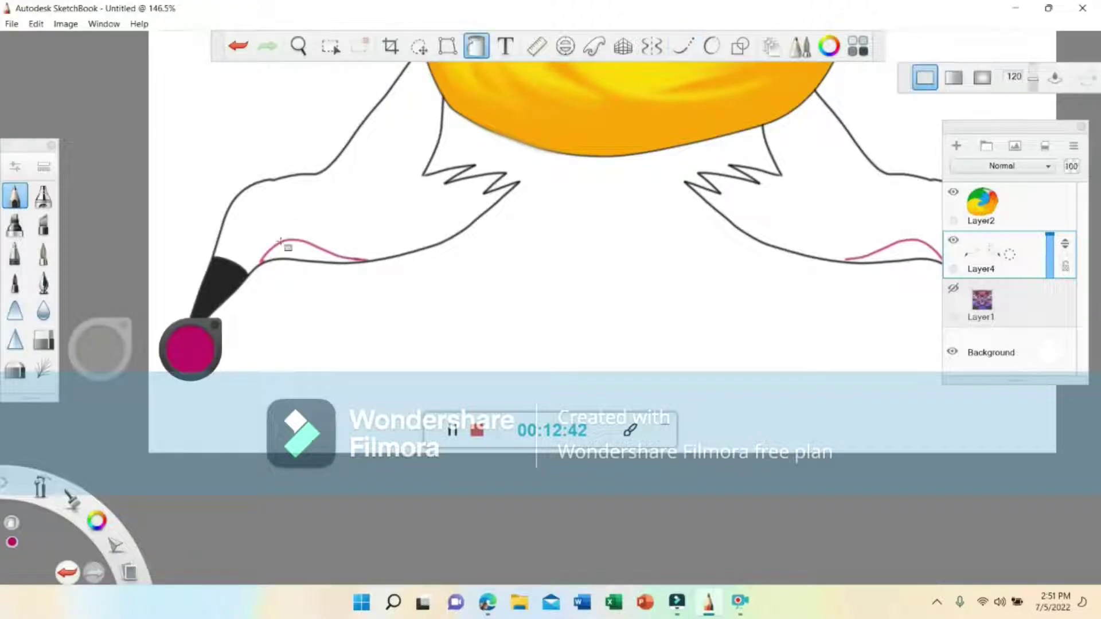
click(295, 252)
click(683, 46)
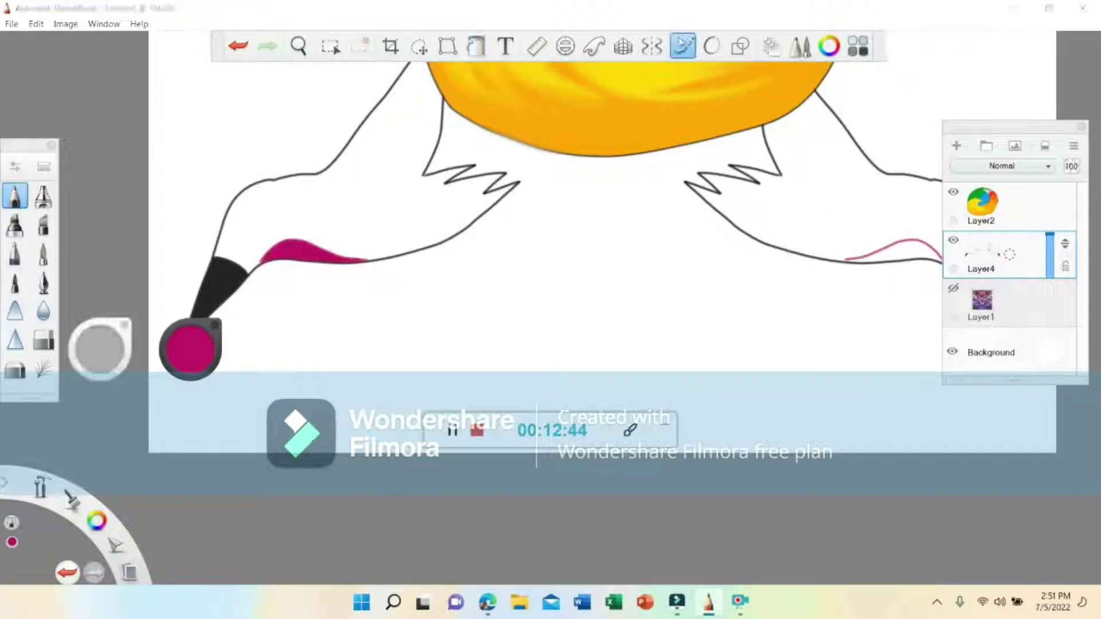
click(652, 46)
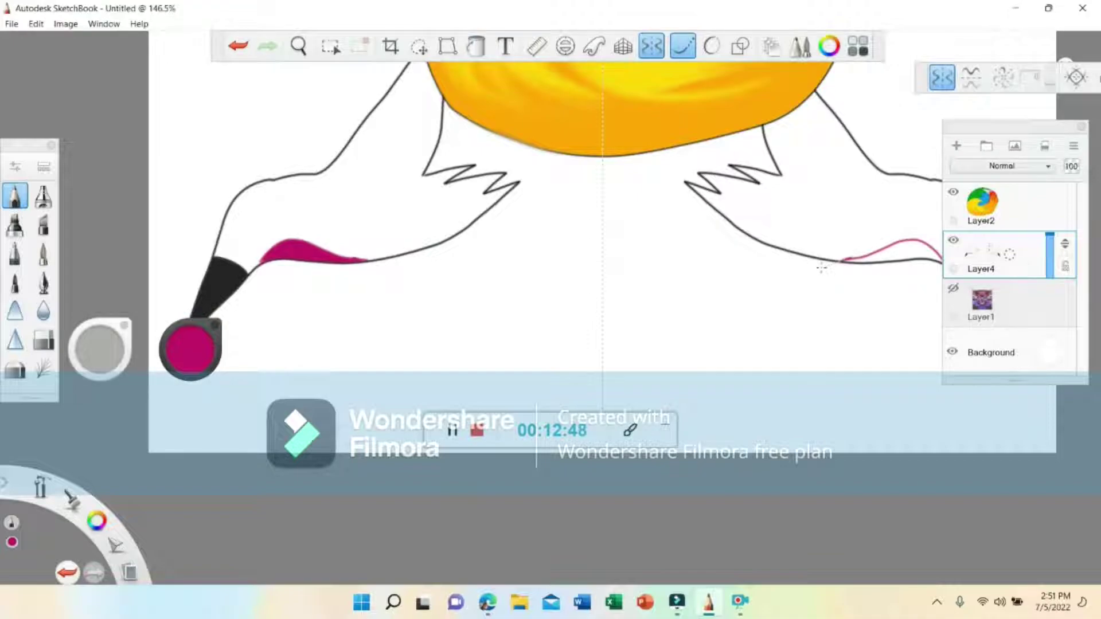
Step: Try to fill the area under the right magenta curve with magenta, and undo the fill
key(f)
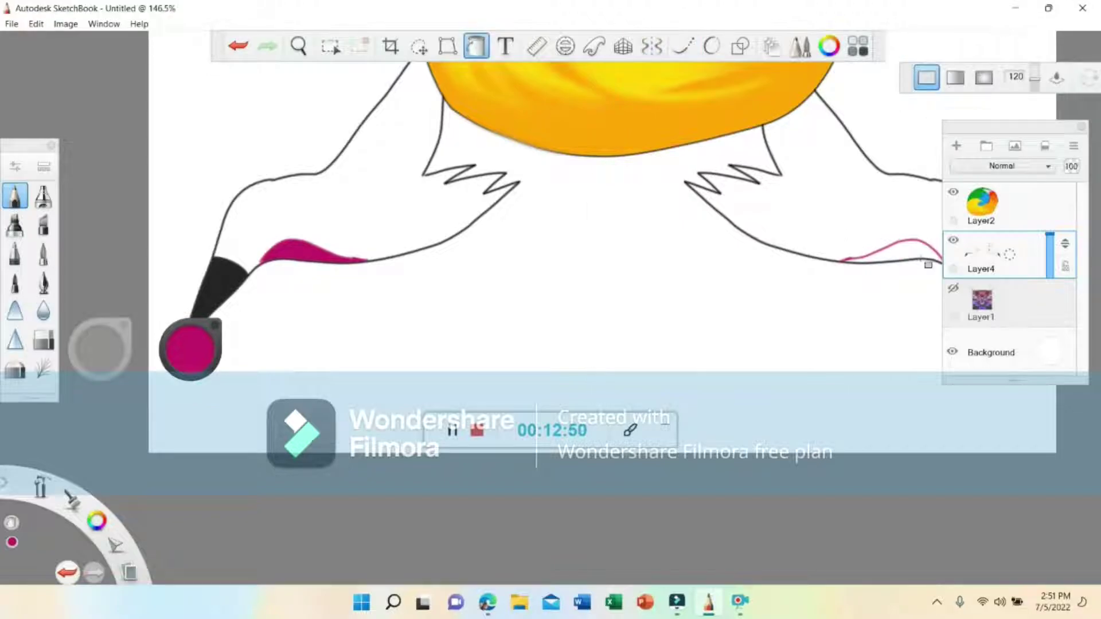
click(913, 256)
click(298, 43)
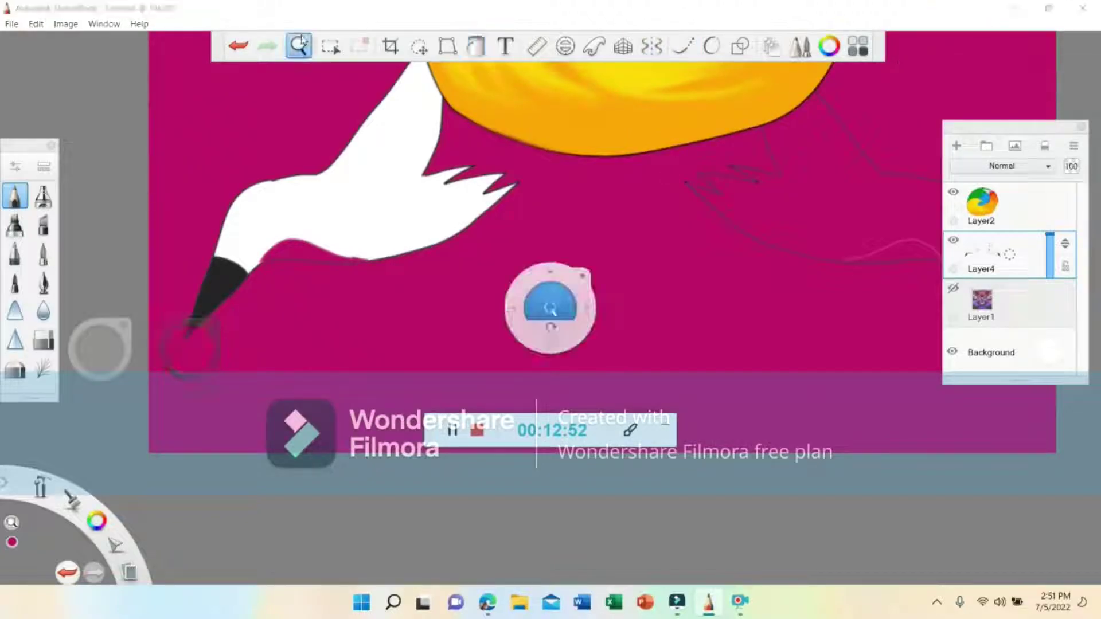
scroll(546, 176, down, 2)
drag(804, 226, 644, 210)
drag(533, 182, 511, 184)
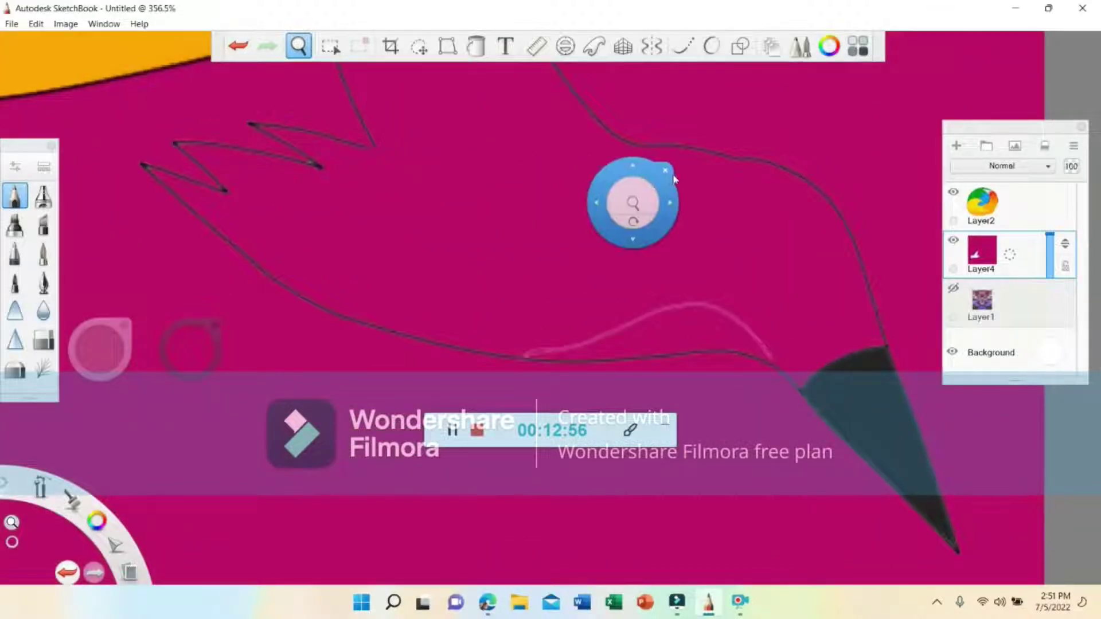
key(f)
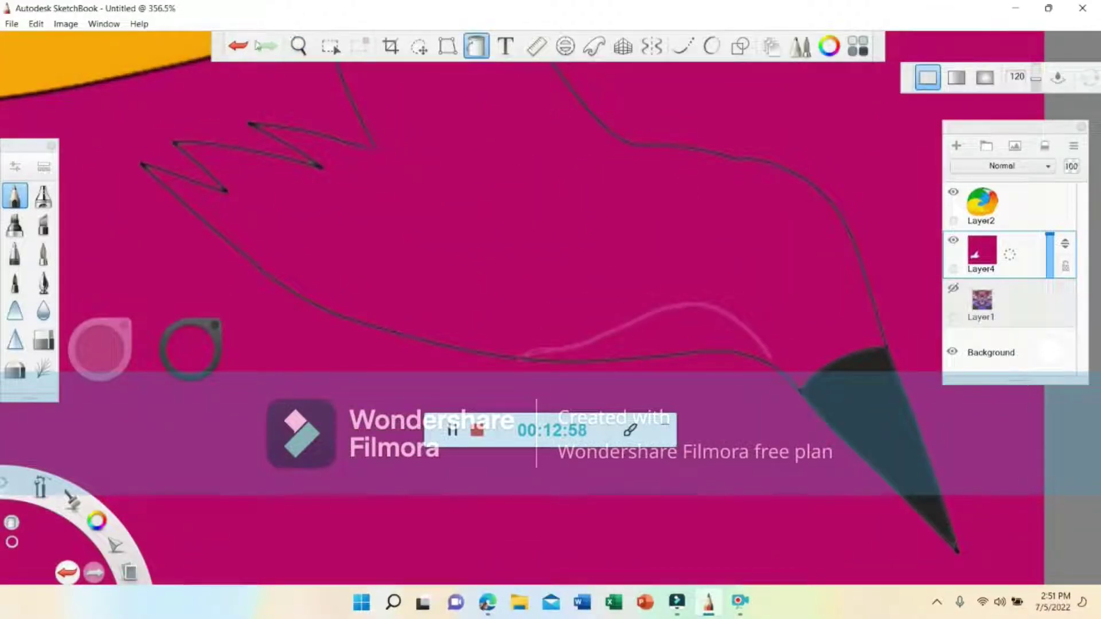
click(238, 46)
Step: Close the gap at the right magenta curve's outer end, and fill the area beneath it with magenta
click(680, 48)
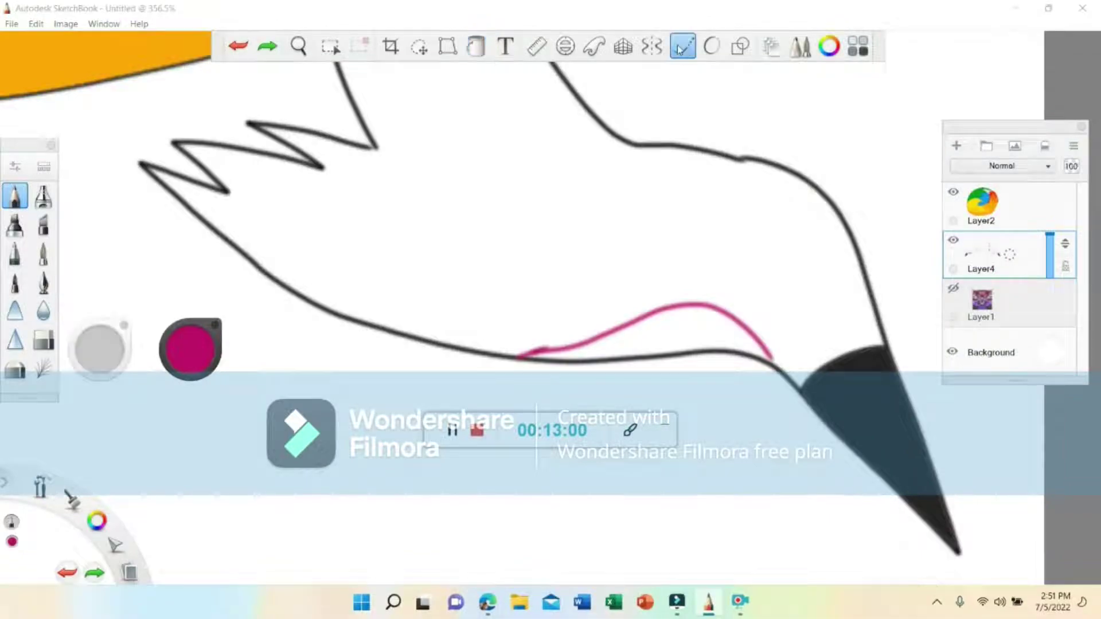
click(783, 384)
click(476, 47)
click(688, 348)
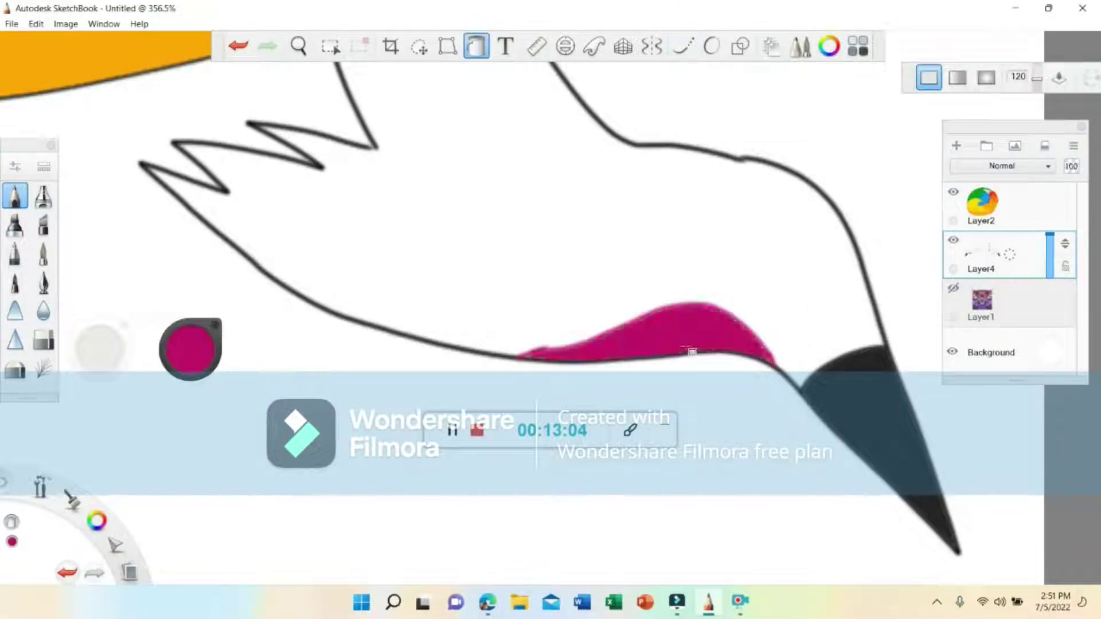
Step: Touch up the black outline of the right shape at the upper corner of its jagged edge
click(187, 350)
click(212, 513)
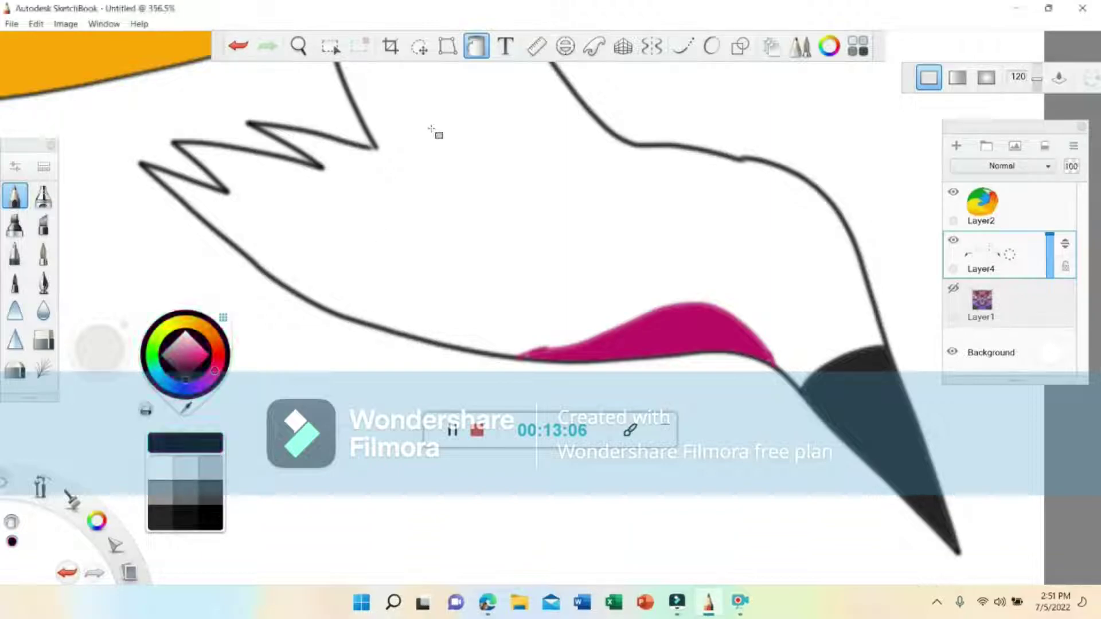
click(688, 50)
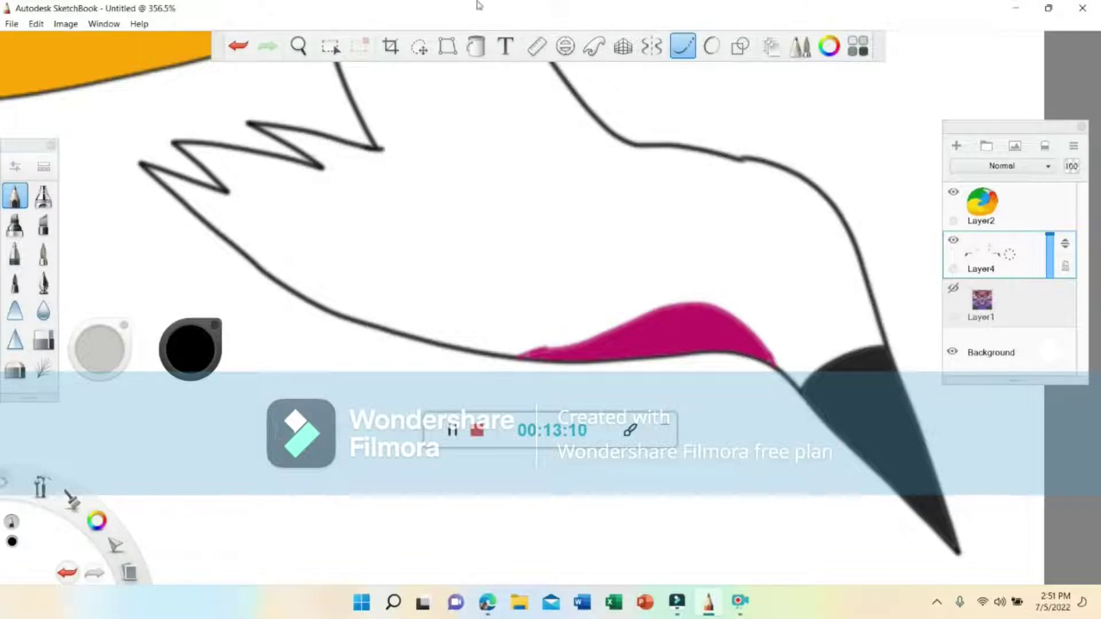
Step: Fill the unpainted bodies of both pointed shapes beneath the globe with teal green
click(476, 46)
click(200, 383)
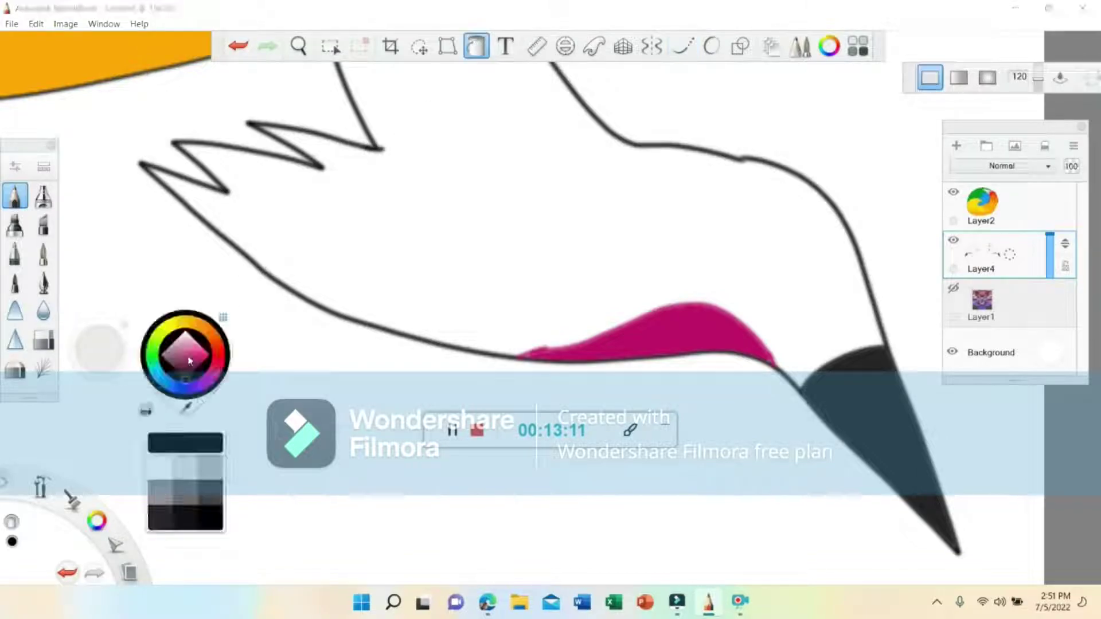
click(152, 366)
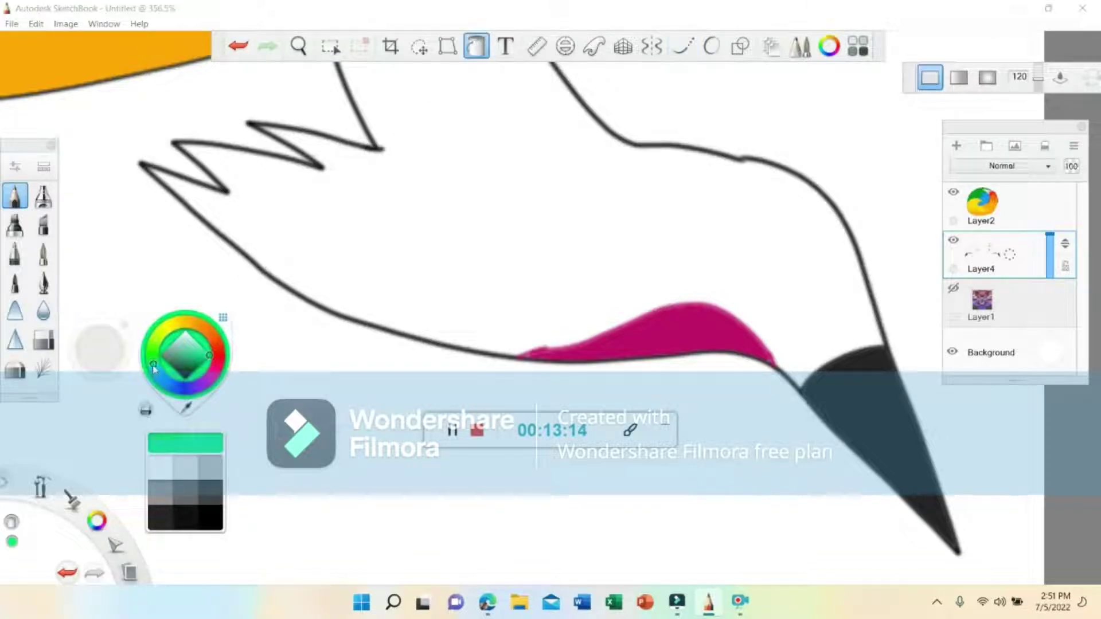
click(196, 359)
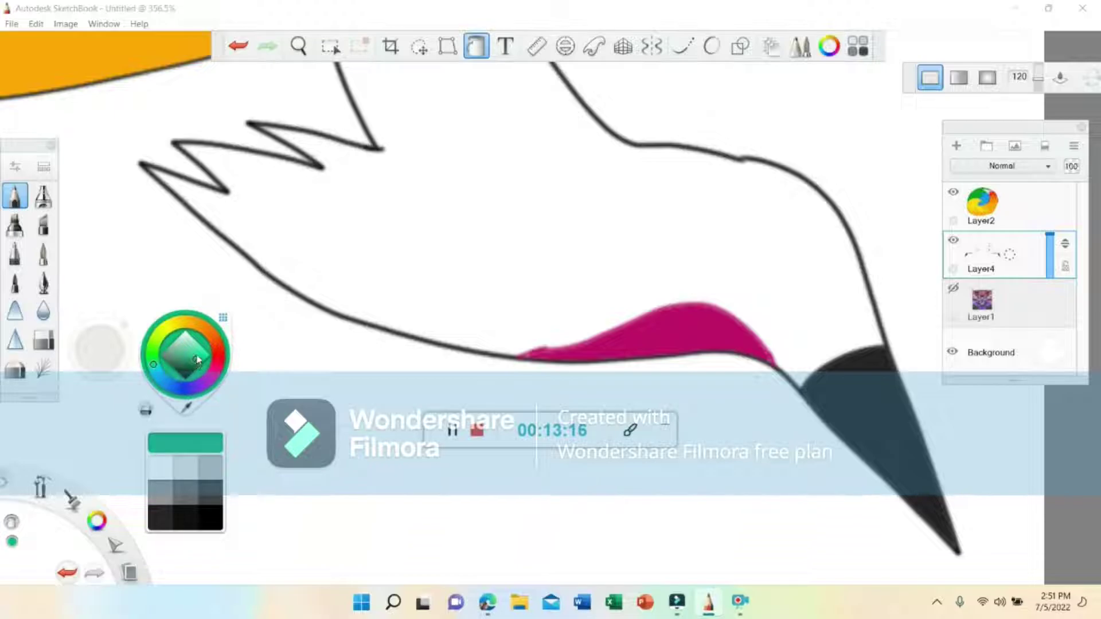
click(537, 162)
click(300, 49)
drag(663, 204, 405, 258)
drag(540, 238, 622, 236)
click(684, 116)
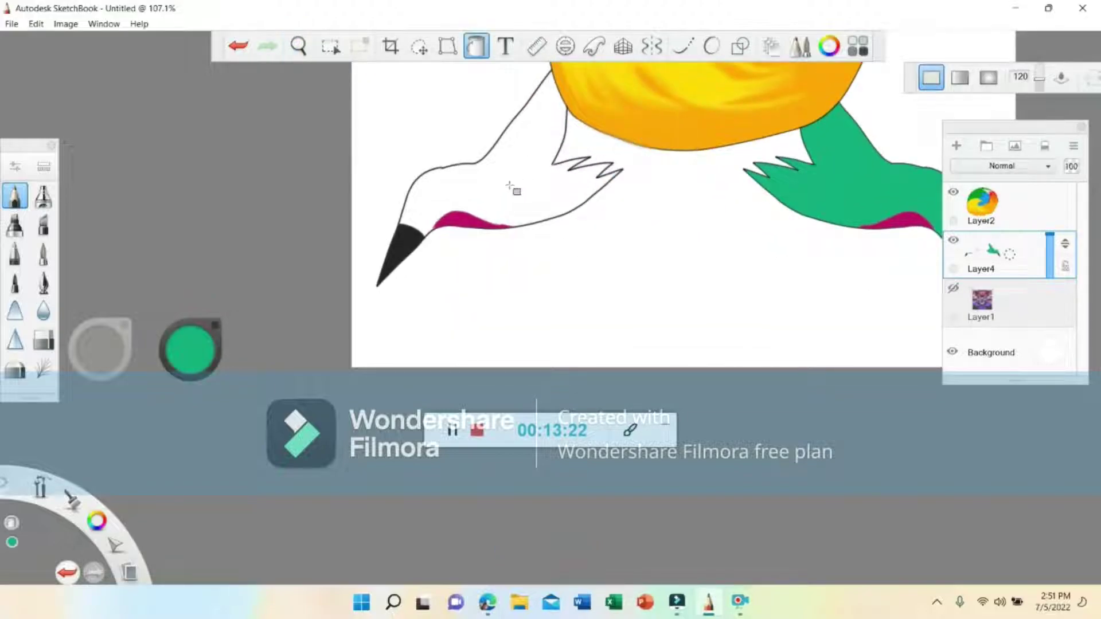
click(511, 187)
Step: Show the checkerboard layer again behind the globe and the green shapes
click(300, 49)
drag(757, 188, 571, 260)
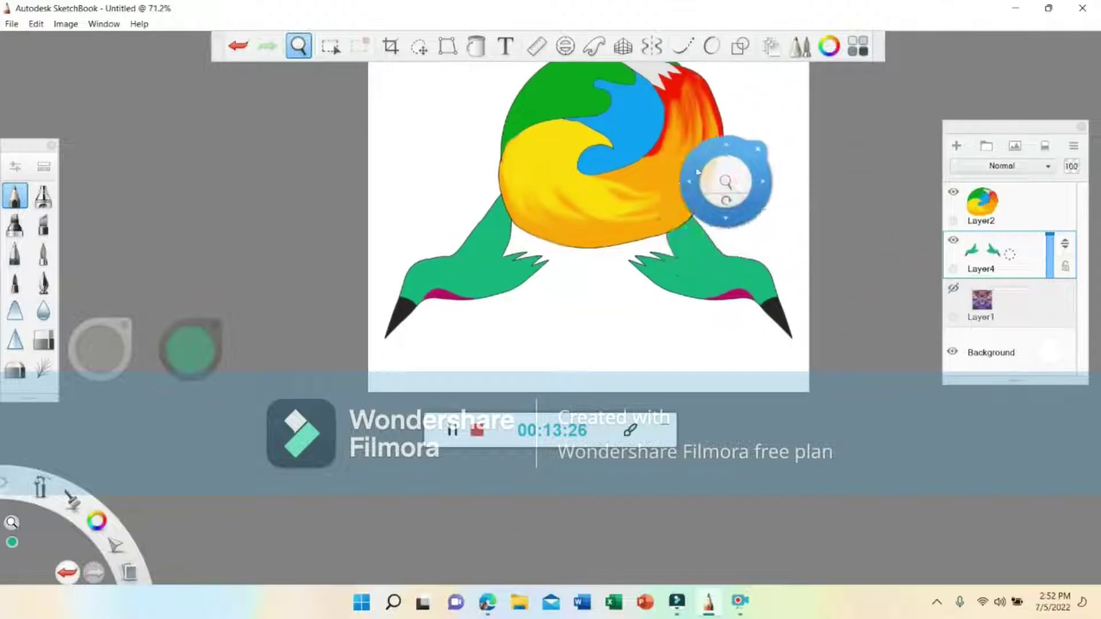
drag(668, 170, 706, 197)
drag(606, 215, 725, 192)
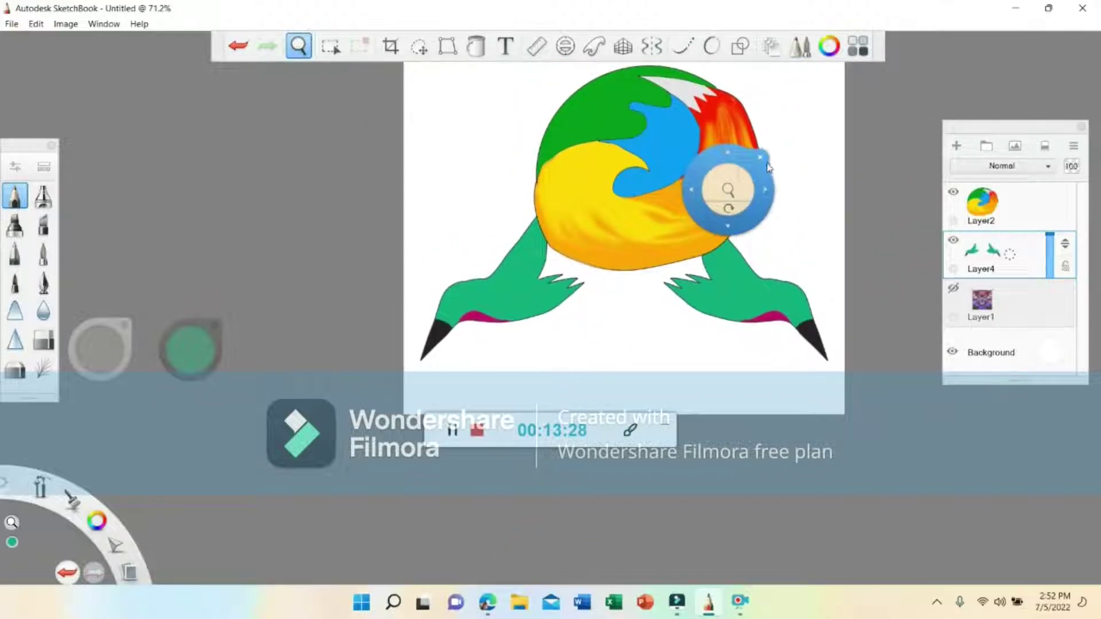
click(954, 289)
Step: Examine the whole composition of checkerboard, globe and green shapes
click(298, 46)
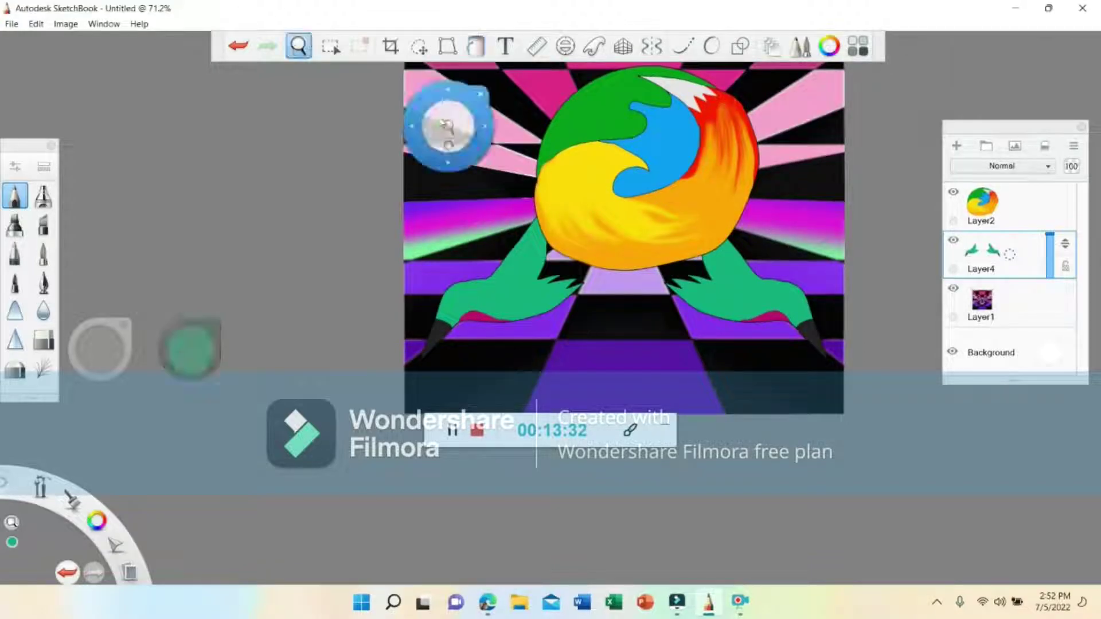
drag(709, 223, 706, 309)
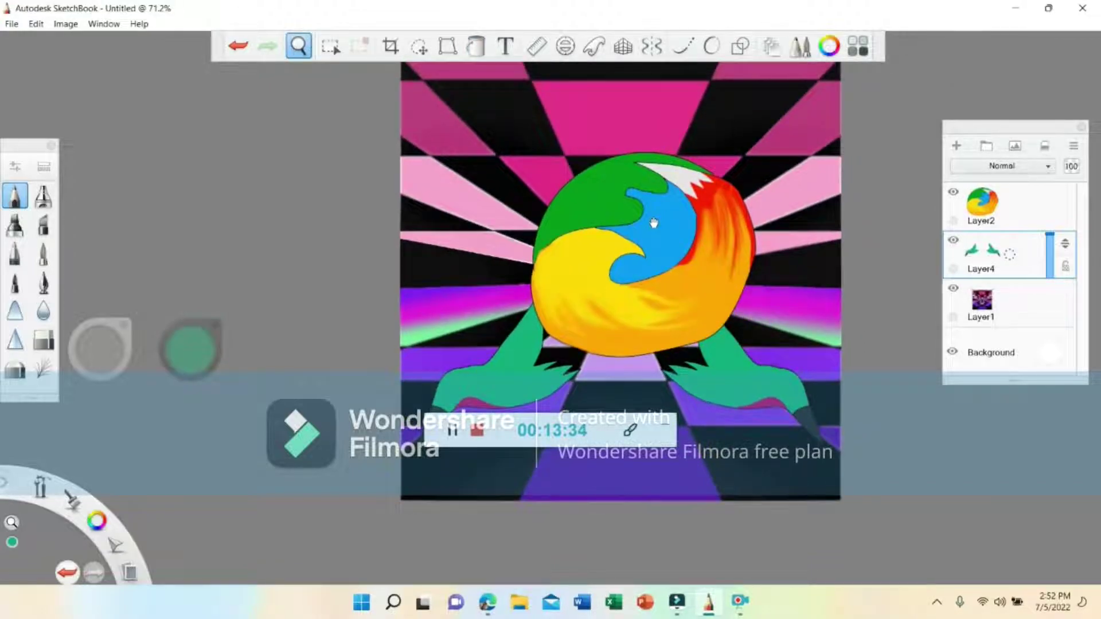
drag(654, 223, 651, 216)
drag(784, 174, 734, 173)
drag(808, 156, 717, 179)
drag(678, 146, 656, 165)
drag(668, 150, 651, 192)
click(741, 171)
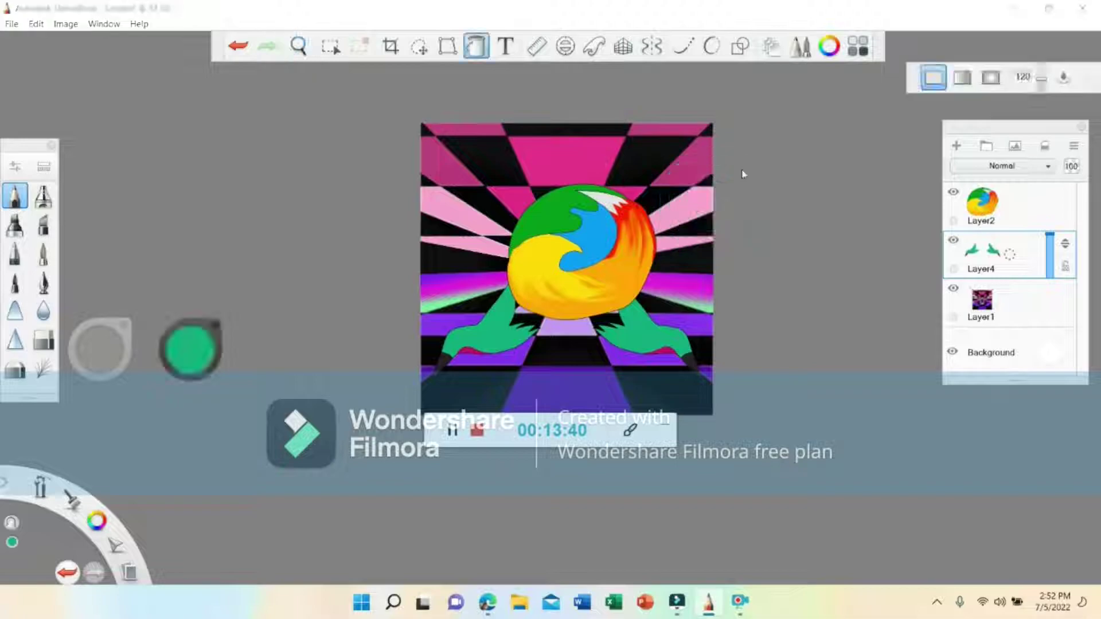
Step: Airbrush a soft white highlight diagonally across the upper left of the picture on a new top layer, with brush size 226.5
click(956, 147)
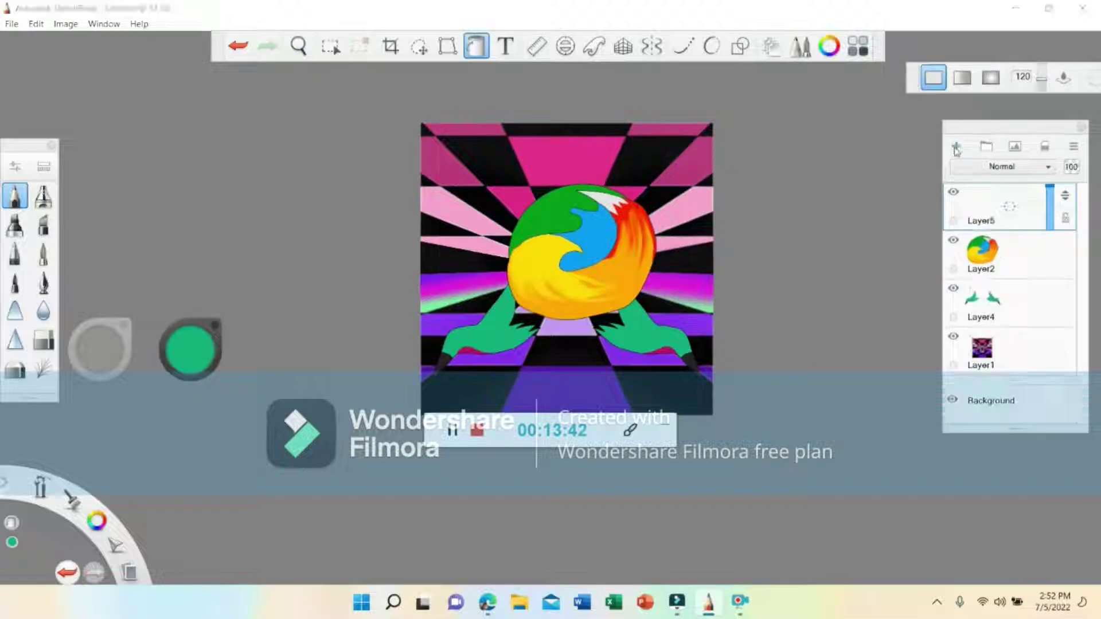
click(192, 361)
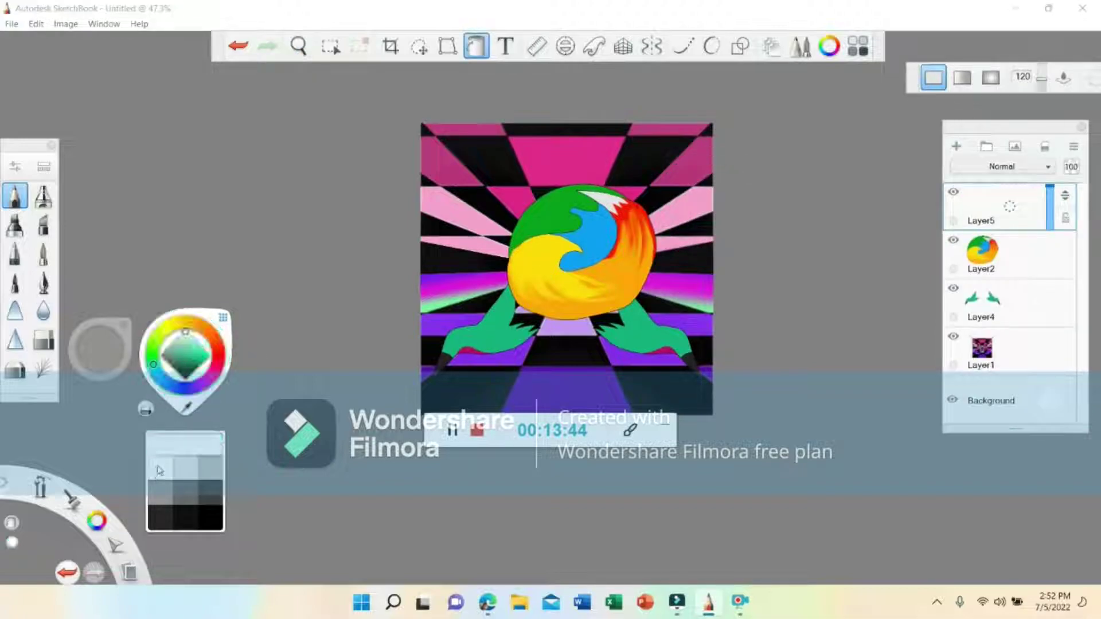
click(43, 195)
click(43, 195)
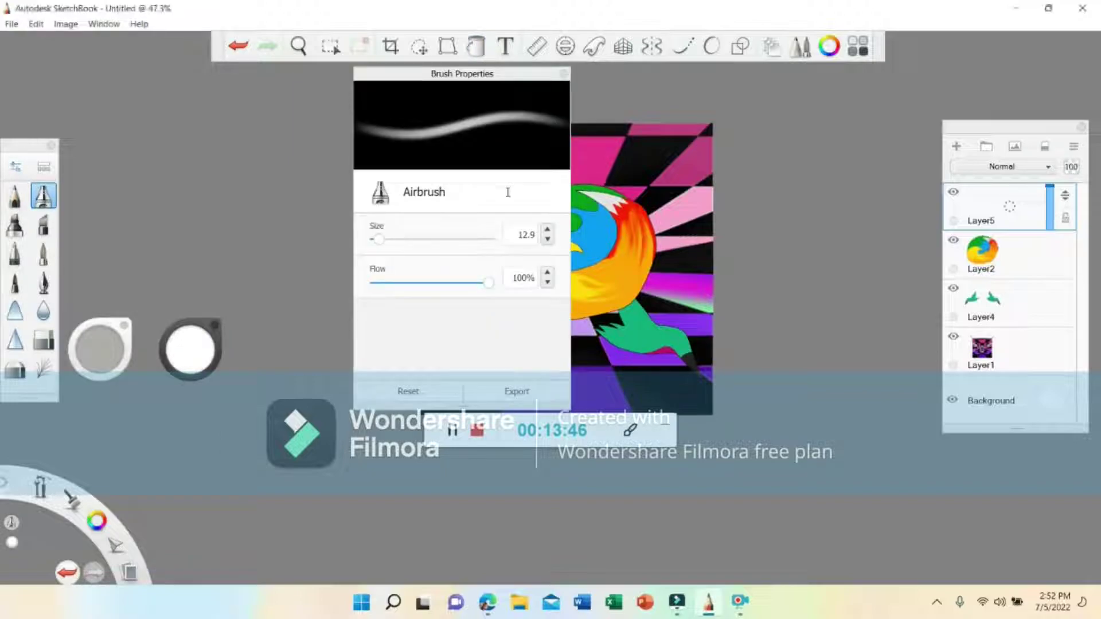
click(476, 239)
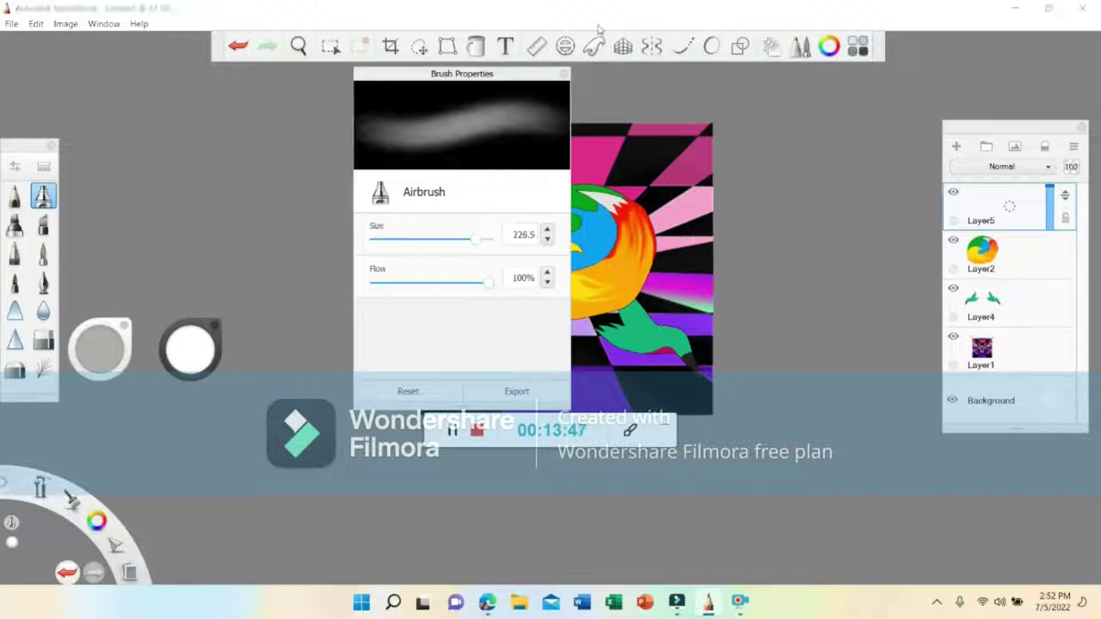
click(567, 72)
click(691, 50)
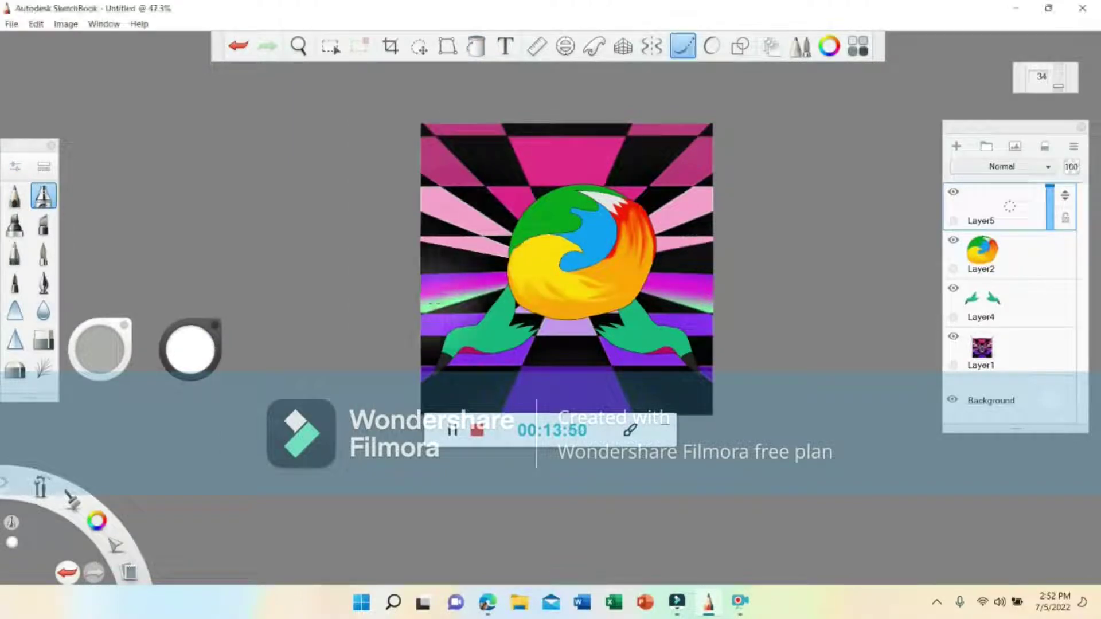
mouse_move(419, 299)
mouse_down()
mouse_move(495, 186)
mouse_move(579, 124)
mouse_move(688, 109)
mouse_up()
drag(381, 305, 516, 138)
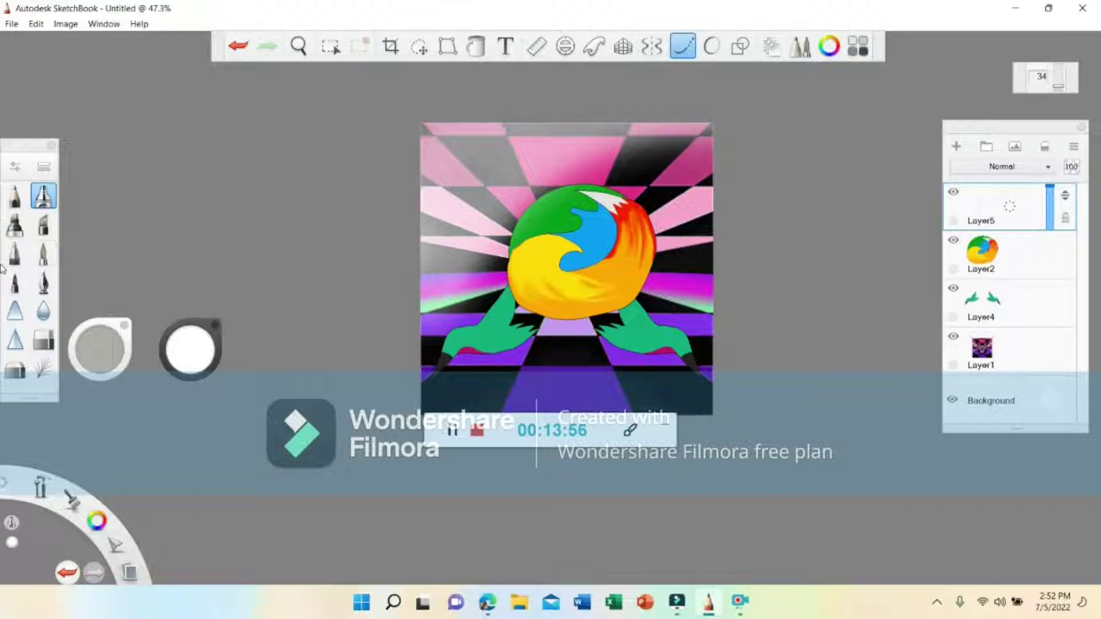
Step: Set the Blur brush to size 248.6 and strength 32.0, and lower the highlight layer's opacity to 42
click(43, 311)
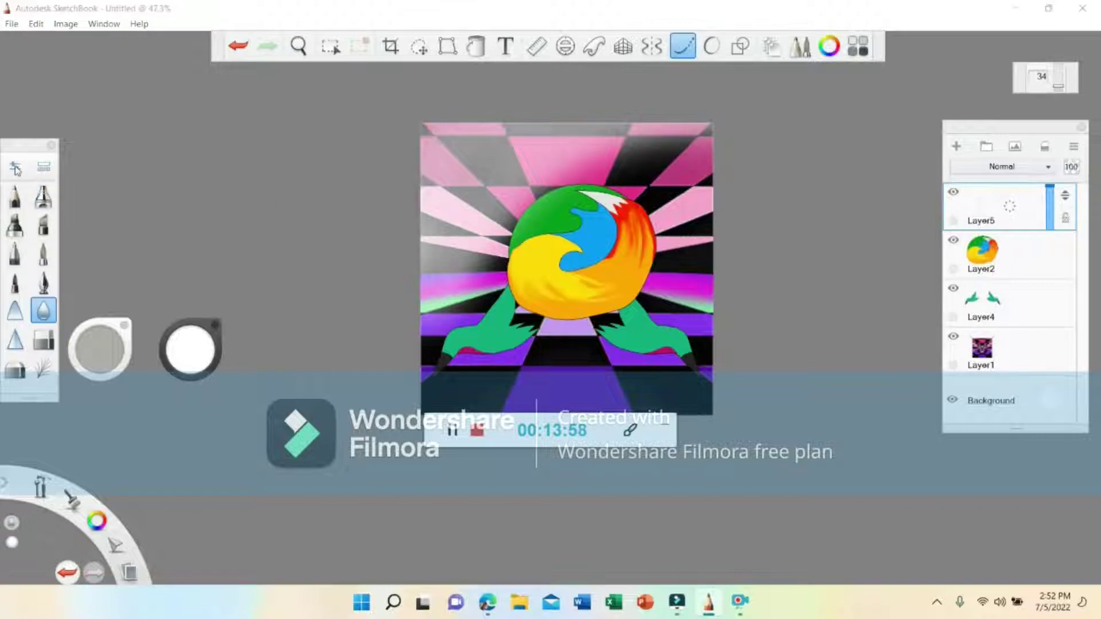
click(15, 167)
click(467, 239)
mouse_move(487, 253)
mouse_down()
mouse_move(471, 285)
mouse_move(489, 285)
mouse_up()
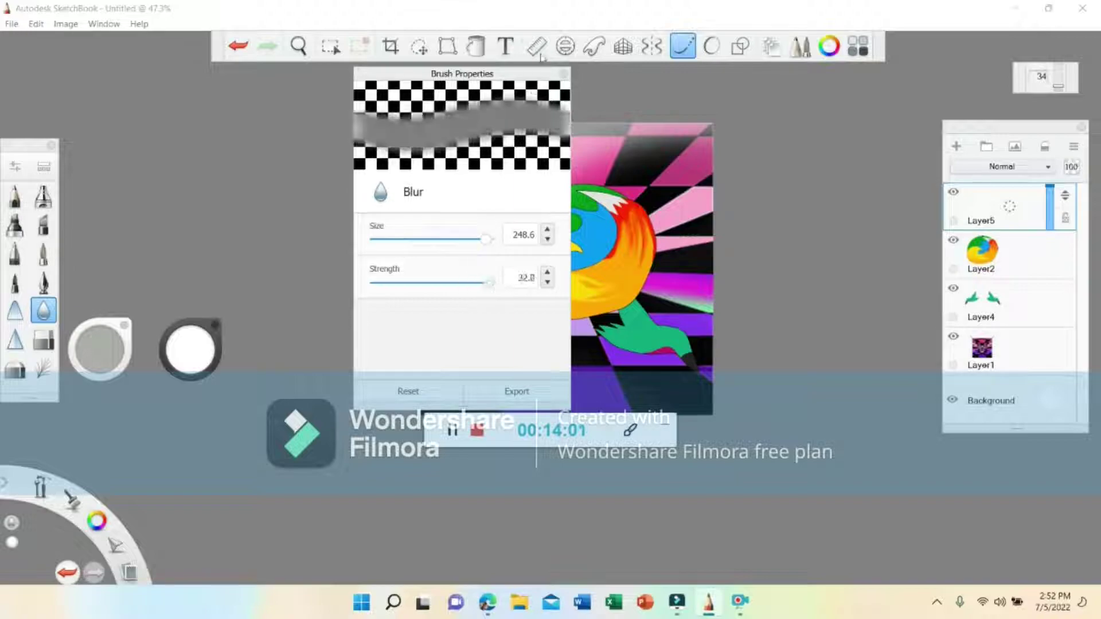
click(565, 73)
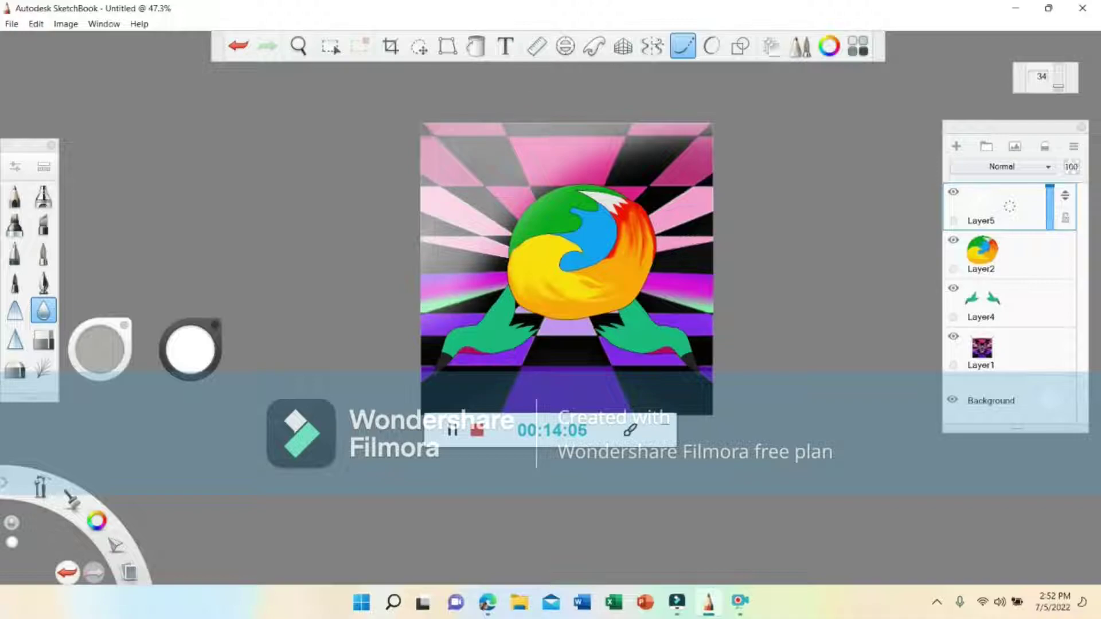
drag(1059, 207, 1049, 216)
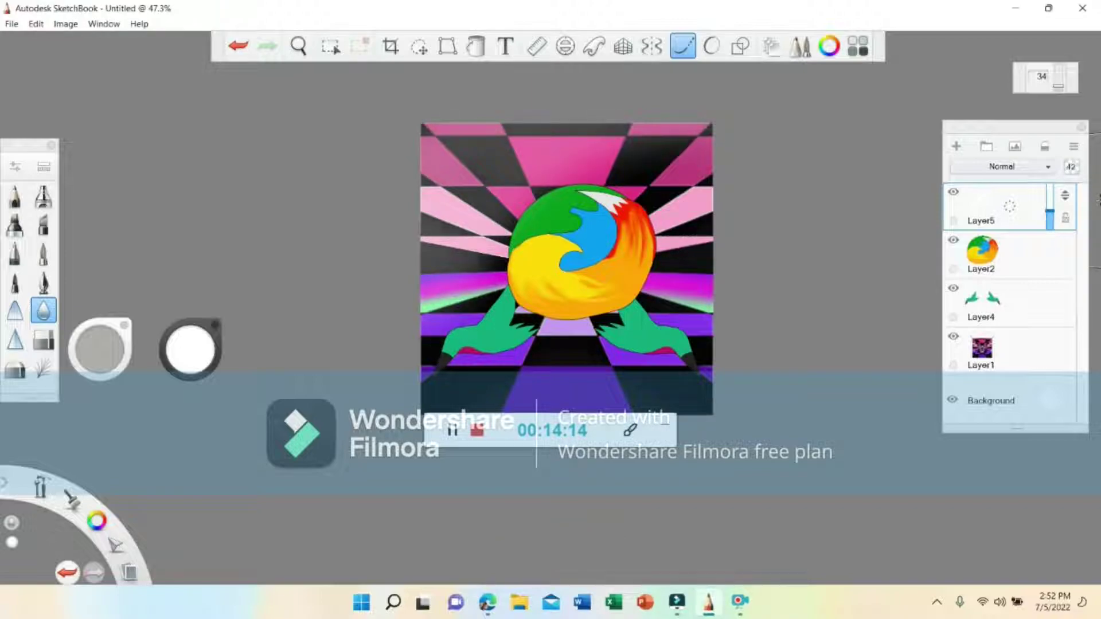
Step: Make the green shapes' layer active and set the Pencil to black
click(996, 301)
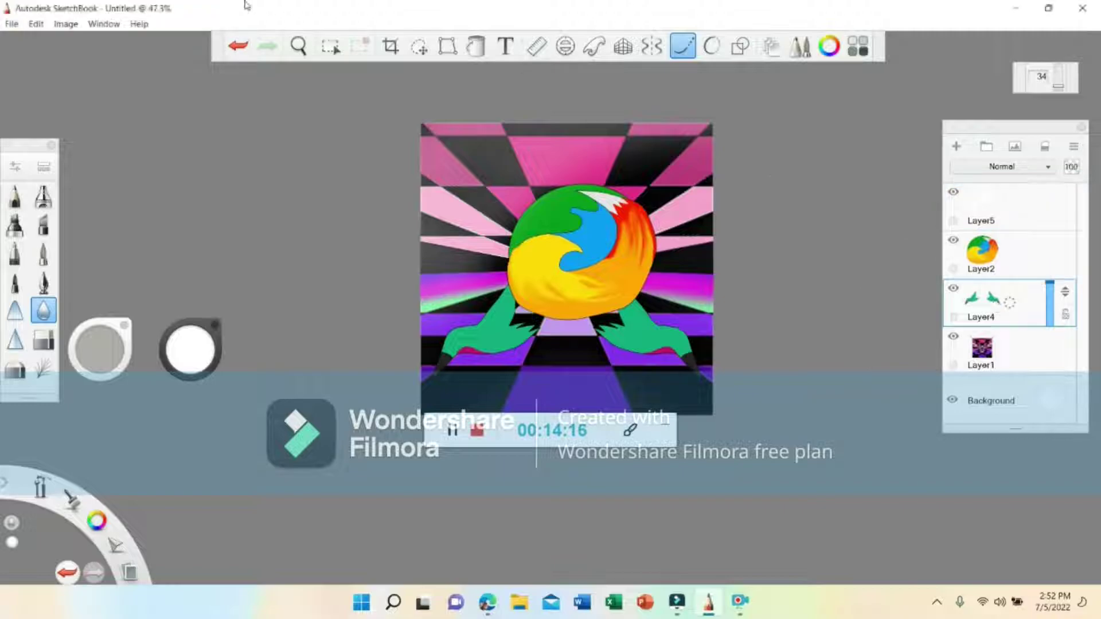
click(298, 46)
mouse_move(481, 228)
mouse_down()
mouse_move(538, 214)
mouse_move(558, 294)
mouse_move(476, 219)
mouse_up()
drag(555, 231, 591, 214)
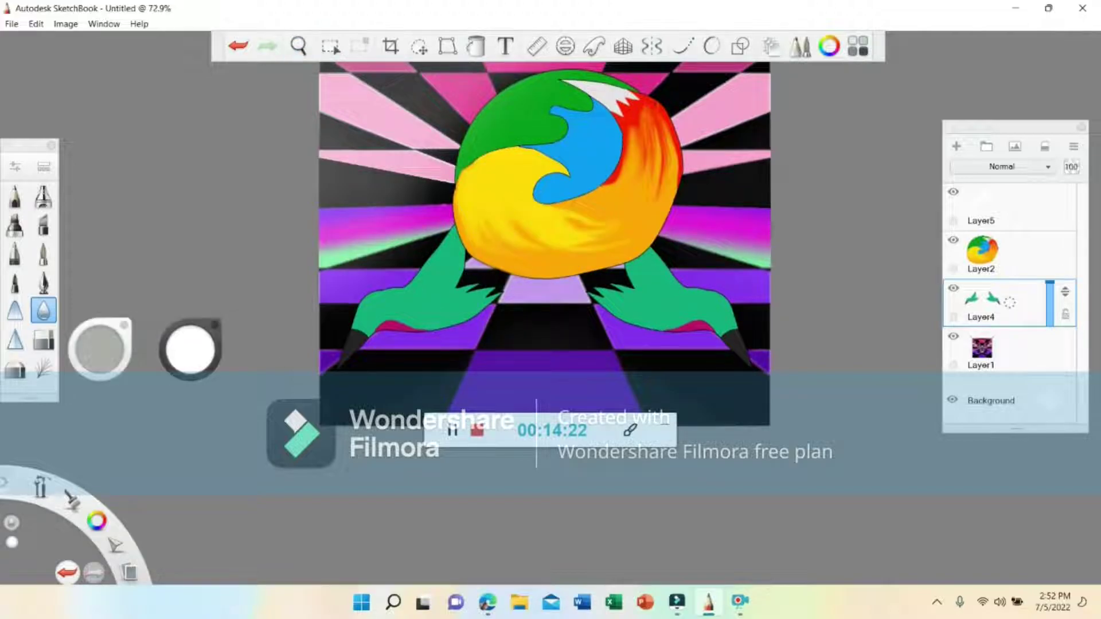
click(191, 350)
click(207, 509)
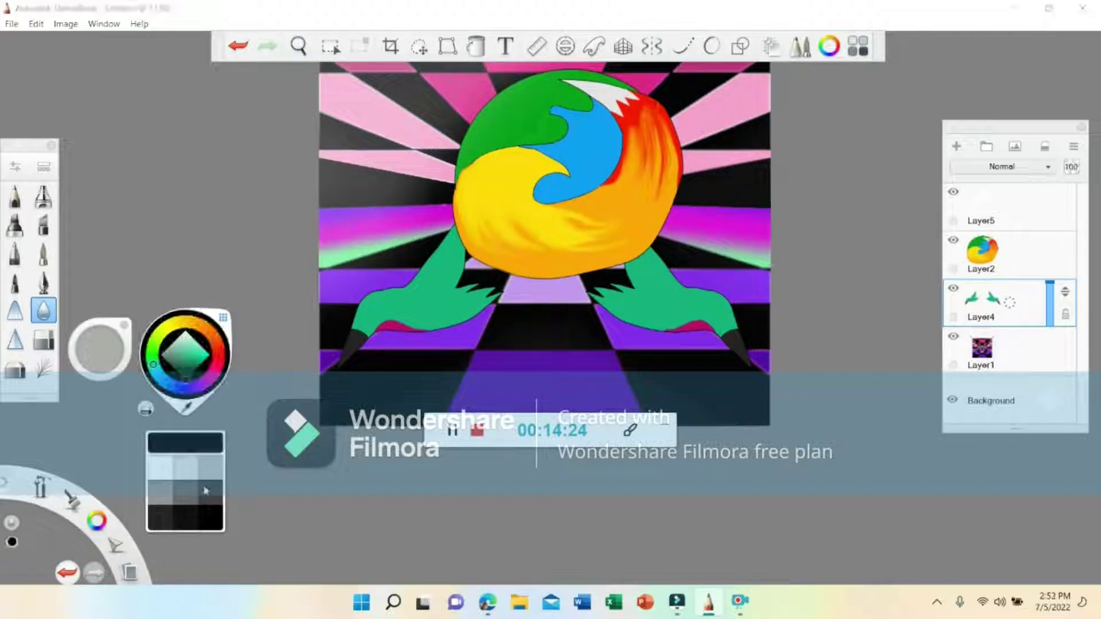
click(17, 202)
Step: Draw a short slanted black eye stroke on both green heads with symmetry, and thicken its lower end into a dot
click(654, 46)
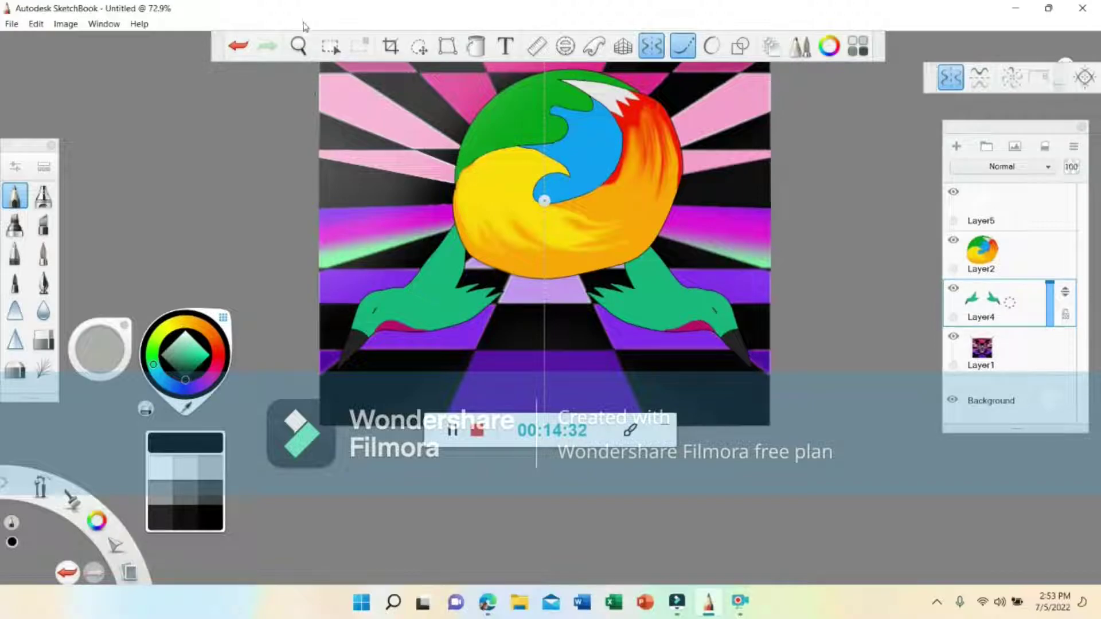
click(302, 48)
drag(348, 372, 275, 513)
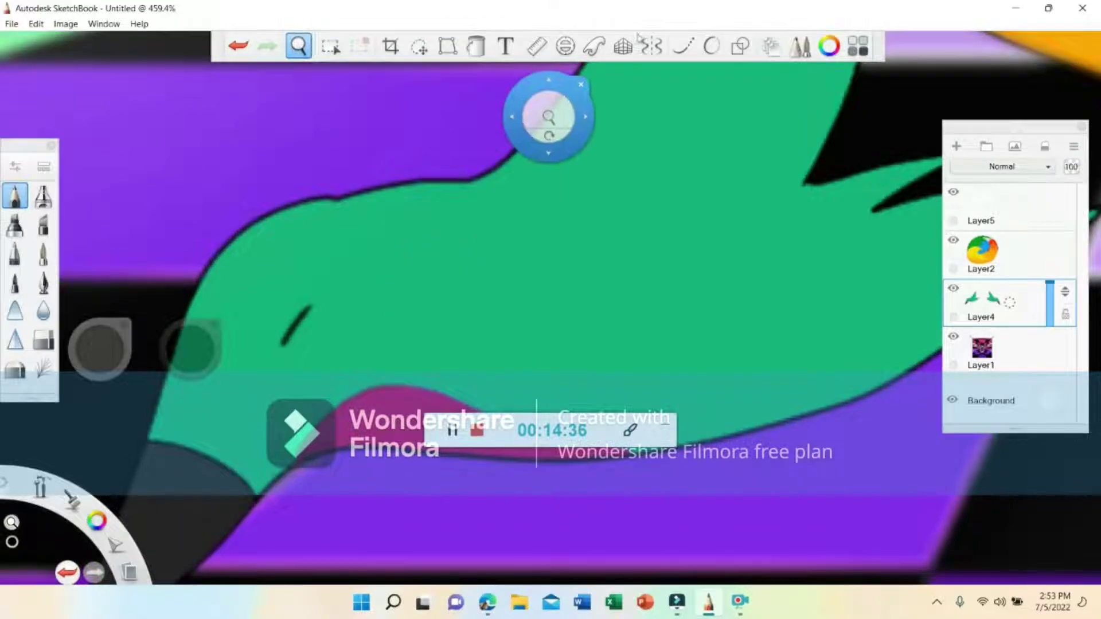
click(684, 46)
click(653, 46)
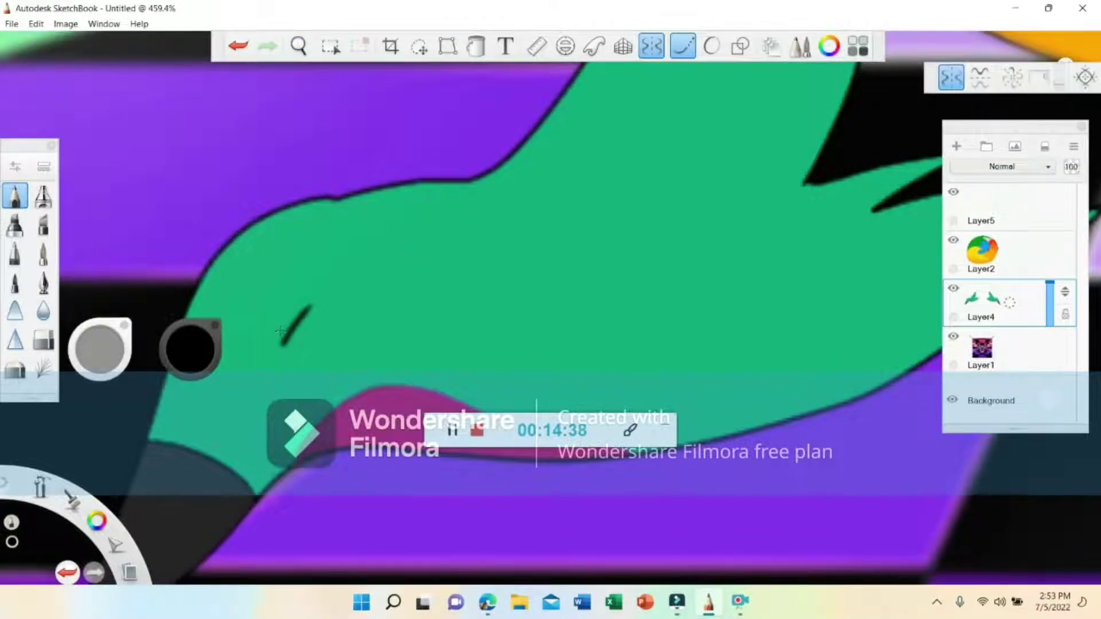
mouse_move(289, 339)
mouse_down()
mouse_move(276, 358)
mouse_move(280, 318)
mouse_move(306, 358)
mouse_up()
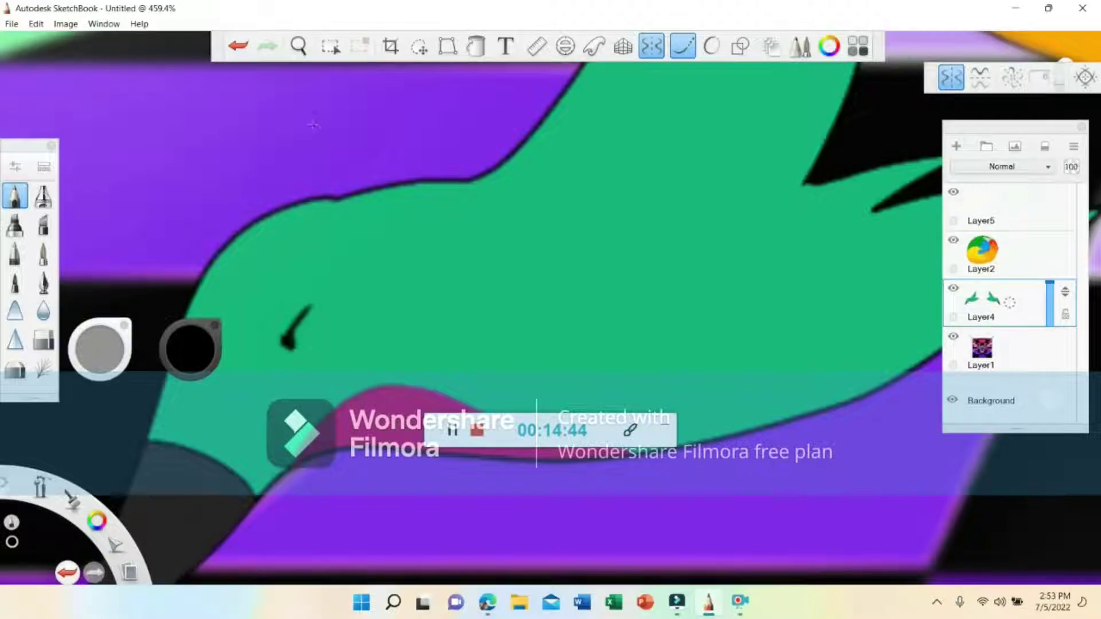
Step: Check the eye marks on both green heads, and undo them
click(299, 46)
drag(566, 265, 393, 300)
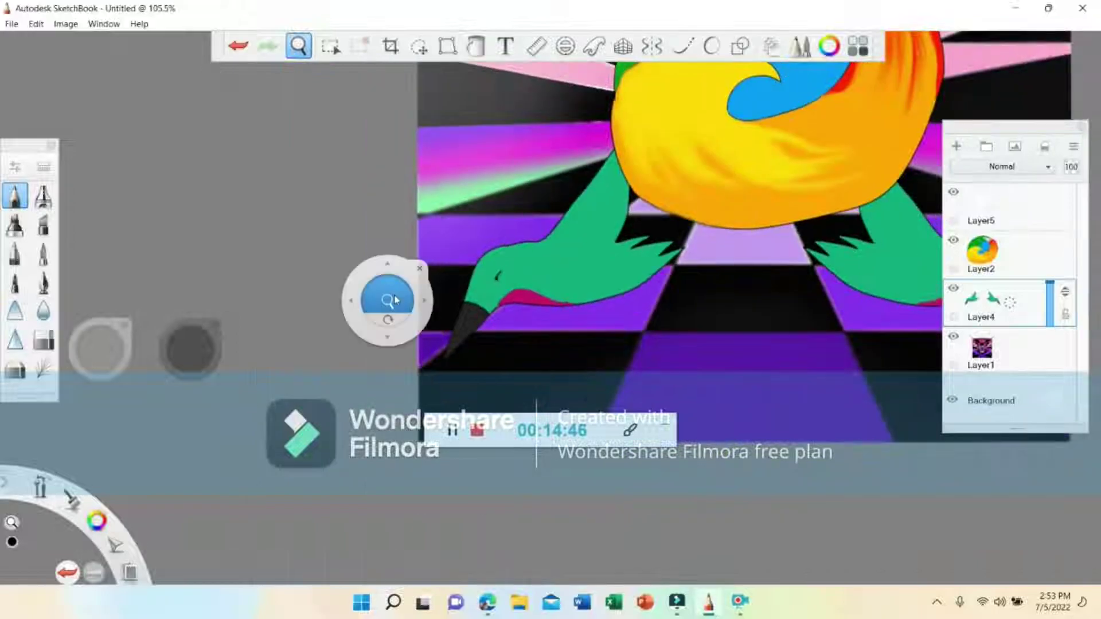
drag(586, 300, 366, 286)
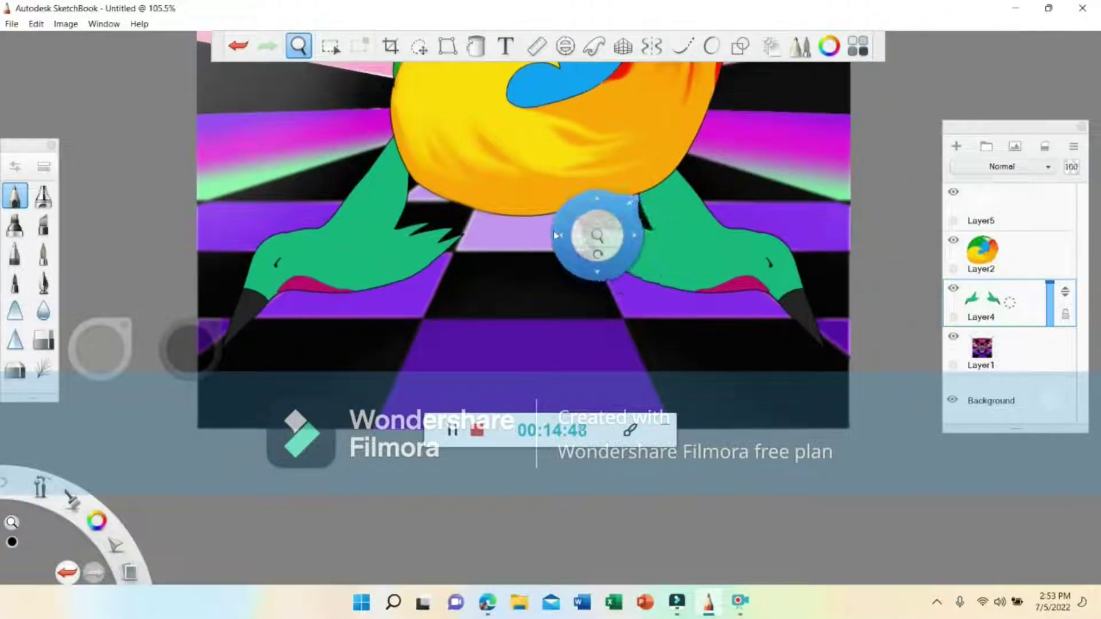
drag(597, 224, 810, 269)
drag(459, 259, 1013, 320)
drag(219, 264, 824, 295)
drag(340, 322, 1000, 6)
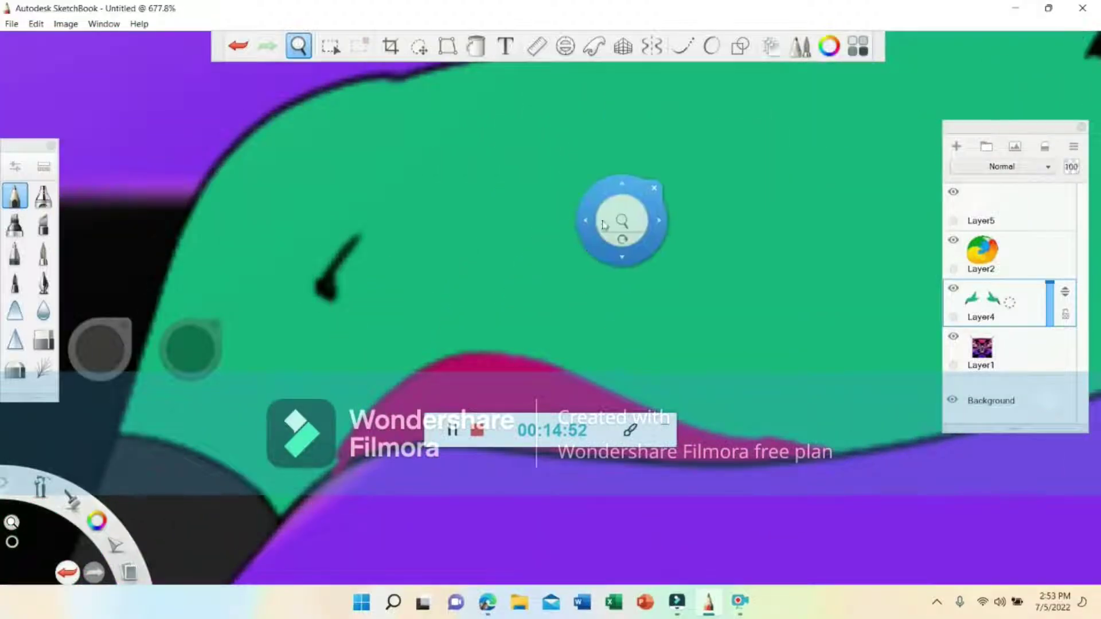
key(Escape)
click(239, 45)
click(239, 46)
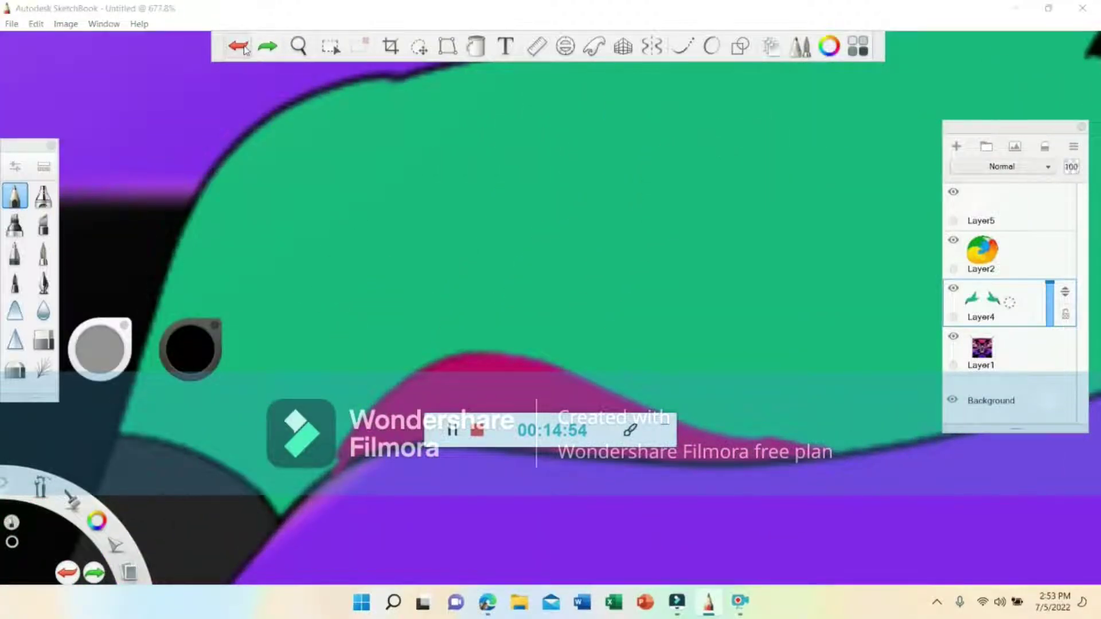
Step: Draw a black eye with a slanted brow line and a small teardrop outline on both green heads using symmetry
click(683, 46)
click(652, 46)
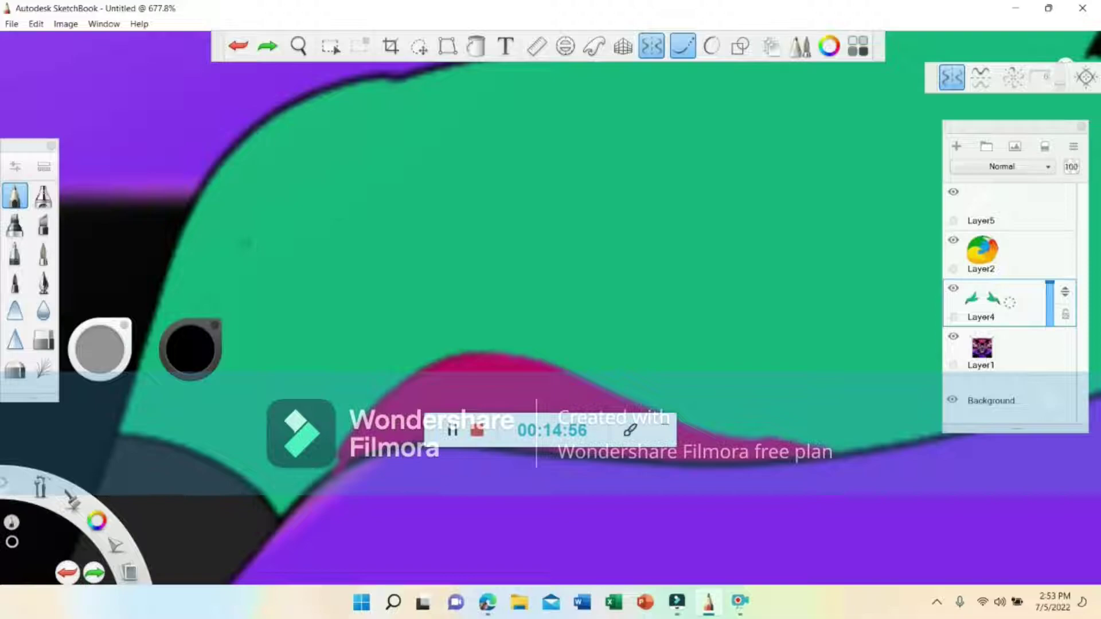
drag(269, 294, 339, 231)
mouse_move(296, 262)
mouse_down()
mouse_move(295, 324)
mouse_move(268, 286)
mouse_up()
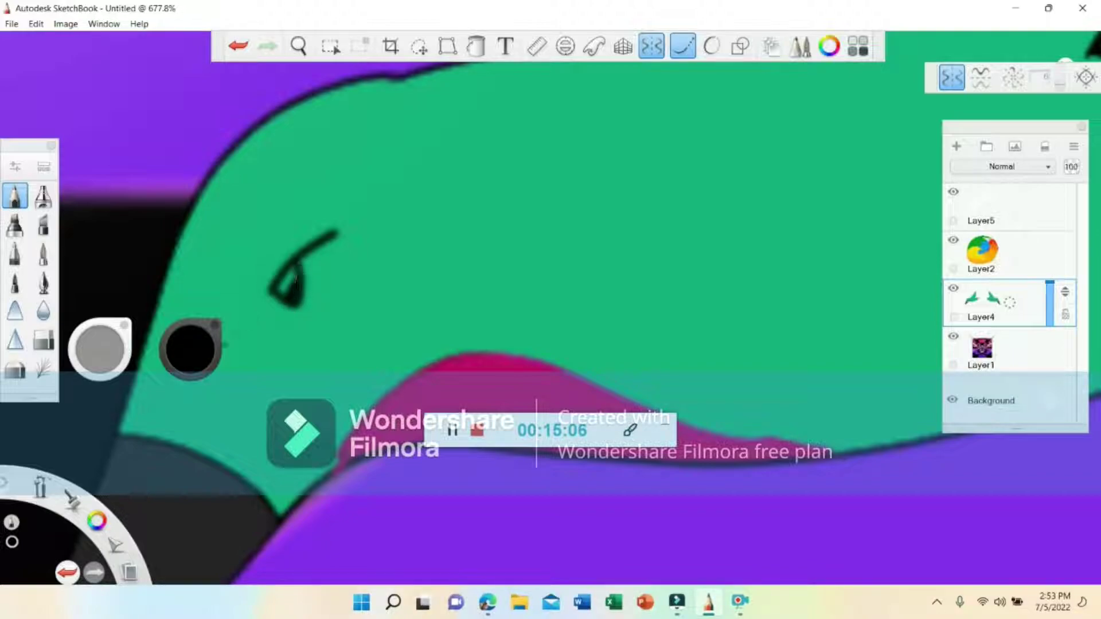
Step: Paint the inside of the eyes white
click(202, 355)
click(164, 464)
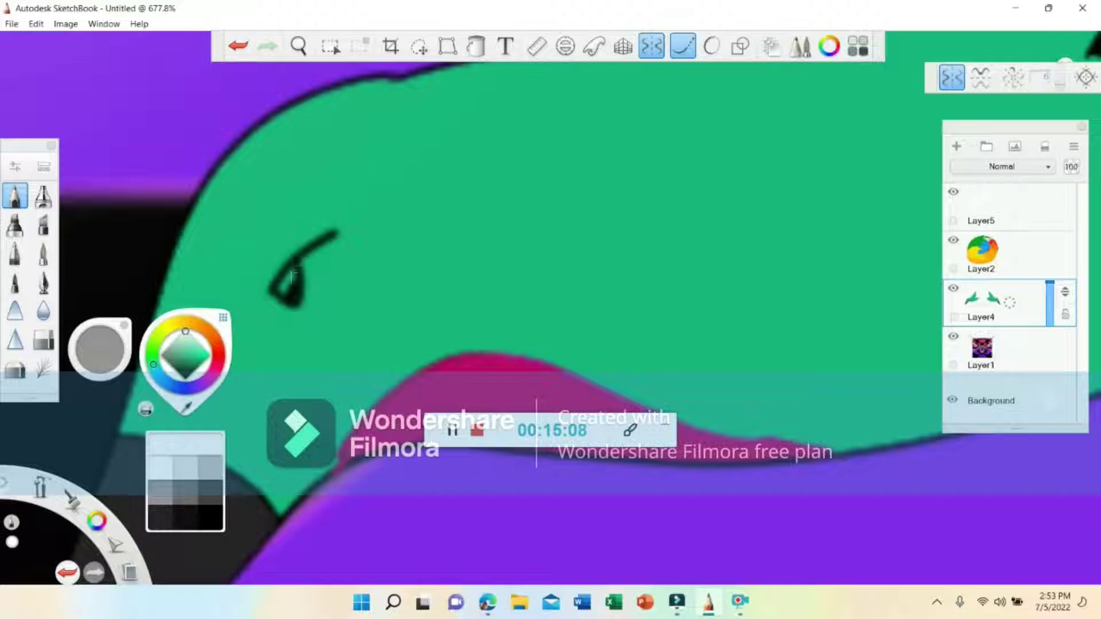
mouse_move(297, 273)
mouse_down()
mouse_move(276, 304)
mouse_move(299, 252)
mouse_move(291, 273)
mouse_up()
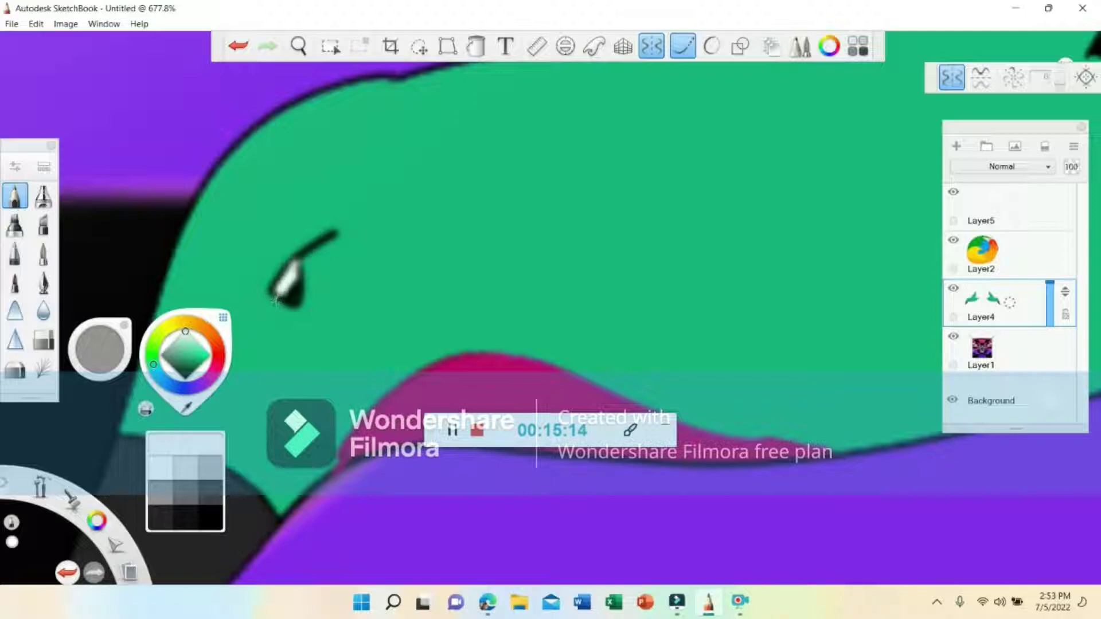
drag(262, 299, 271, 290)
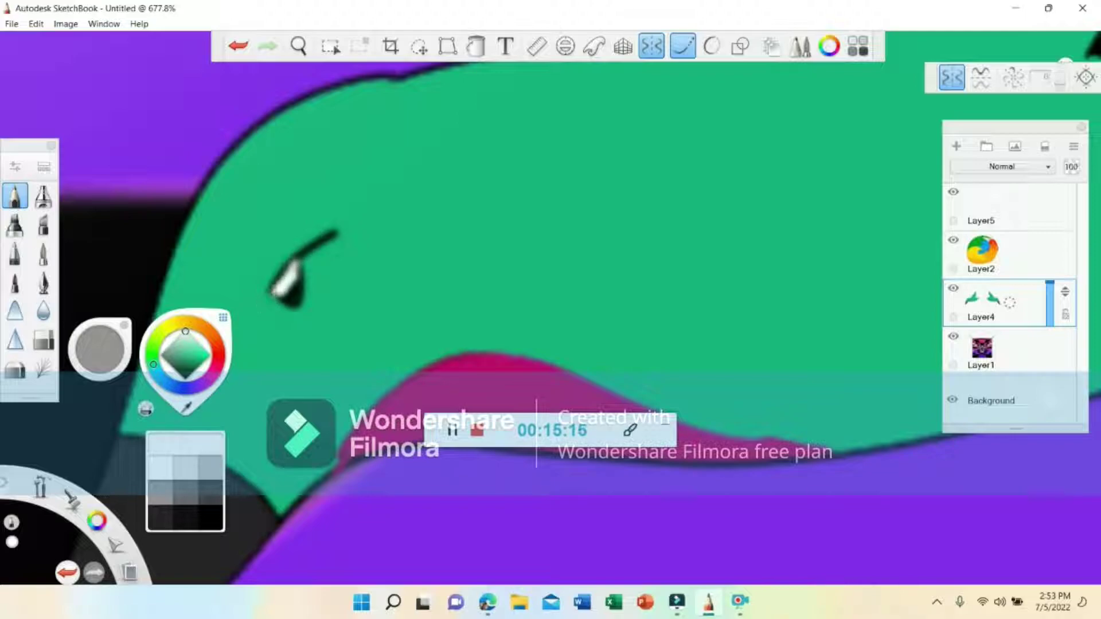
Step: Check the white-filled eyes on the green heads, and undo the white fill
click(298, 48)
drag(612, 185, 417, 238)
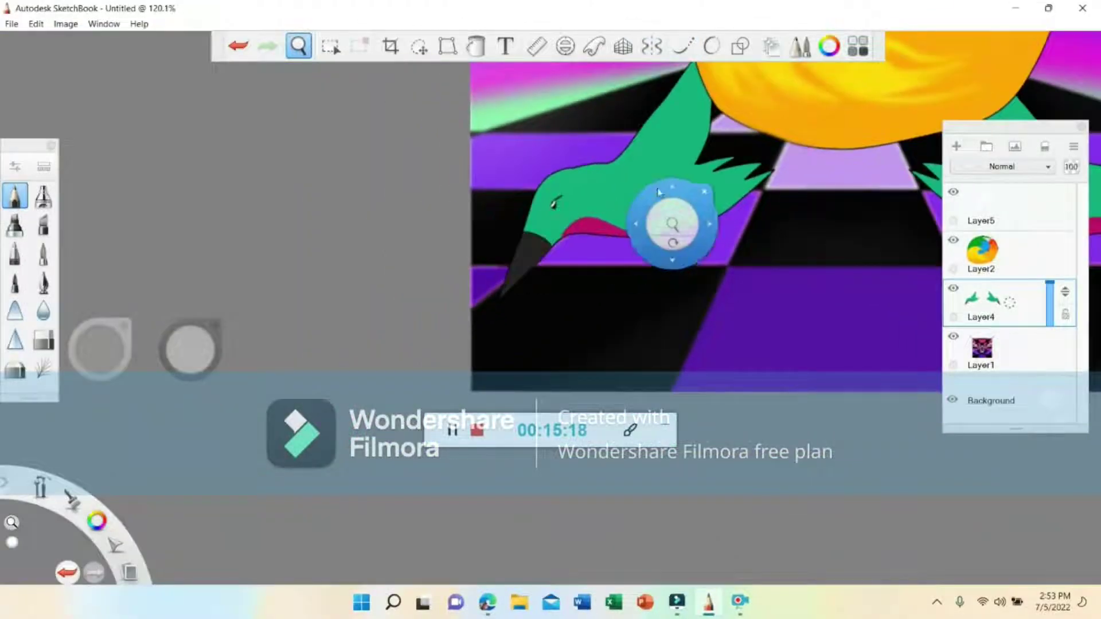
drag(659, 193, 405, 284)
drag(550, 286, 466, 293)
drag(517, 235, 477, 231)
drag(524, 227, 667, 225)
drag(332, 356, 714, 200)
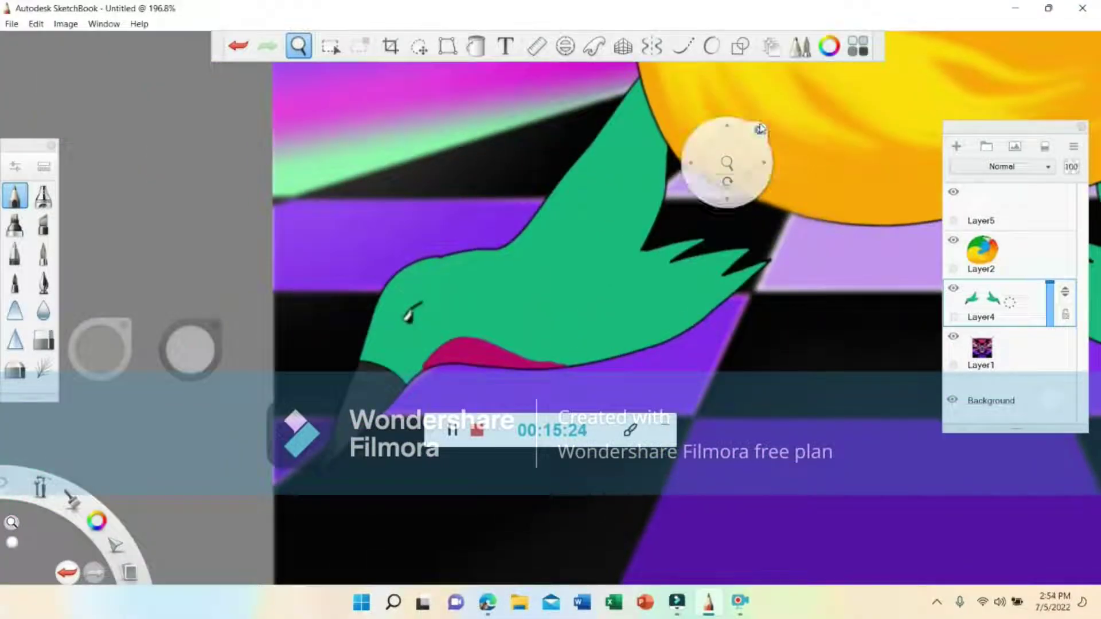
click(760, 129)
click(241, 46)
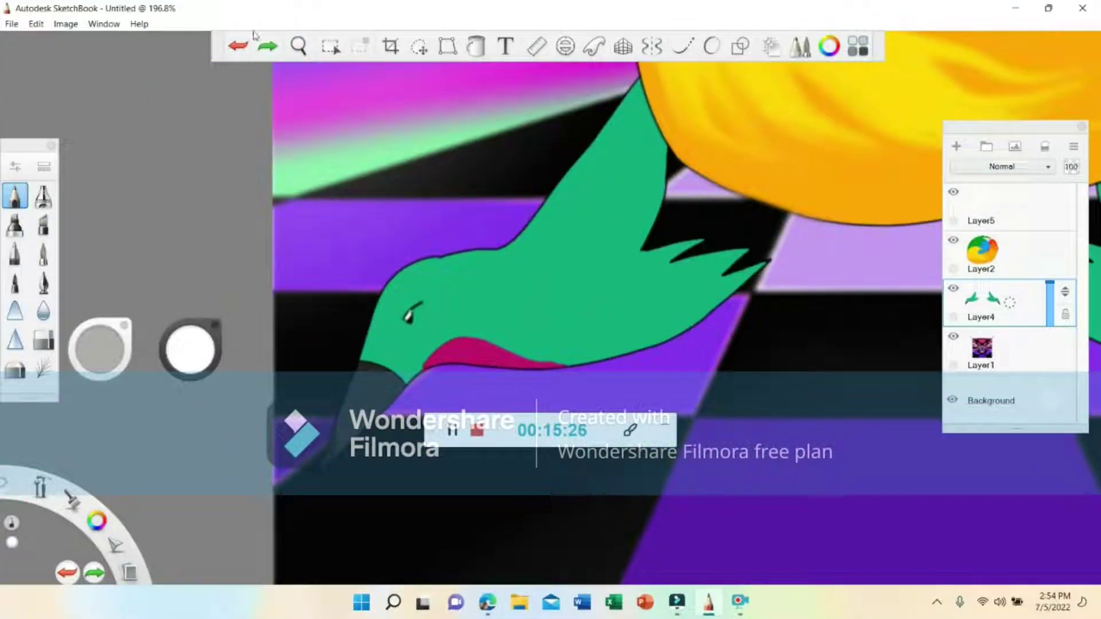
Step: Fill the teardrop eyes on both green heads with black using symmetry
click(194, 355)
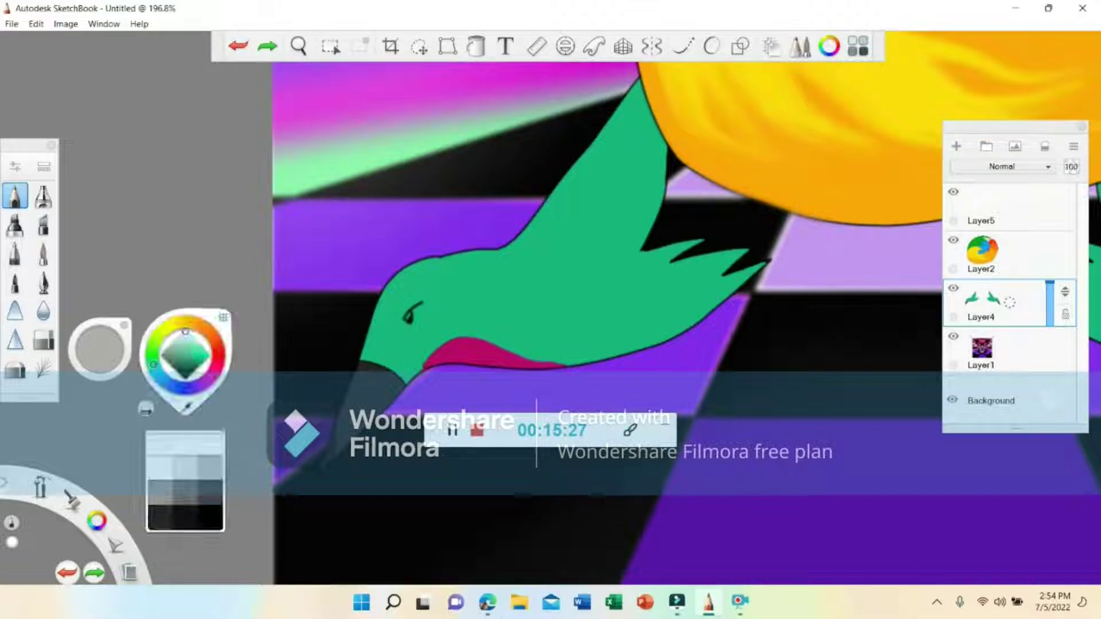
click(215, 525)
drag(410, 314, 410, 310)
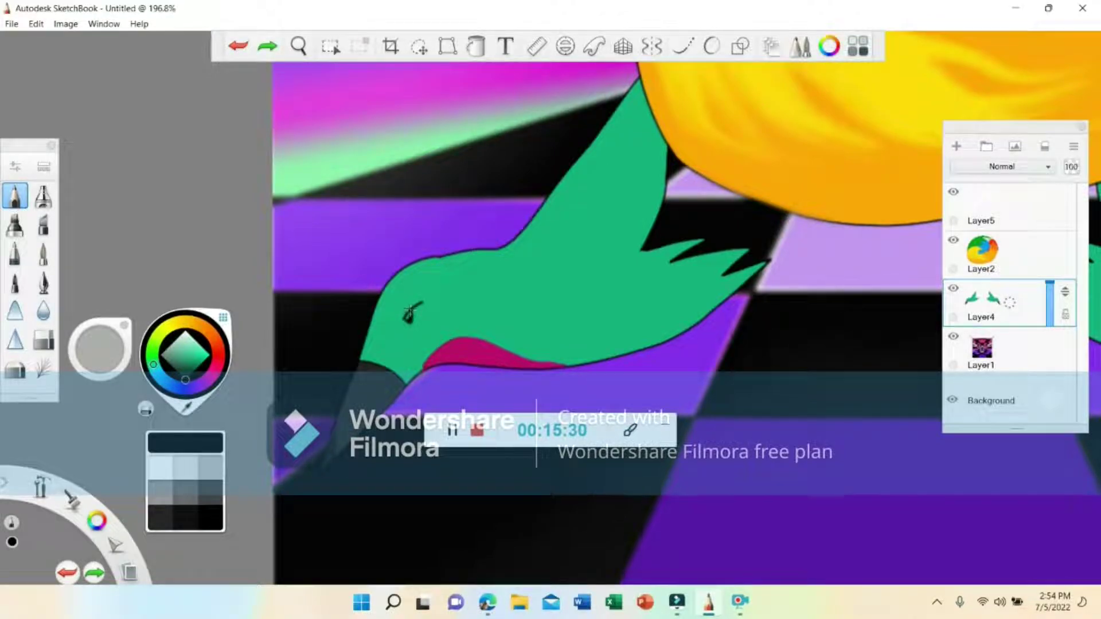
click(408, 318)
click(224, 47)
click(652, 46)
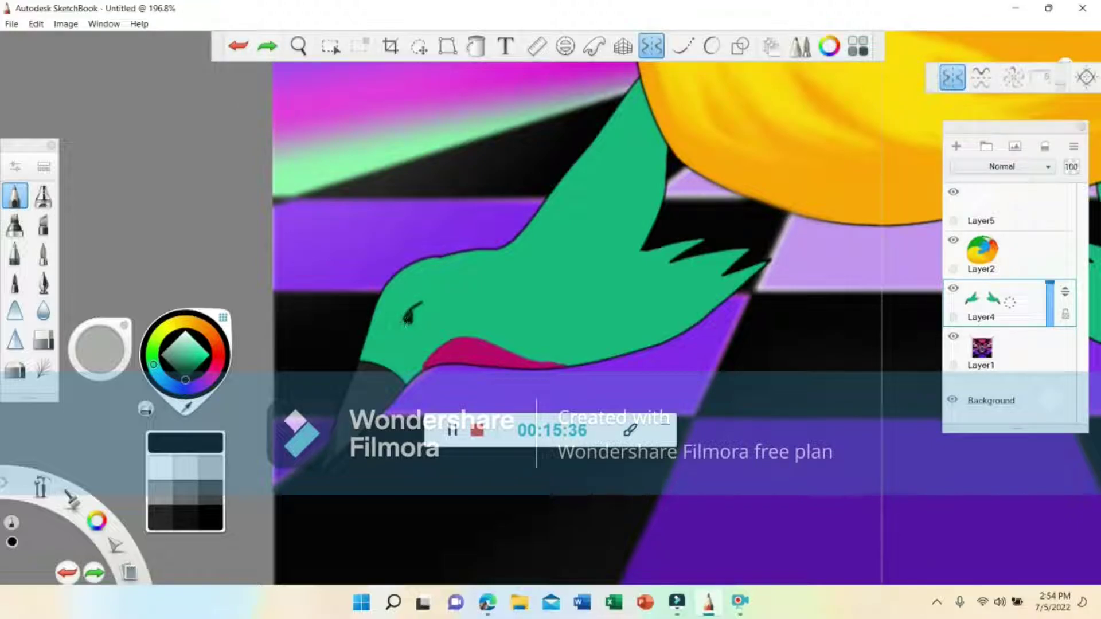
click(409, 315)
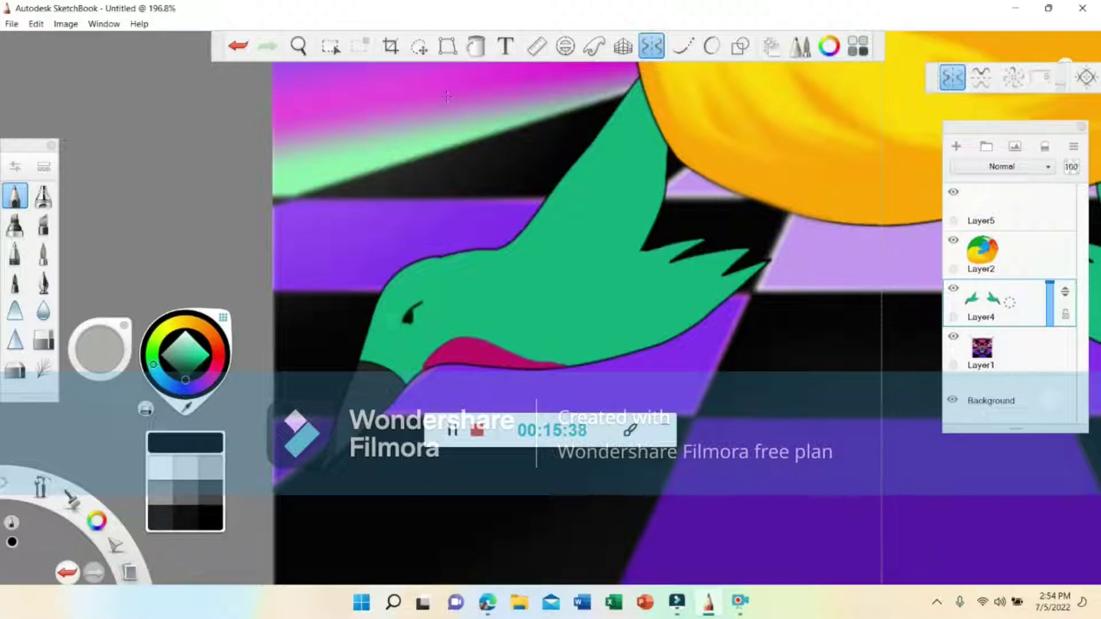
Step: Set the opacity of the highlight layer Layer5 to 21
click(296, 54)
drag(664, 188, 430, 177)
drag(604, 180, 383, 182)
drag(552, 190, 615, 202)
drag(507, 165, 649, 144)
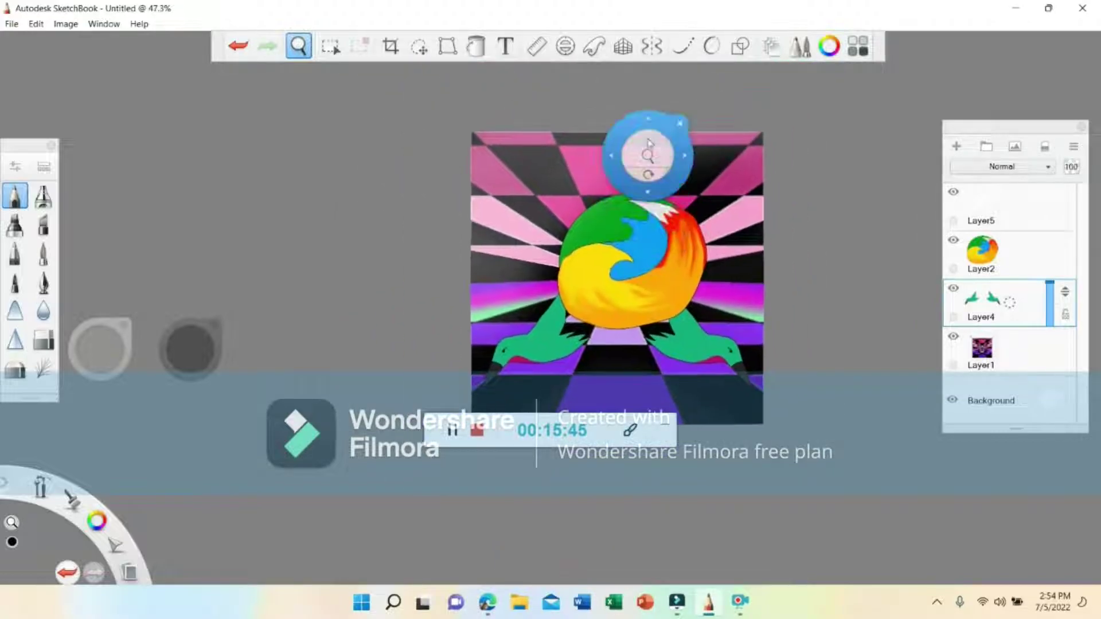
click(996, 194)
drag(1047, 224, 1049, 223)
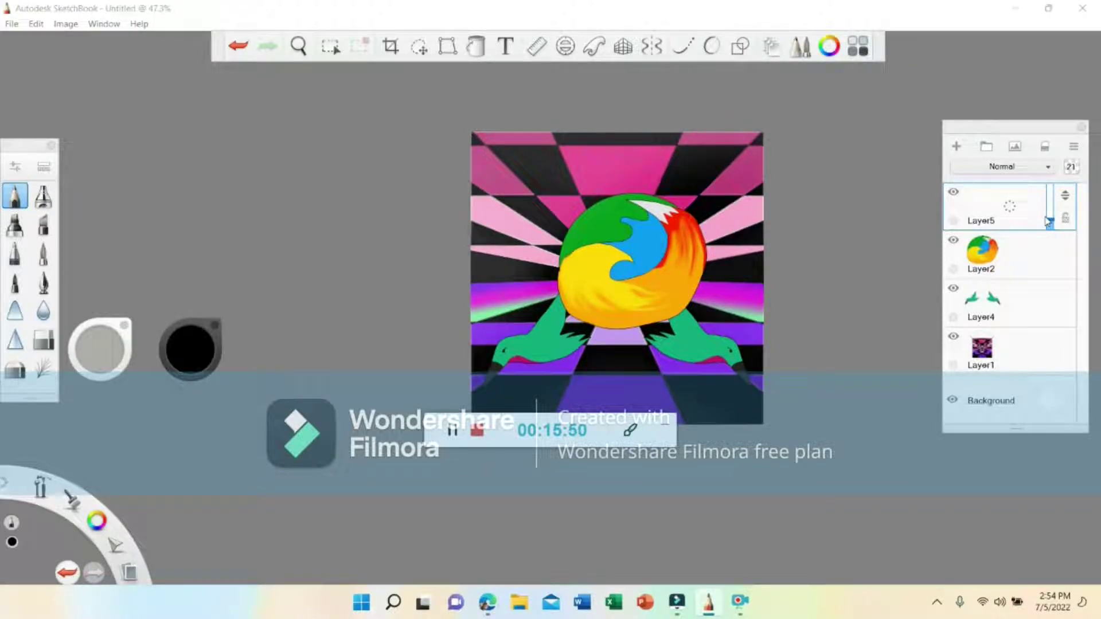
Step: Add a text layer with the artist's social media handle in black, underlined, using The Star in the Midnight font
click(301, 48)
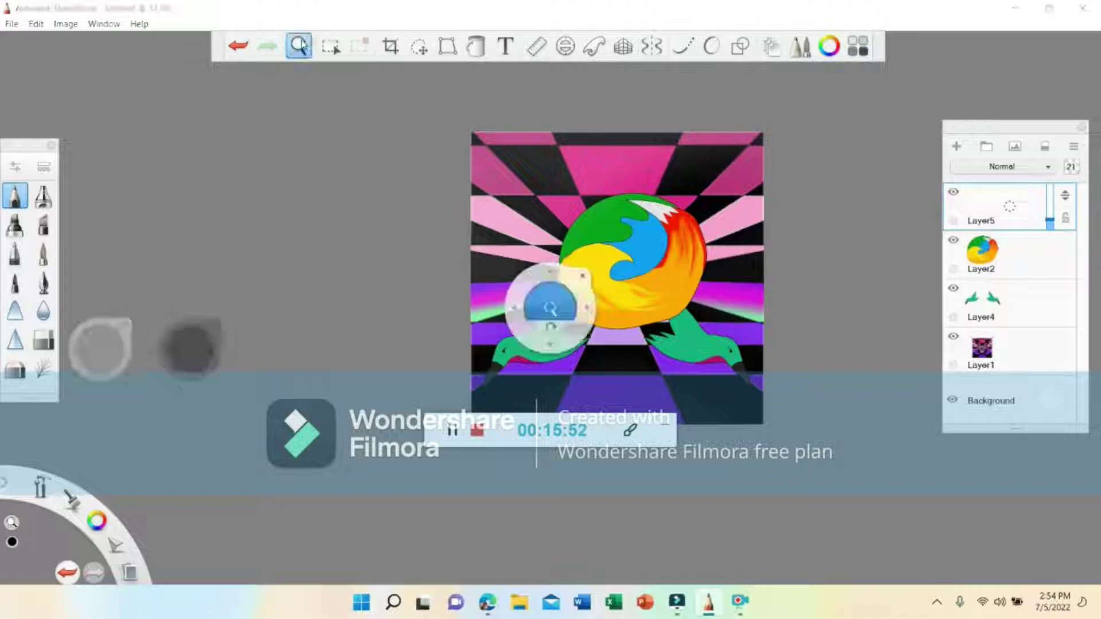
drag(682, 244, 586, 192)
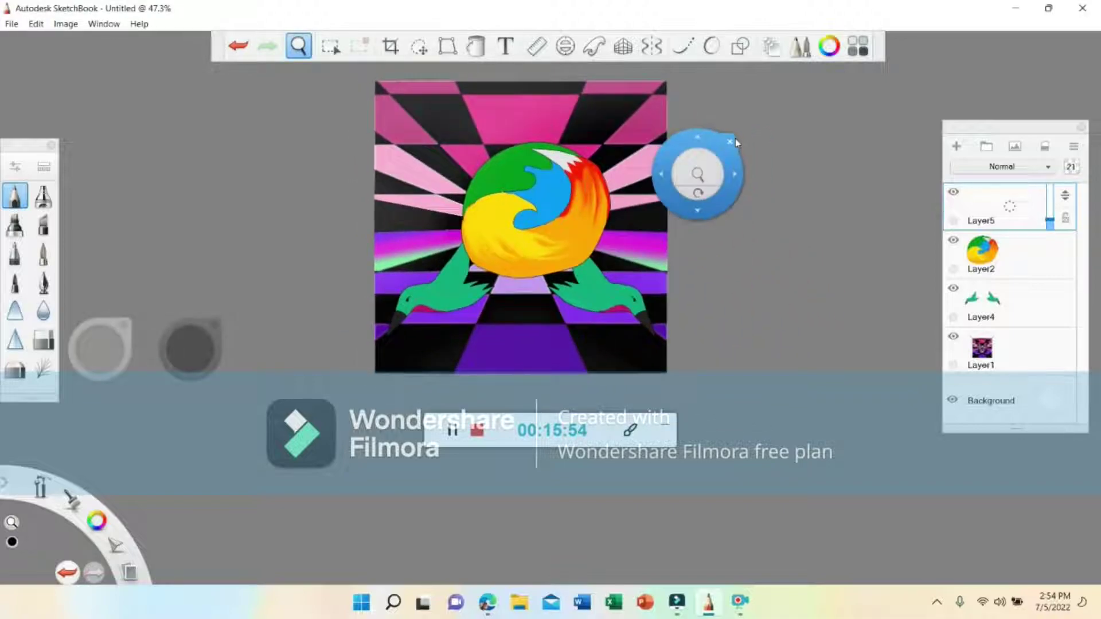
click(730, 142)
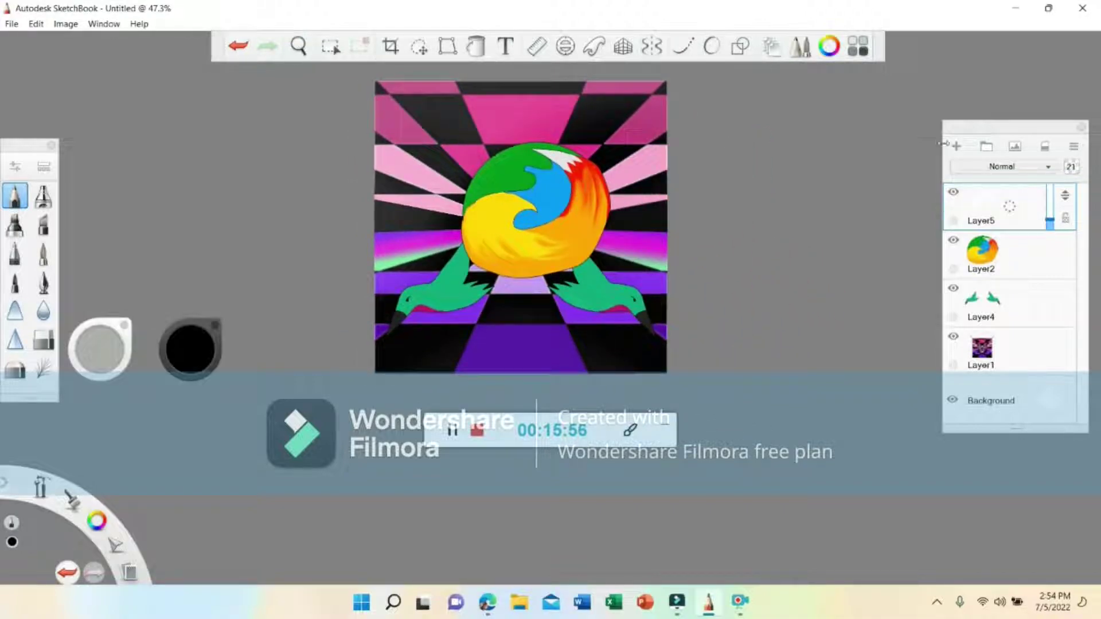
click(505, 45)
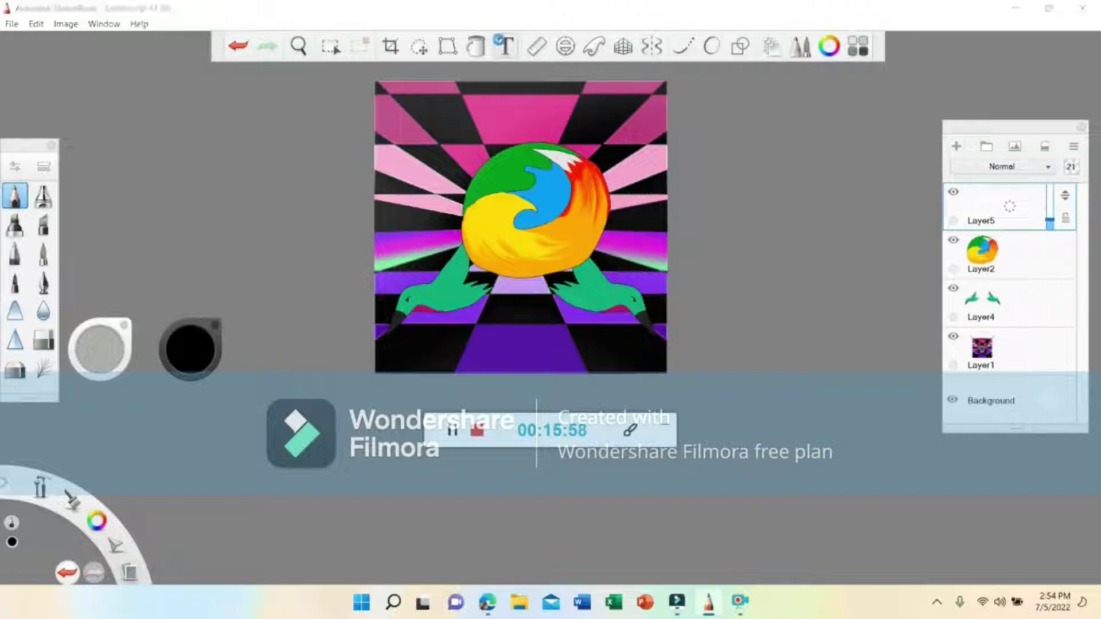
click(514, 219)
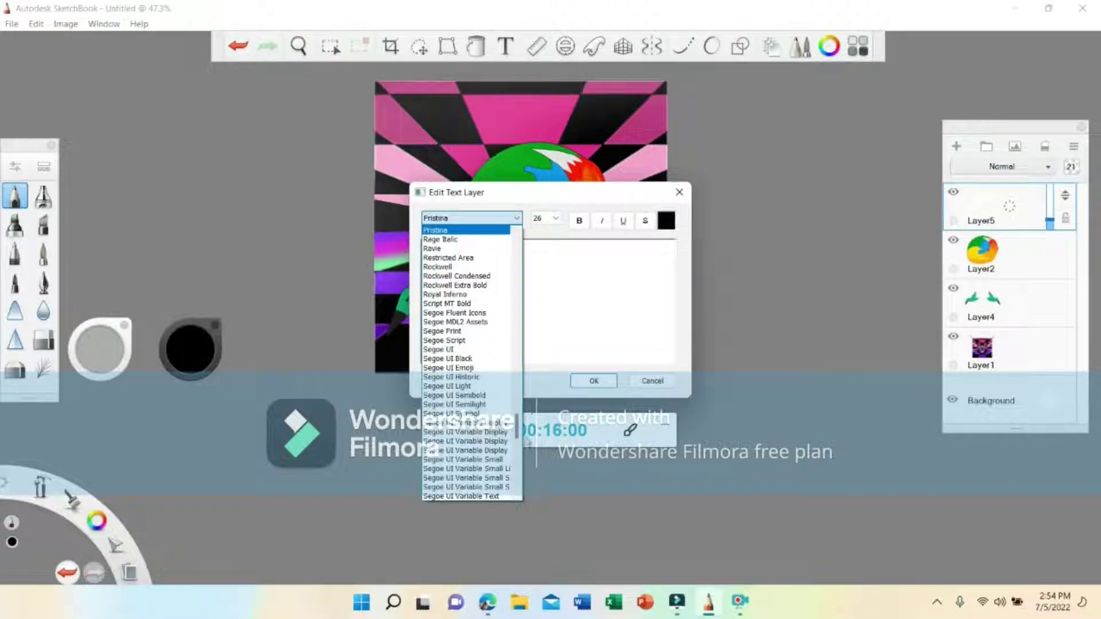
drag(517, 427, 517, 491)
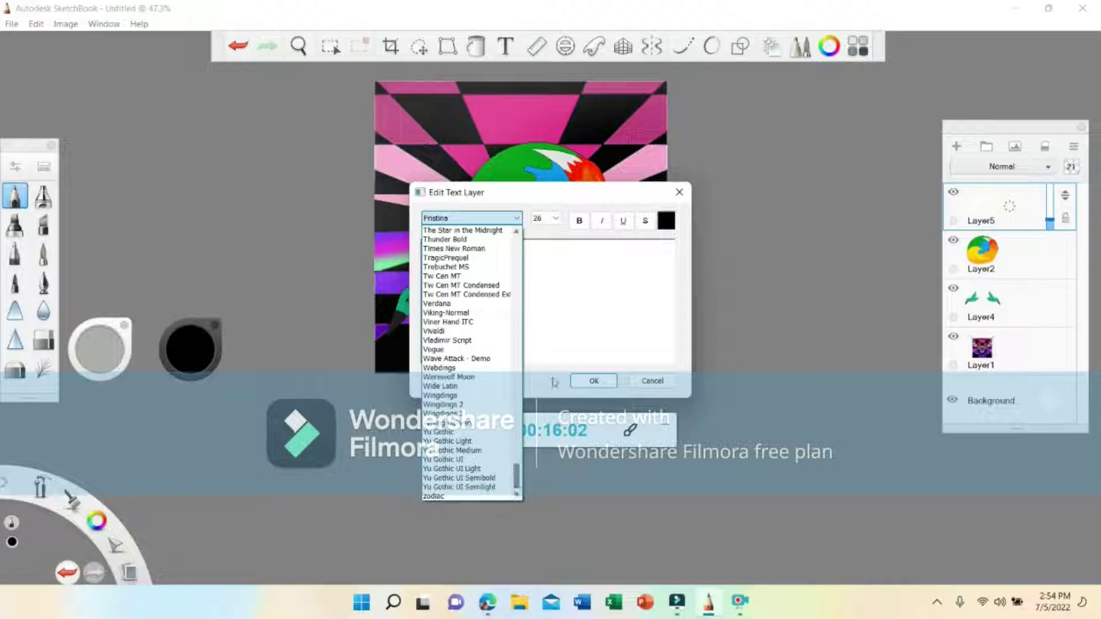
click(482, 230)
text(@theunderratedartist_808)
drag(603, 257, 423, 258)
click(623, 220)
click(614, 385)
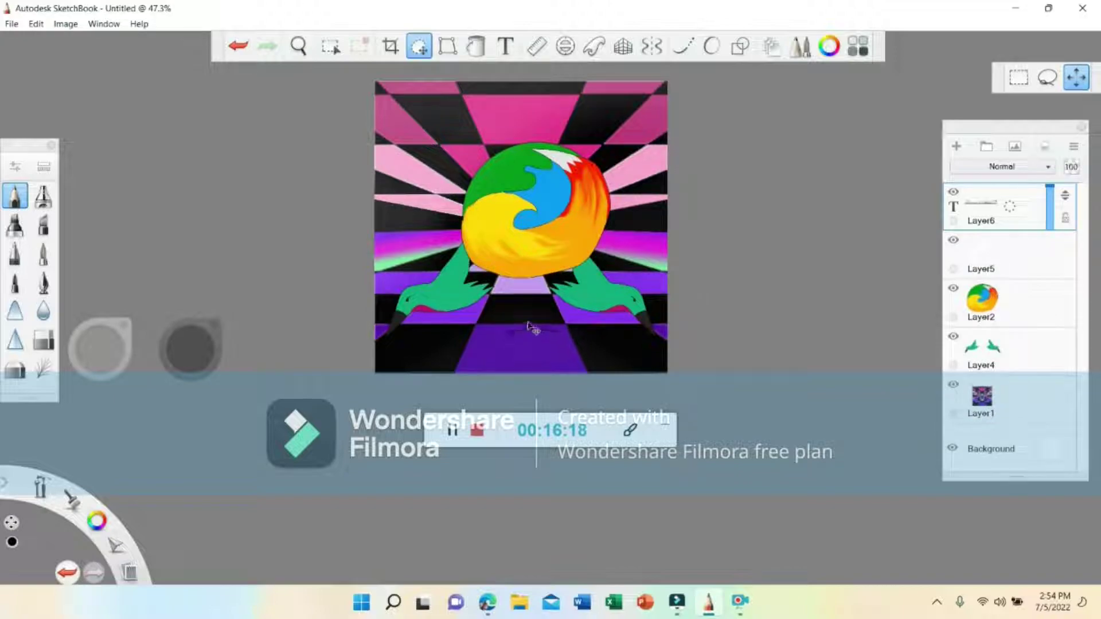
Step: Reposition the handle text over the artwork and rotate it to a steep, nearly vertical slant
drag(628, 341, 554, 341)
mouse_move(678, 309)
mouse_down()
mouse_move(694, 304)
mouse_move(712, 337)
mouse_move(687, 309)
mouse_up()
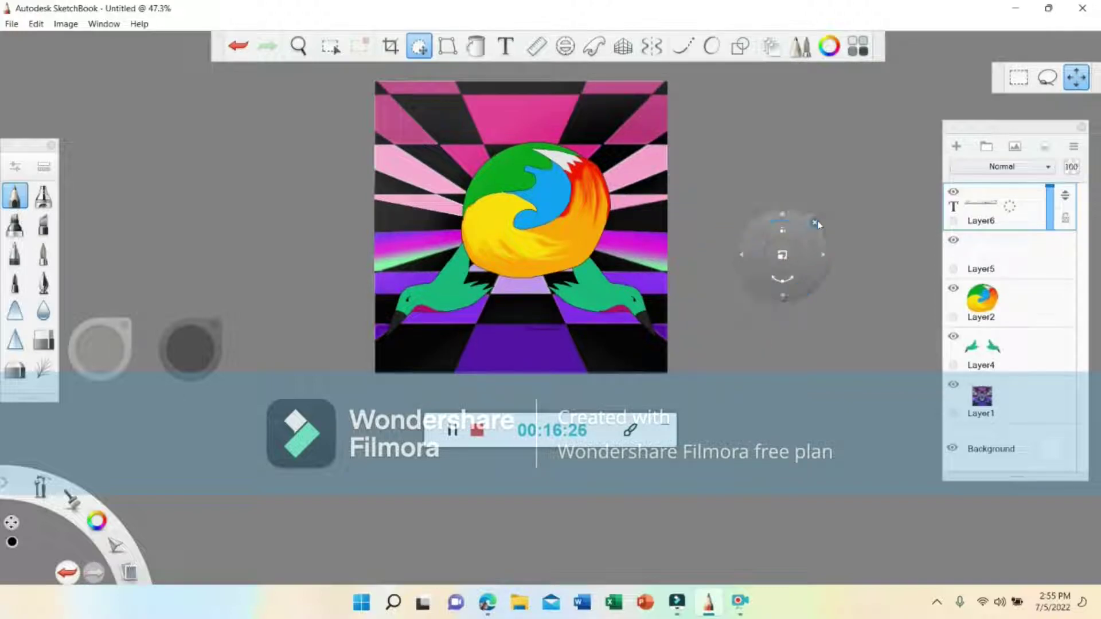
drag(806, 270, 556, 367)
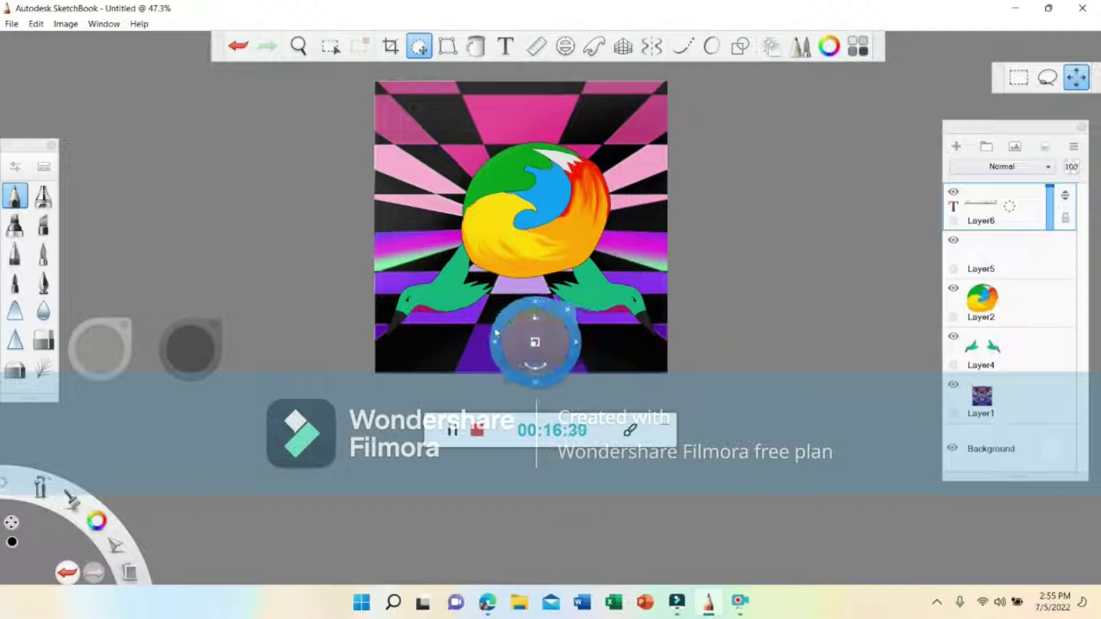
drag(503, 337, 526, 348)
drag(622, 331, 530, 330)
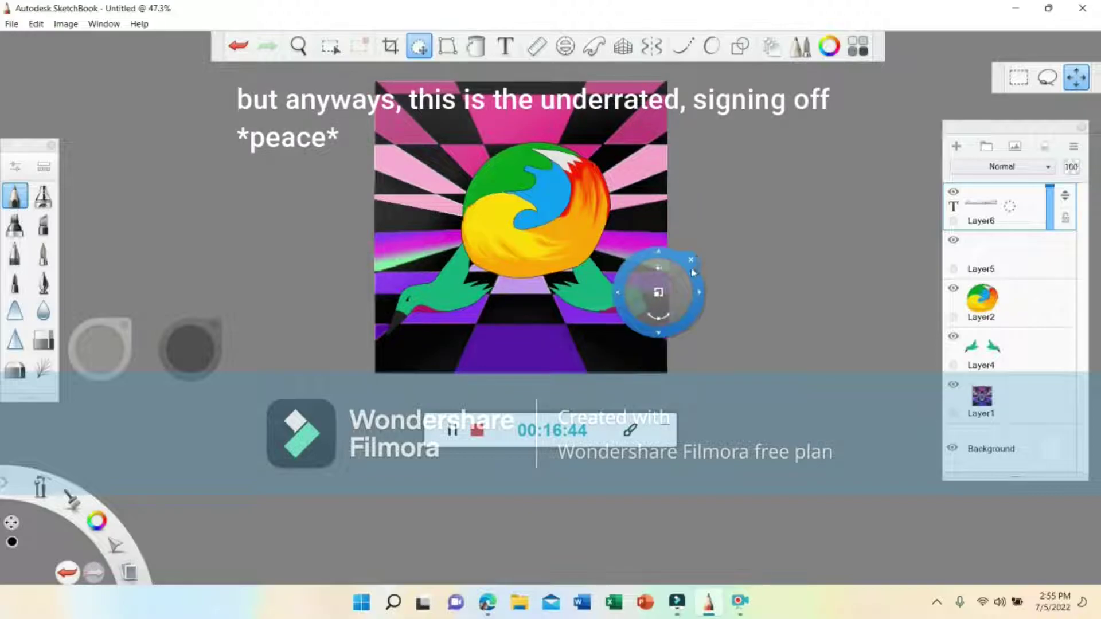
click(693, 259)
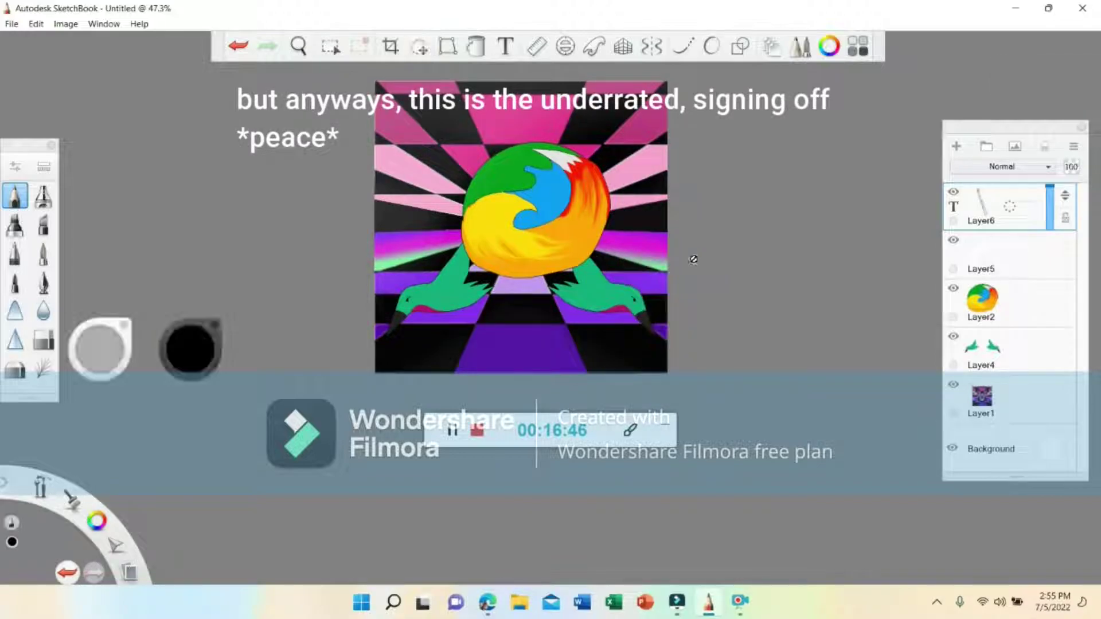